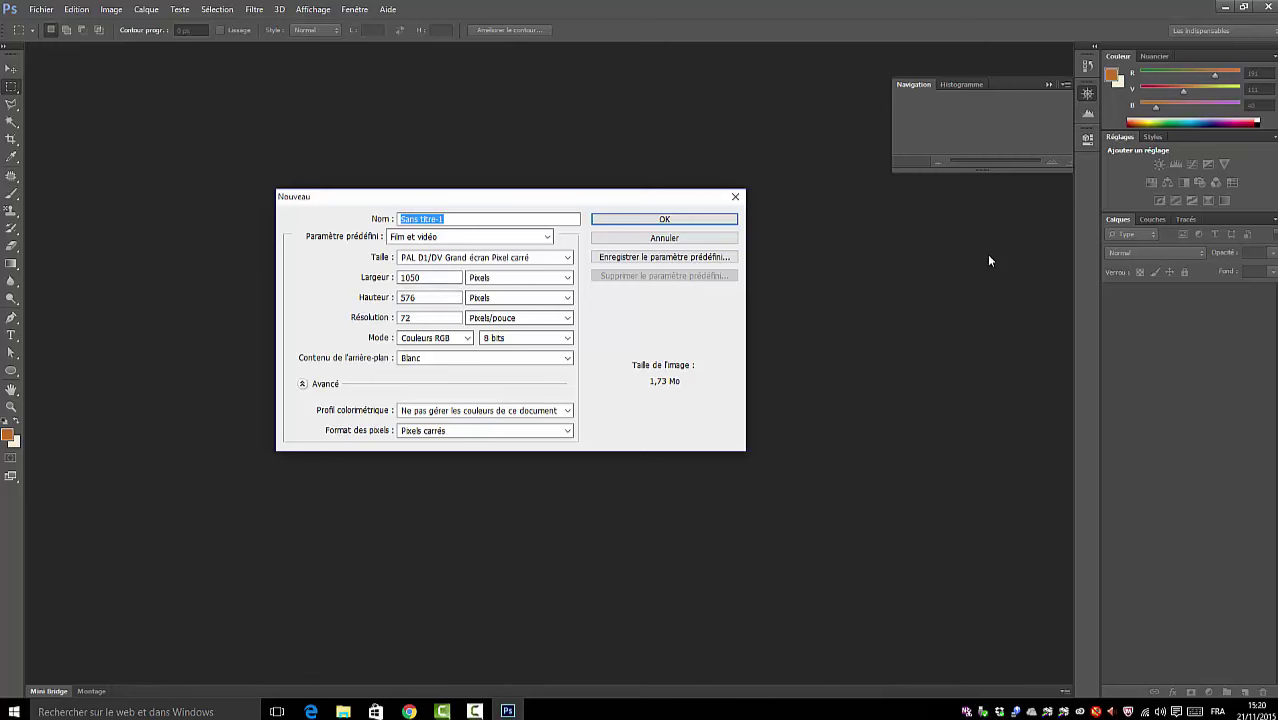
# - Create a new 1050 × 576 pixel document from the film and video preset and hide its guides
pyautogui.click(664, 221)
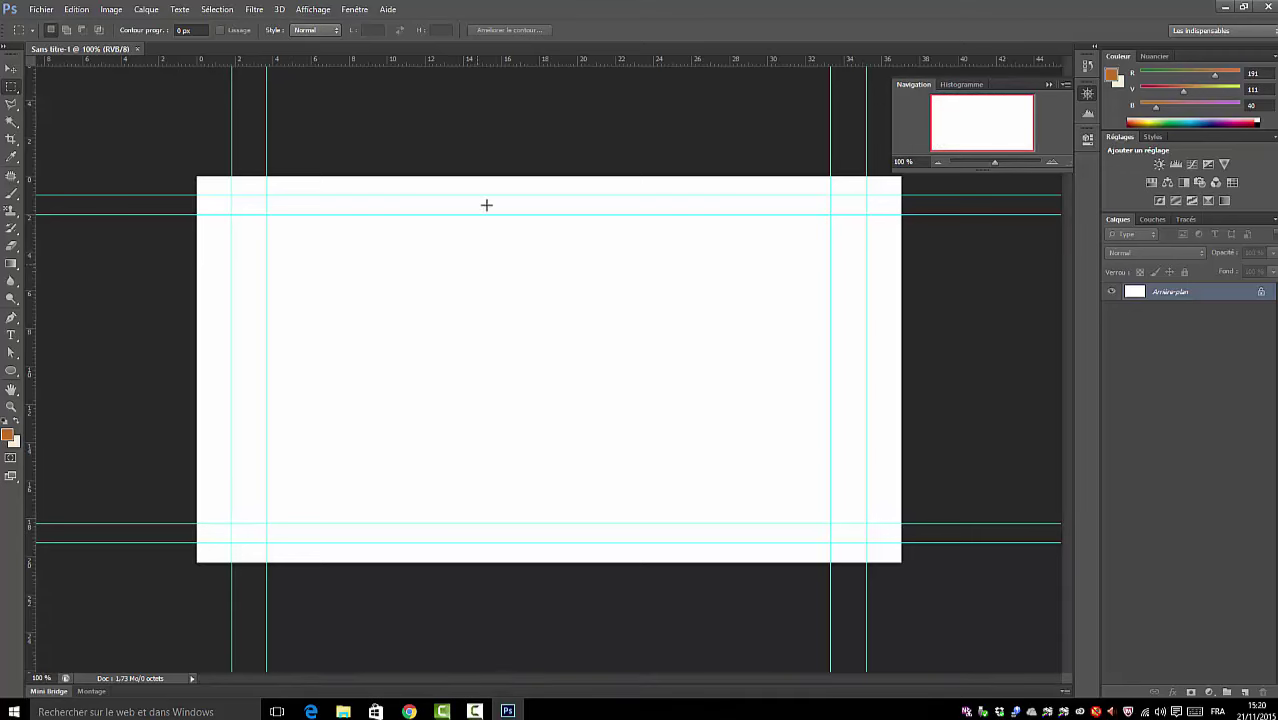
pyautogui.click(328, 11)
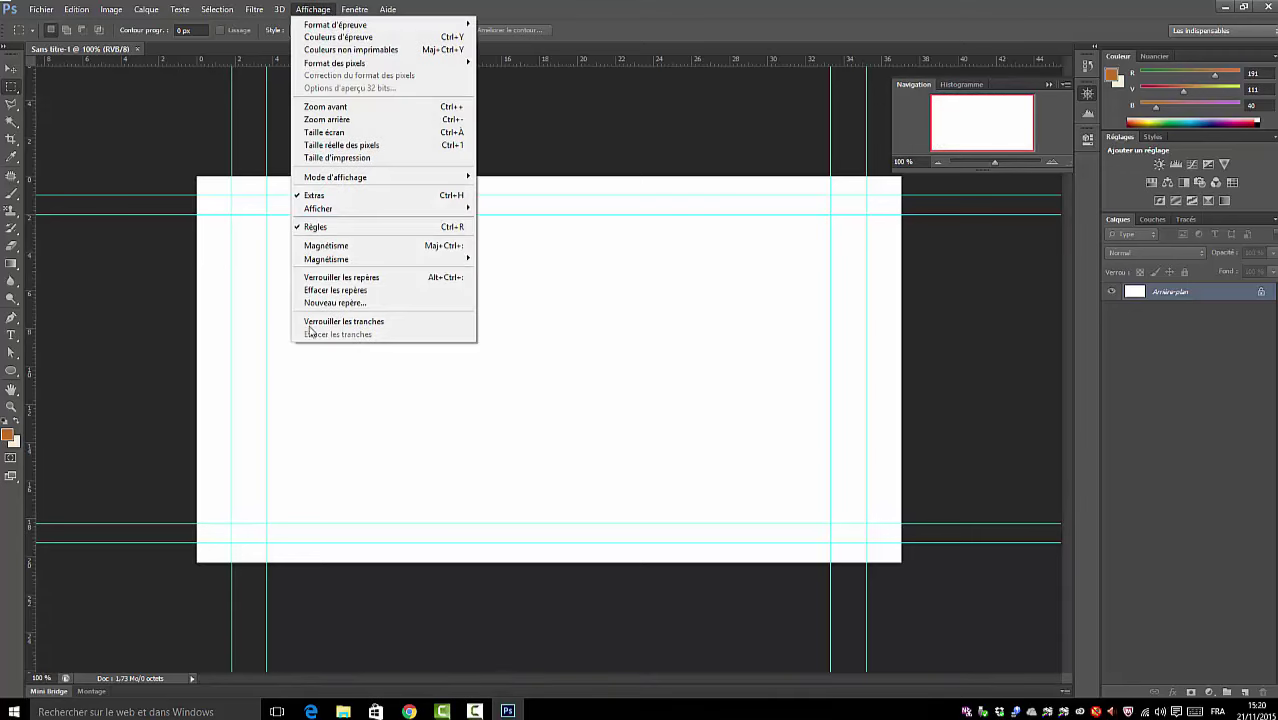
pyautogui.click(296, 197)
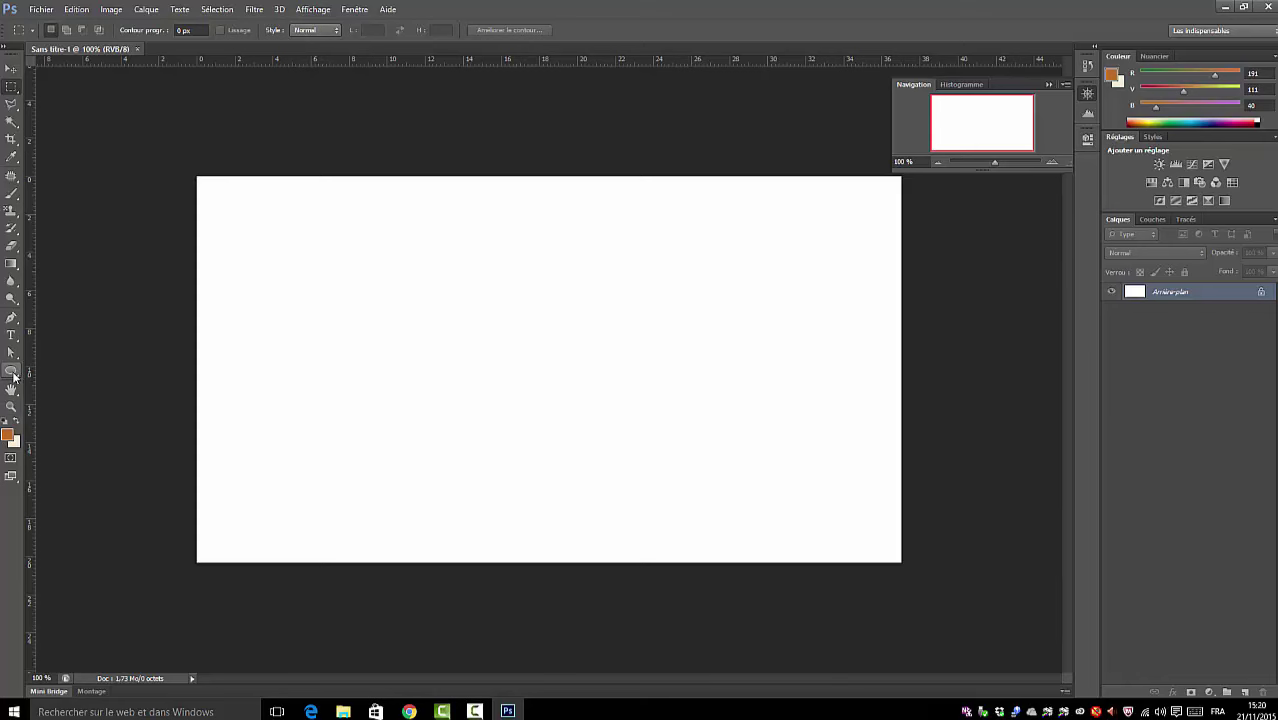
# - Draw a 500 × 500 px circle from its centre near the middle of the canvas with the Ellipse tool
pyautogui.click(13, 373)
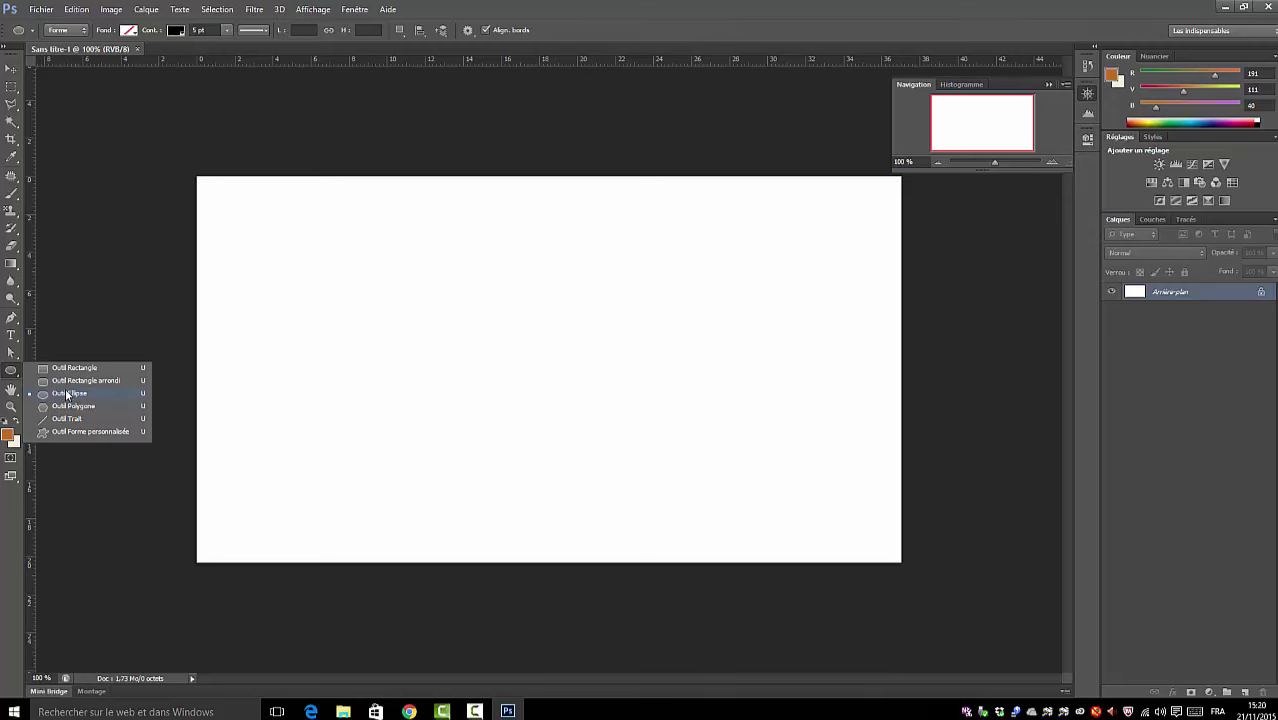
pyautogui.click(63, 394)
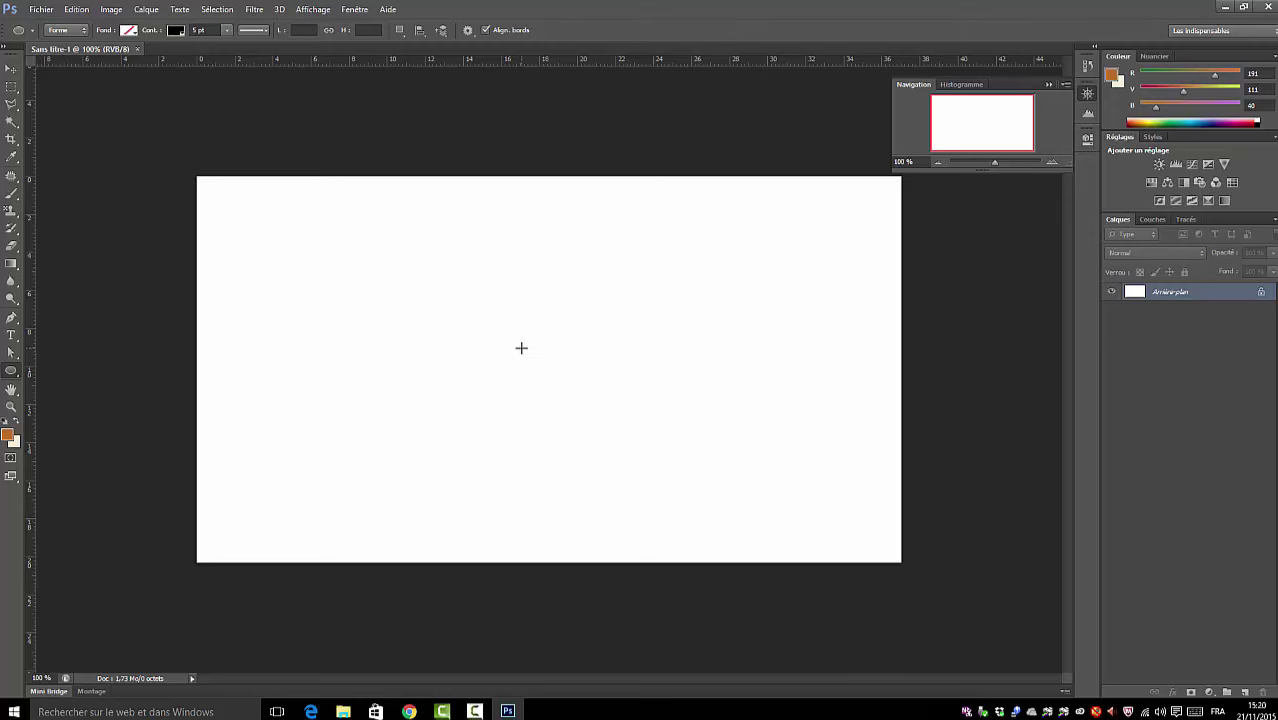
pyautogui.click(521, 347)
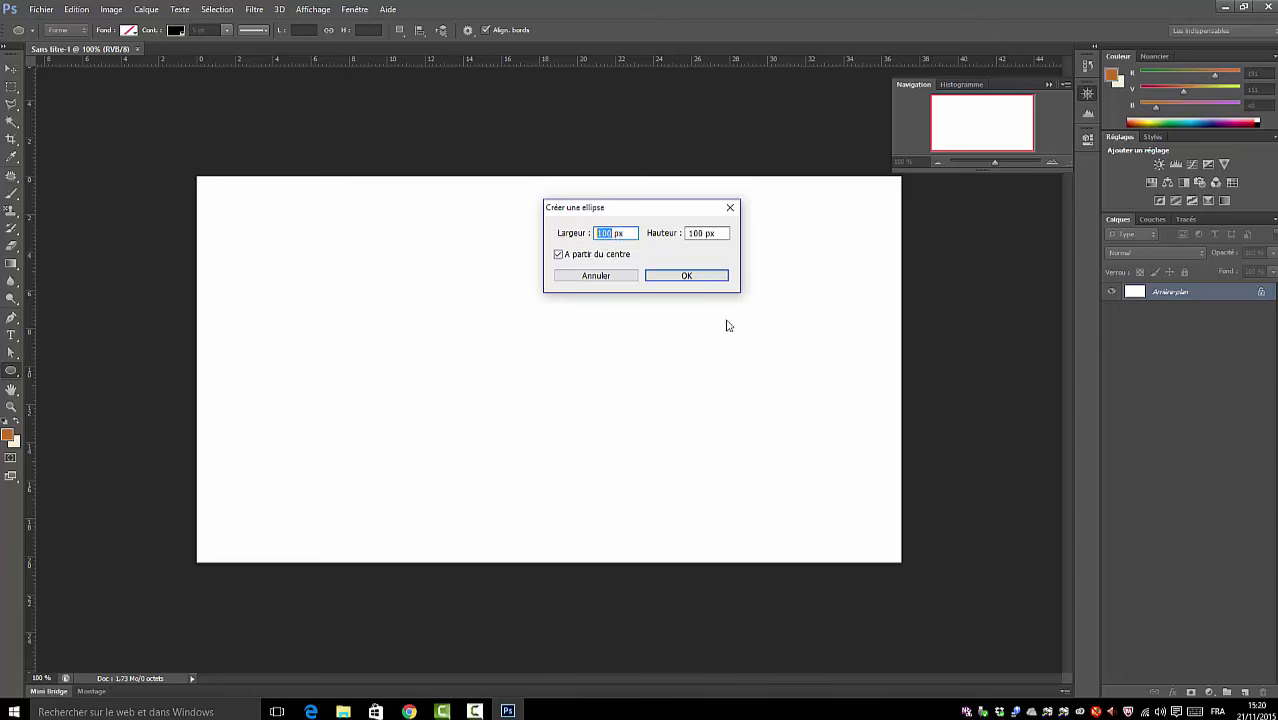
pyautogui.write('500')
pyautogui.doubleClick(698, 232)
pyautogui.write('500')
pyautogui.click(686, 275)
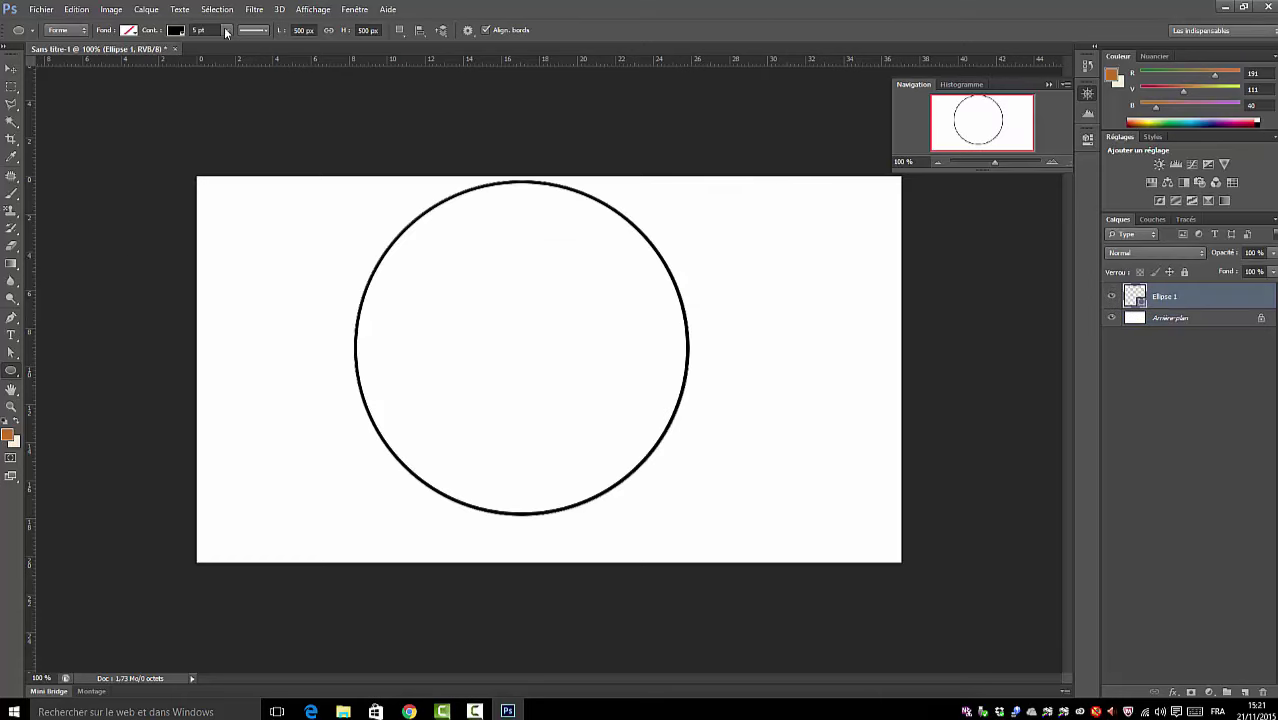
# - Remove the large circle's outline and set its fill colour to #e3d1ab
pyautogui.click(177, 31)
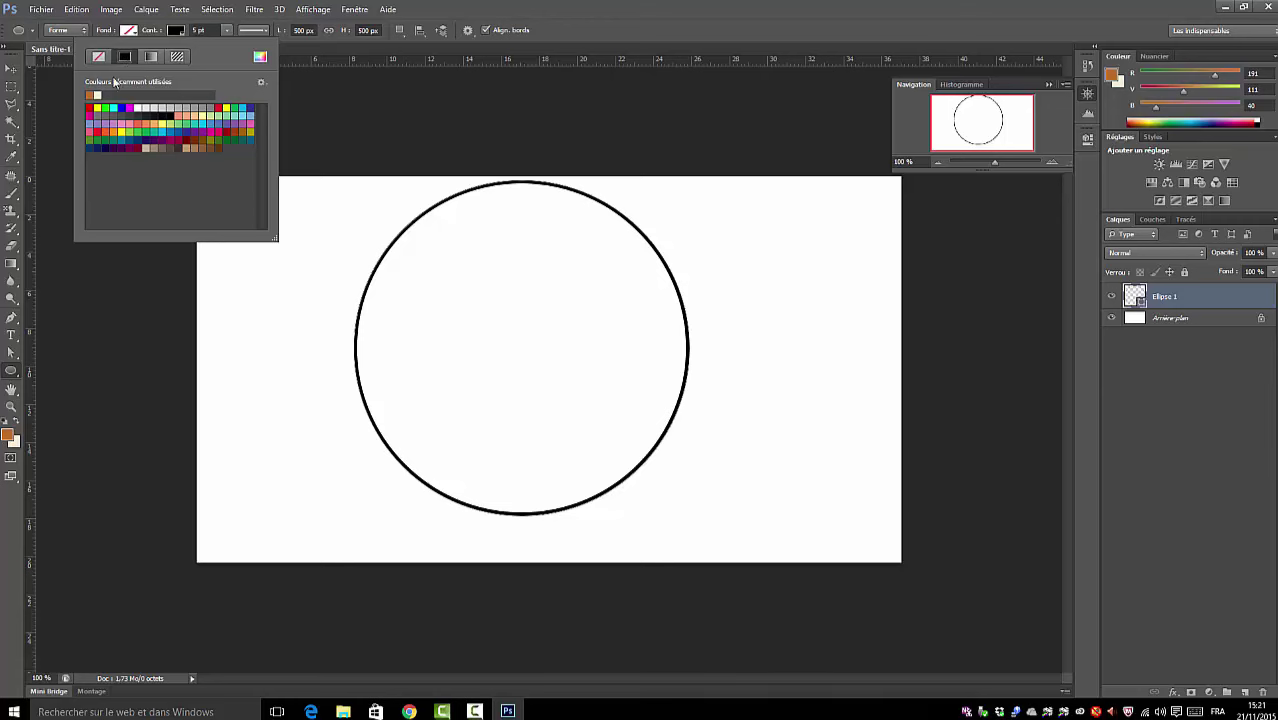
pyautogui.click(98, 56)
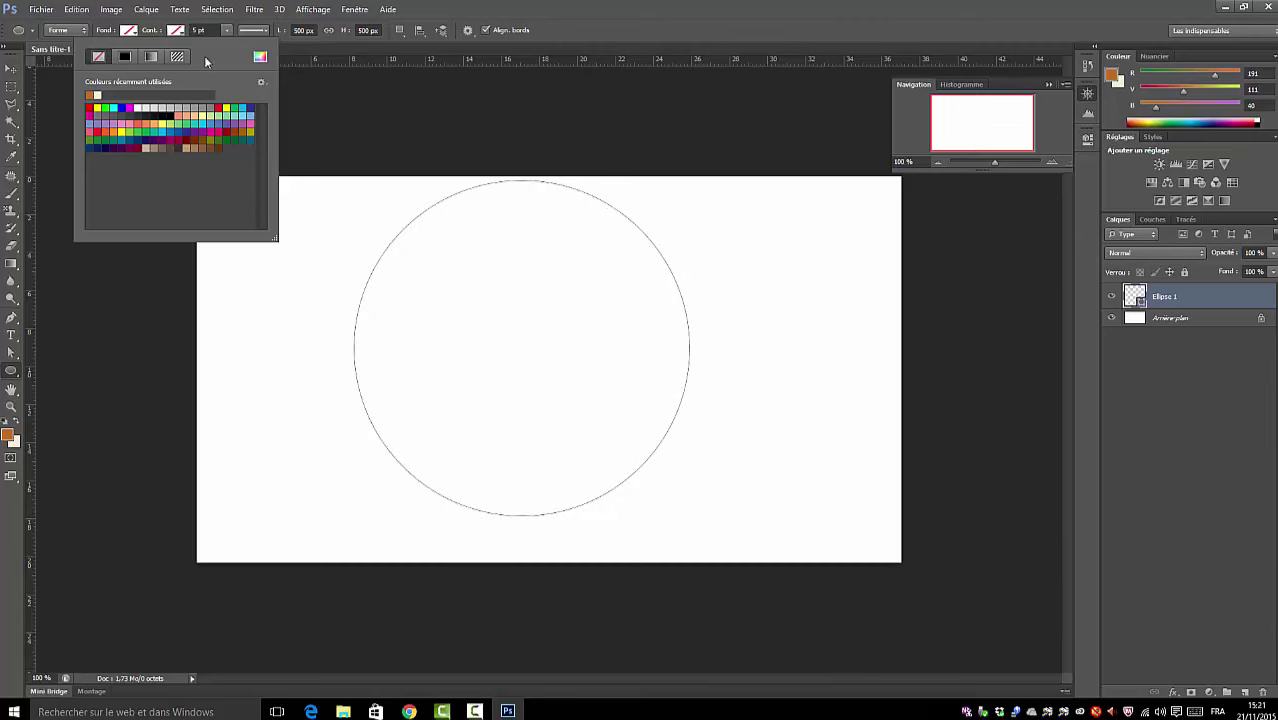
pyautogui.click(130, 31)
pyautogui.click(130, 31)
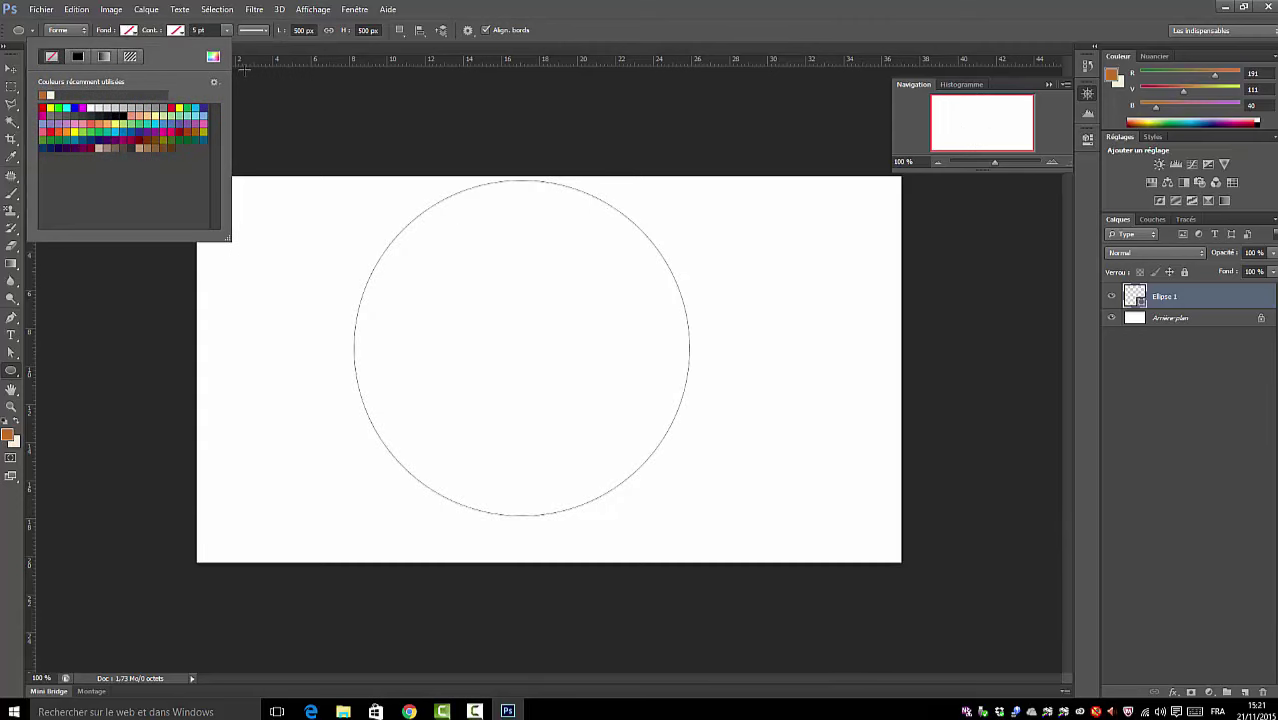
pyautogui.click(213, 58)
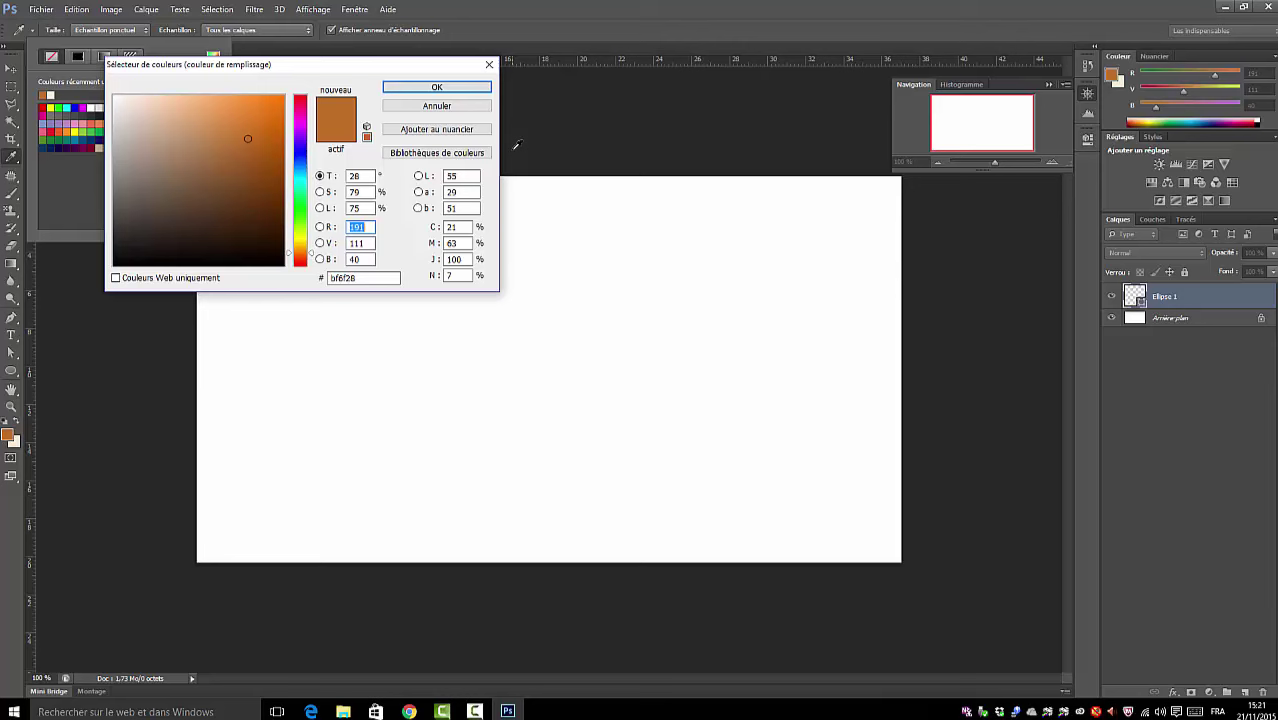
pyautogui.click(362, 278)
pyautogui.write('e')
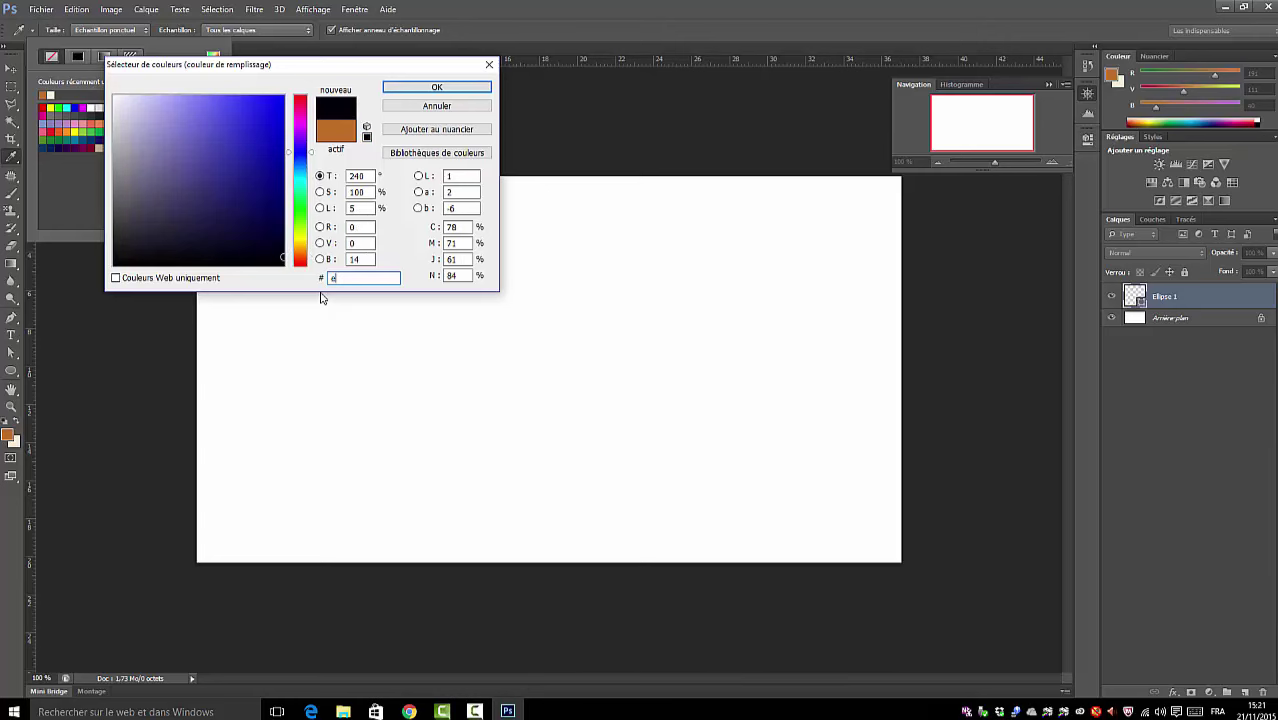
pyautogui.write('3')
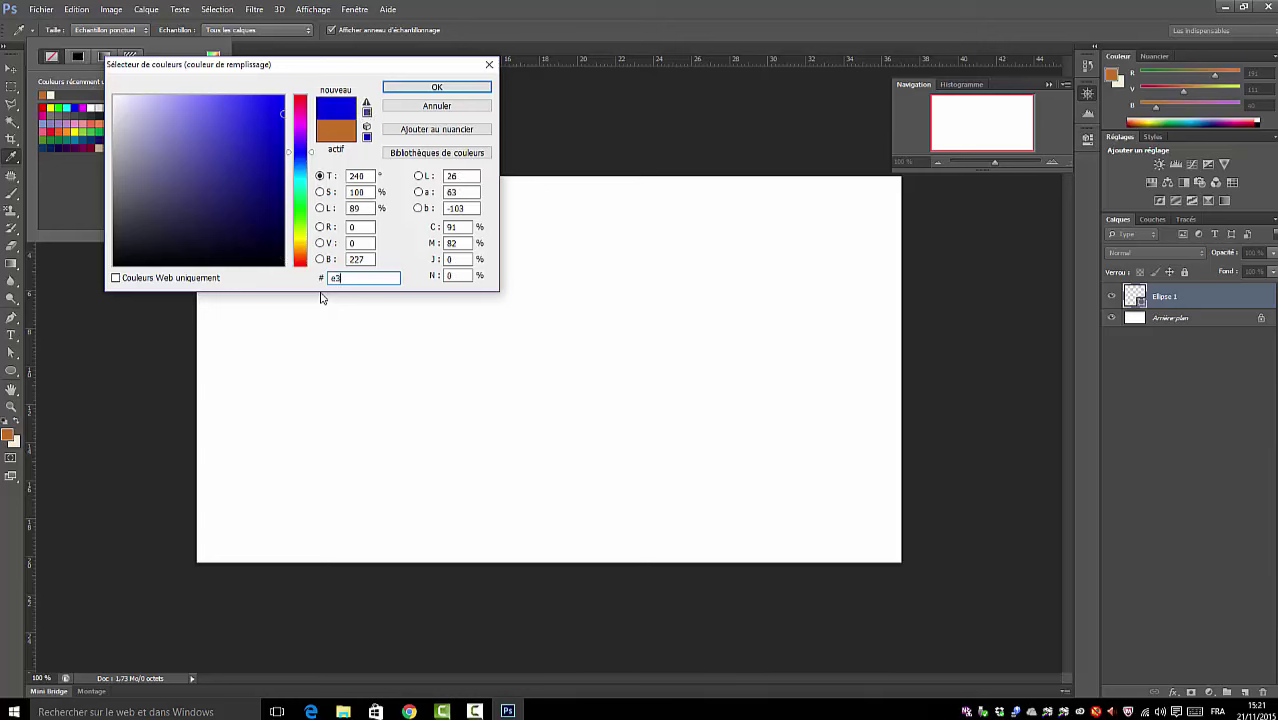
pyautogui.write('d')
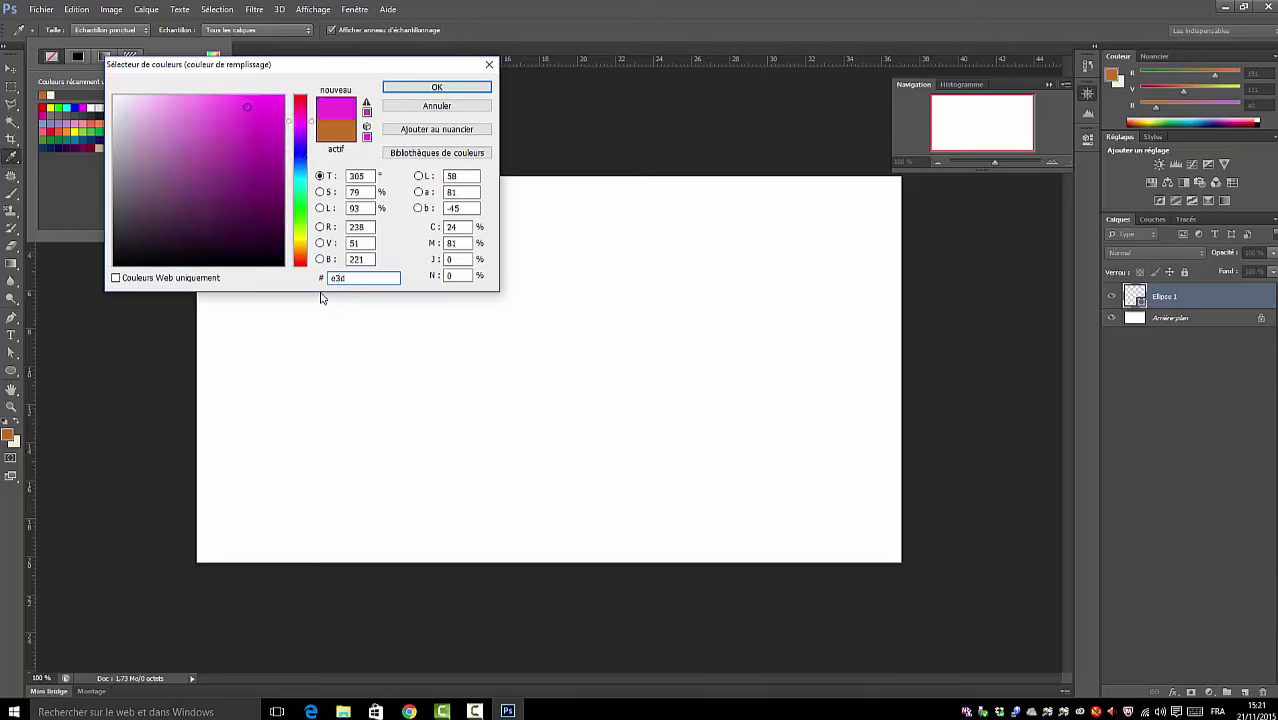
pyautogui.write('1a')
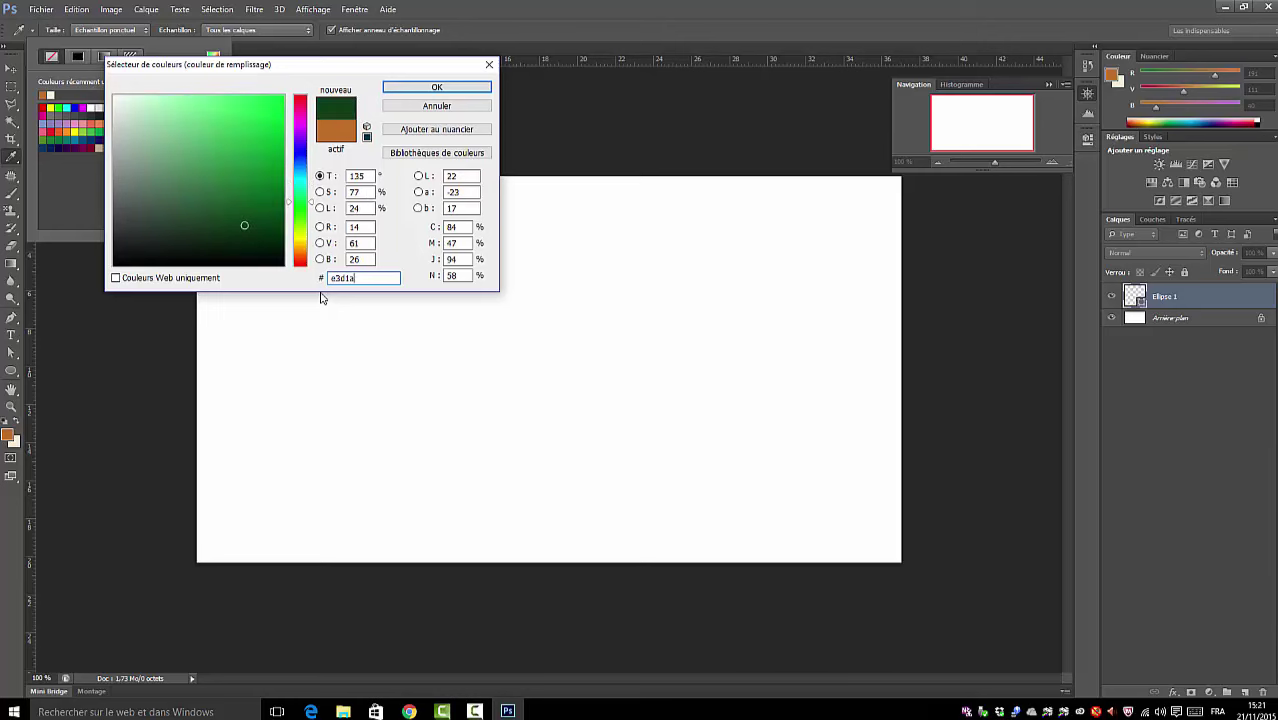
pyautogui.write('b')
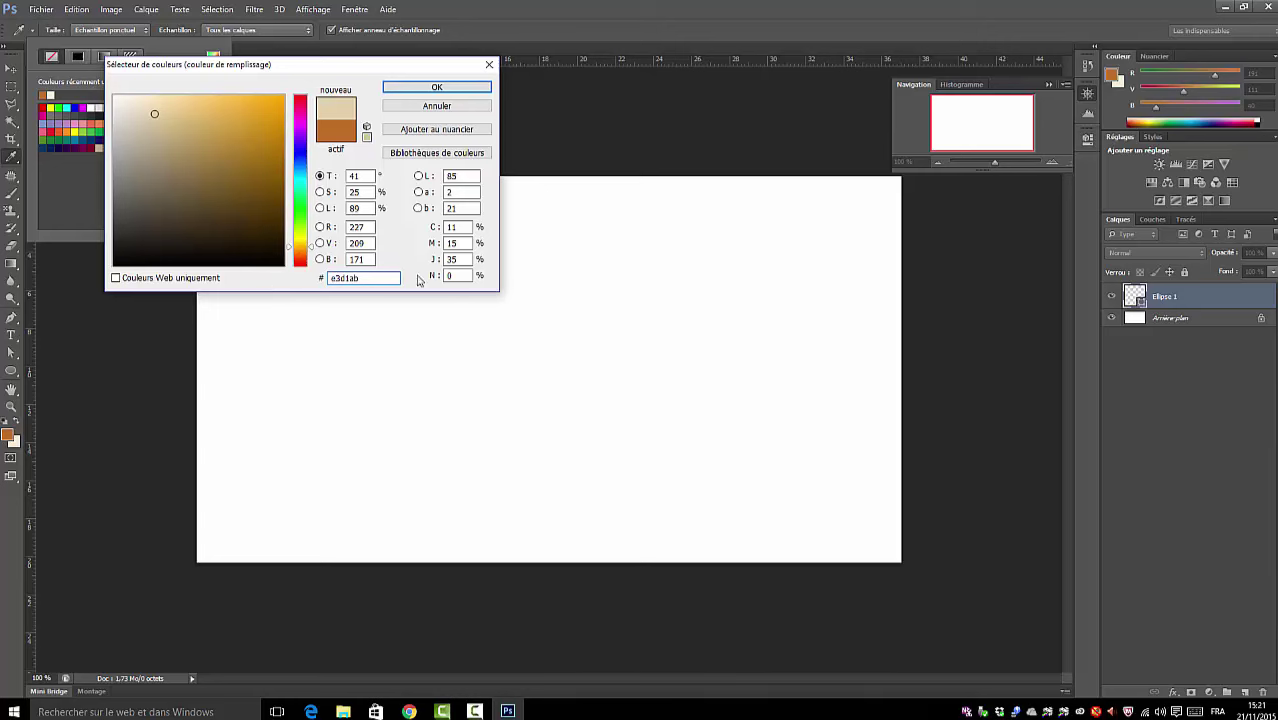
pyautogui.click(427, 89)
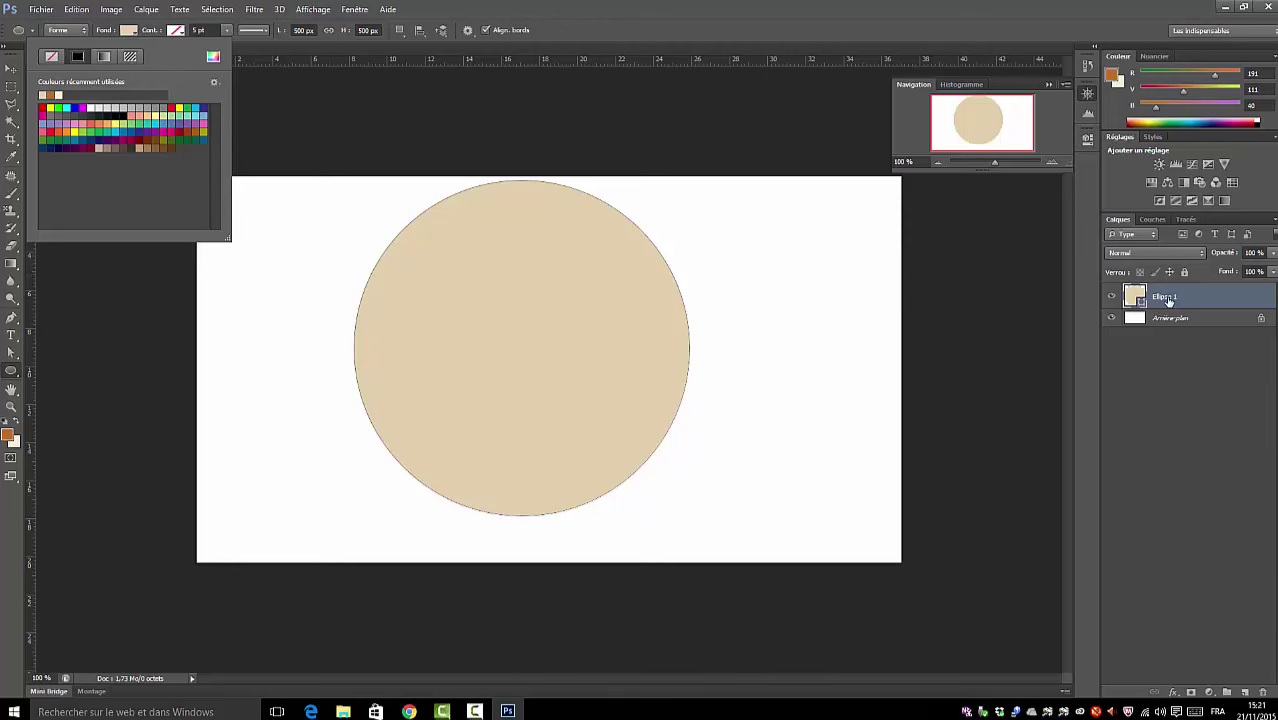
pyautogui.click(1166, 298)
pyautogui.doubleClick(1166, 298)
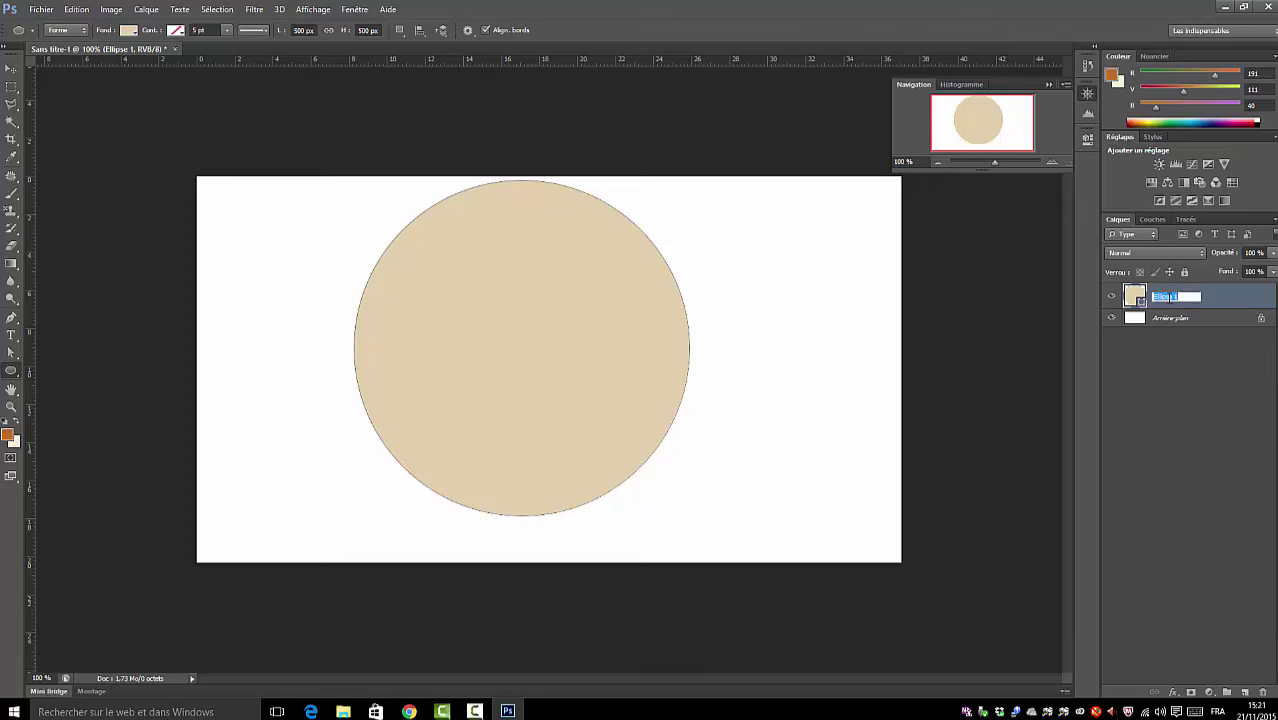
pyautogui.press('Return')
pyautogui.rightClick(1134, 298)
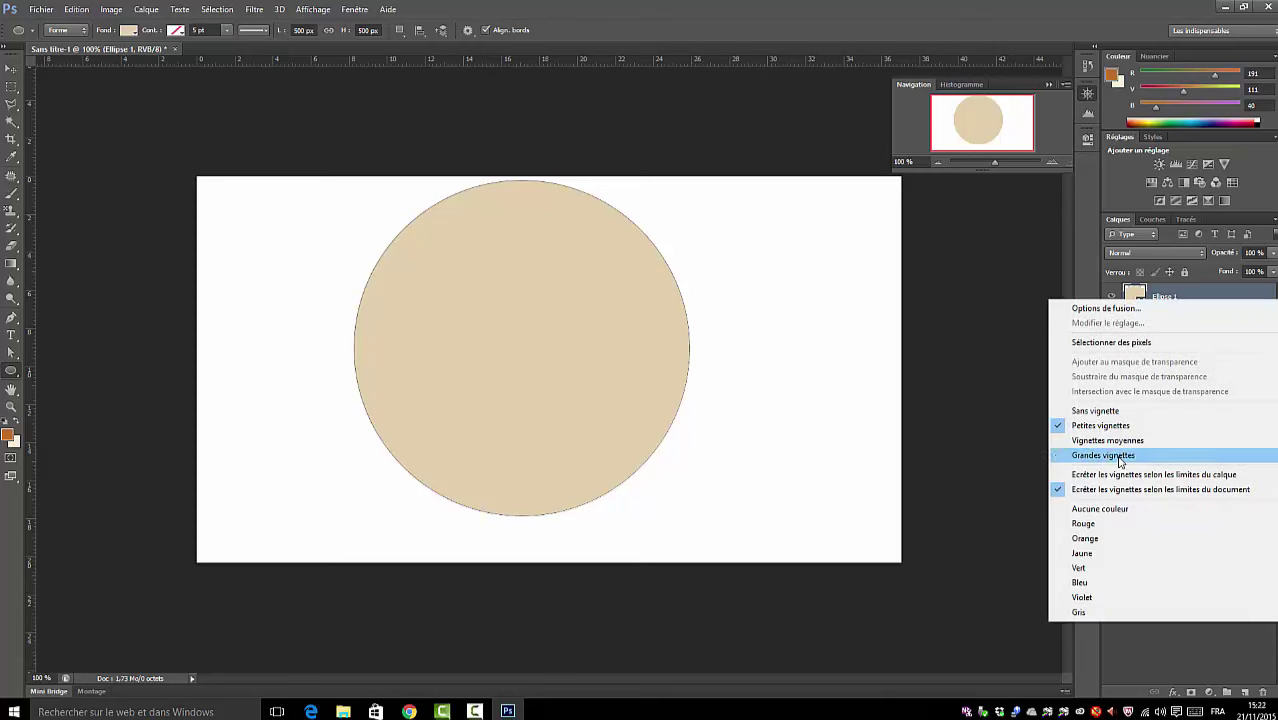
pyautogui.click(1197, 298)
# - Rasterize the large beige circle's layer and deselect it
pyautogui.rightClick(1197, 298)
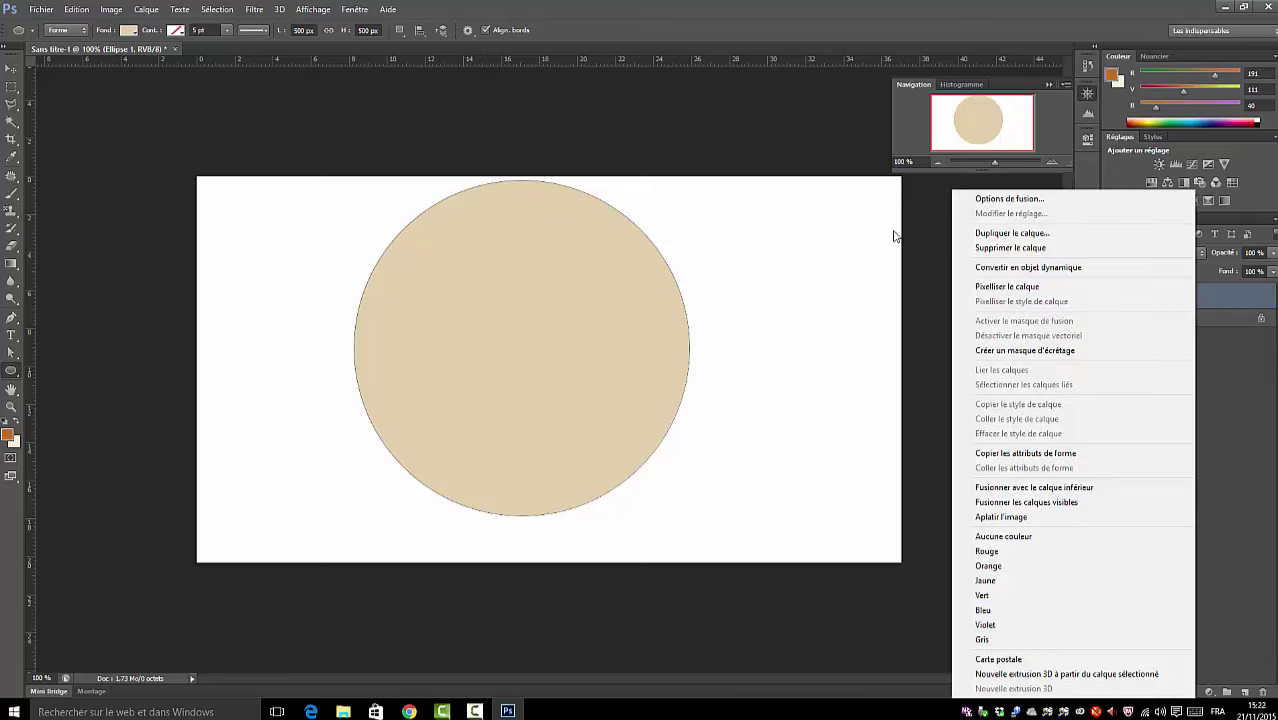
pyautogui.click(993, 288)
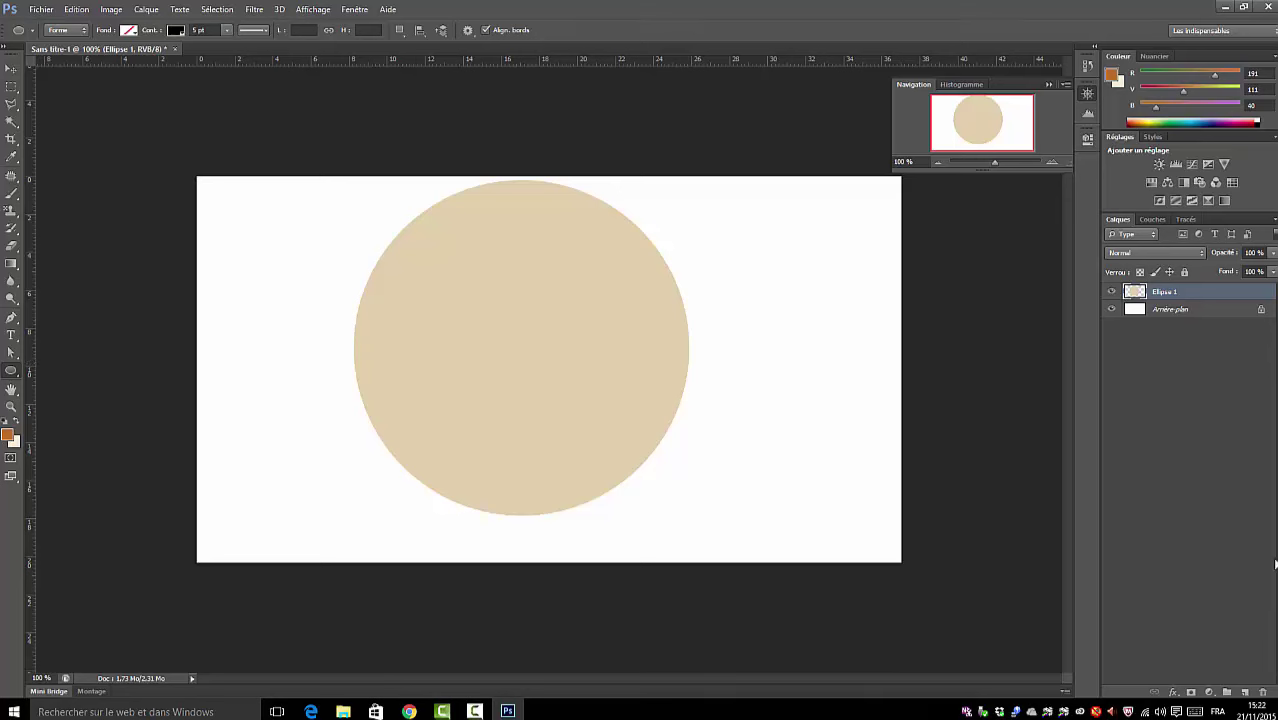
pyautogui.click(1157, 483)
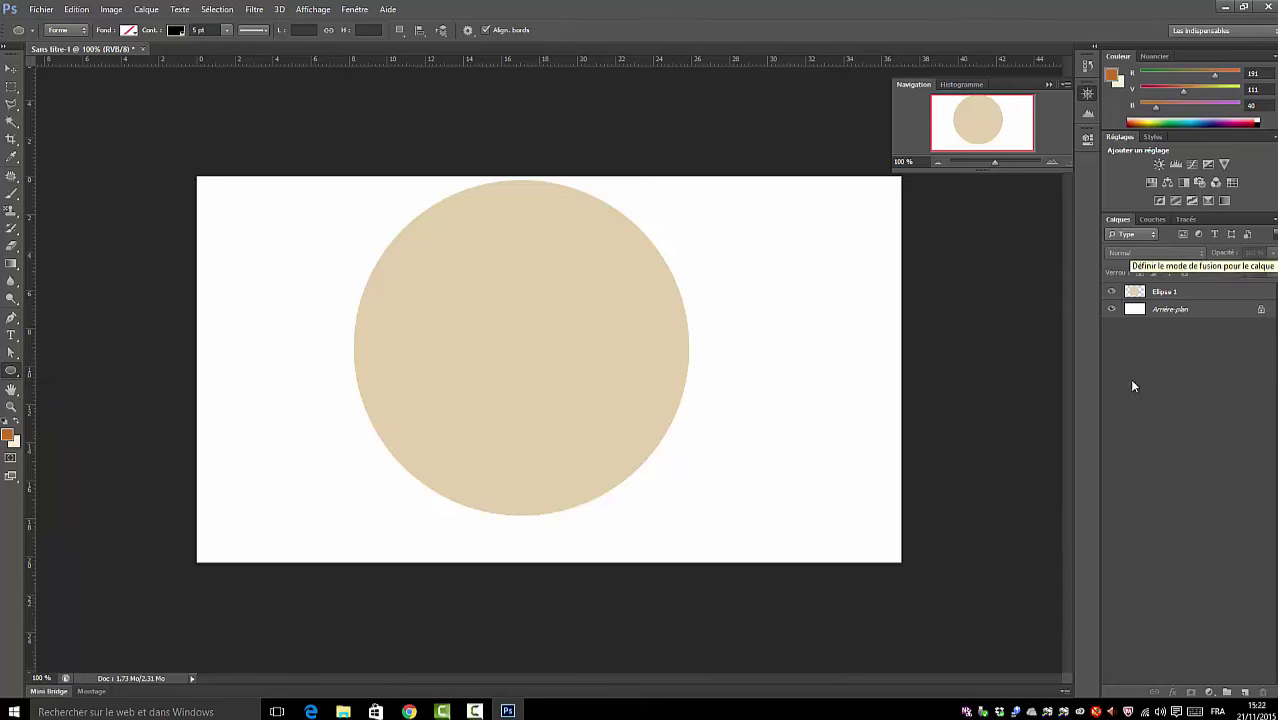
# - Draw a 200 × 200 px circle from its centre near the middle of the beige circle
pyautogui.click(511, 342)
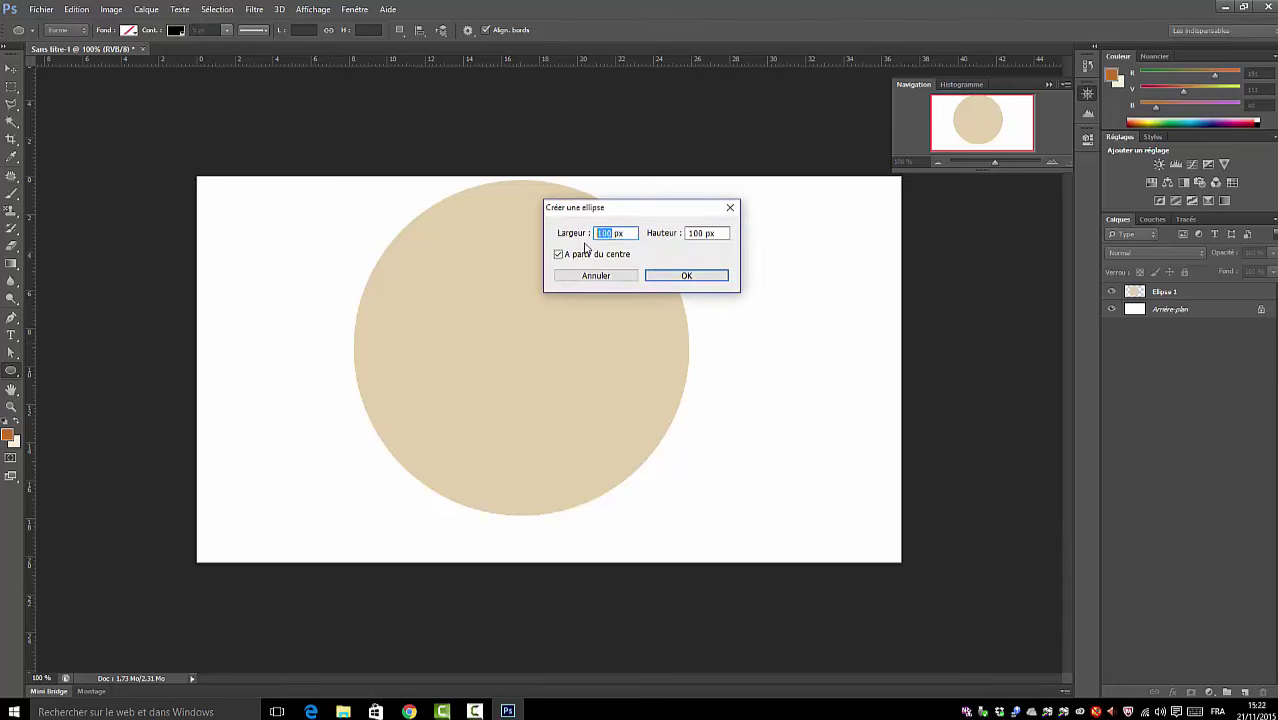
pyautogui.write('20')
pyautogui.doubleClick(703, 234)
pyautogui.write('200')
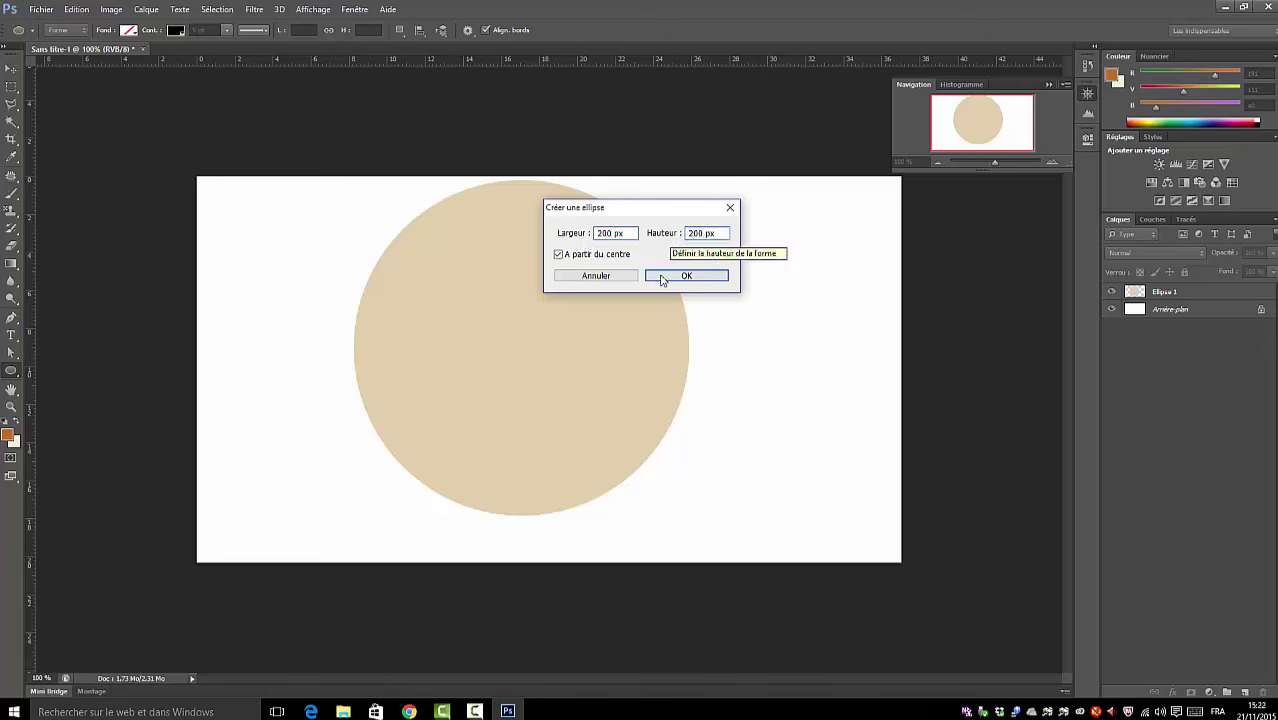
pyautogui.click(676, 276)
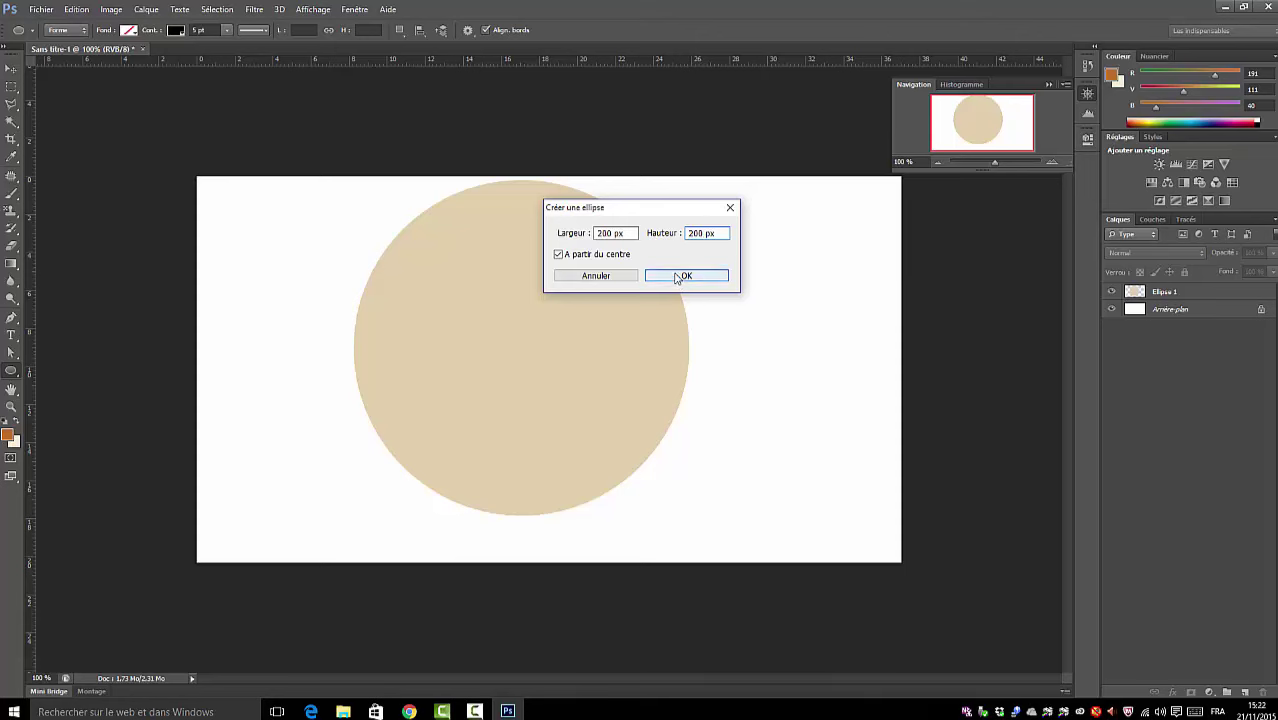
# - Fill the small circle with red and reduce its outline width to 0 pt
pyautogui.click(129, 30)
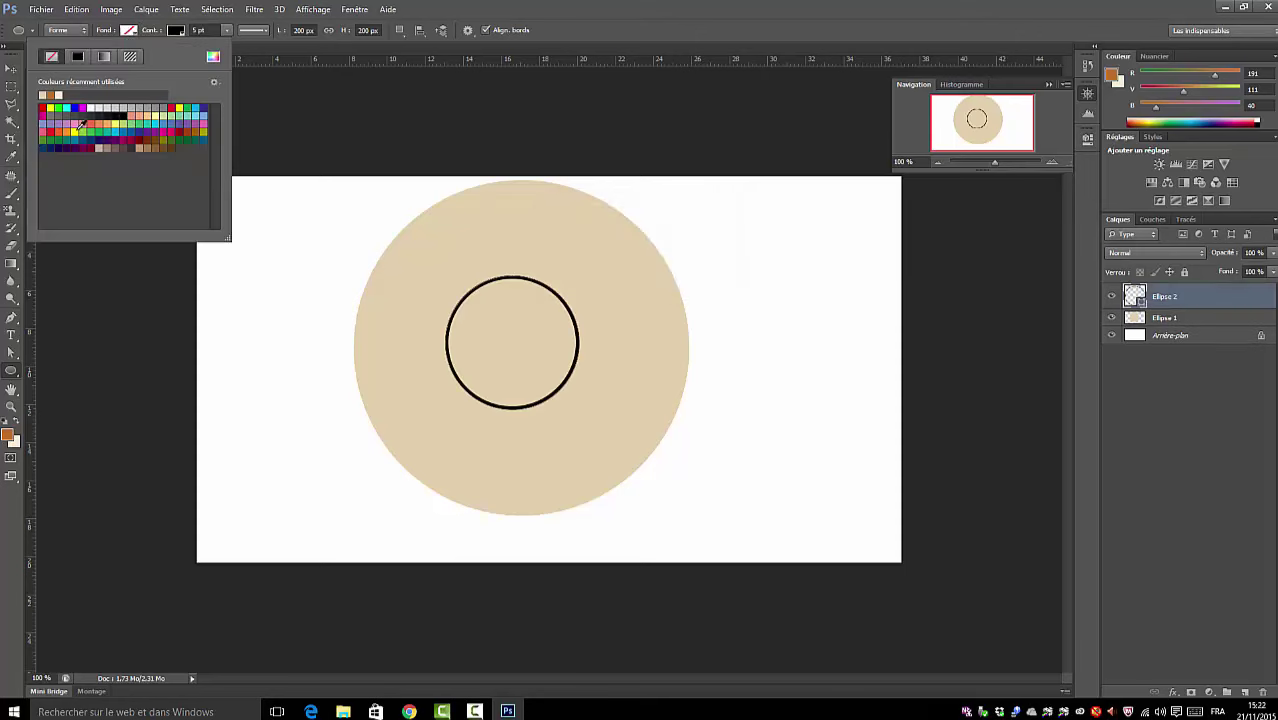
pyautogui.click(42, 107)
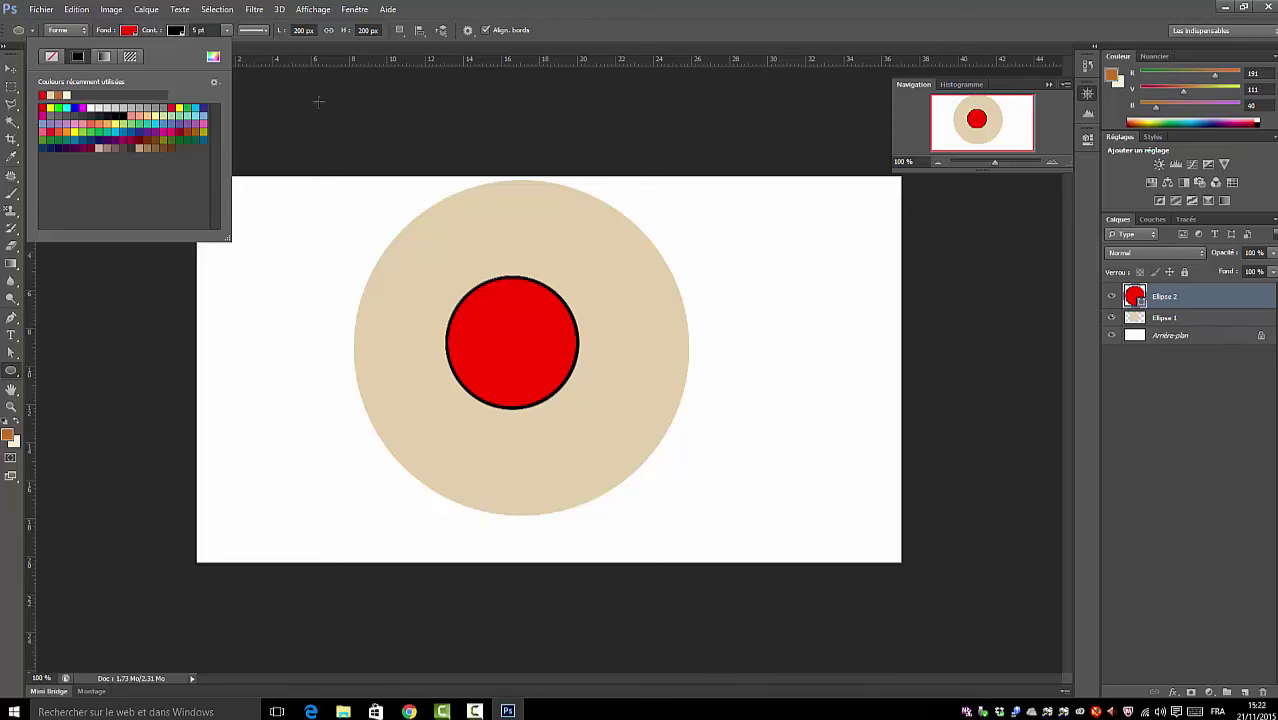
pyautogui.click(228, 30)
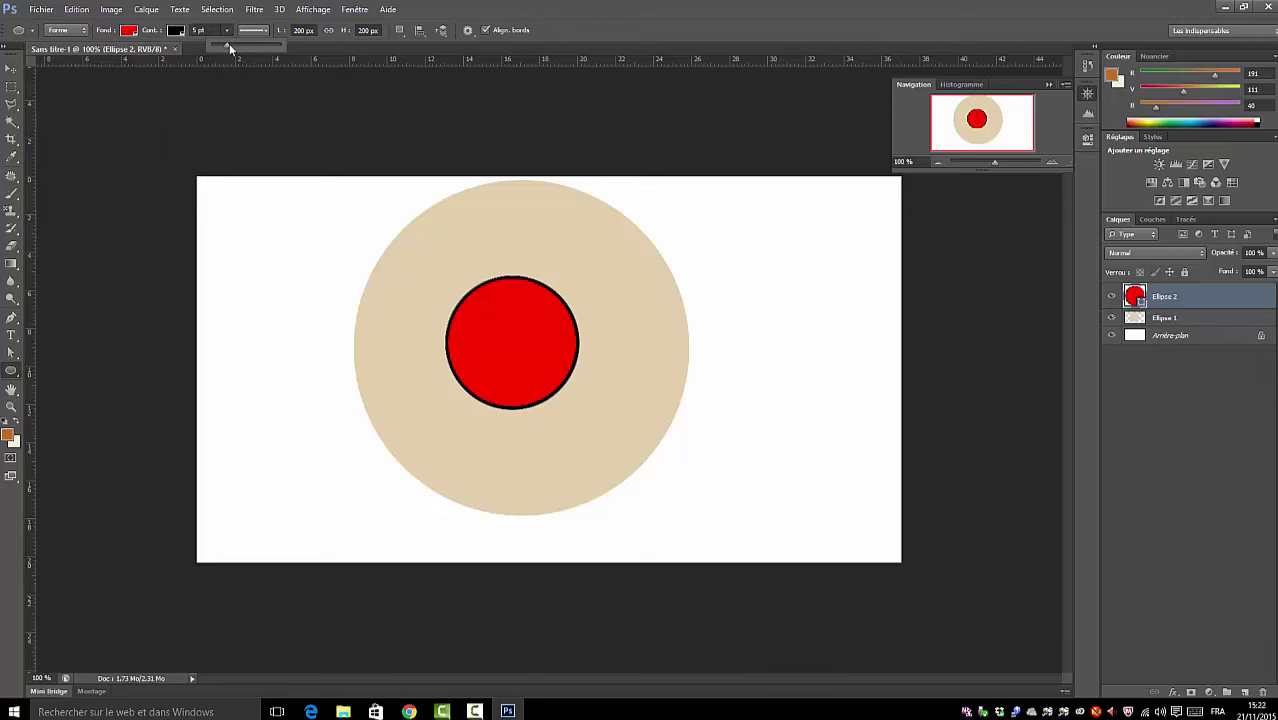
pyautogui.moveTo(229, 43); pyautogui.dragTo(123, 60)
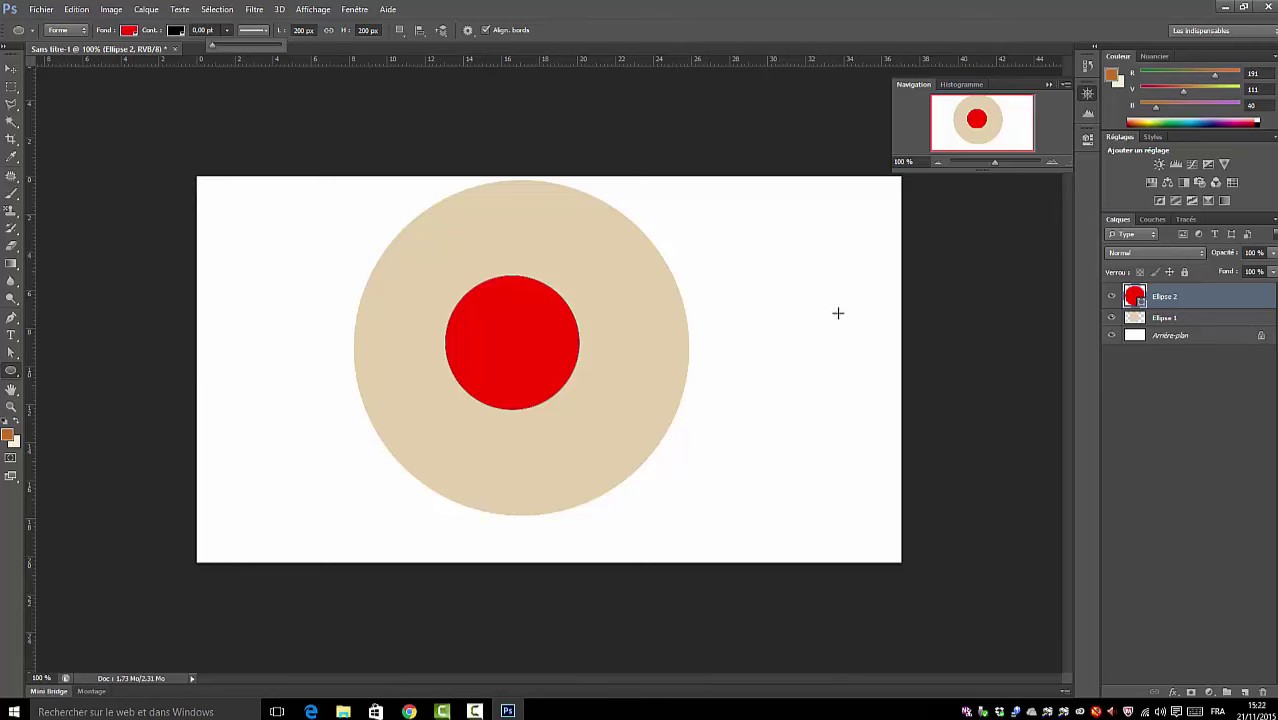
# - Rasterize the small red circle's layer and deselect it
pyautogui.rightClick(1180, 297)
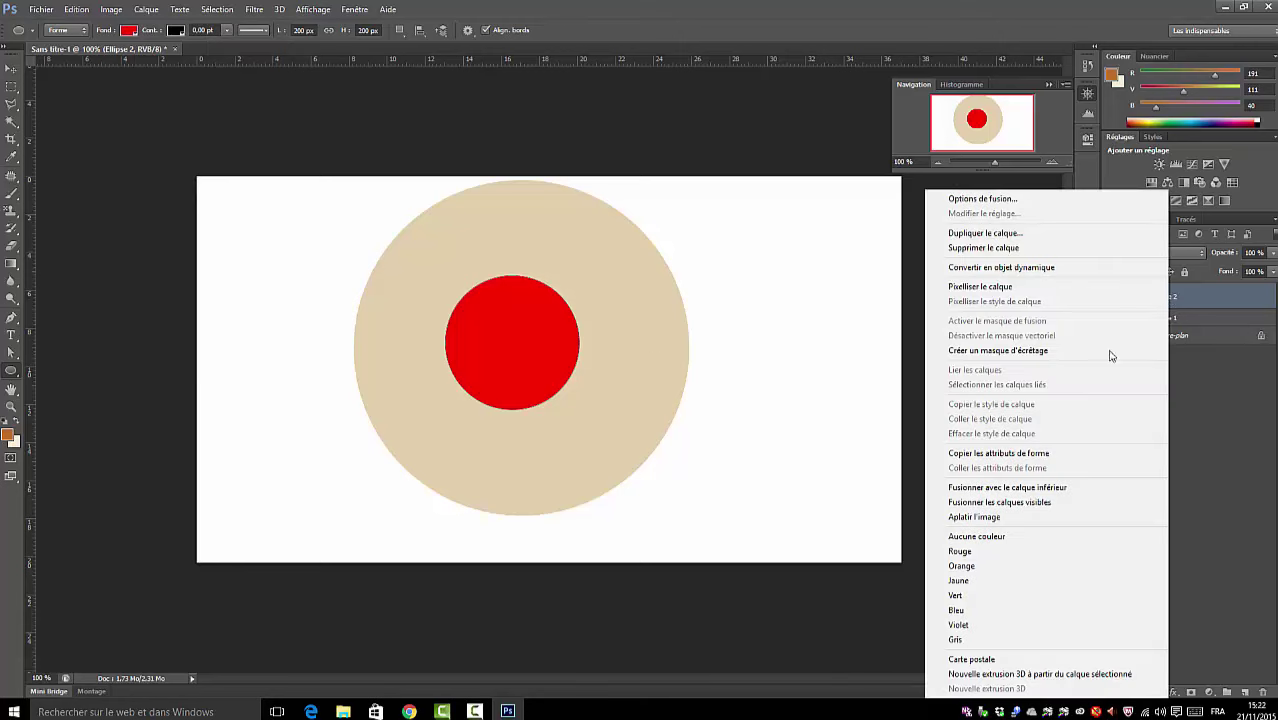
pyautogui.click(967, 287)
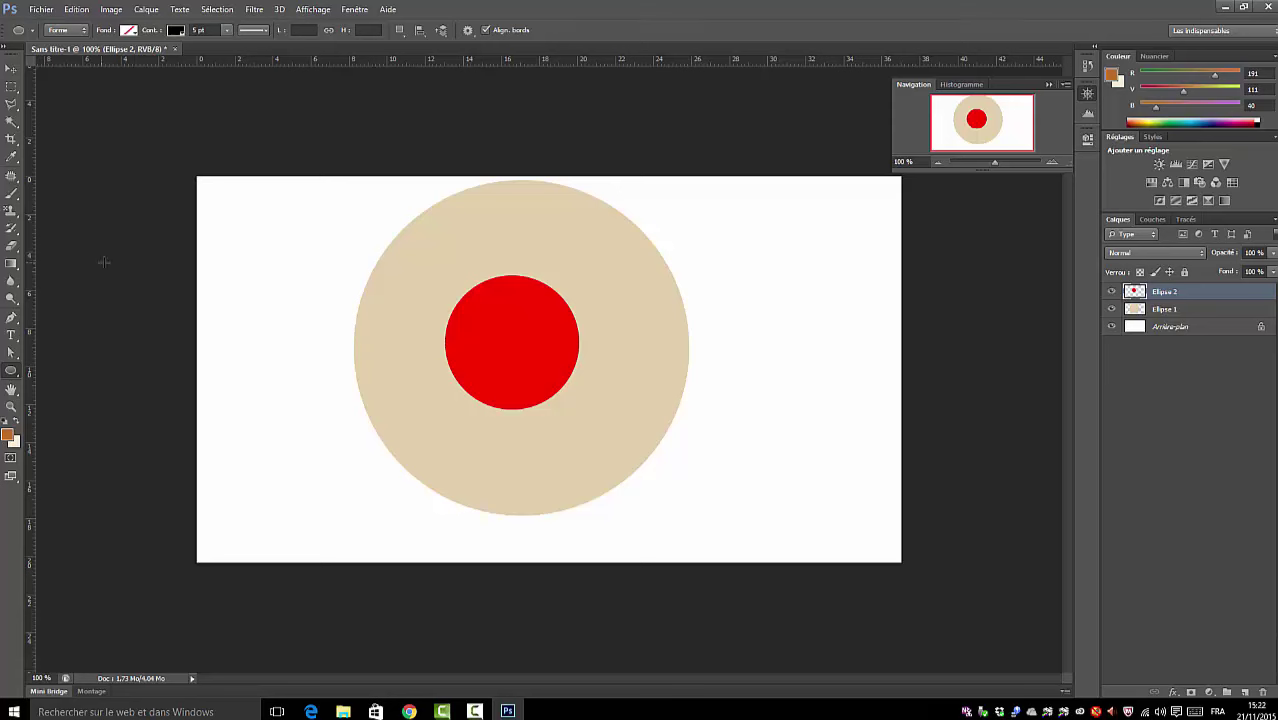
pyautogui.click(1180, 484)
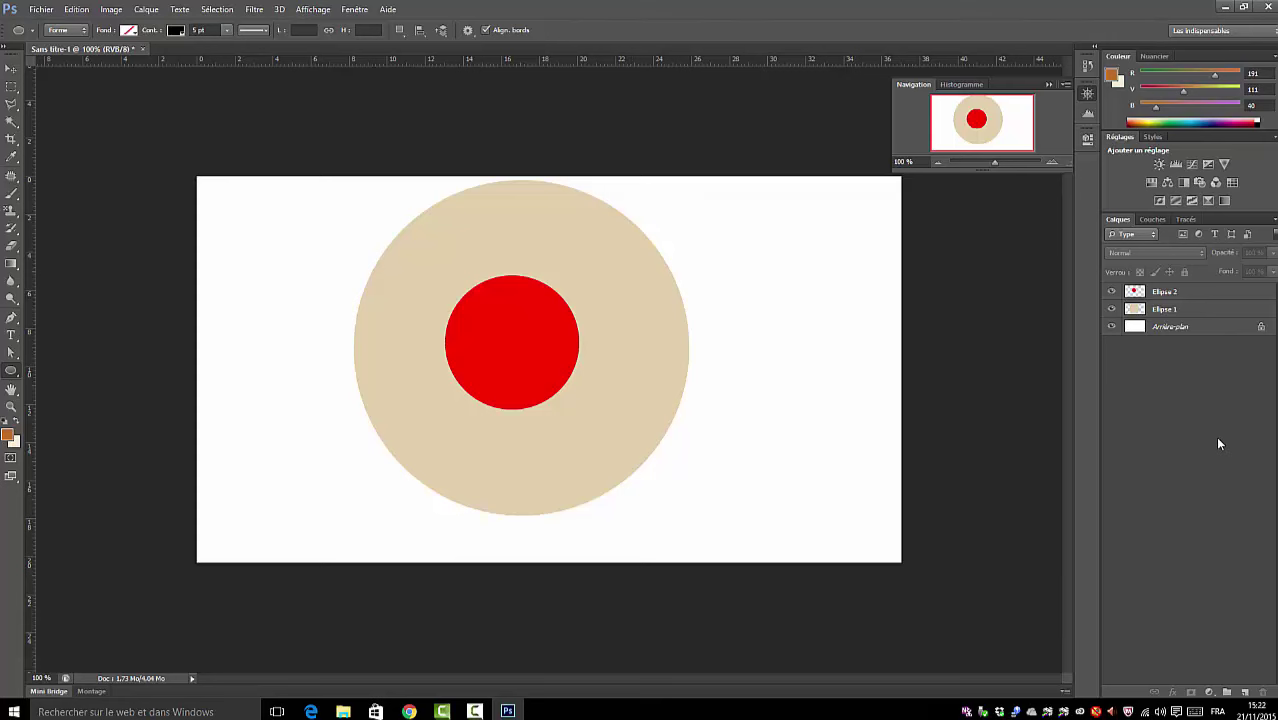
# - Centre the large beige circle vertically and horizontally on the canvas by aligning its layer to a full-canvas selection
pyautogui.hotkey('ctrl', 'a')
pyautogui.click(1166, 310)
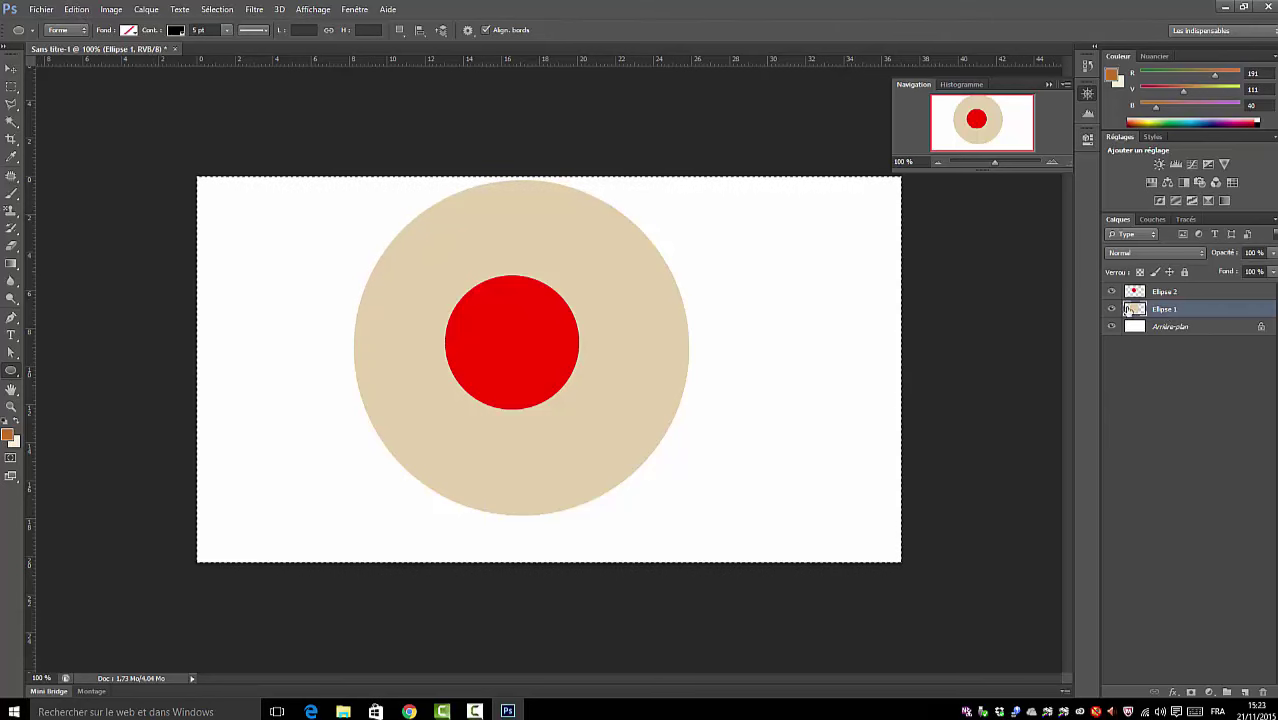
pyautogui.click(12, 69)
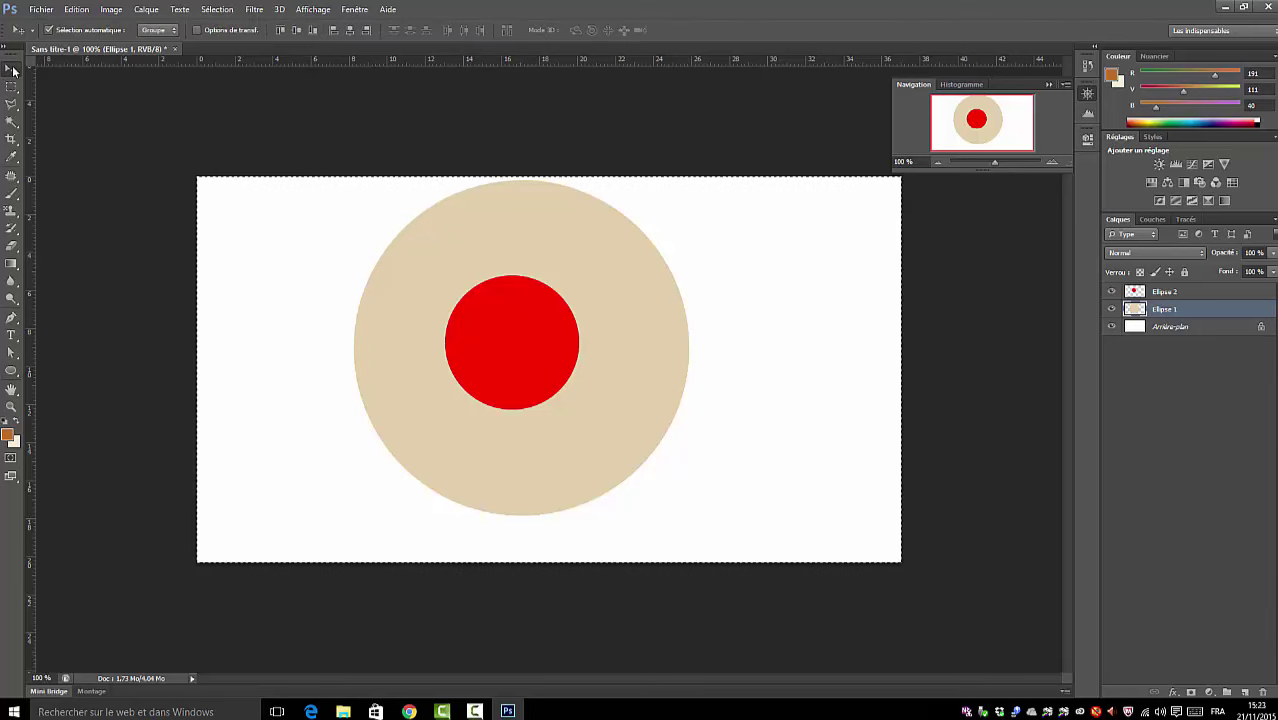
pyautogui.click(297, 31)
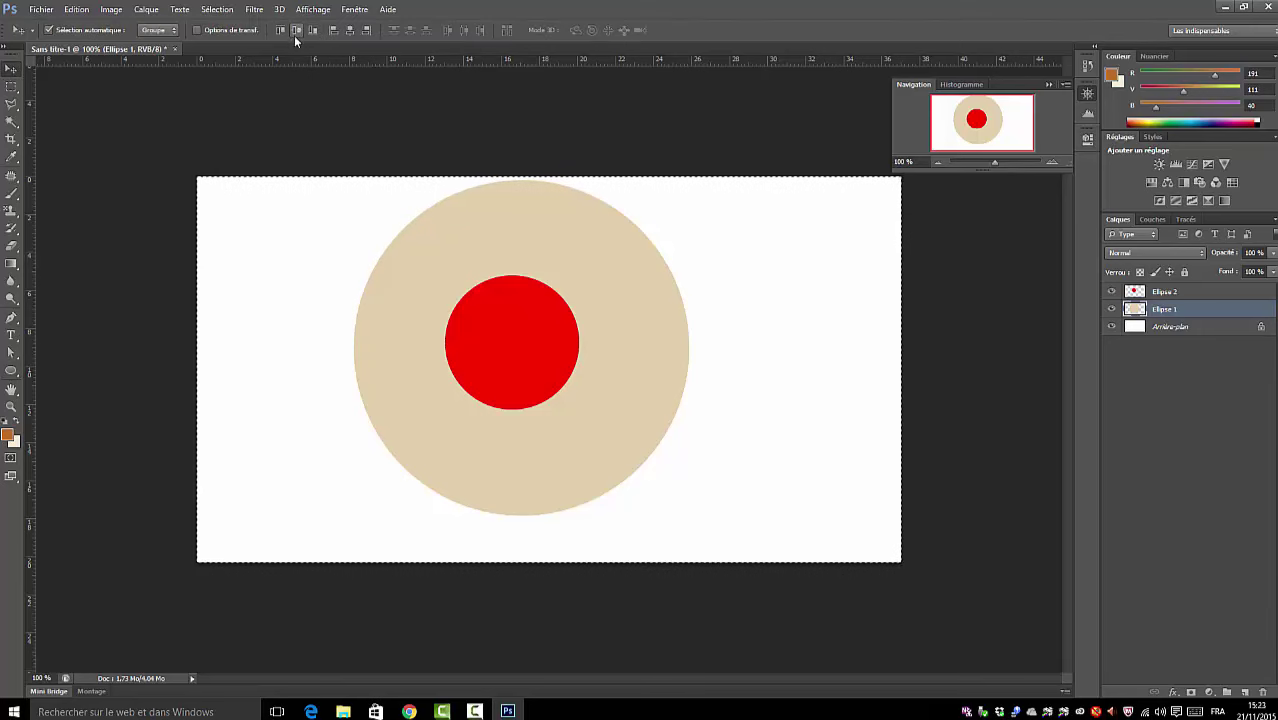
pyautogui.click(350, 31)
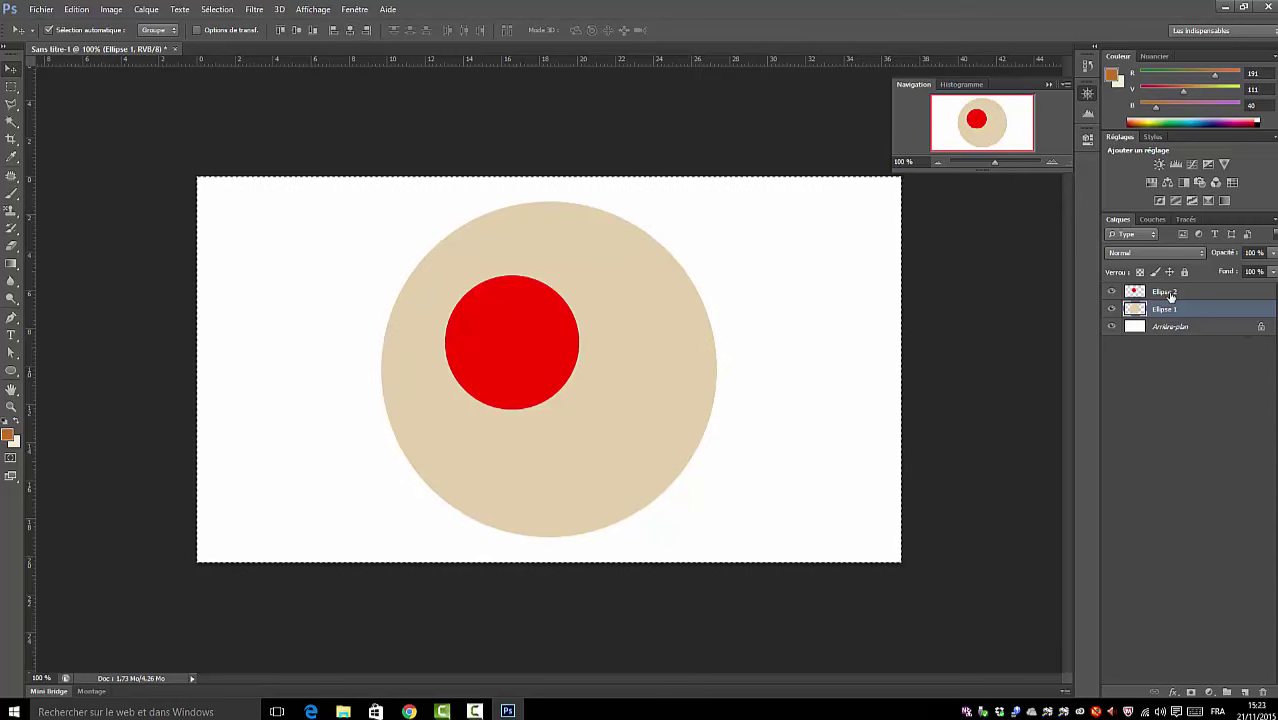
# - Centre the small red circle vertically and horizontally on the canvas and deselect everything
pyautogui.click(1168, 292)
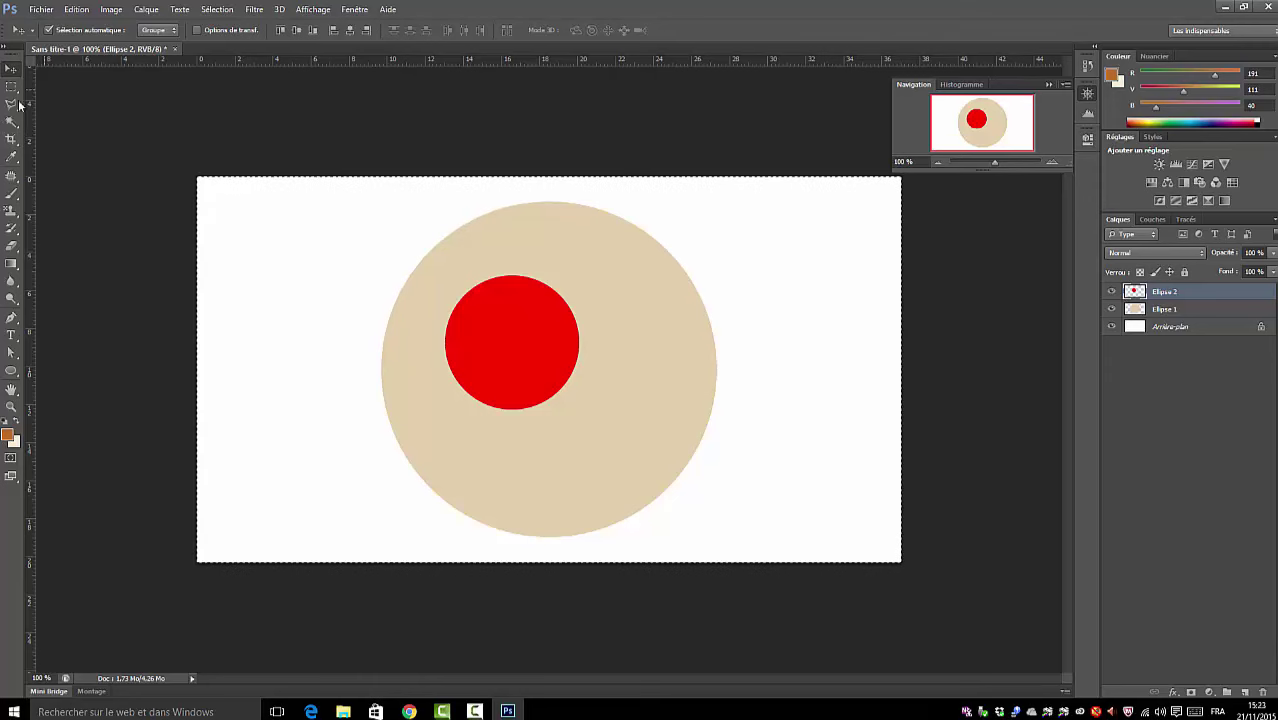
pyautogui.click(297, 30)
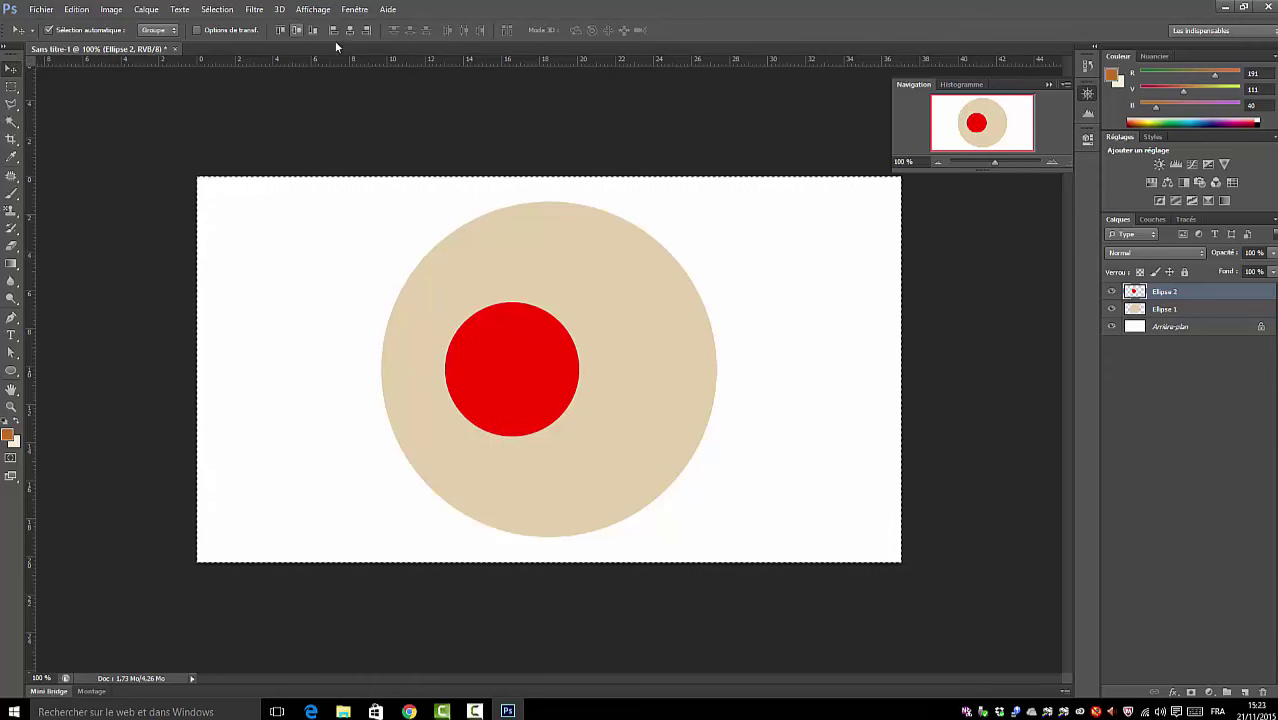
pyautogui.click(350, 31)
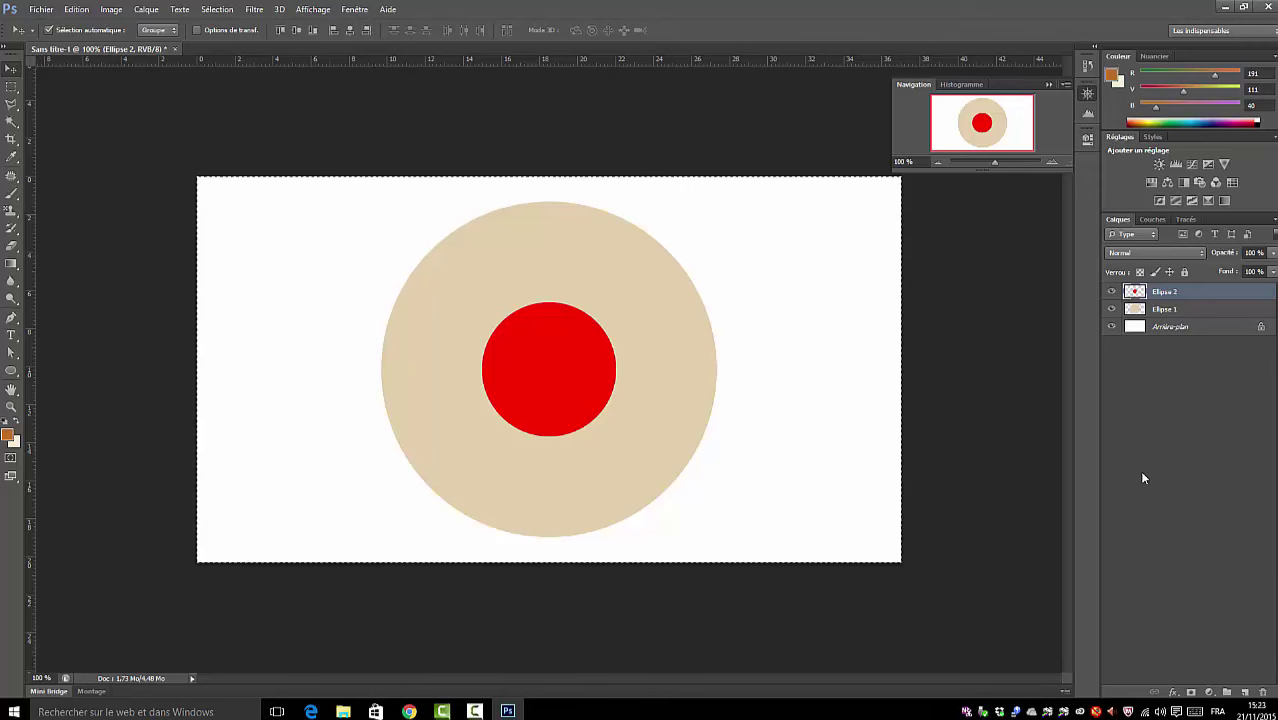
pyautogui.click(217, 10)
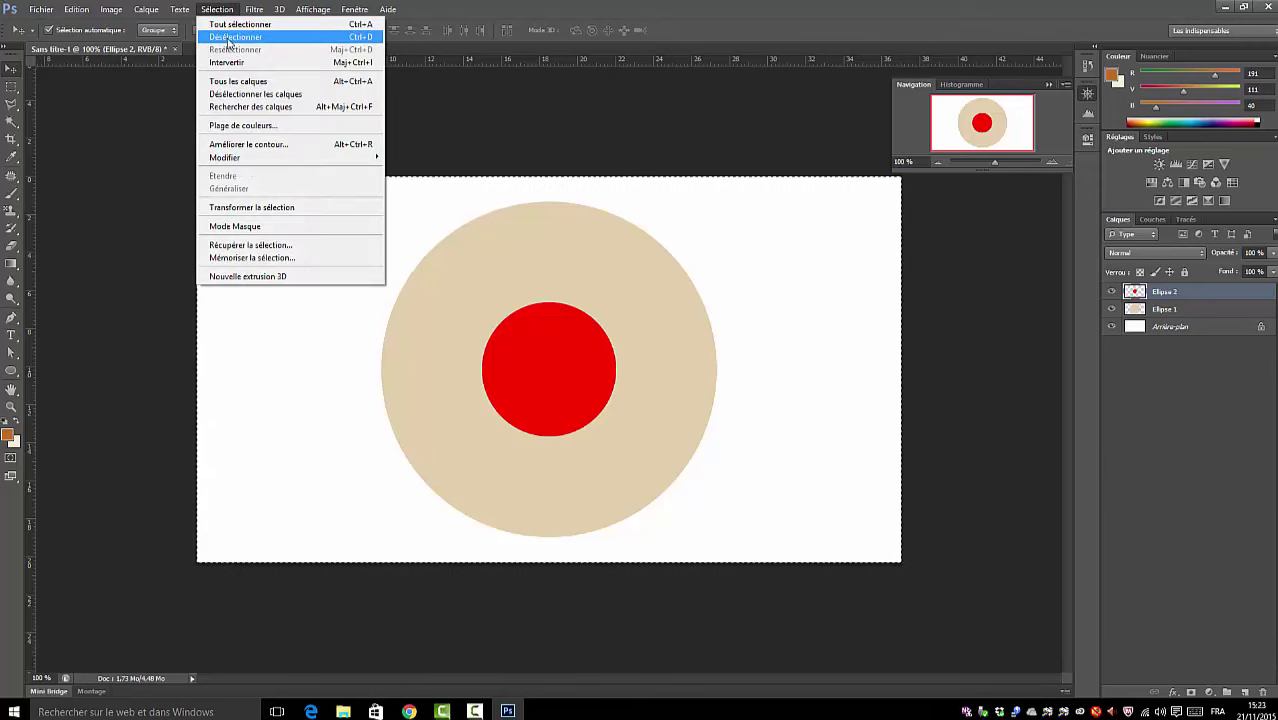
pyautogui.click(228, 40)
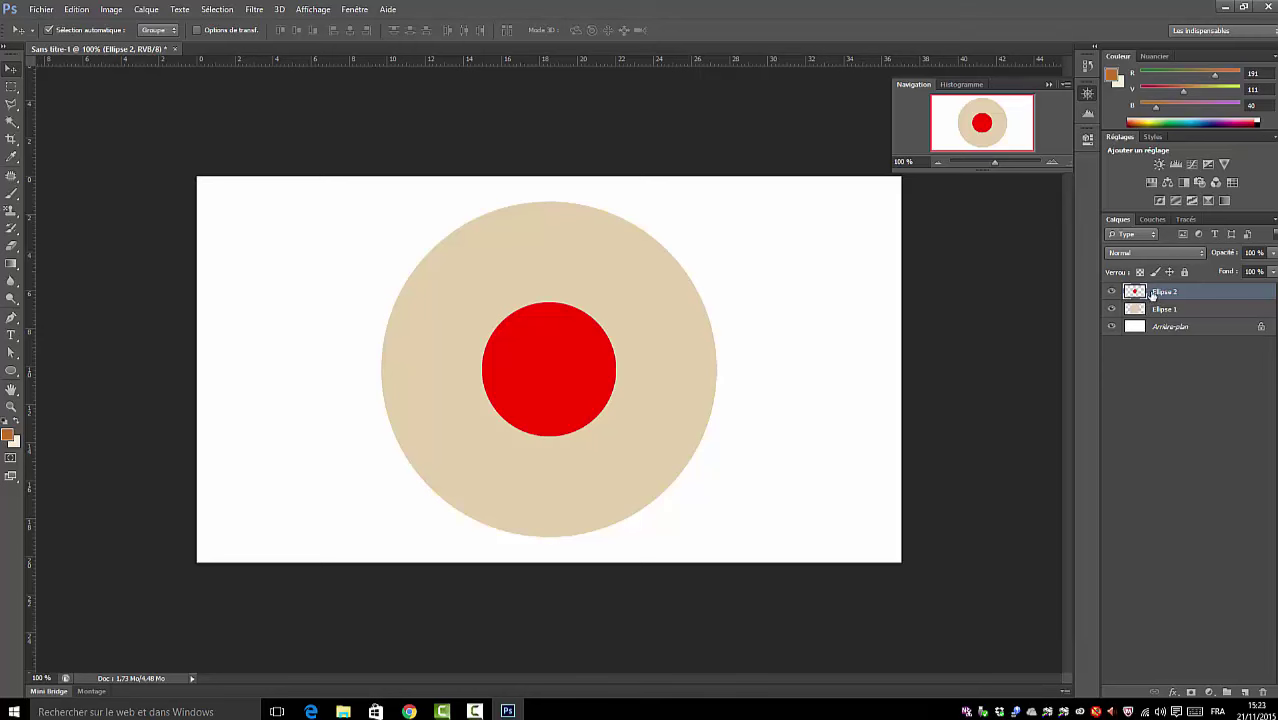
# - Cut a hole the shape of the red circle out of the beige circle's layer, hiding the red layer and clearing the selection
pyautogui.click(12, 121)
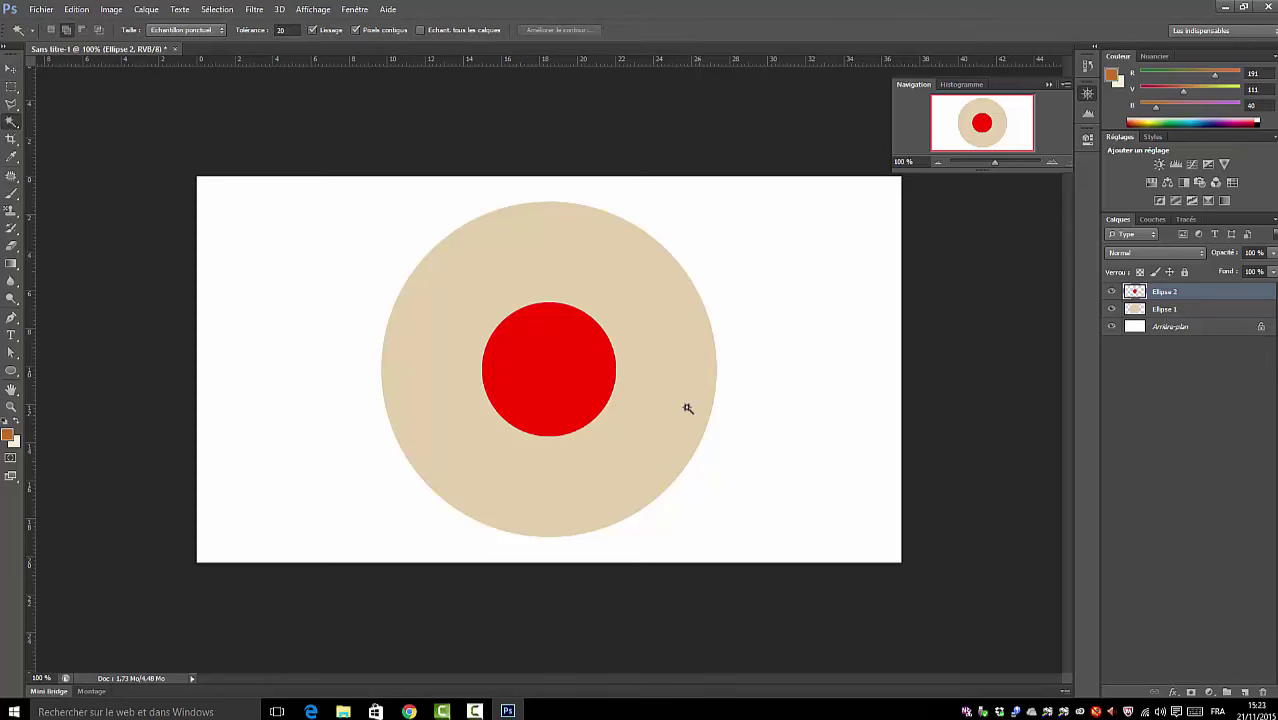
pyautogui.click(543, 361)
pyautogui.click(1168, 311)
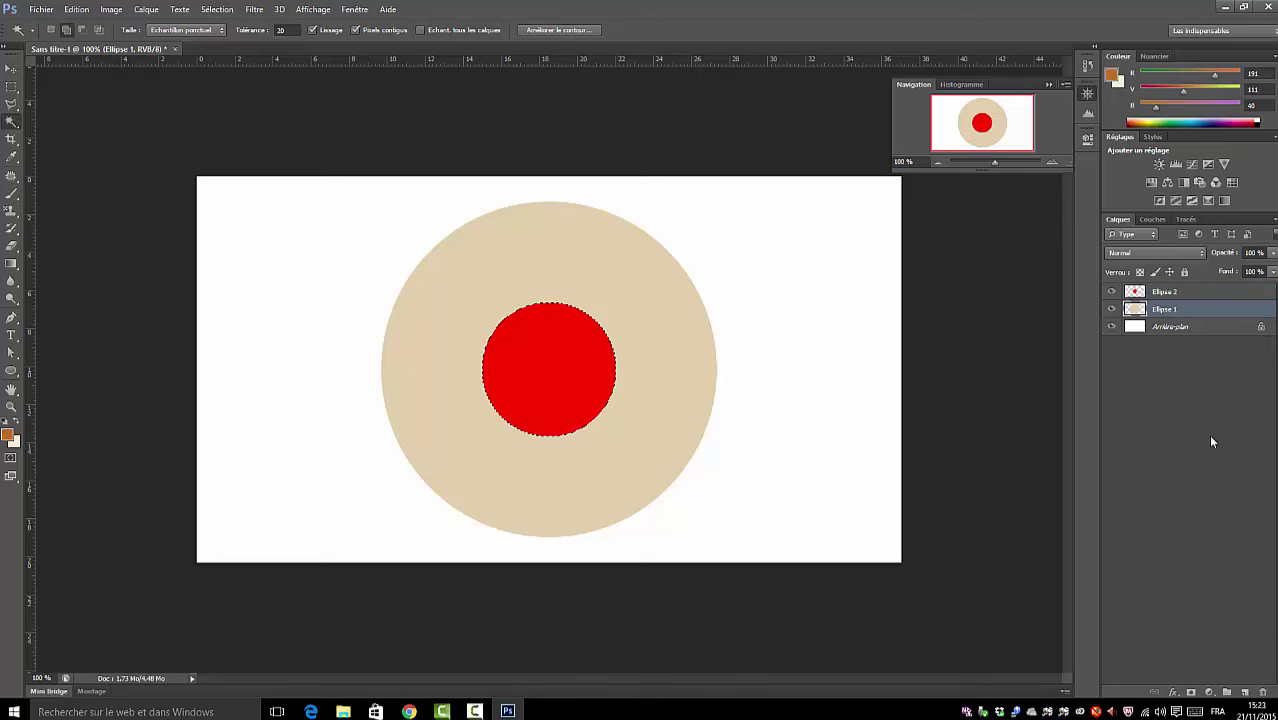
pyautogui.click(1112, 291)
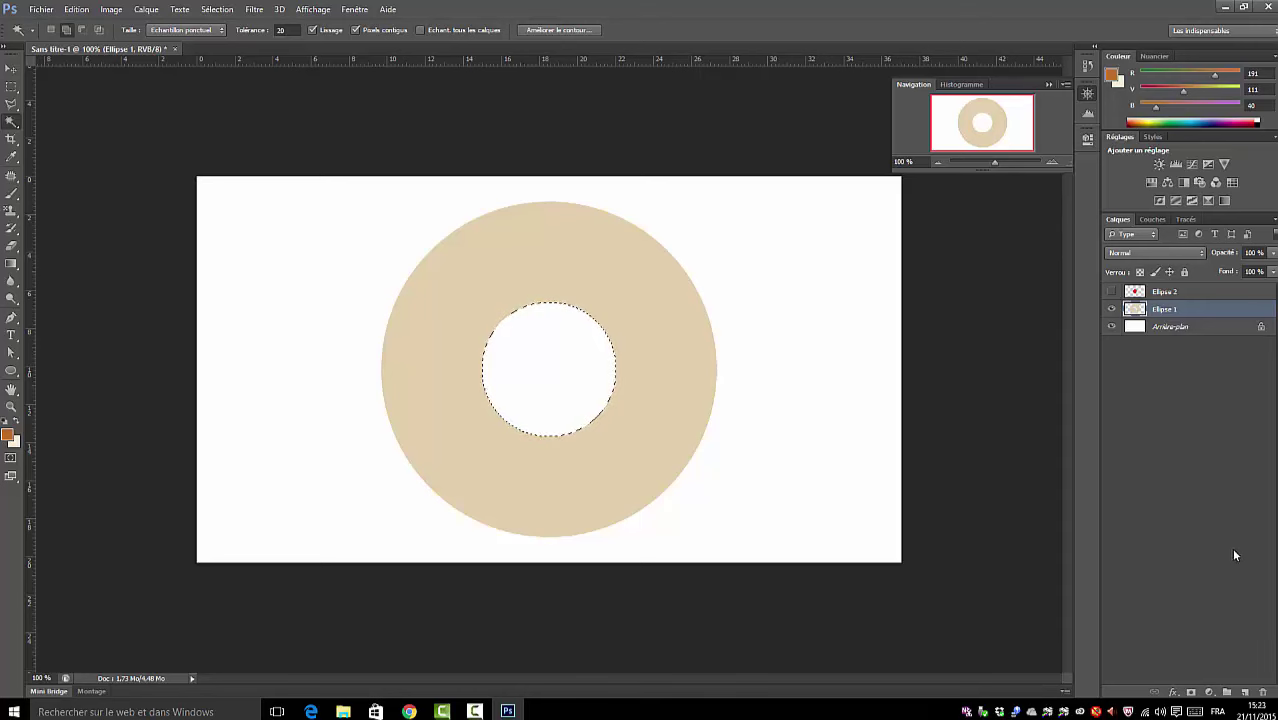
pyautogui.click(199, 8)
pyautogui.click(228, 34)
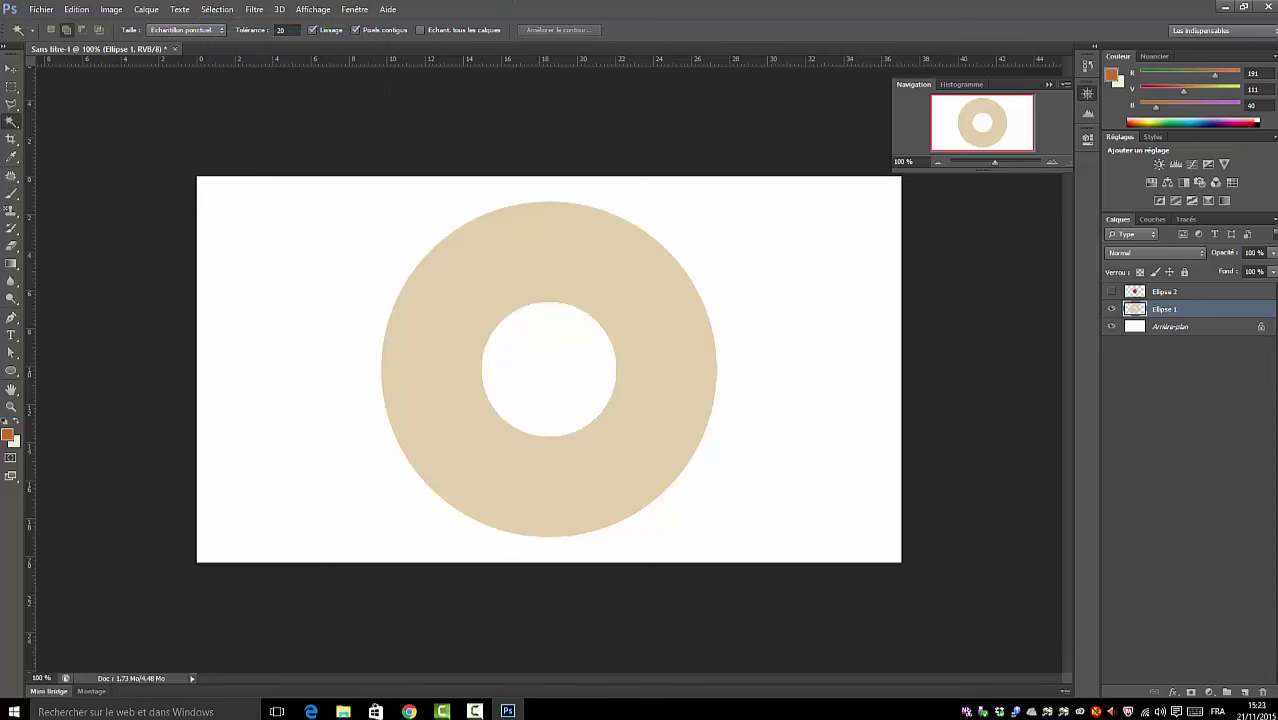
# - Delete the hidden red circle's layer, Ellipse 2
pyautogui.click(1177, 292)
pyautogui.rightClick(1180, 289)
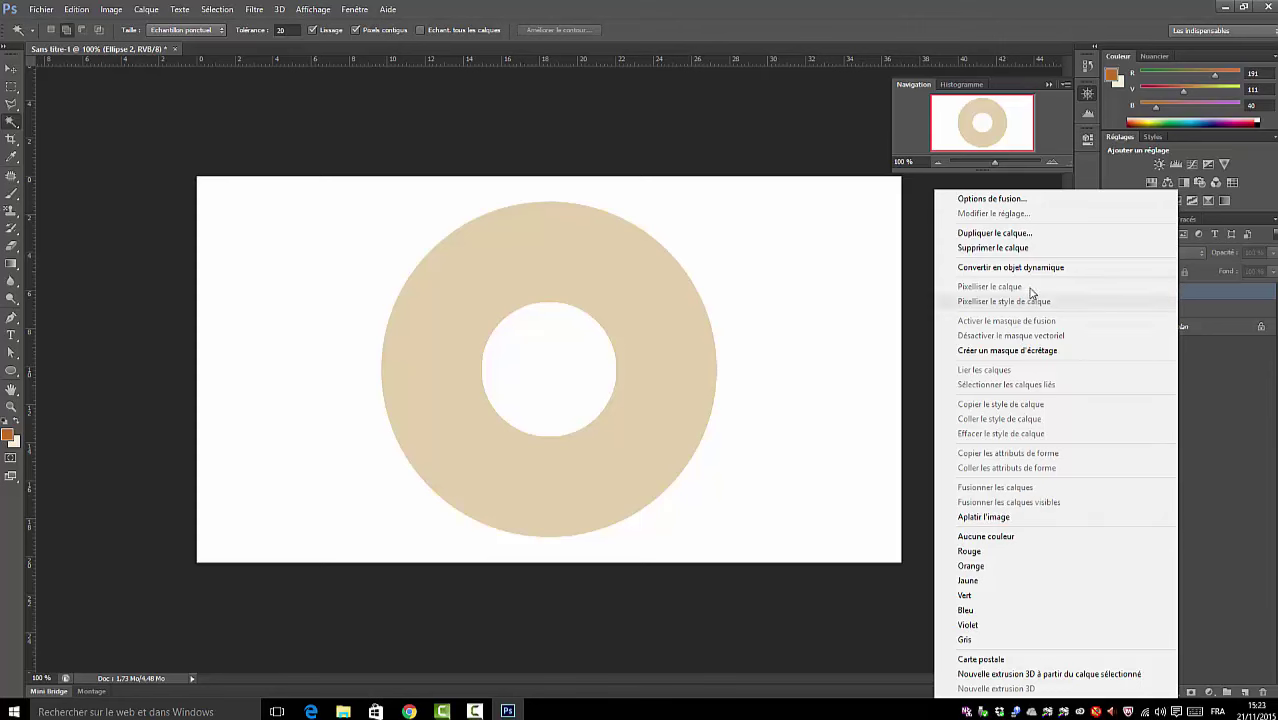
pyautogui.click(970, 248)
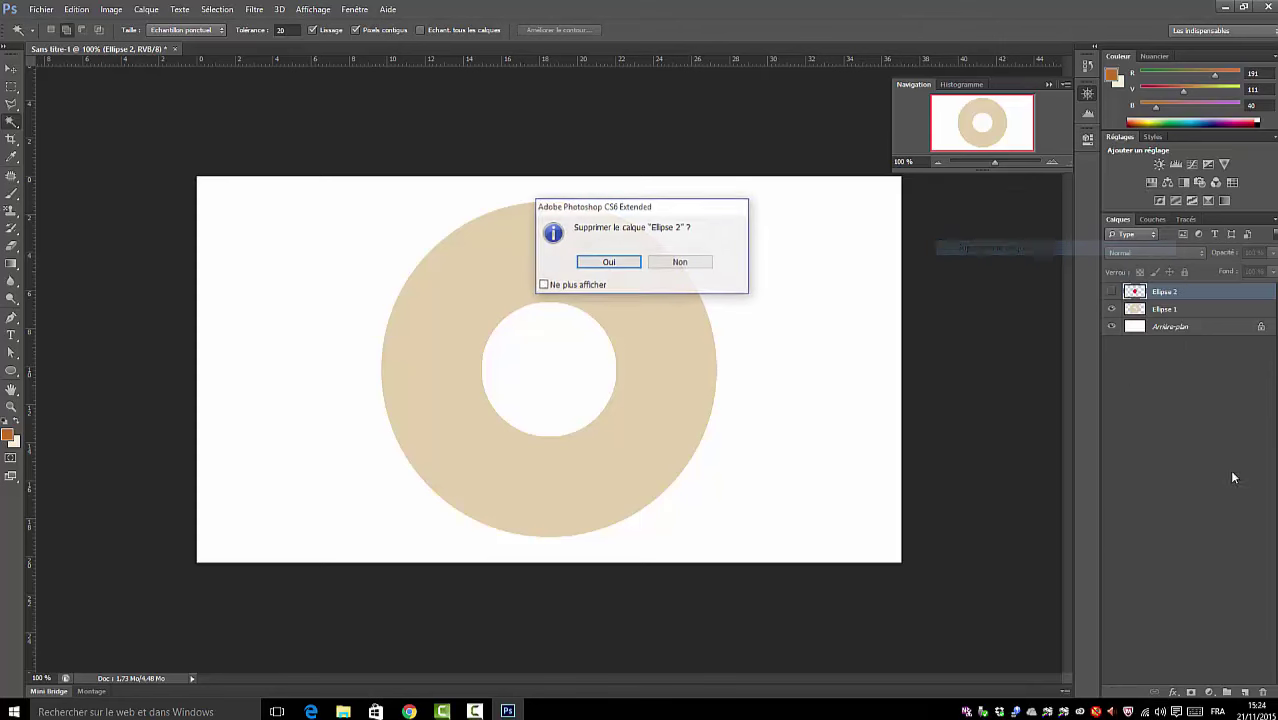
pyautogui.click(608, 263)
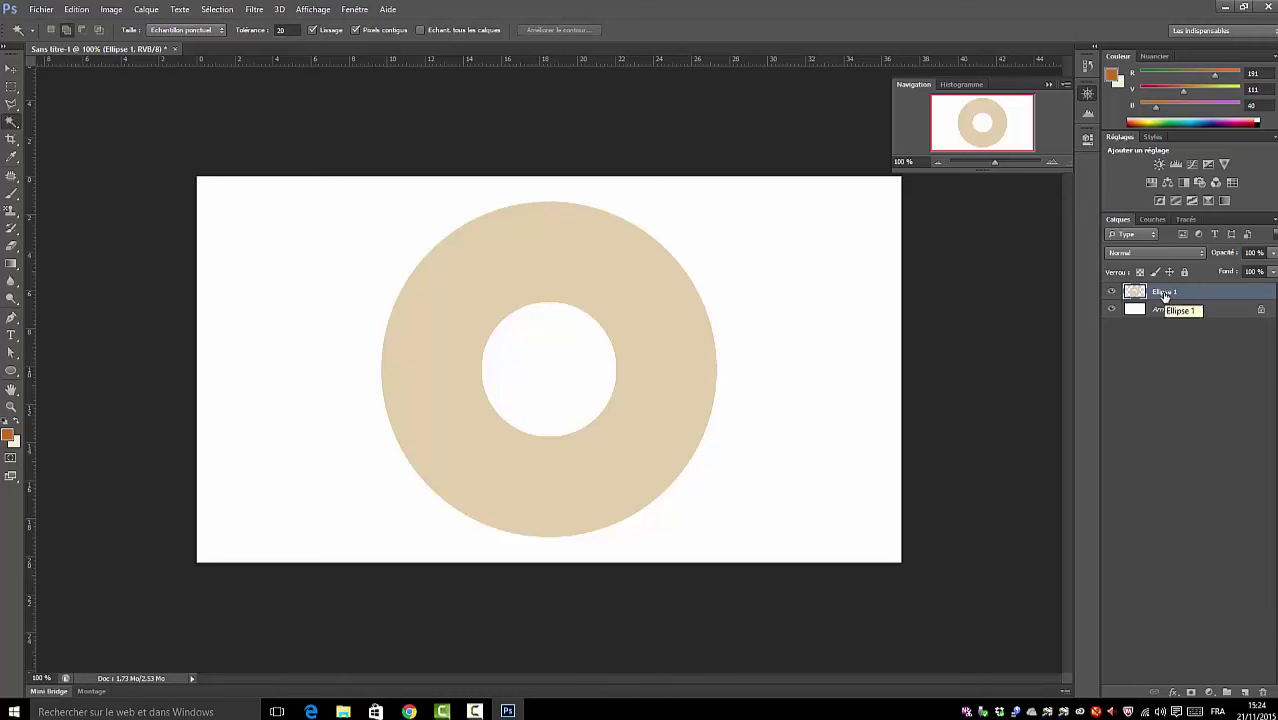
# - Duplicate the beige ring's layer three times and rename the four ring layers 1, 2, 3 and 4 from the lowest up
pyautogui.moveTo(1164, 296); pyautogui.dragTo(1245, 691)
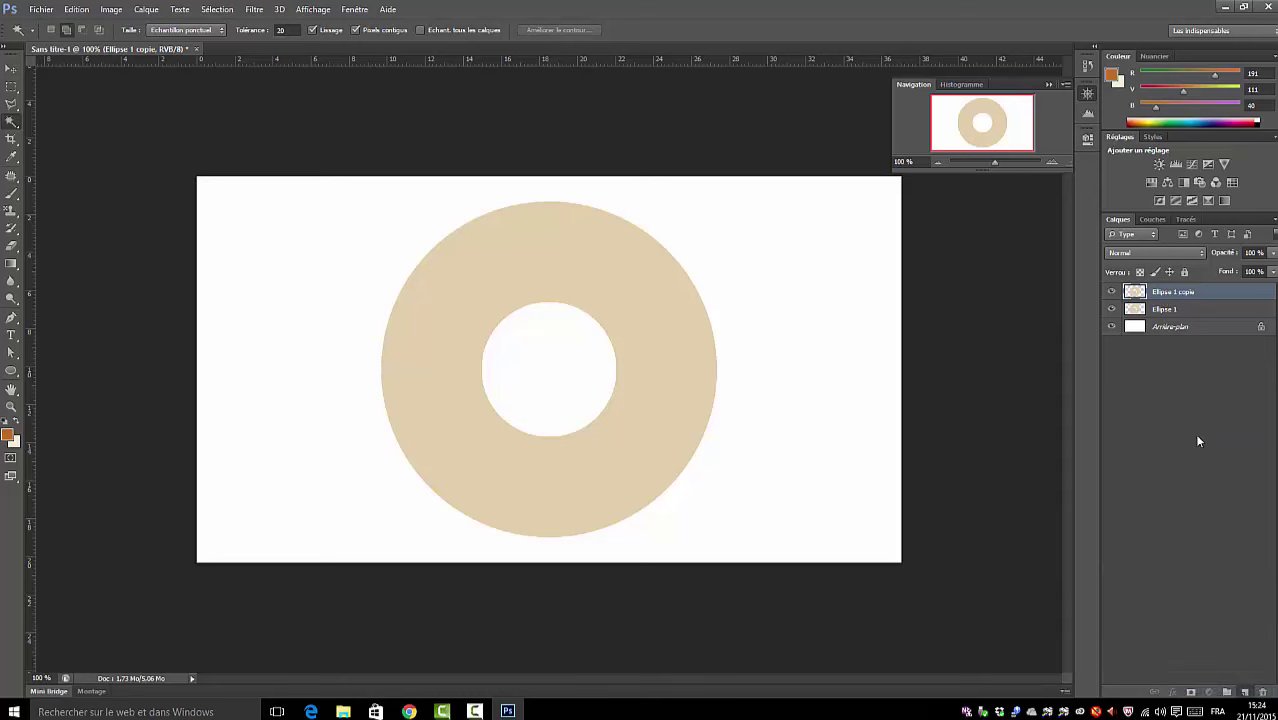
pyautogui.moveTo(1164, 296); pyautogui.dragTo(1241, 692)
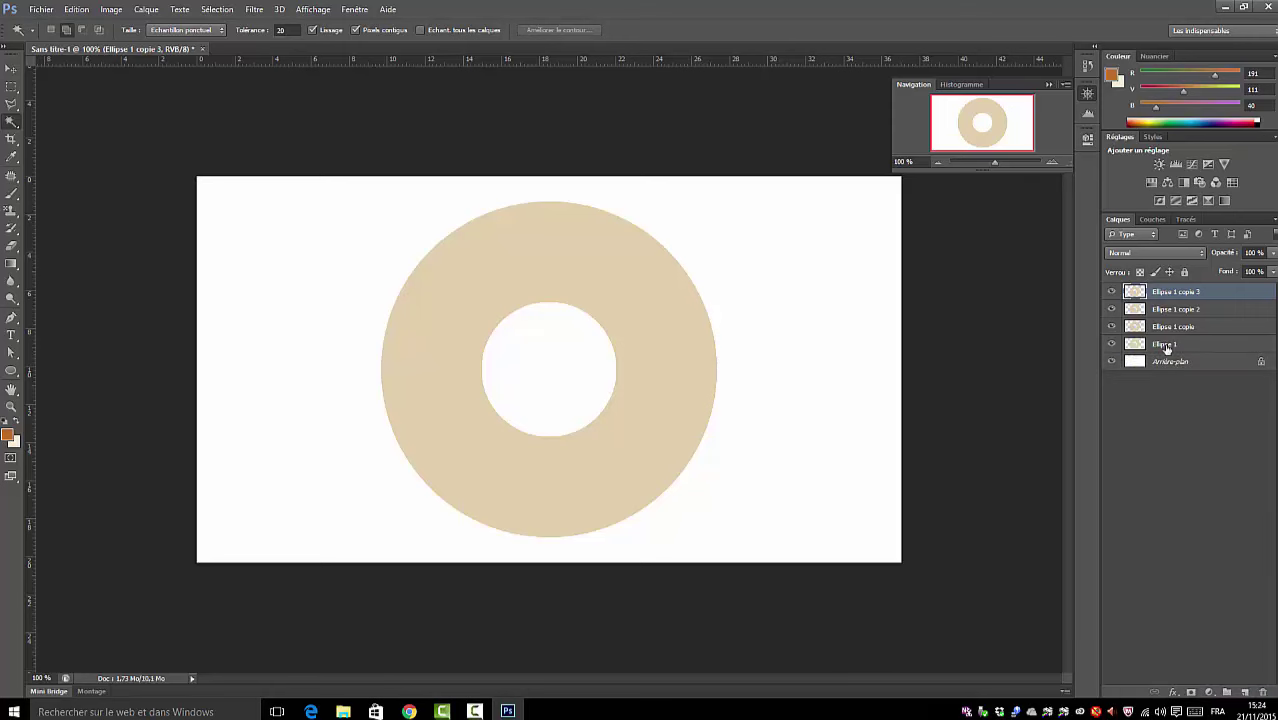
pyautogui.doubleClick(1166, 345)
pyautogui.press('BackSpace')
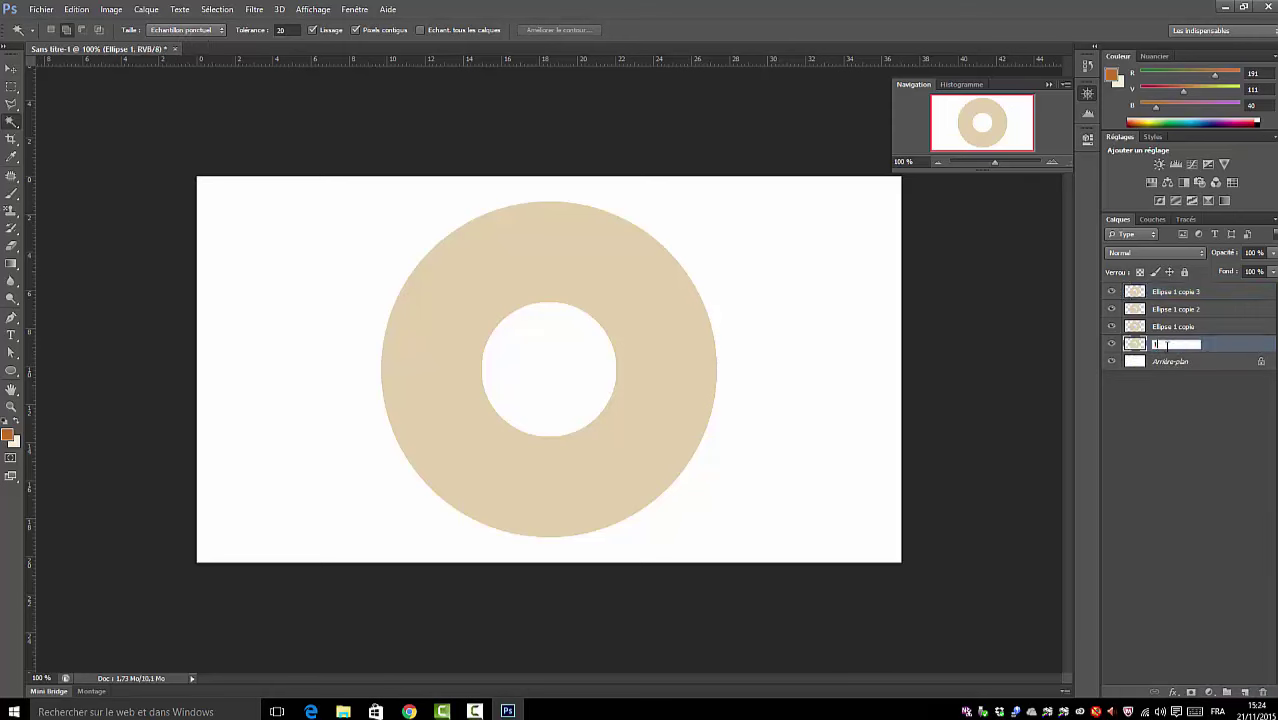
pyautogui.doubleClick(1167, 327)
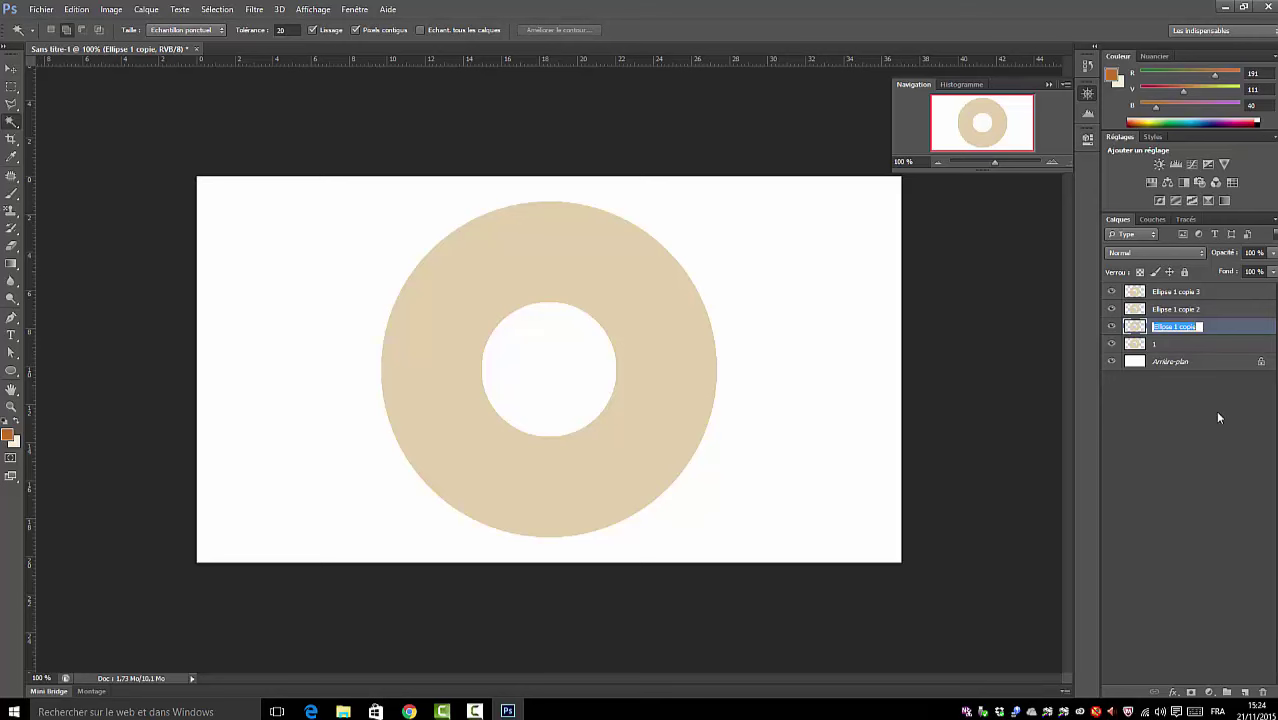
pyautogui.write('2')
pyautogui.doubleClick(1173, 311)
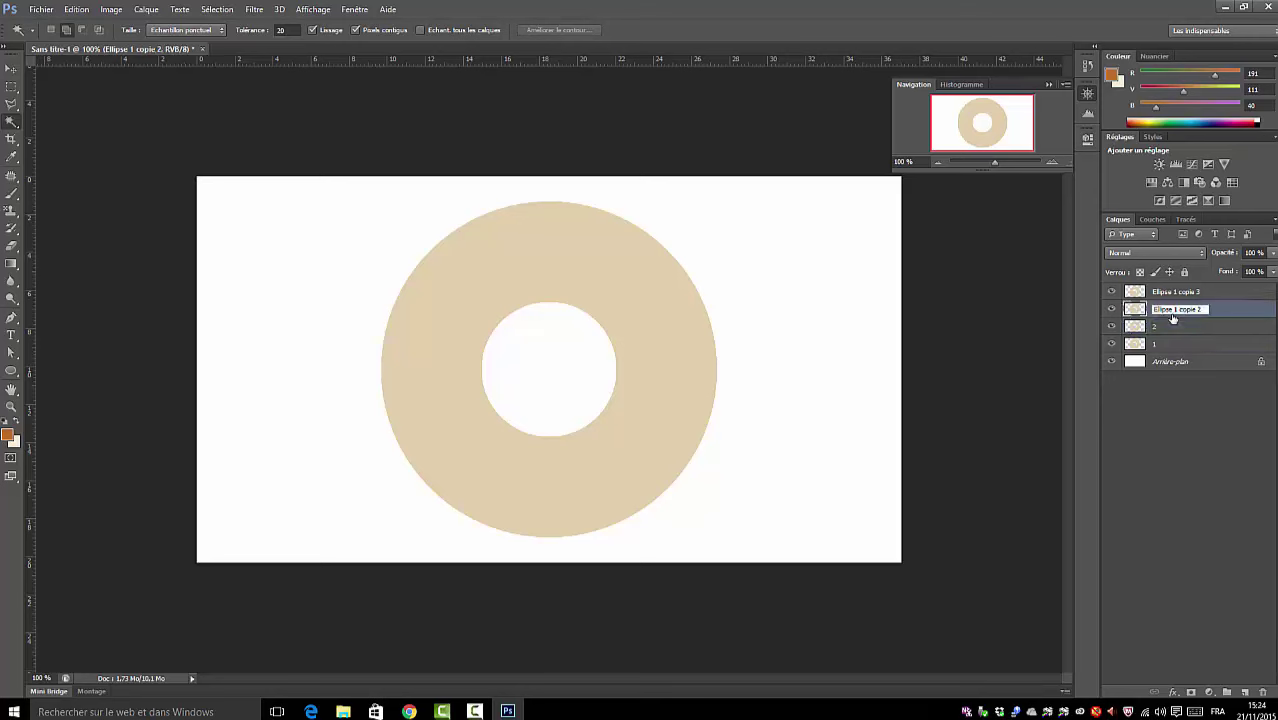
pyautogui.write('3')
pyautogui.doubleClick(1172, 291)
pyautogui.write('4')
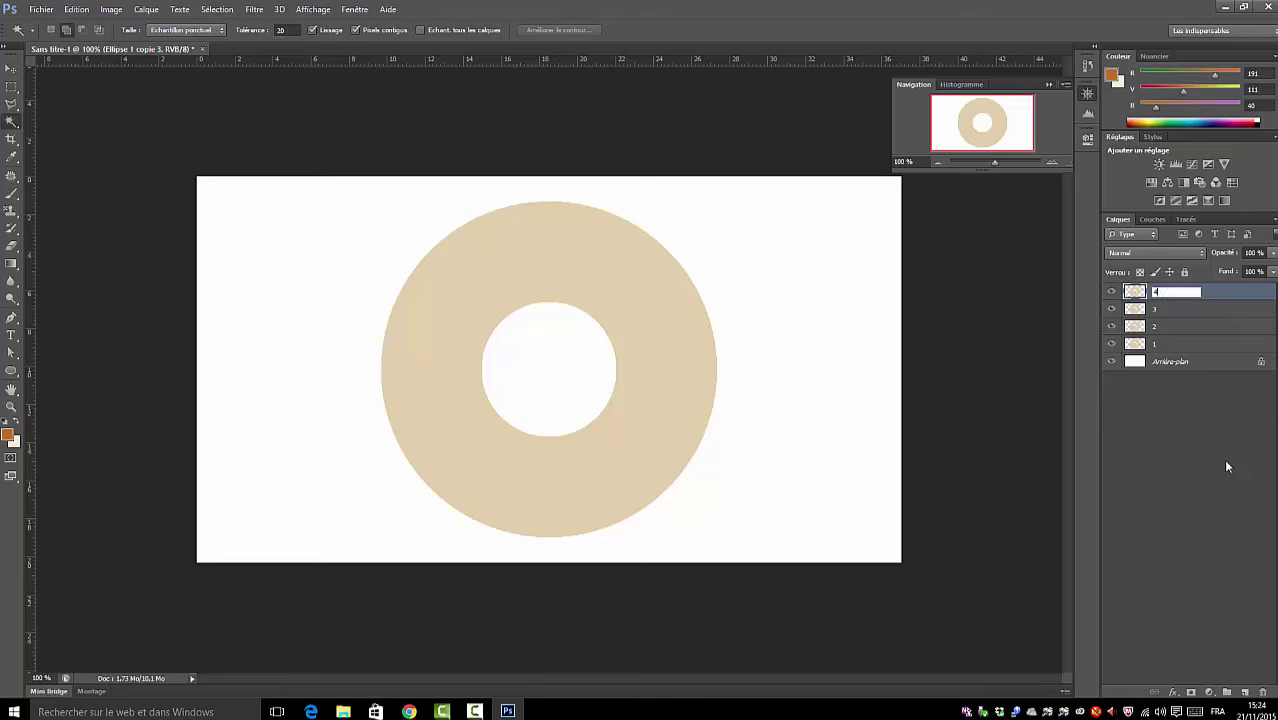
pyautogui.click(1220, 461)
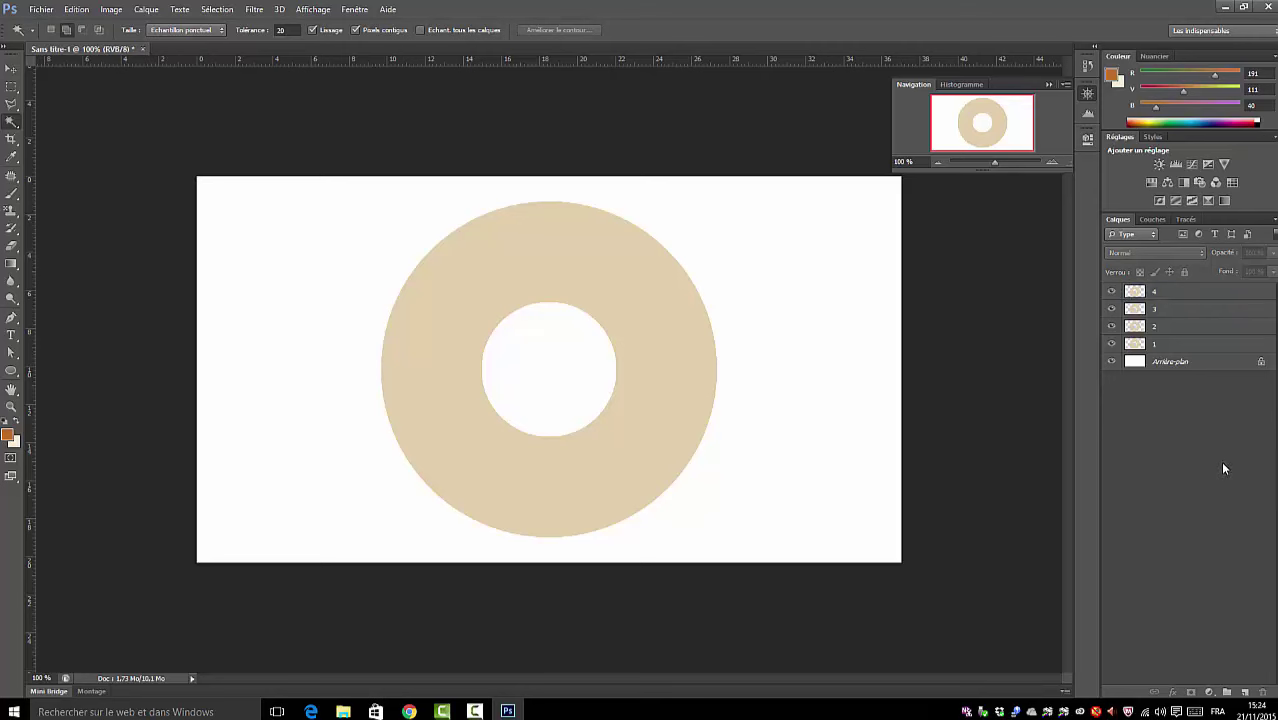
# - Hide ring layers 4, 3 and 2, keeping layer 1 and the background visible
pyautogui.click(1113, 293)
pyautogui.click(1112, 310)
pyautogui.click(1173, 346)
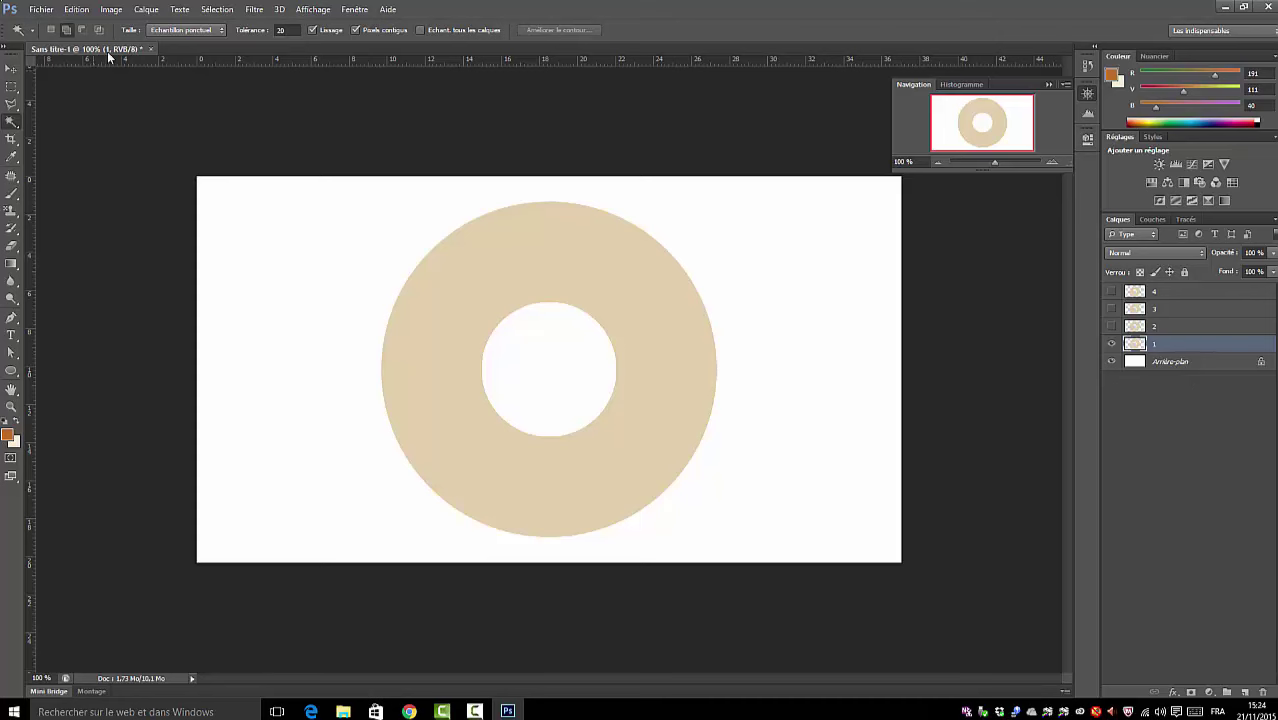
pyautogui.click(146, 9)
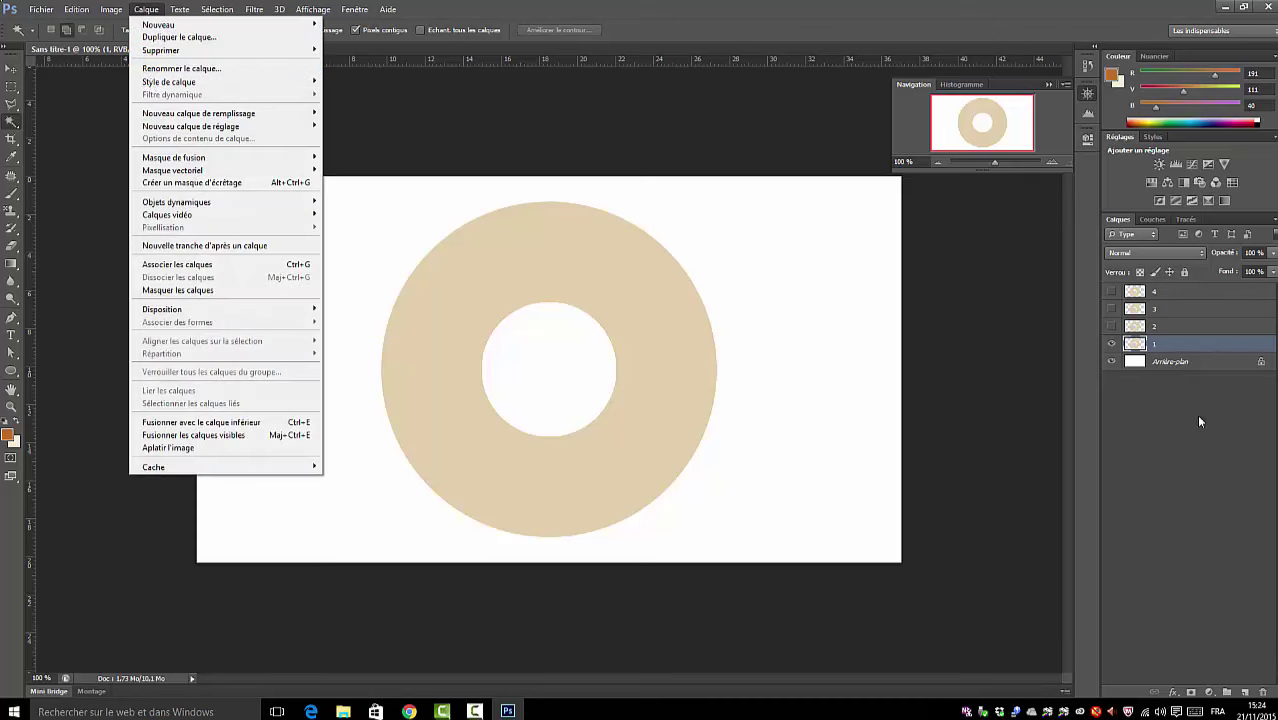
pyautogui.click(1204, 581)
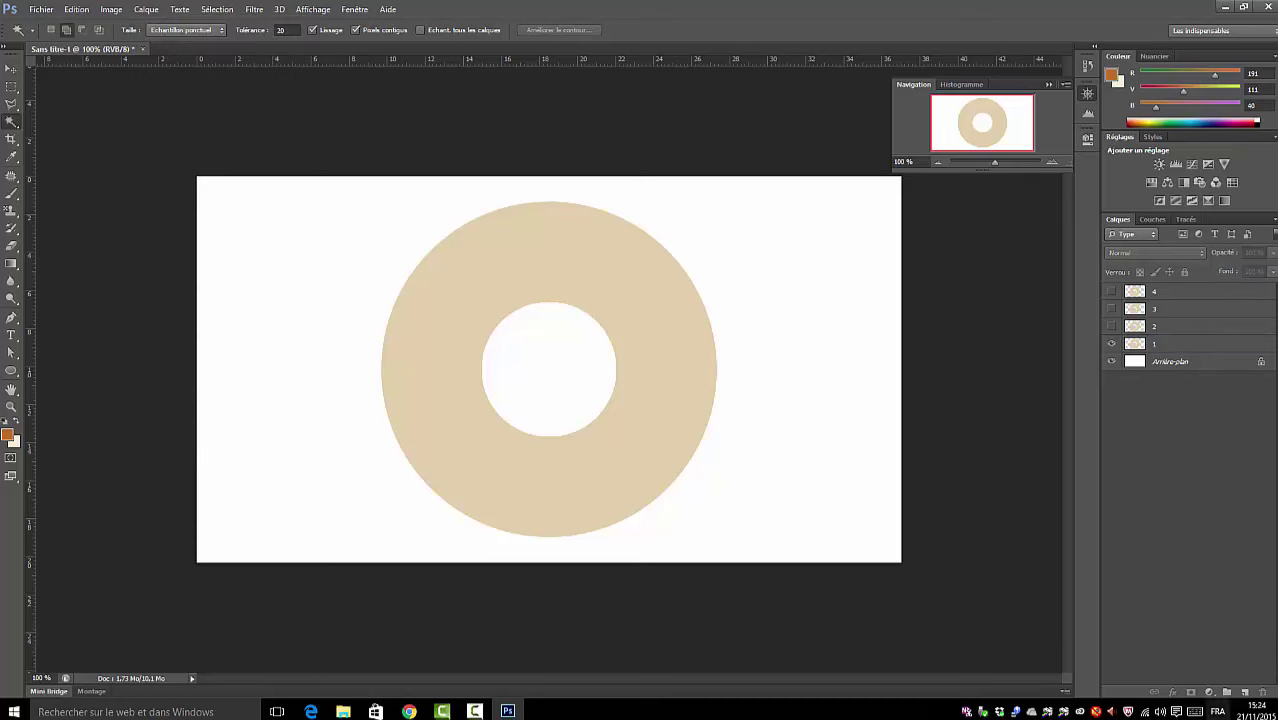
# - Add a Bevel & Emboss (Biseautage & estampage) style to ring layer 1 with size 65 px and soften 16 px
pyautogui.click(1134, 345)
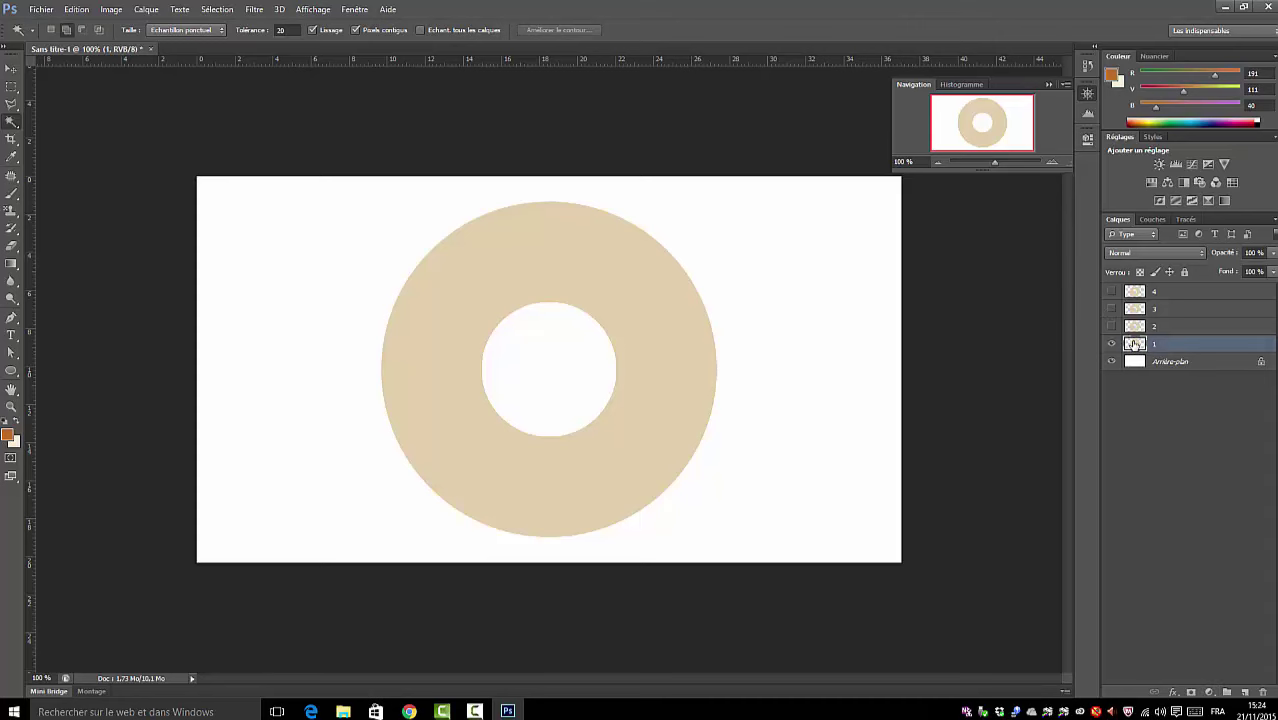
pyautogui.doubleClick(1134, 345)
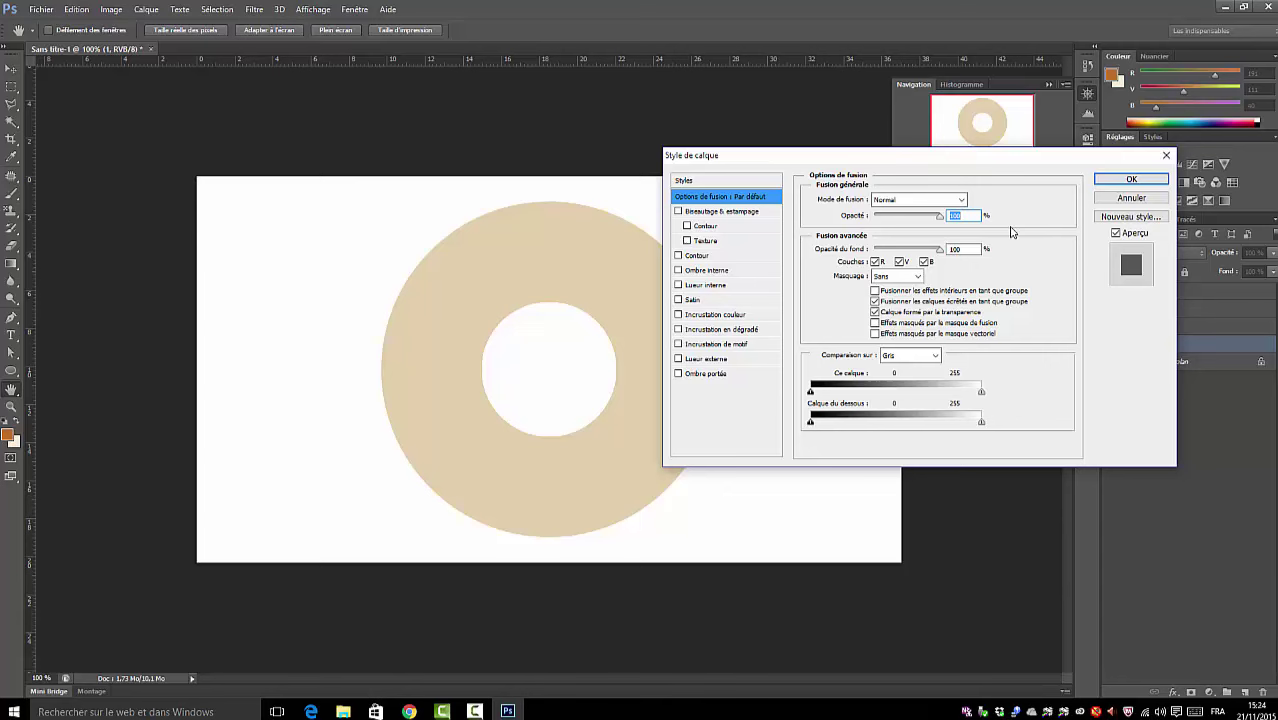
pyautogui.click(677, 213)
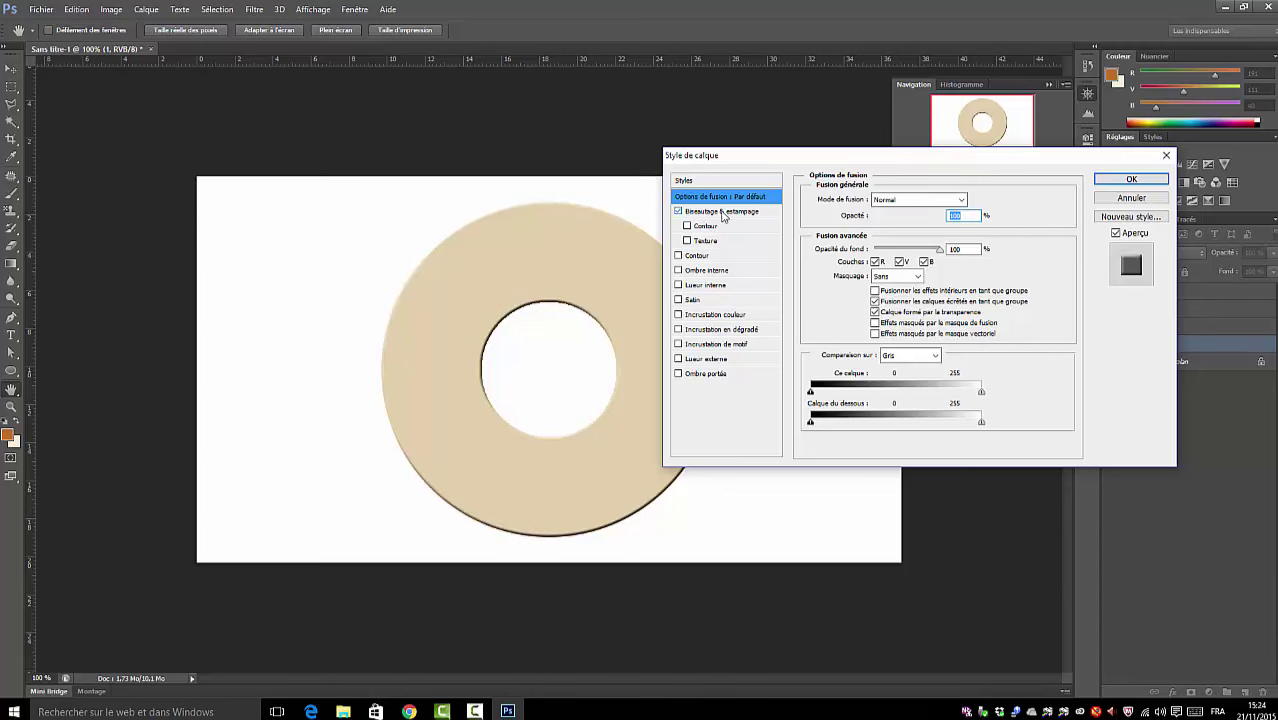
pyautogui.click(722, 212)
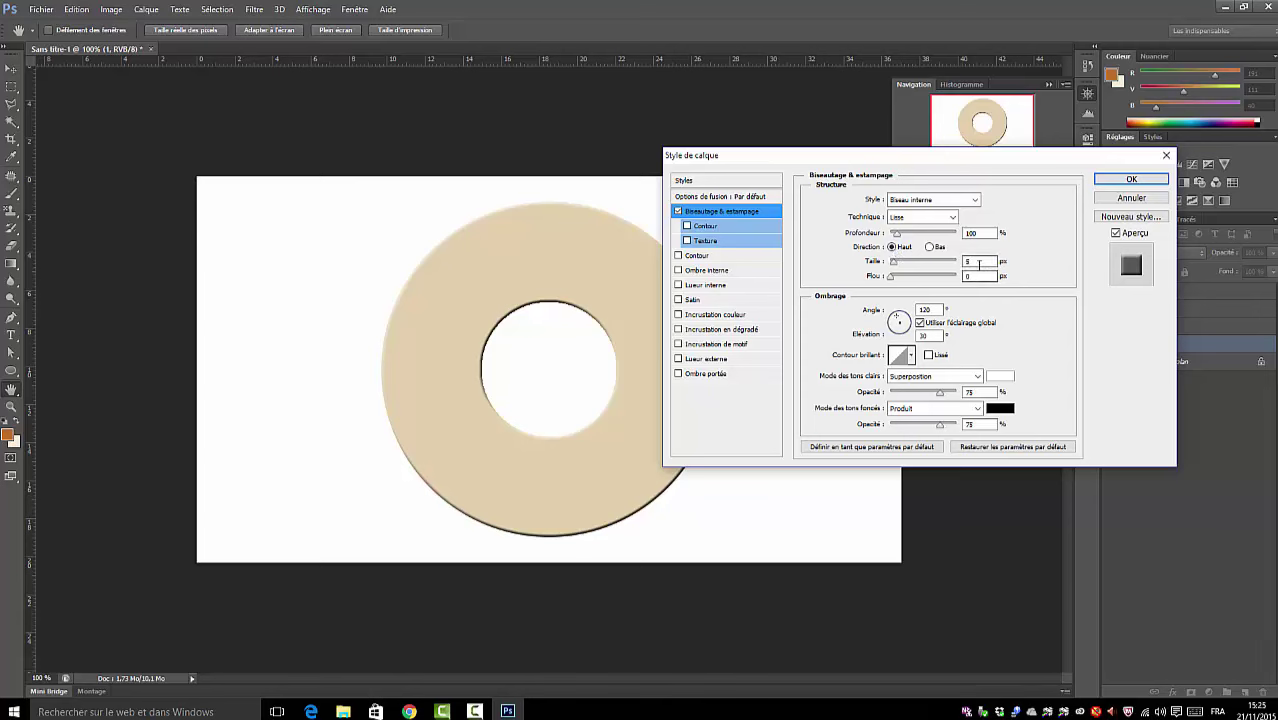
pyautogui.moveTo(979, 263); pyautogui.dragTo(952, 263)
pyautogui.write('65')
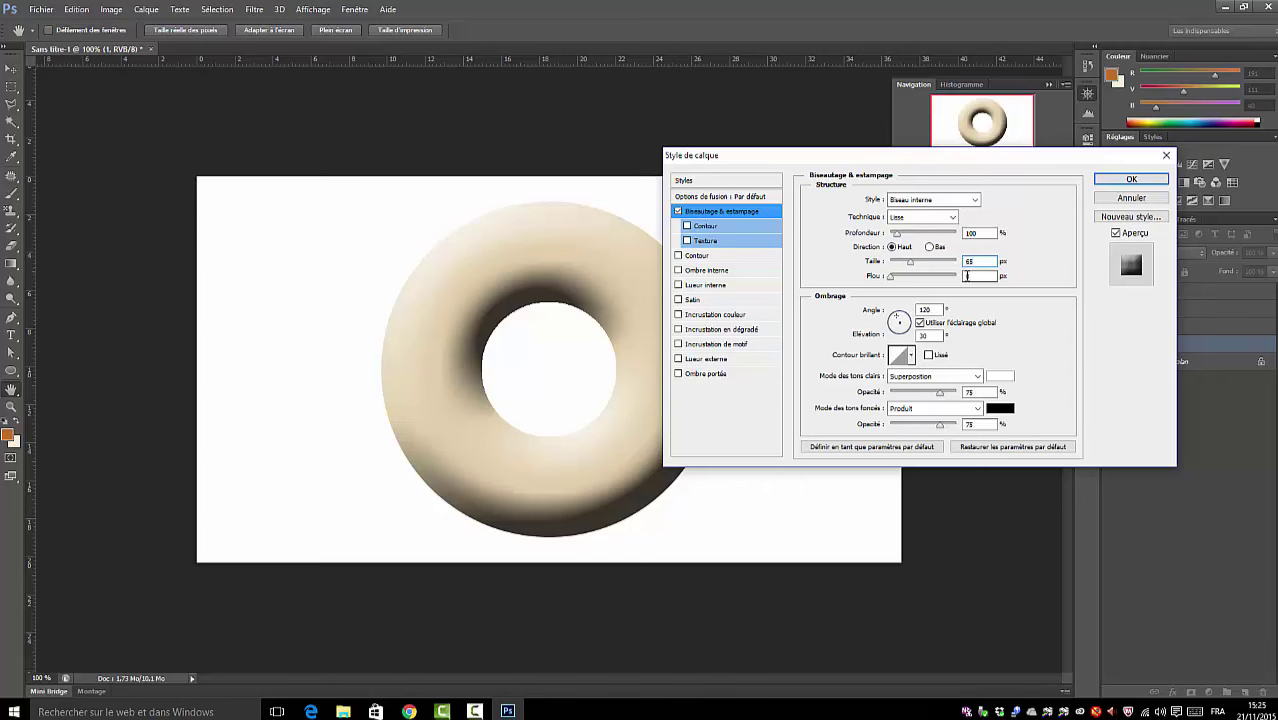
pyautogui.doubleClick(967, 276)
pyautogui.write('16')
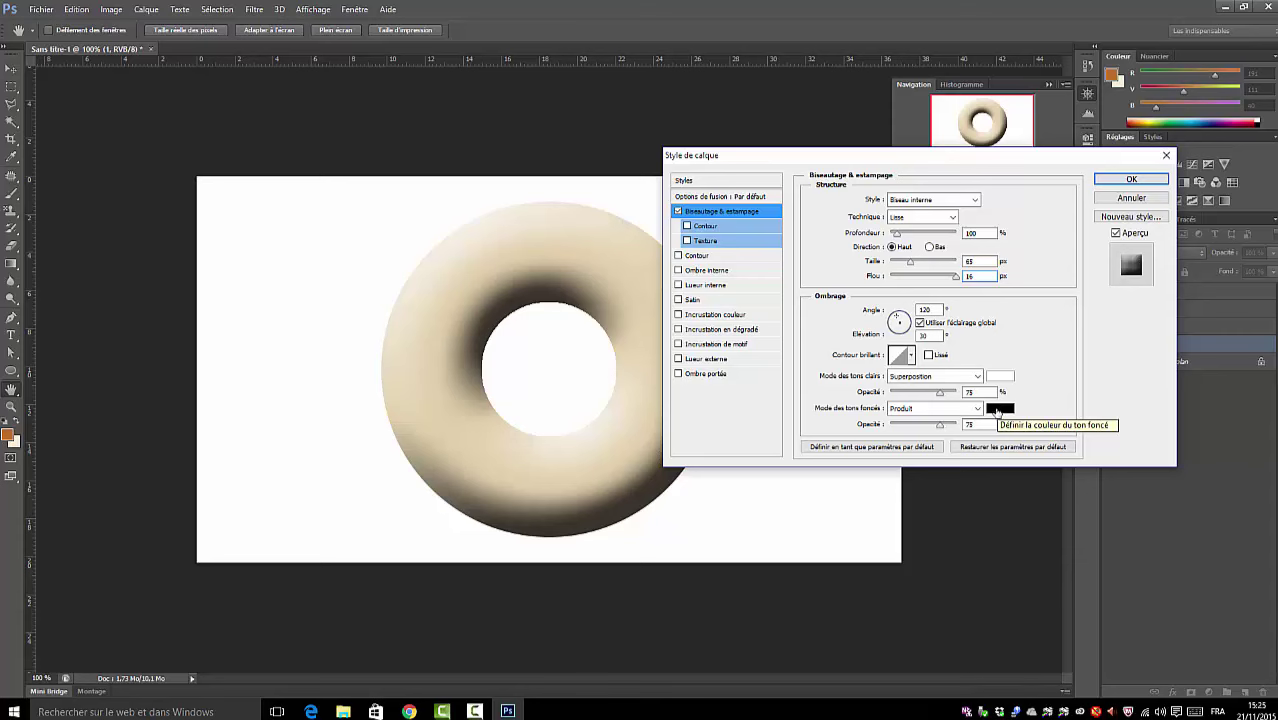
# - Set the bevel's shadow color on ring layer 1 to a98f59
pyautogui.click(998, 410)
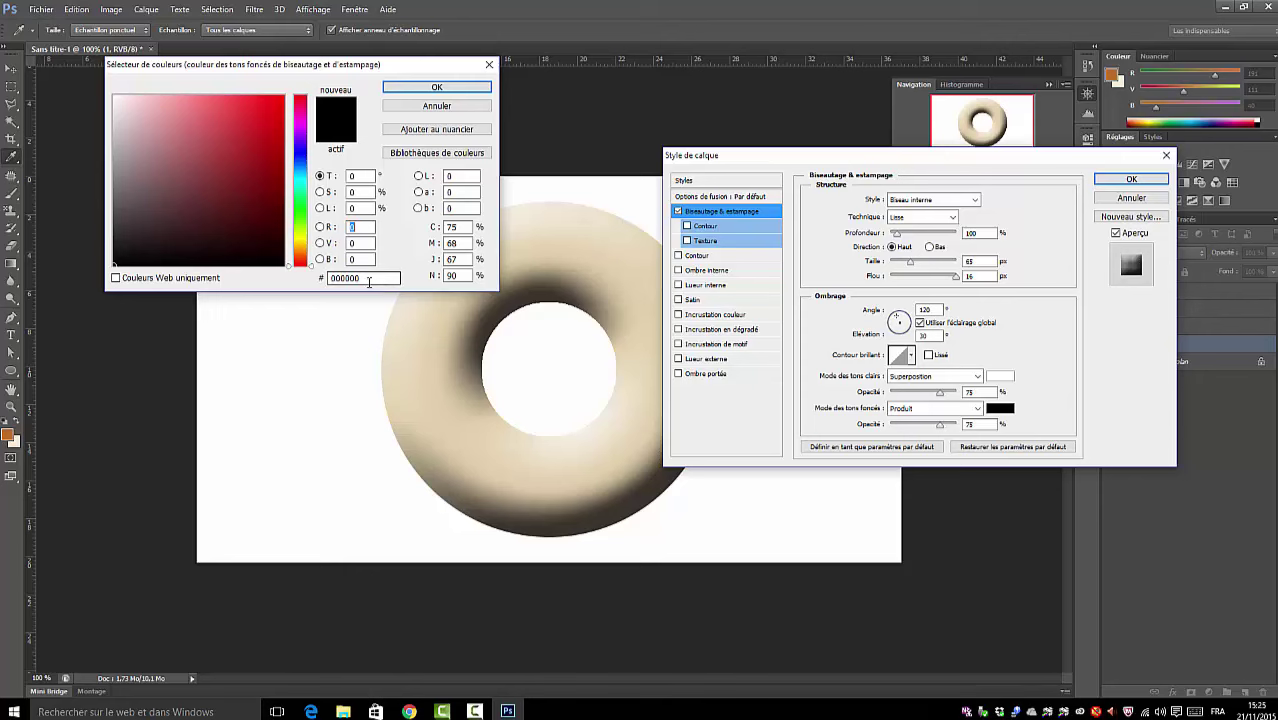
pyautogui.doubleClick(369, 279)
pyautogui.write('a98')
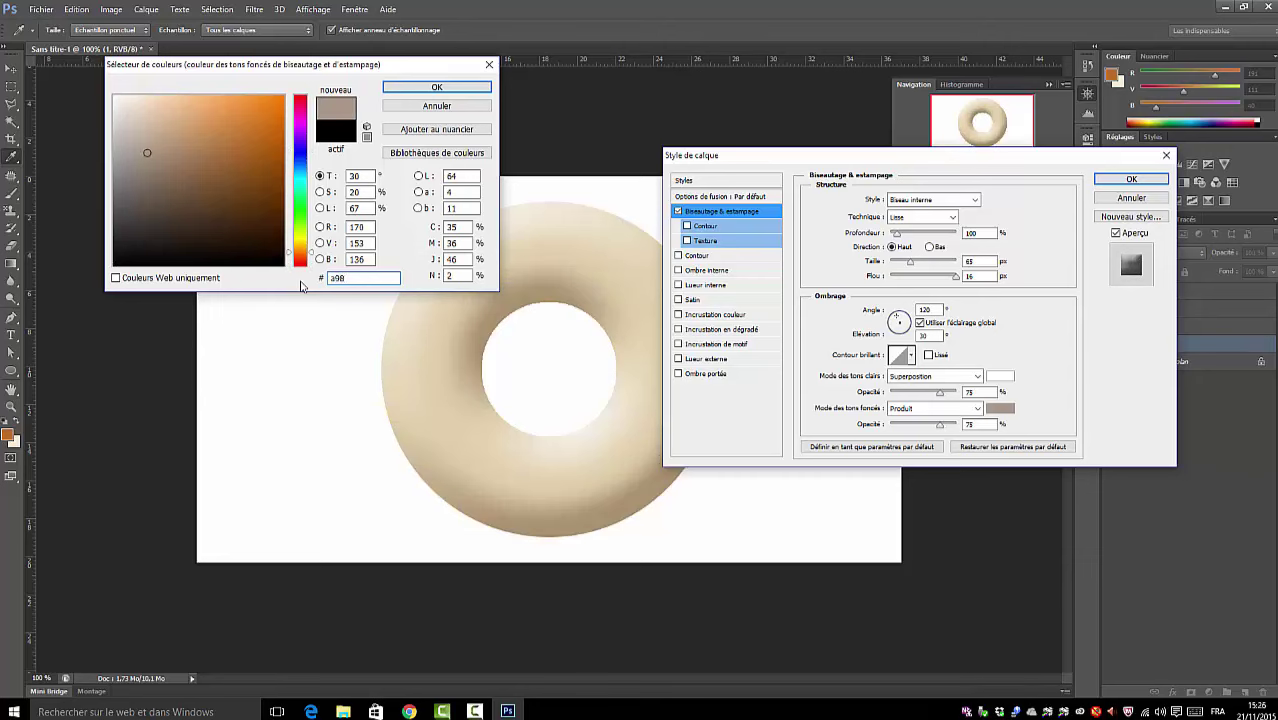
pyautogui.write('f59')
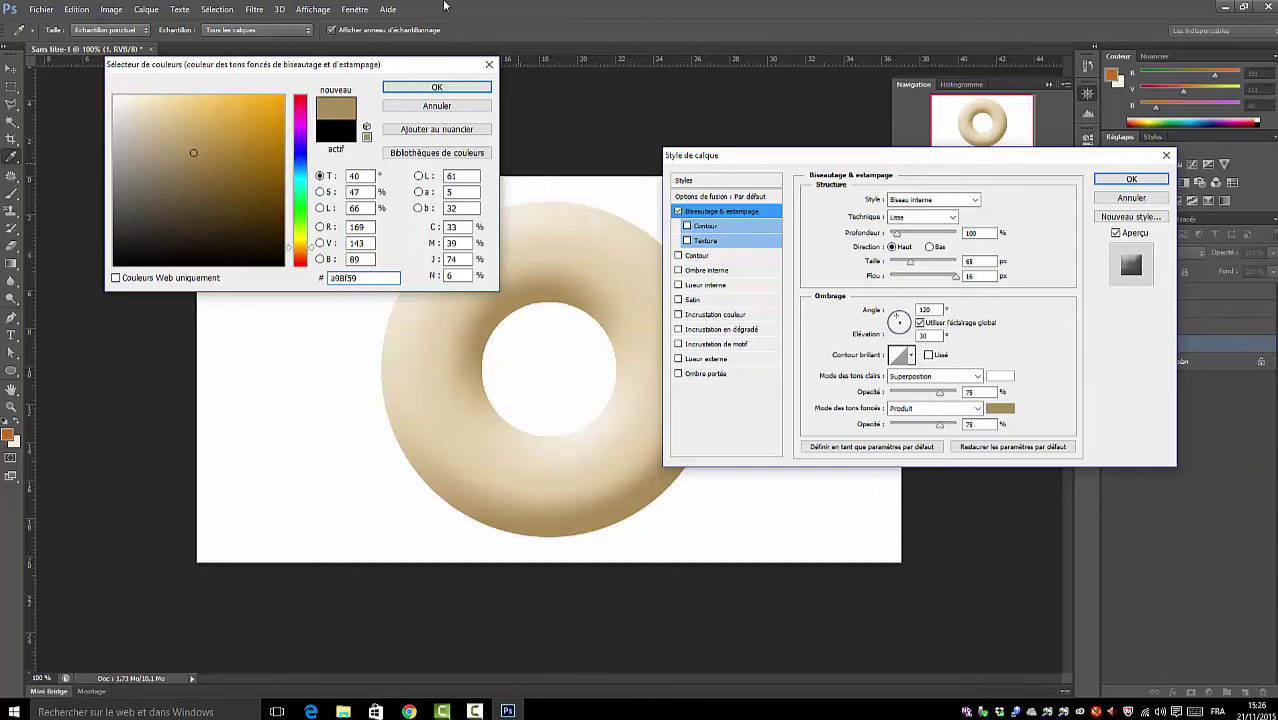
pyautogui.click(422, 88)
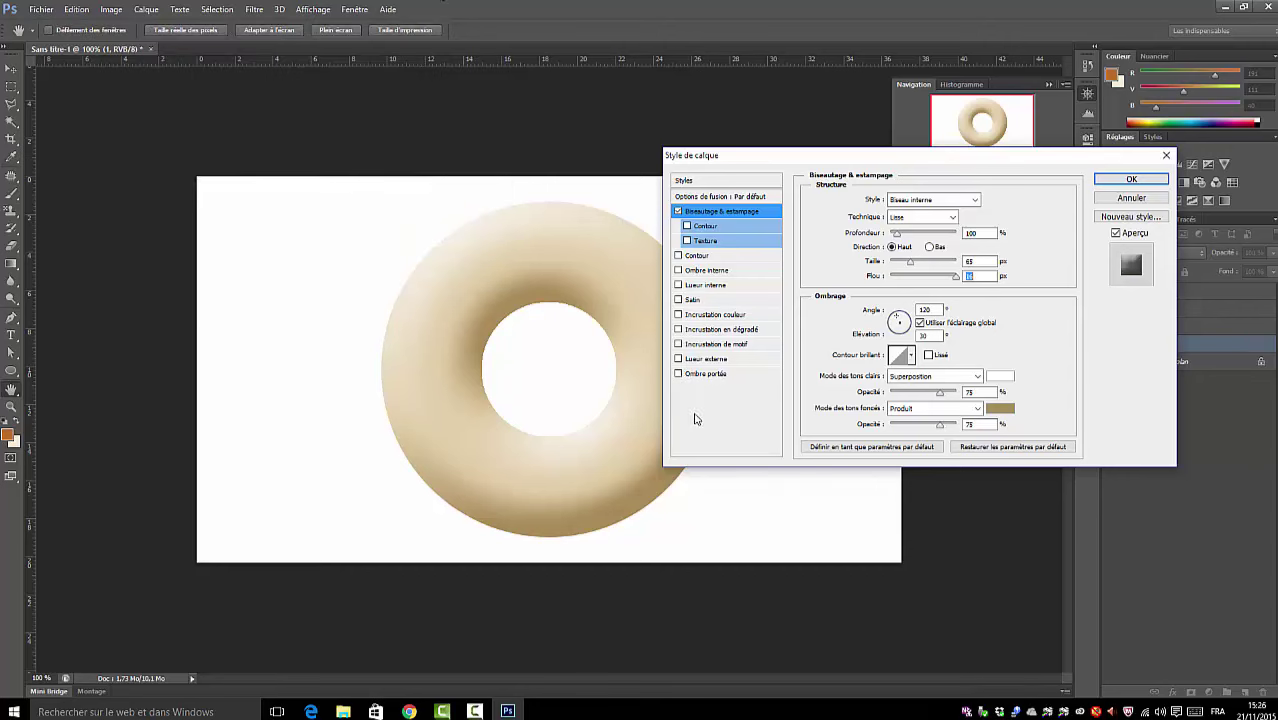
# - Add a Drop Shadow (Ombre portée) to ring layer 1 with angle 80°, distance 20 px and size 25 px
pyautogui.click(679, 375)
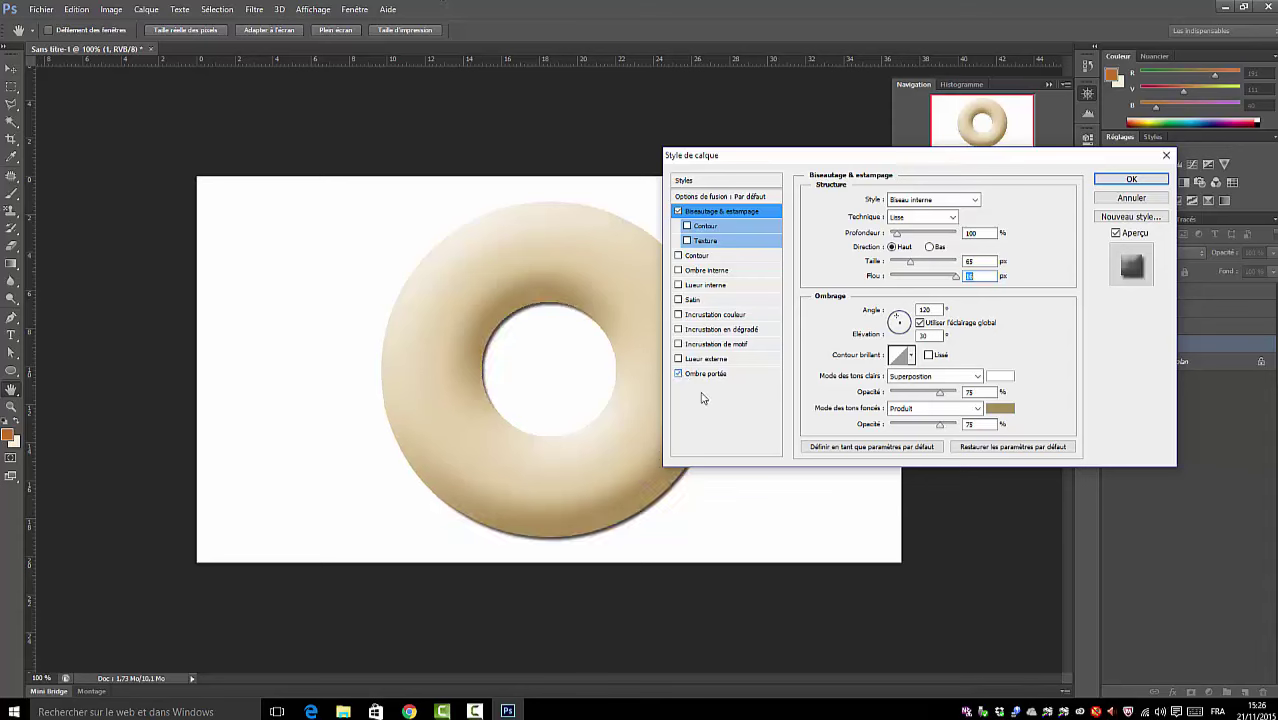
pyautogui.click(705, 375)
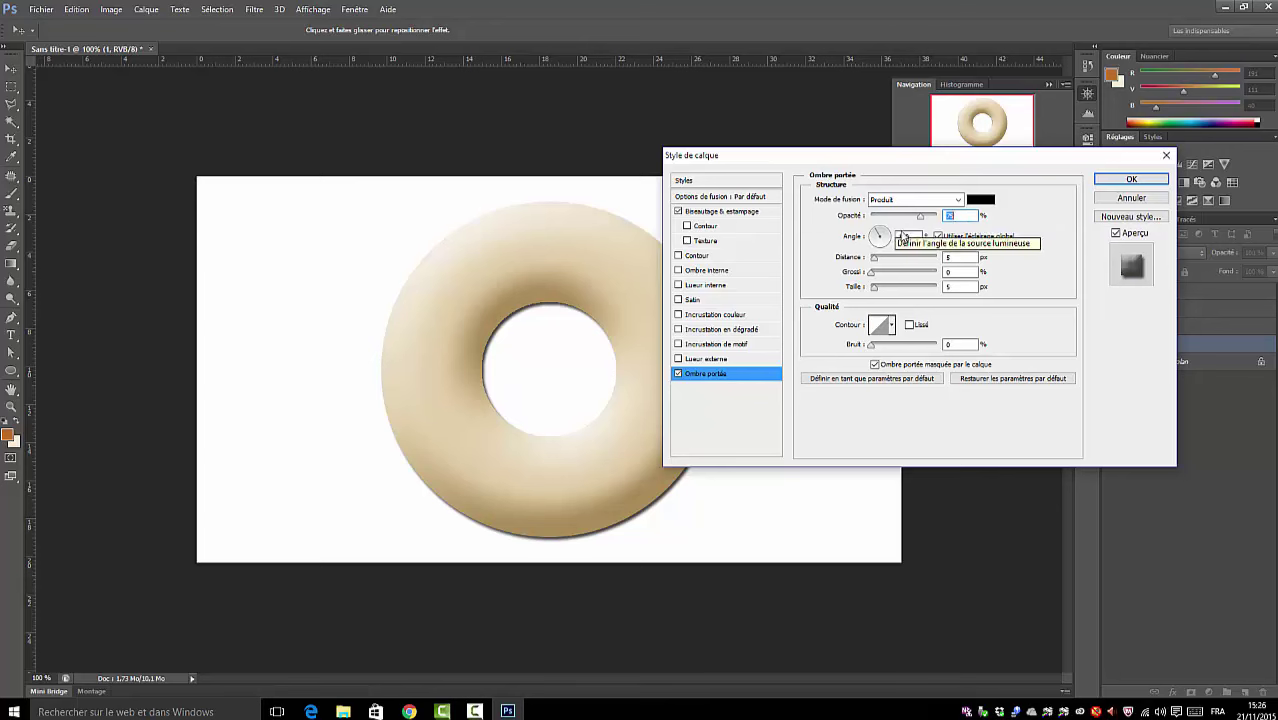
pyautogui.press('Tab')
pyautogui.write('90')
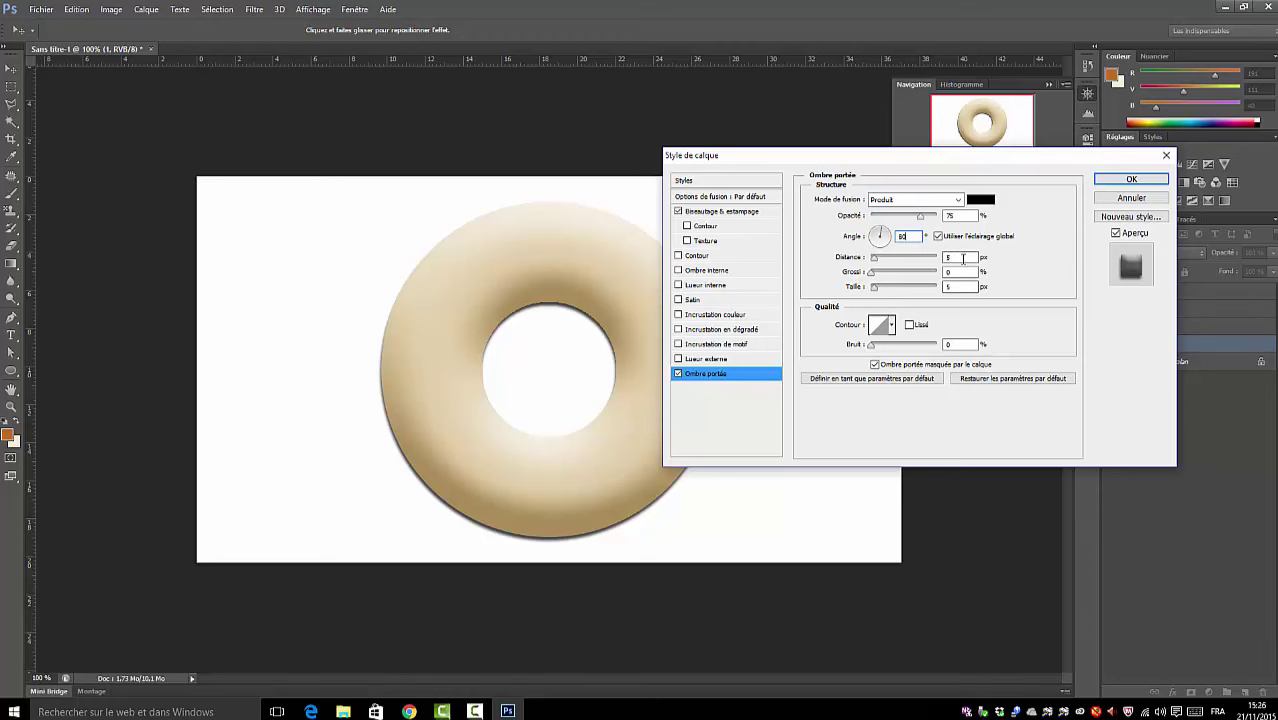
pyautogui.moveTo(963, 258); pyautogui.dragTo(940, 259)
pyautogui.write('20')
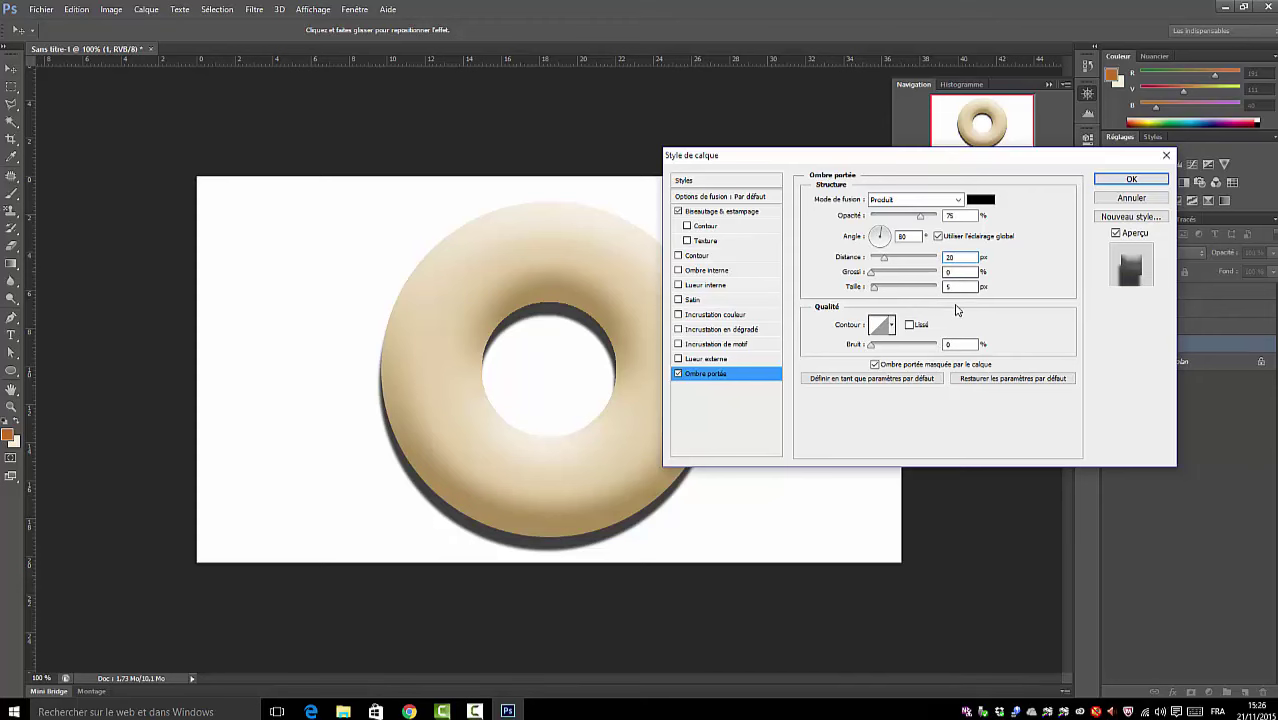
pyautogui.click(953, 287)
pyautogui.write('25')
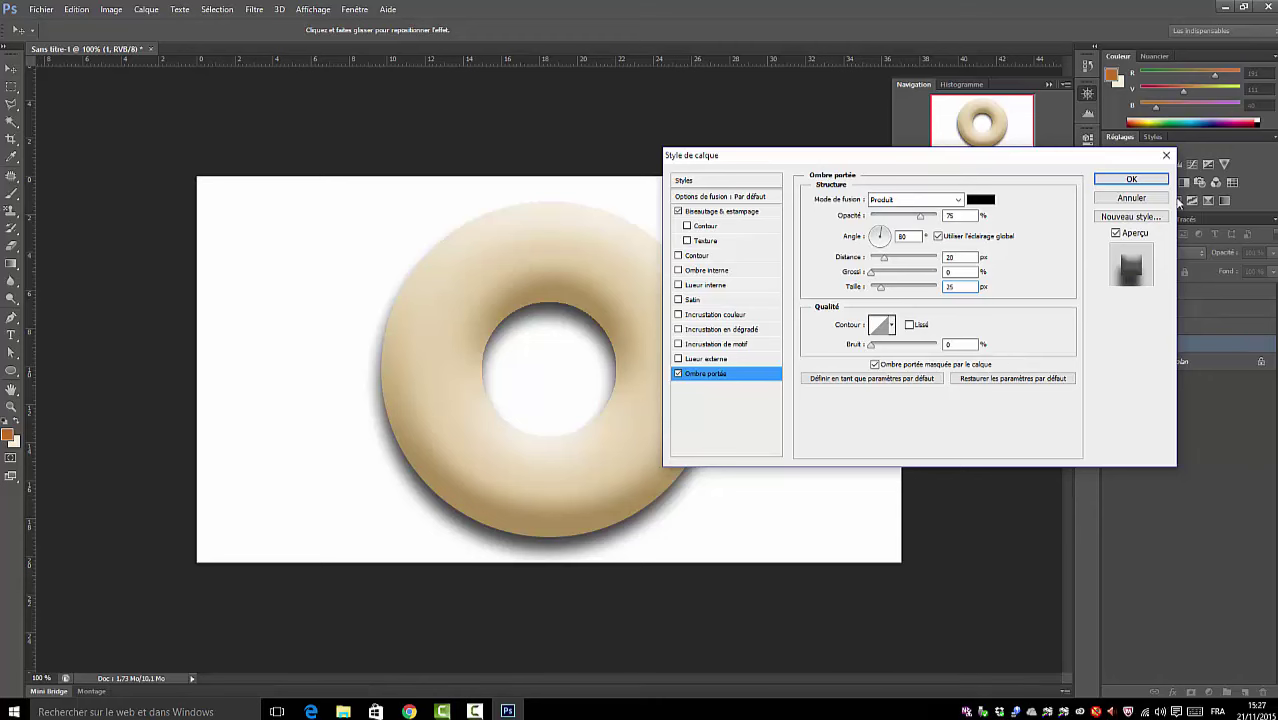
pyautogui.click(1131, 180)
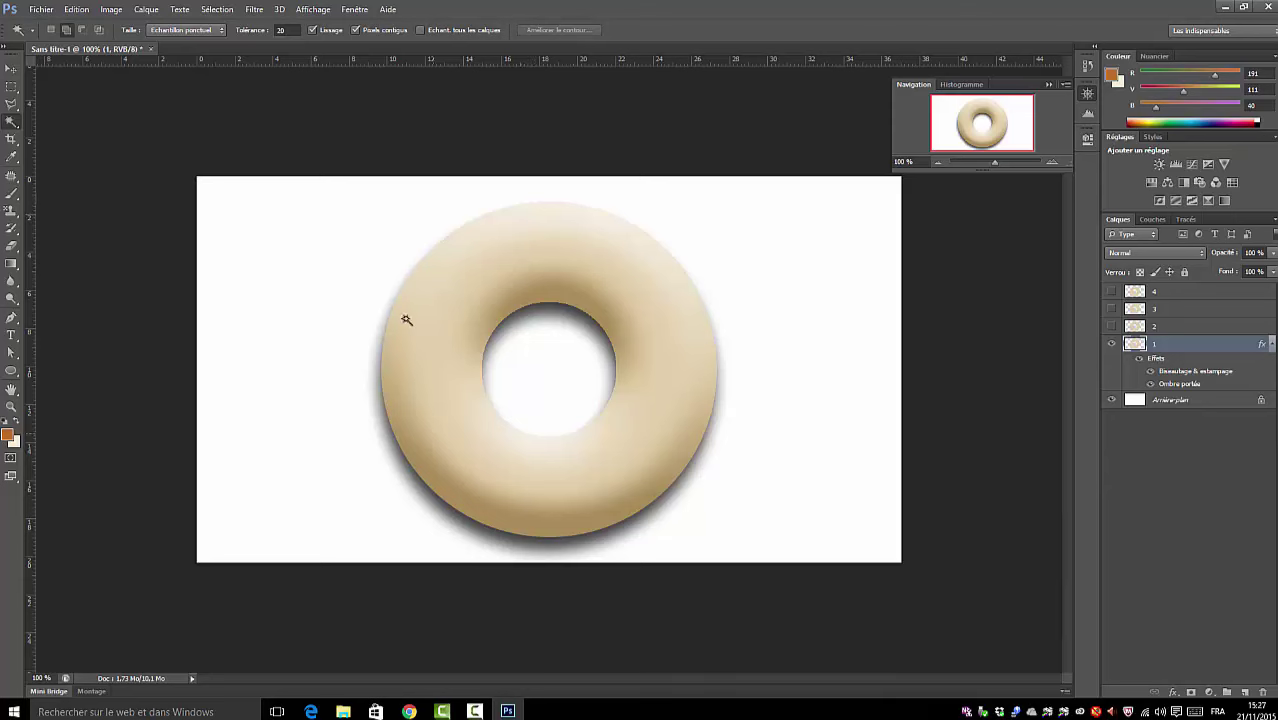
# - Show ring layer 2 and give it an Inner Shadow (Ombre interne) colored 533416
pyautogui.click(1110, 327)
pyautogui.click(1162, 330)
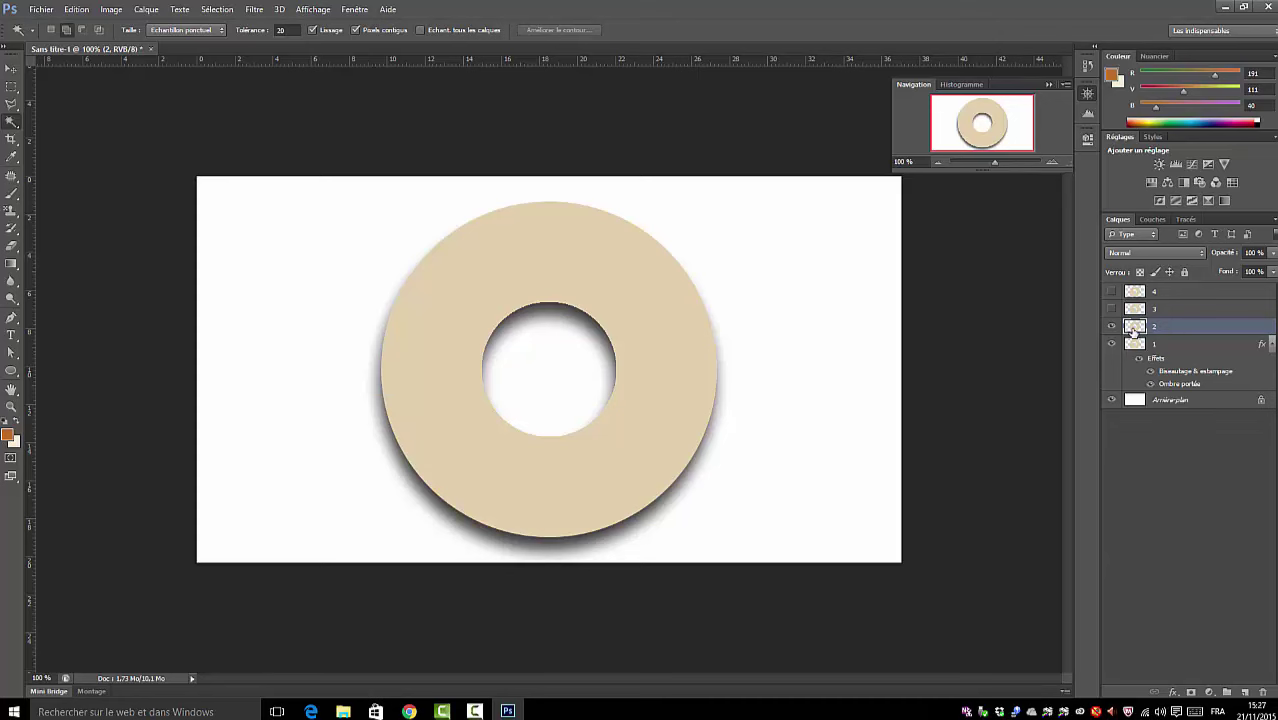
pyautogui.doubleClick(1134, 330)
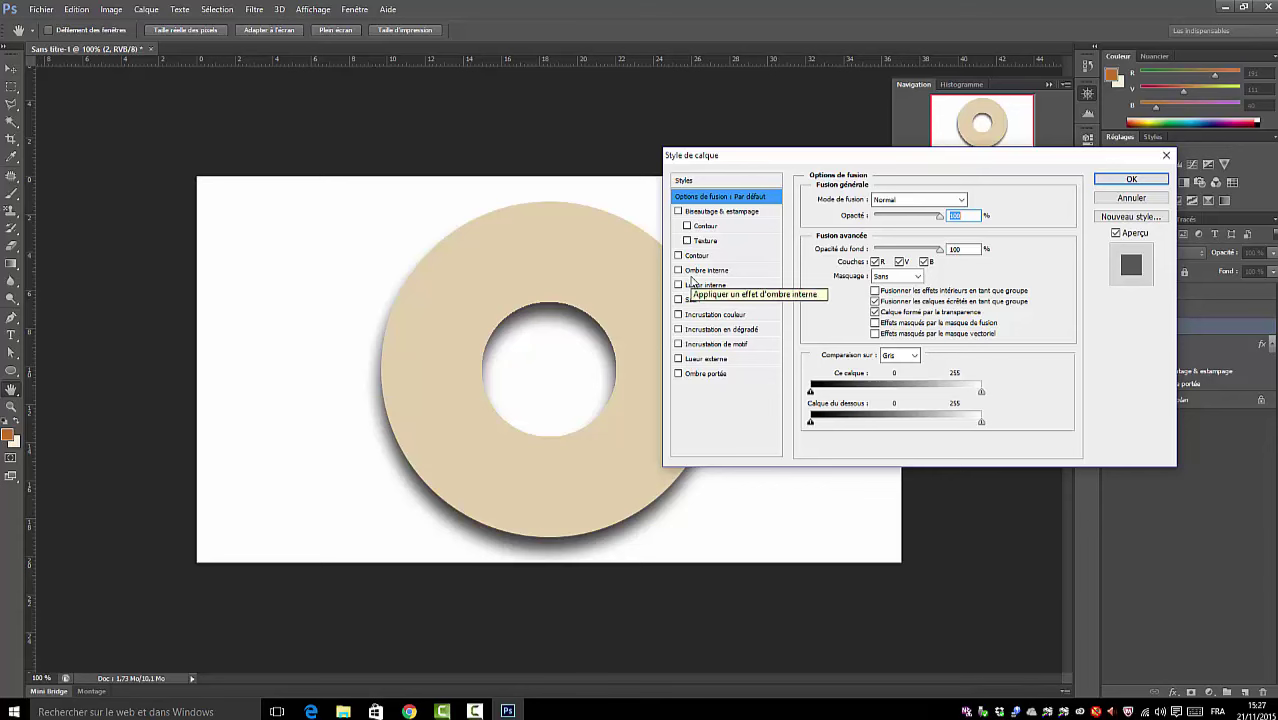
pyautogui.click(678, 271)
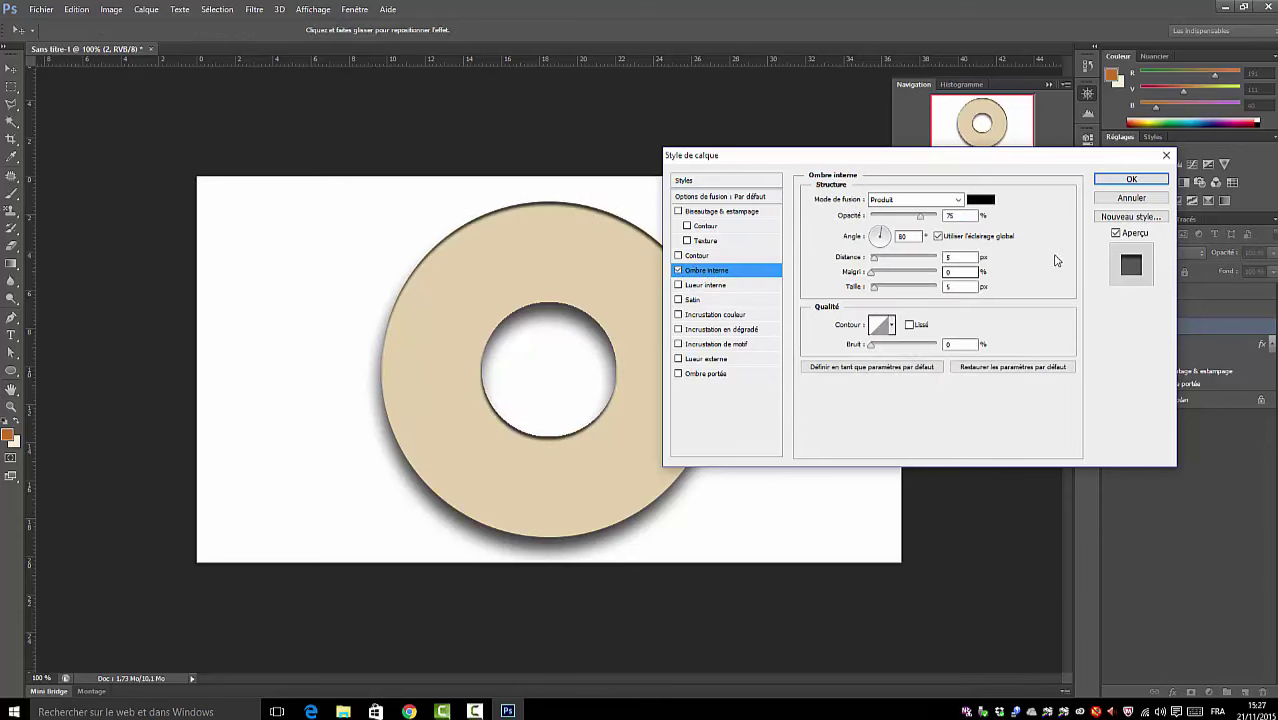
pyautogui.click(981, 202)
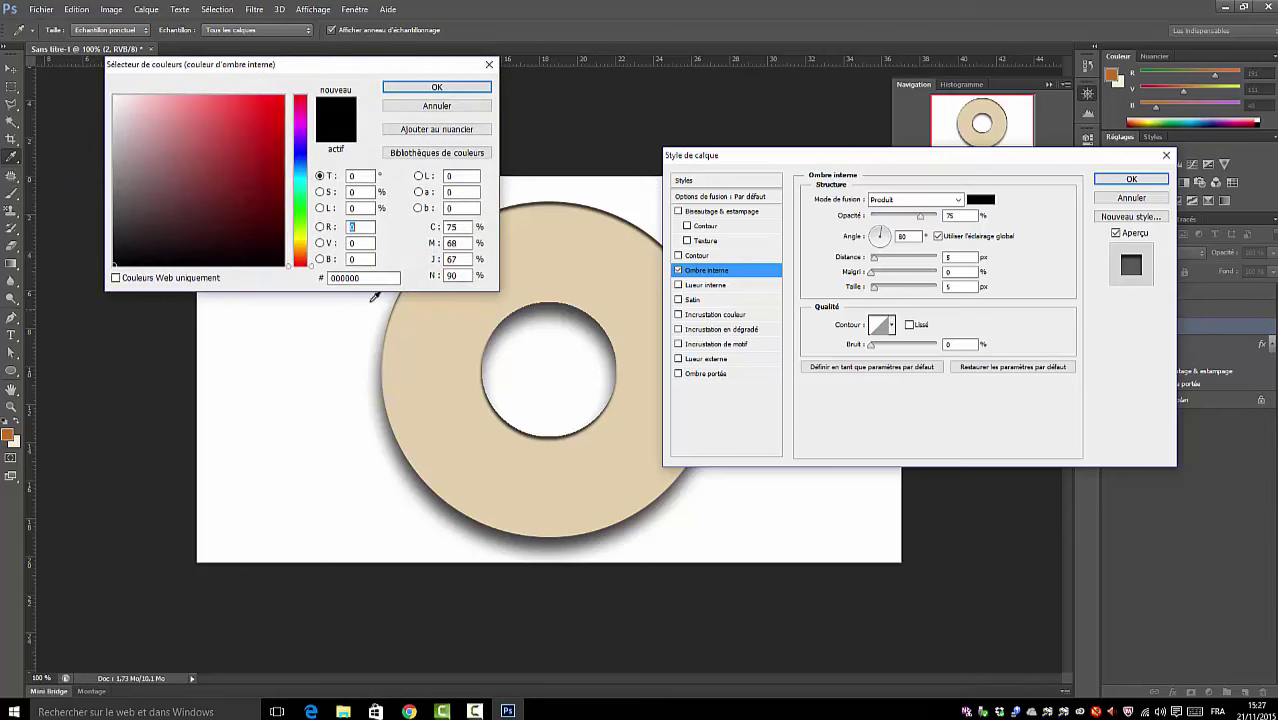
pyautogui.doubleClick(368, 280)
pyautogui.write('533')
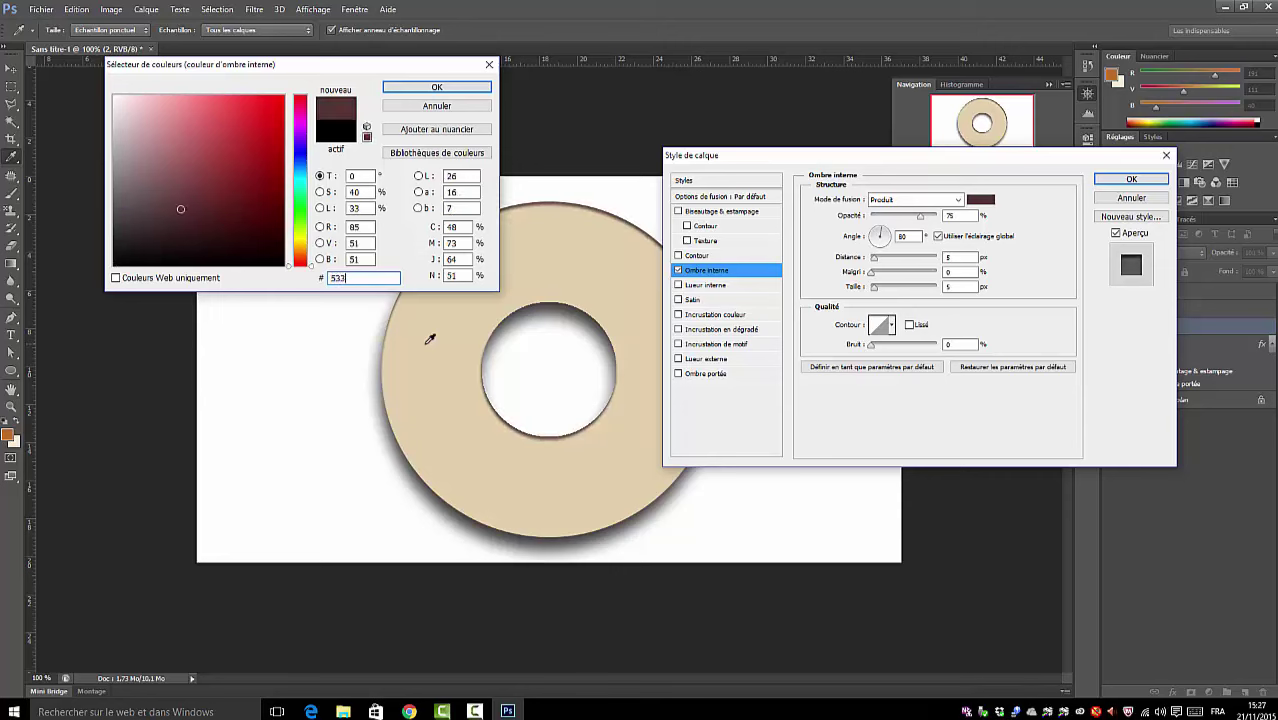
pyautogui.write('416')
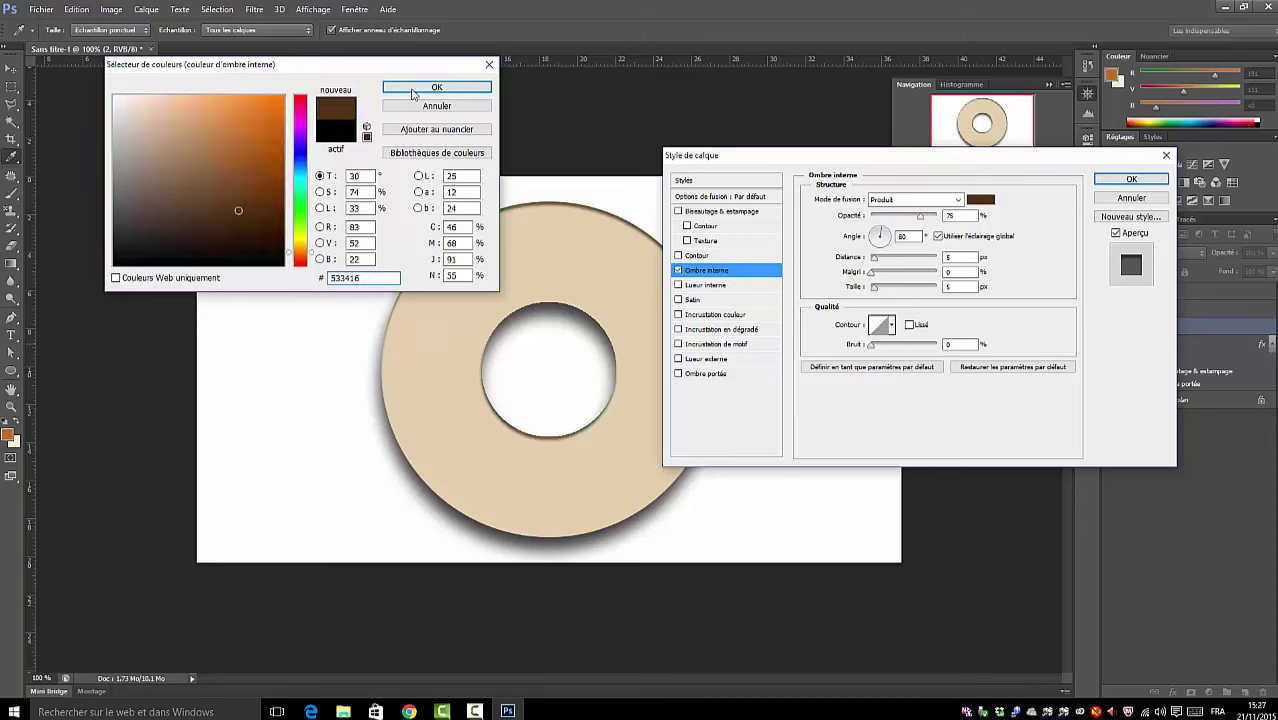
pyautogui.click(423, 89)
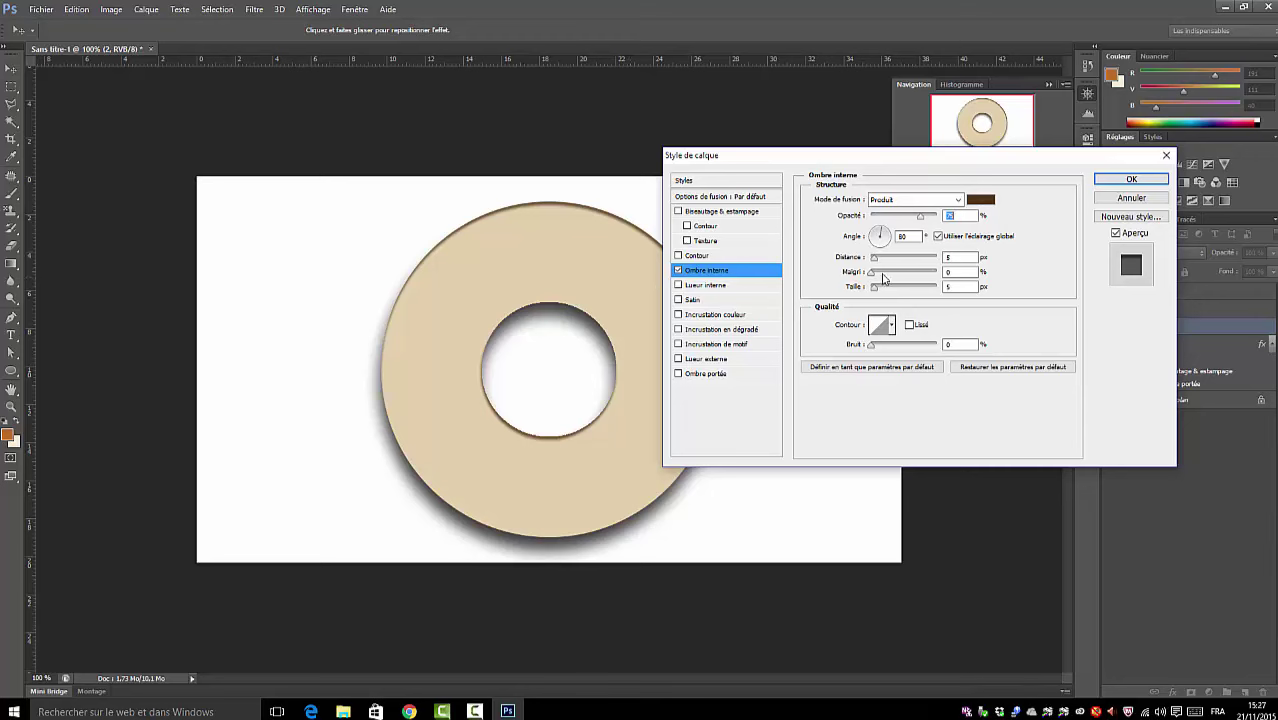
# - Set layer 2's inner shadow to angle 120°, distance 0 px and size 7 px
pyautogui.moveTo(910, 237); pyautogui.dragTo(890, 237)
pyautogui.write('120')
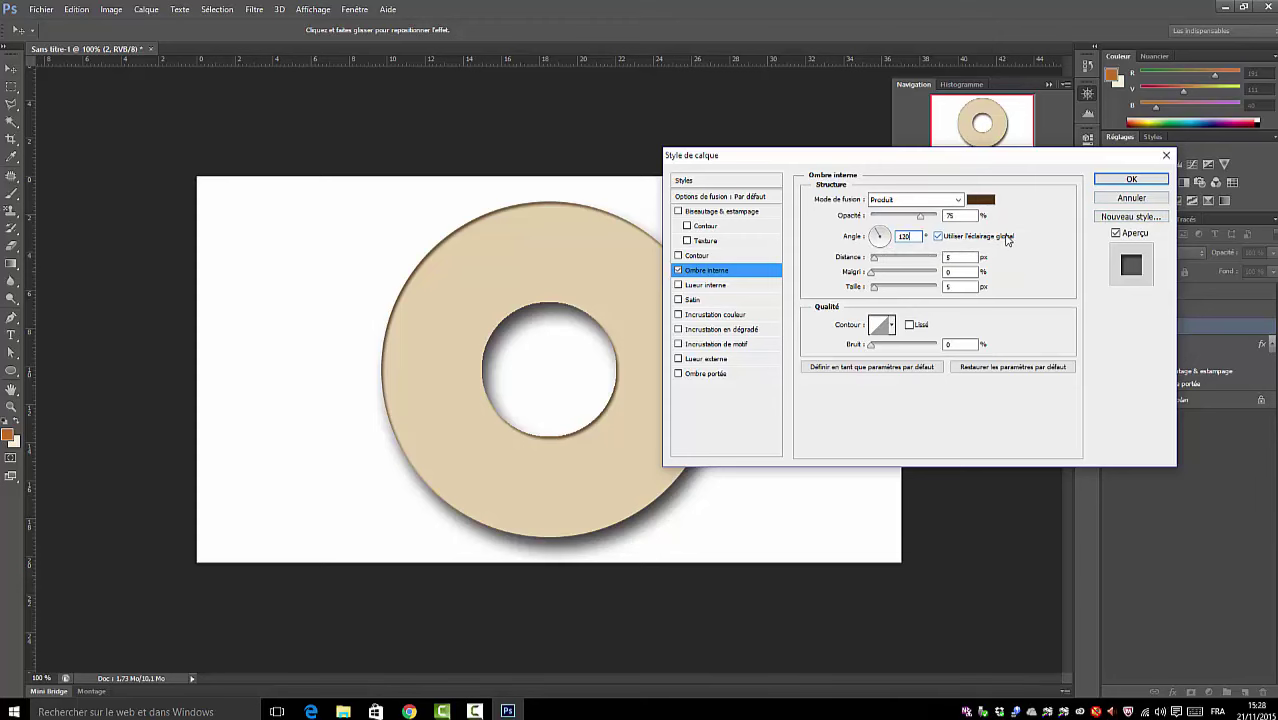
pyautogui.doubleClick(955, 257)
pyautogui.write('0')
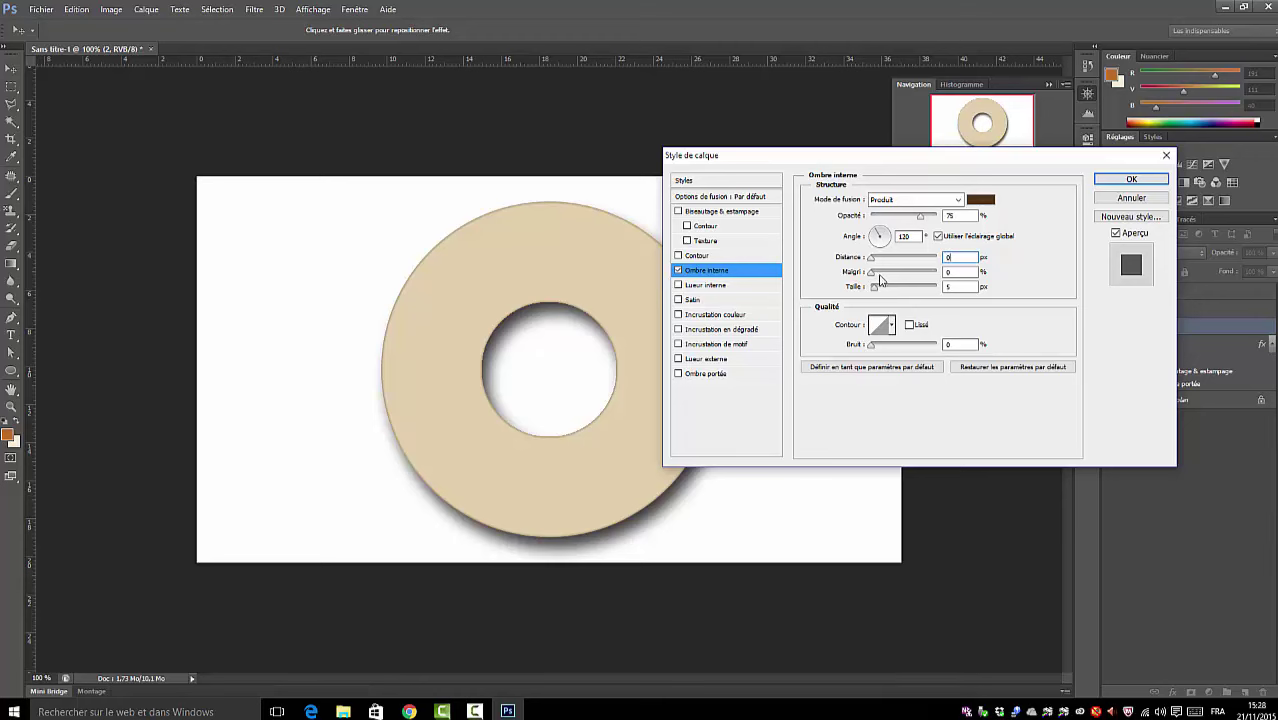
pyautogui.doubleClick(958, 287)
pyautogui.write('7')
# - Add an Inner Glow (Lueur interne) to layer 2 with blend mode Produit and 85% opacity
pyautogui.click(678, 285)
pyautogui.click(706, 286)
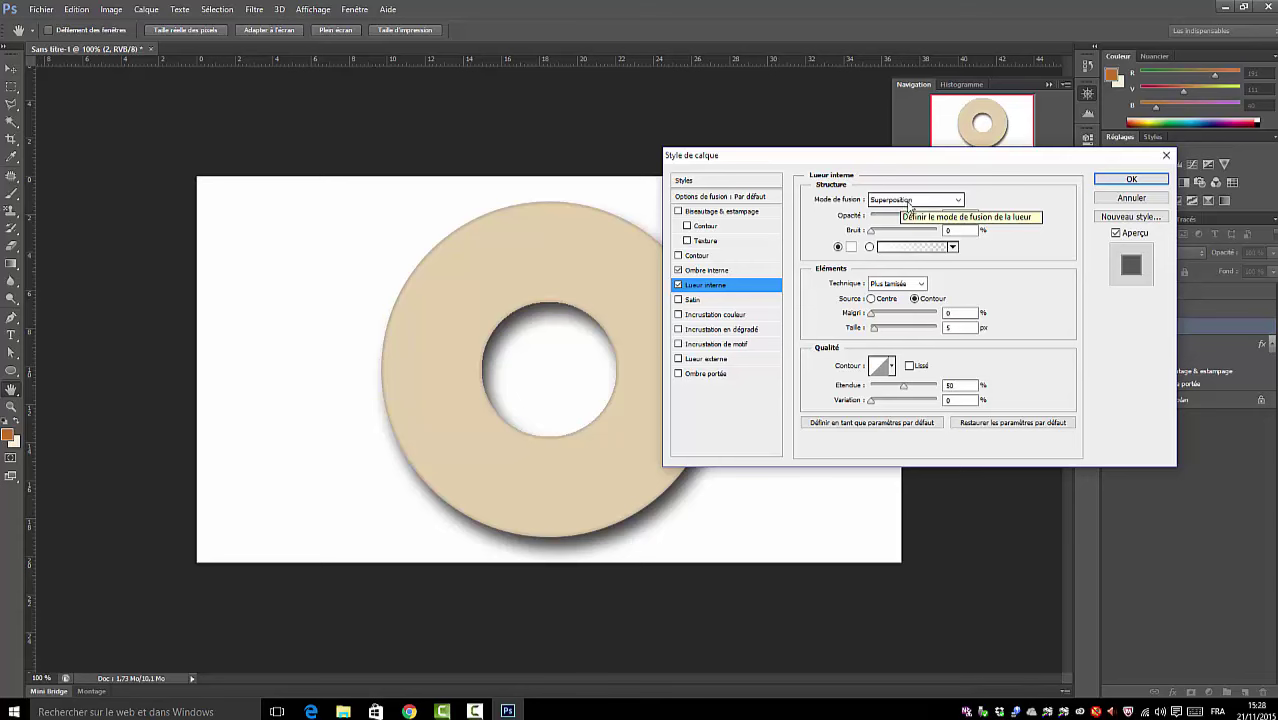
pyautogui.click(959, 201)
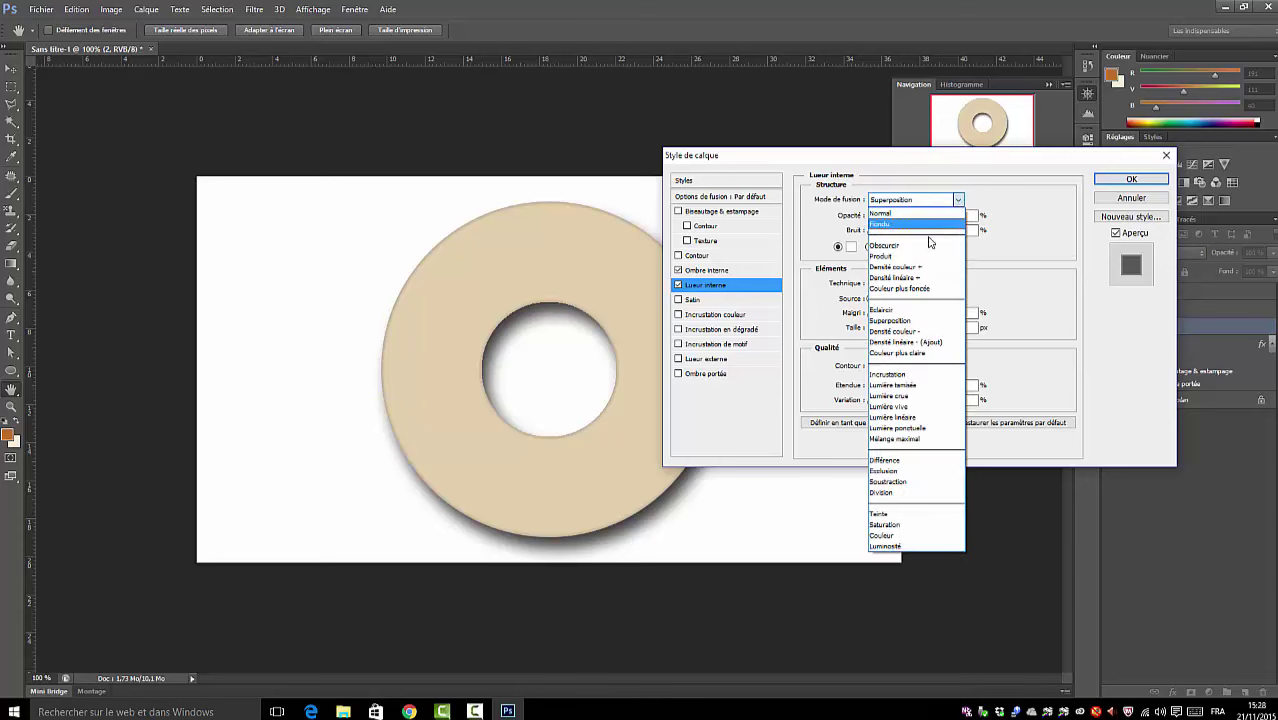
pyautogui.click(884, 257)
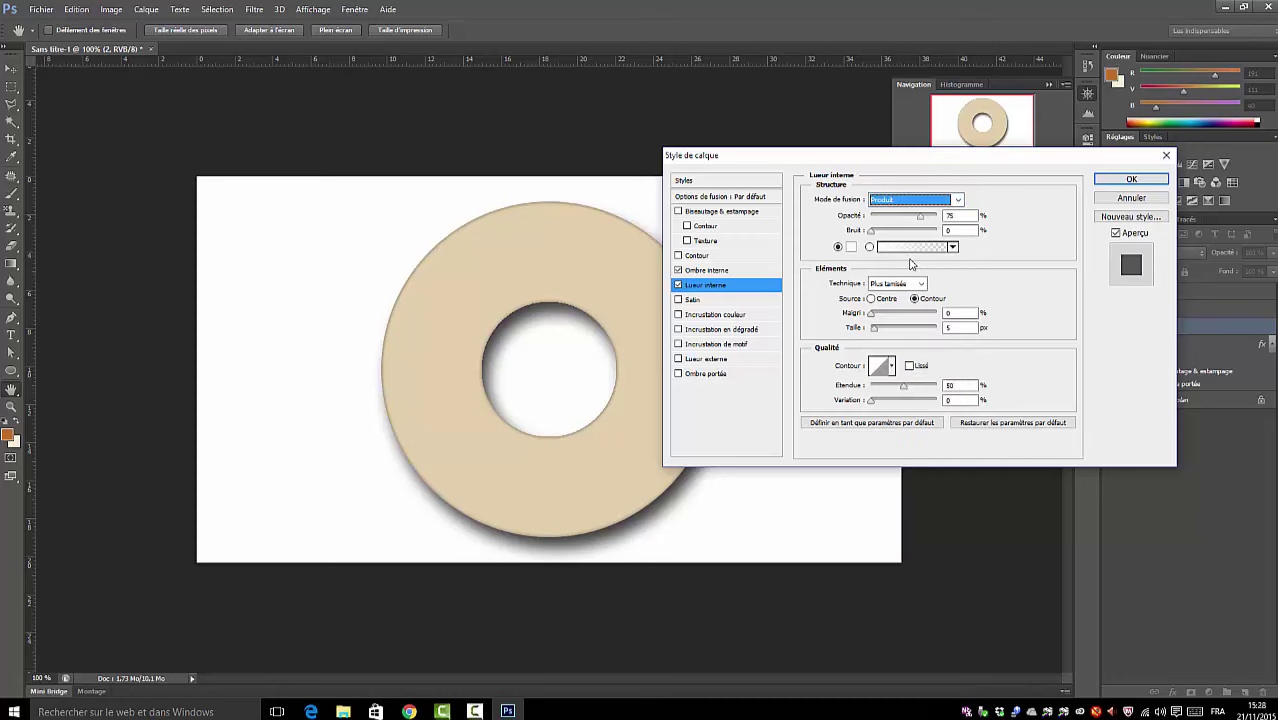
pyautogui.press('Tab')
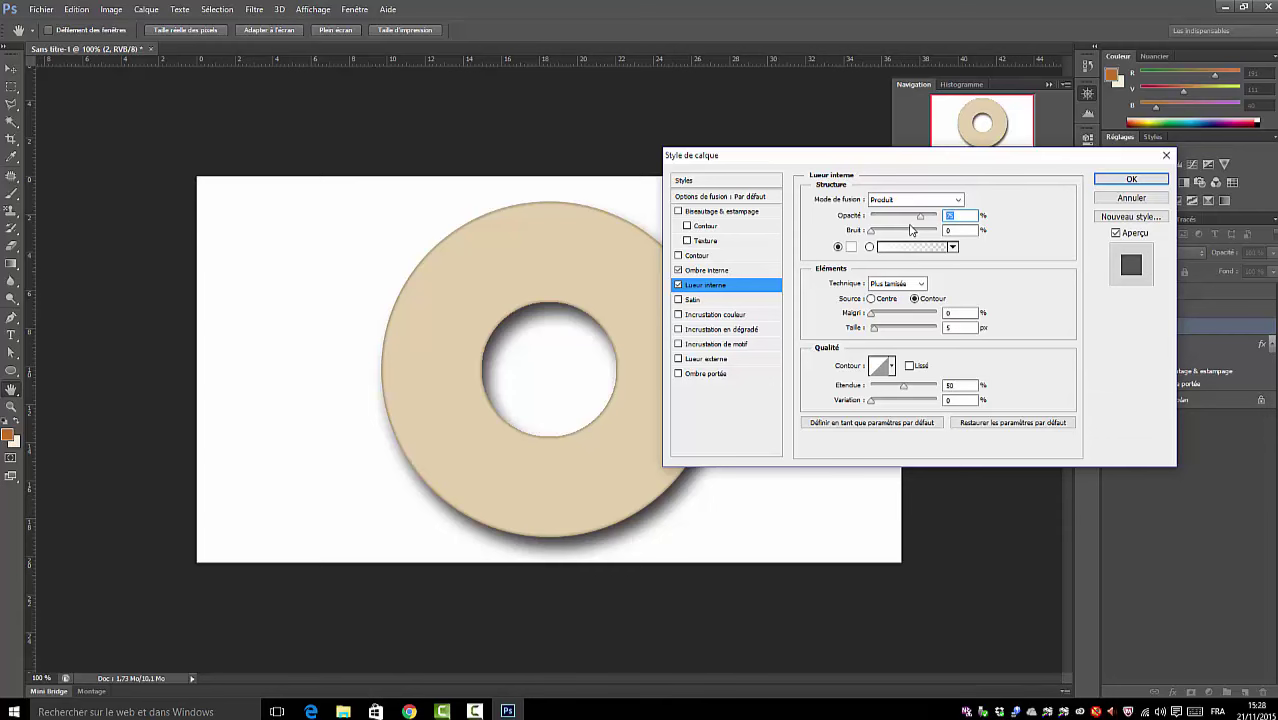
pyautogui.write('88')
# - Switch layer 2's inner glow to a gradient and set the gradient's starting color stop to d17a34
pyautogui.click(870, 248)
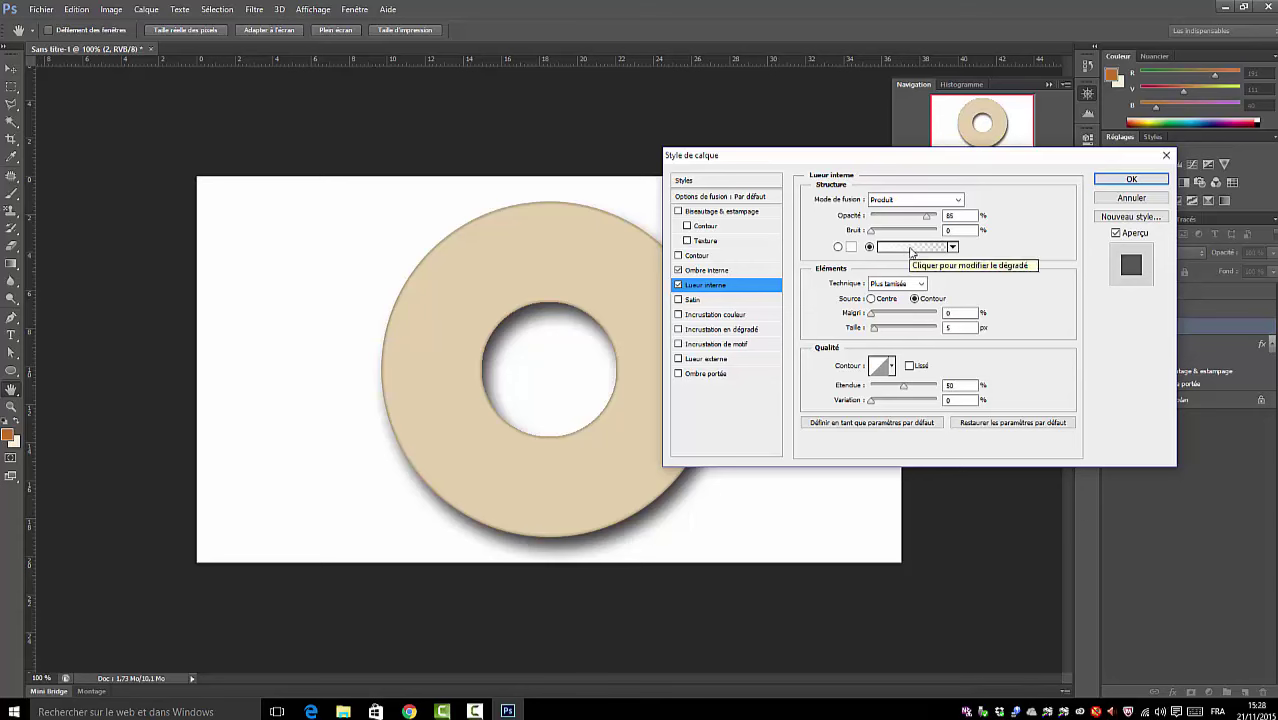
pyautogui.click(912, 250)
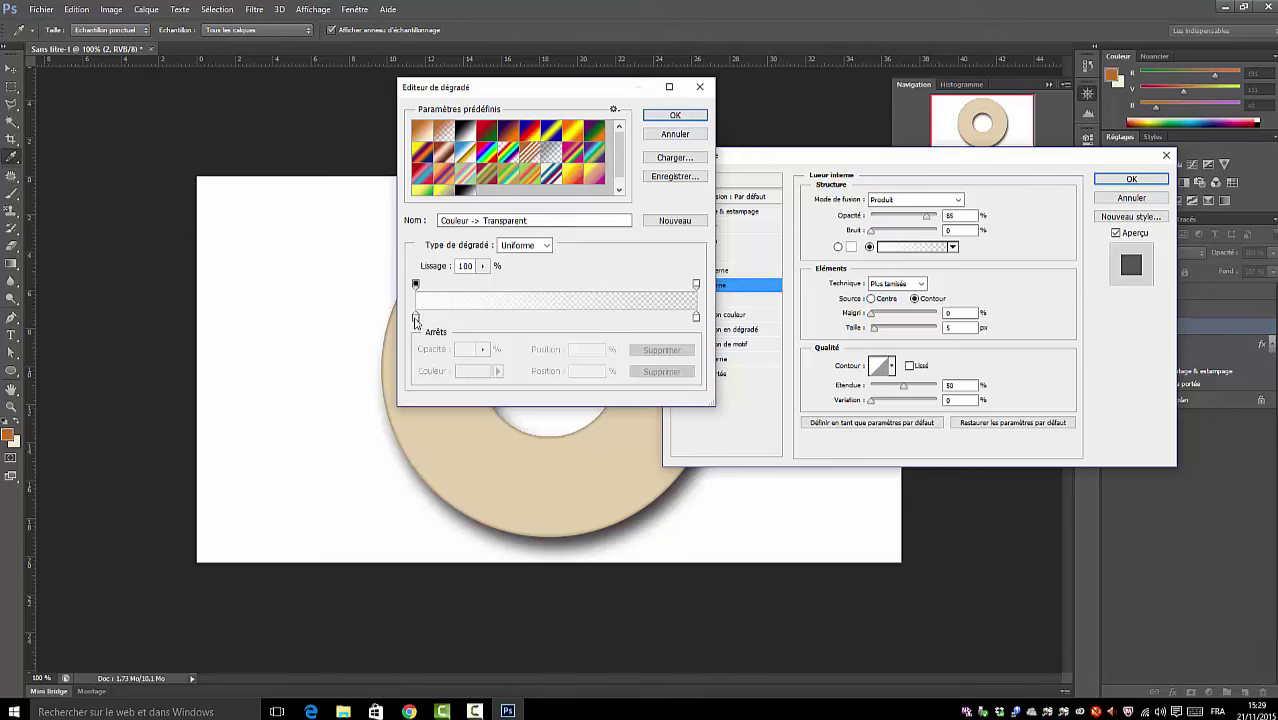
pyautogui.click(416, 317)
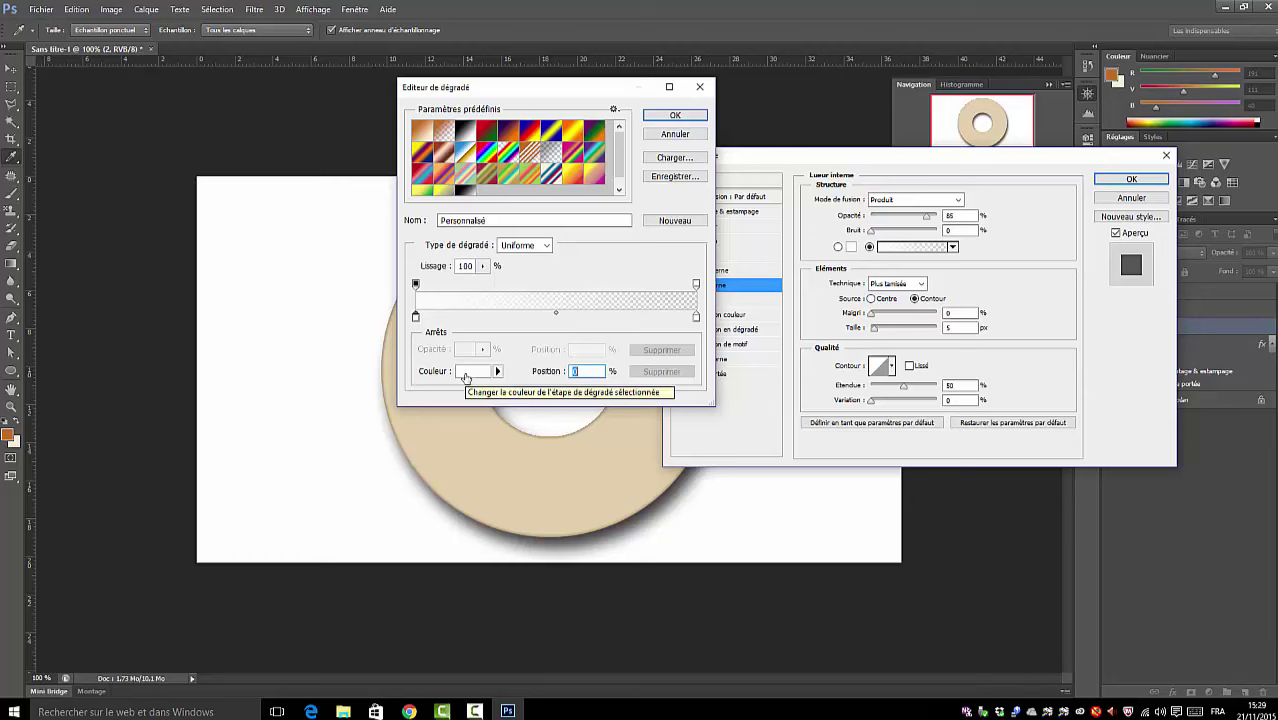
pyautogui.click(470, 371)
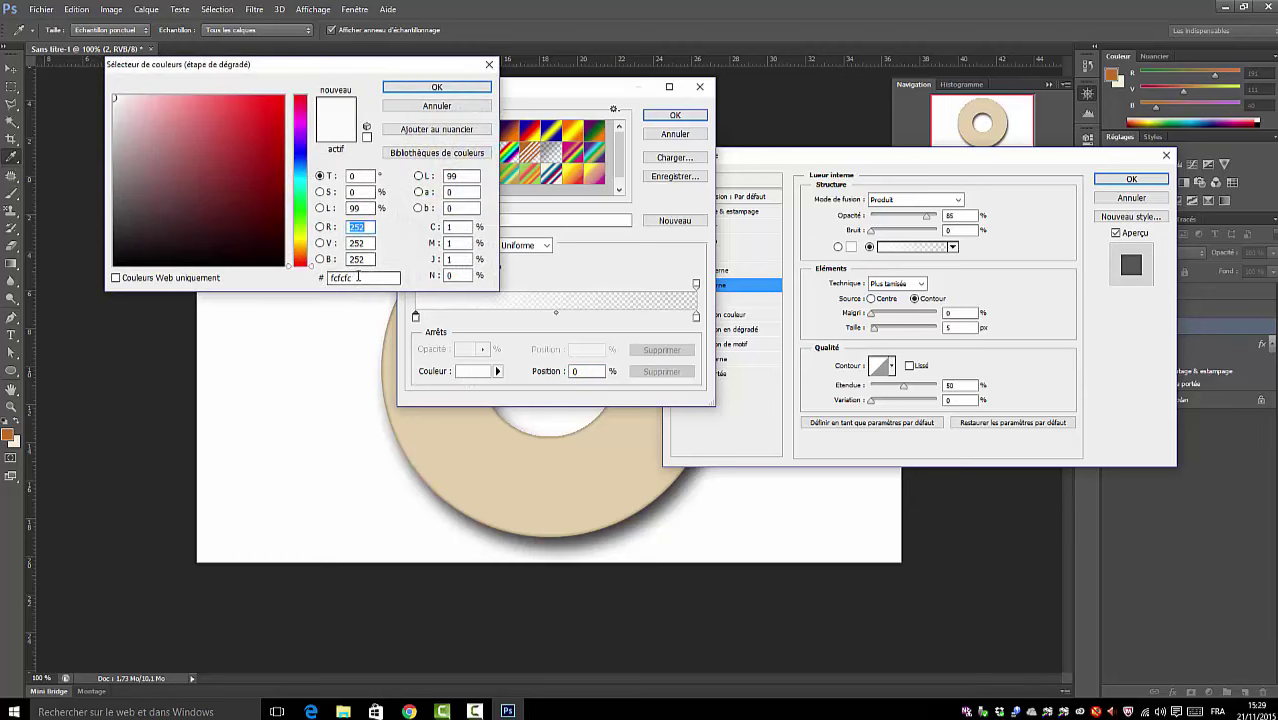
pyautogui.moveTo(358, 277); pyautogui.dragTo(317, 279)
pyautogui.write('d')
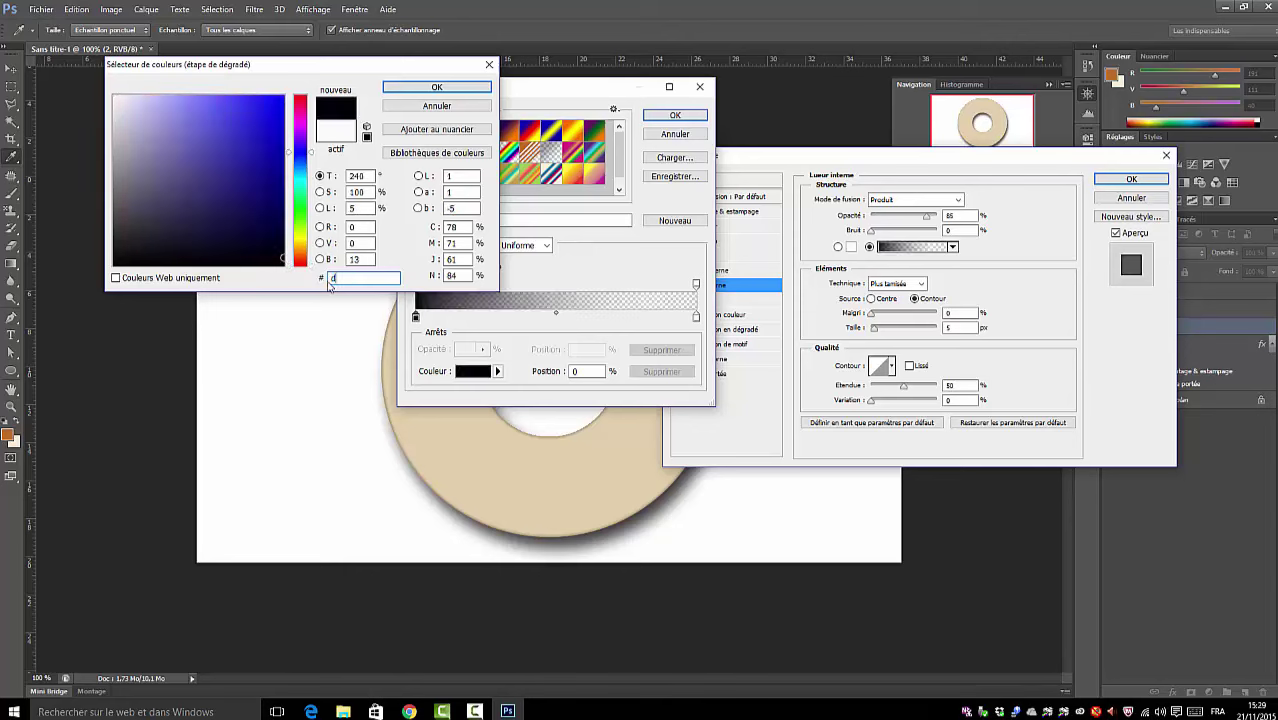
pyautogui.write('17')
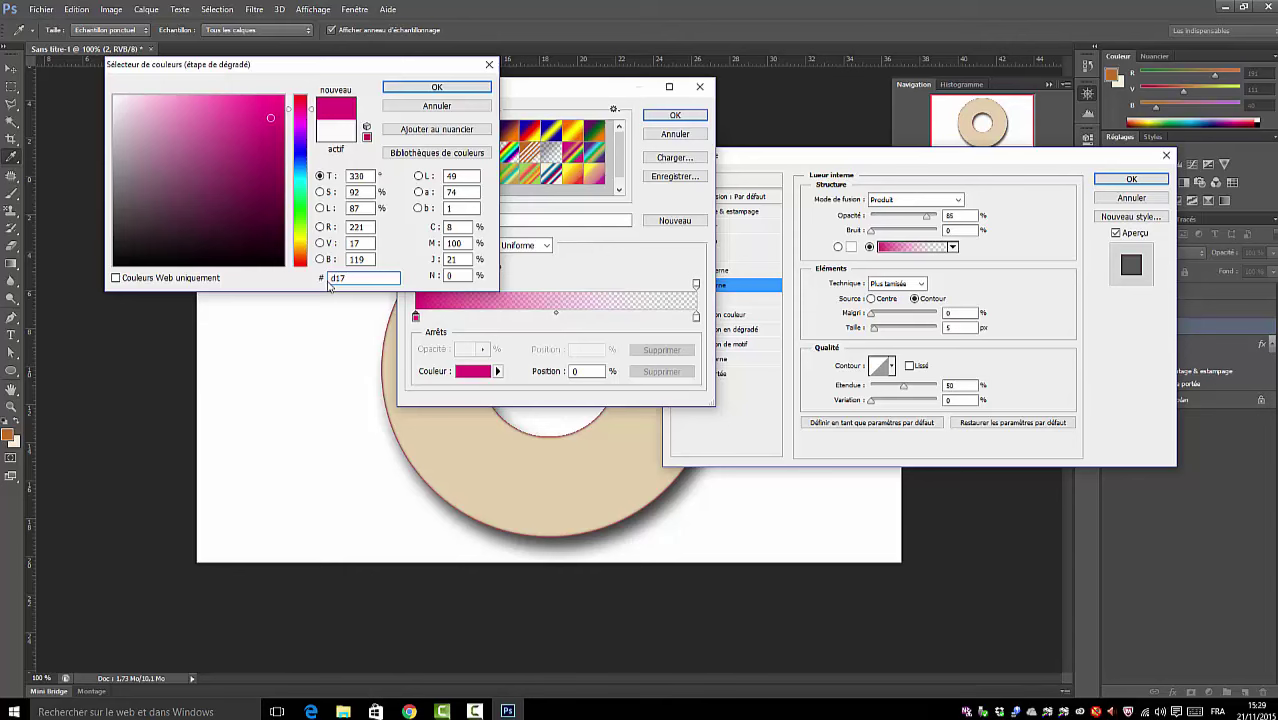
pyautogui.write('a')
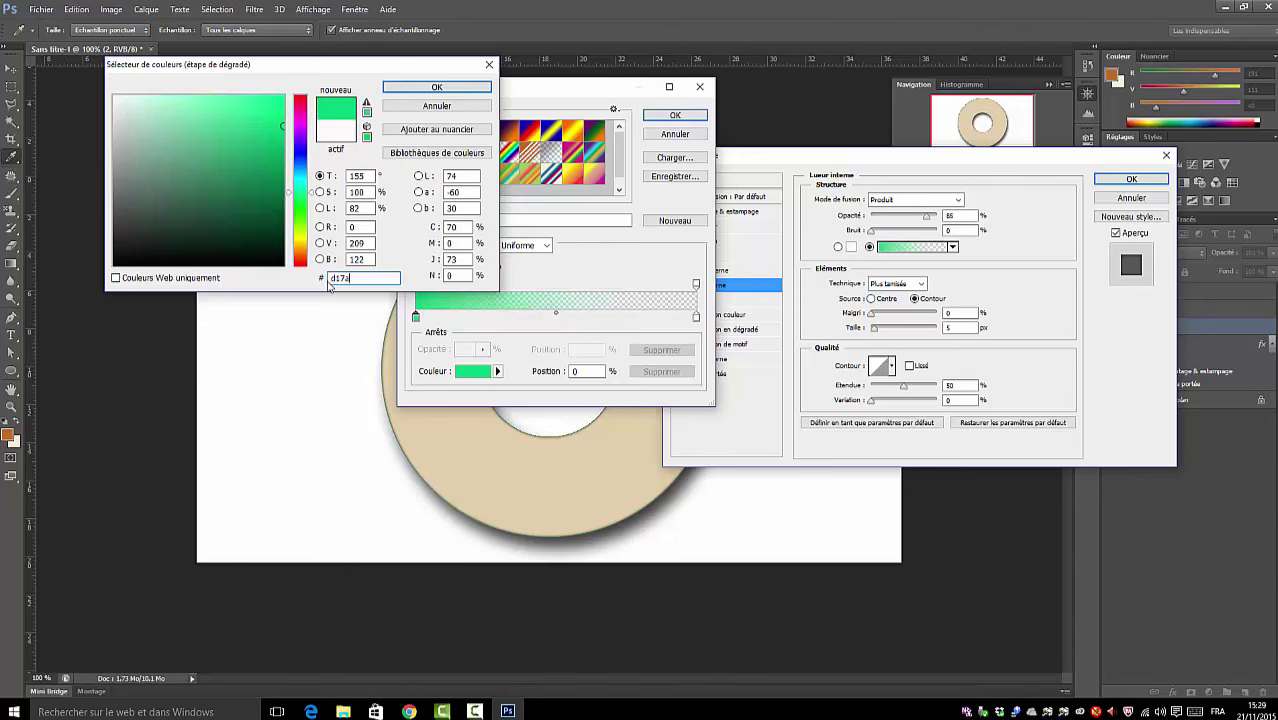
pyautogui.write('34')
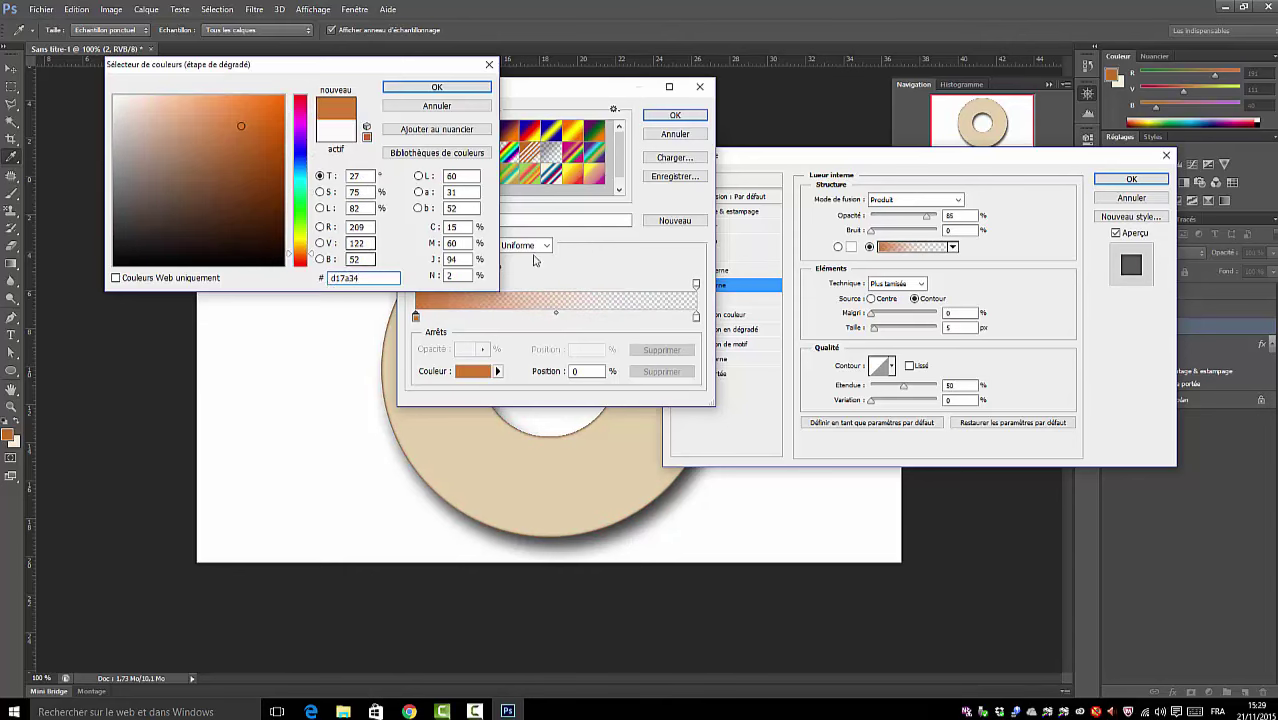
pyautogui.click(437, 89)
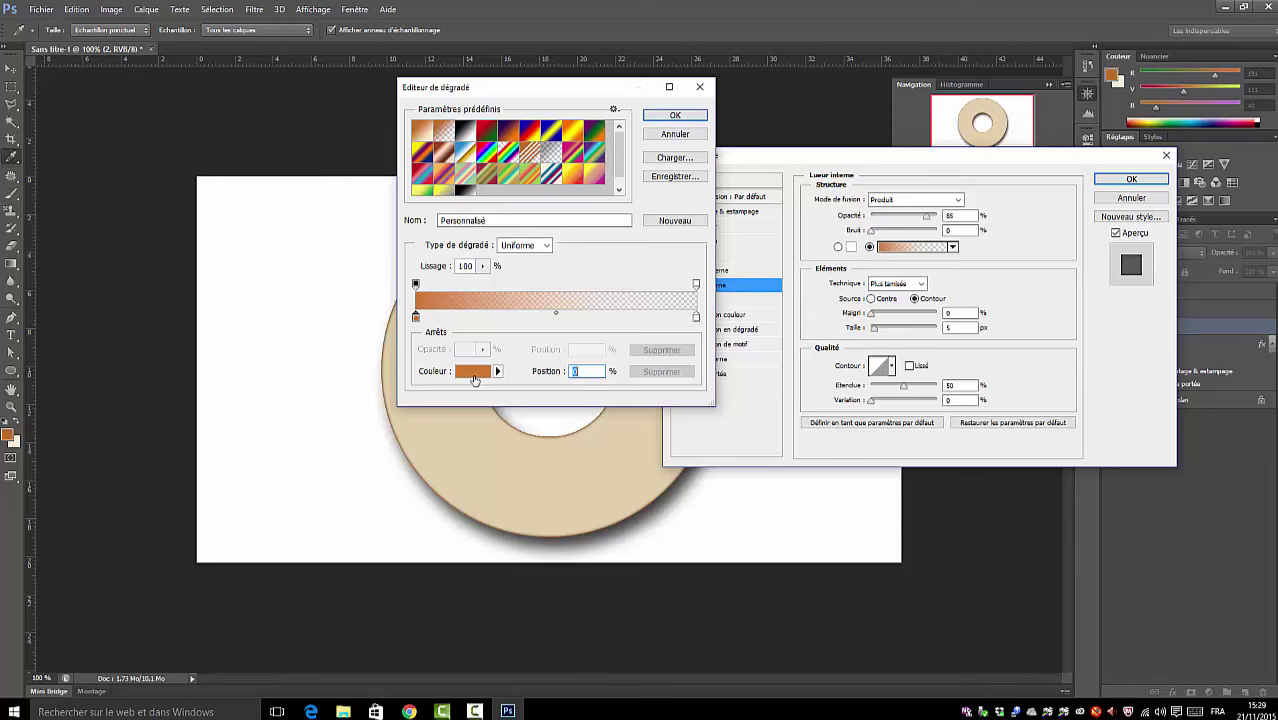
pyautogui.click(473, 373)
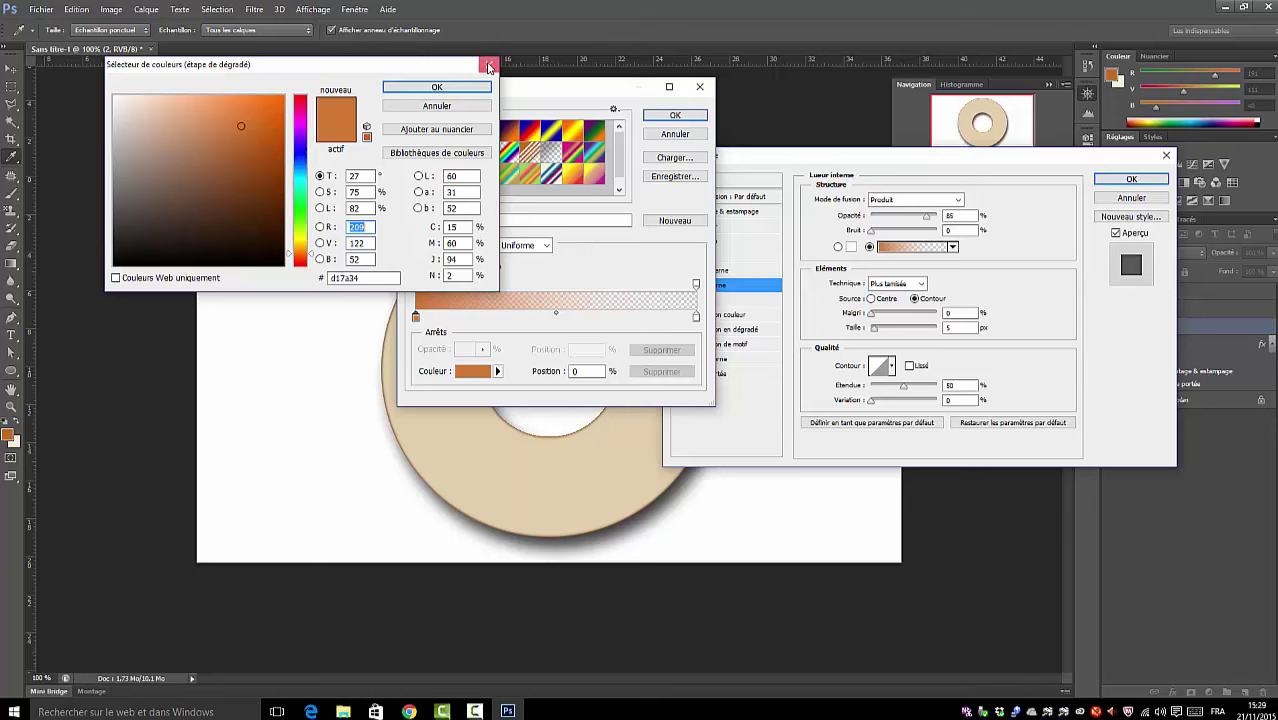
pyautogui.click(489, 64)
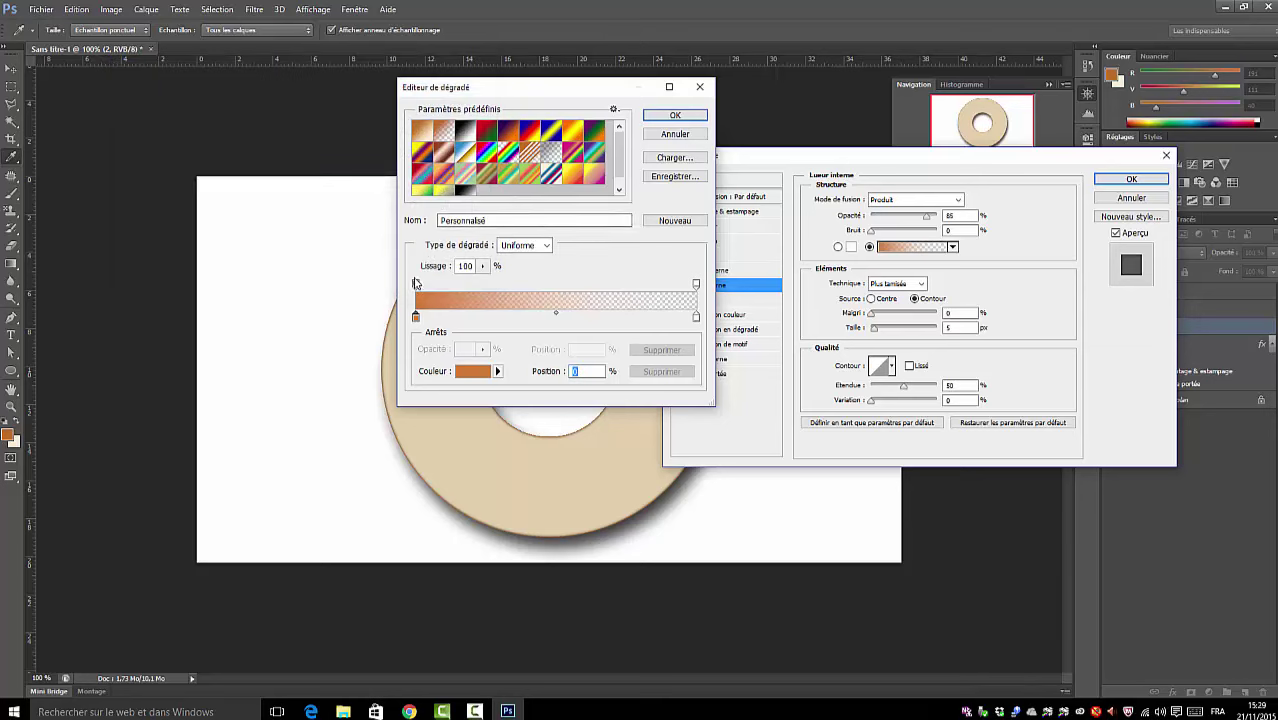
# - Add a middle color stop to the inner glow gradient, colored ecd8ad and positioned at 45%
pyautogui.click(416, 285)
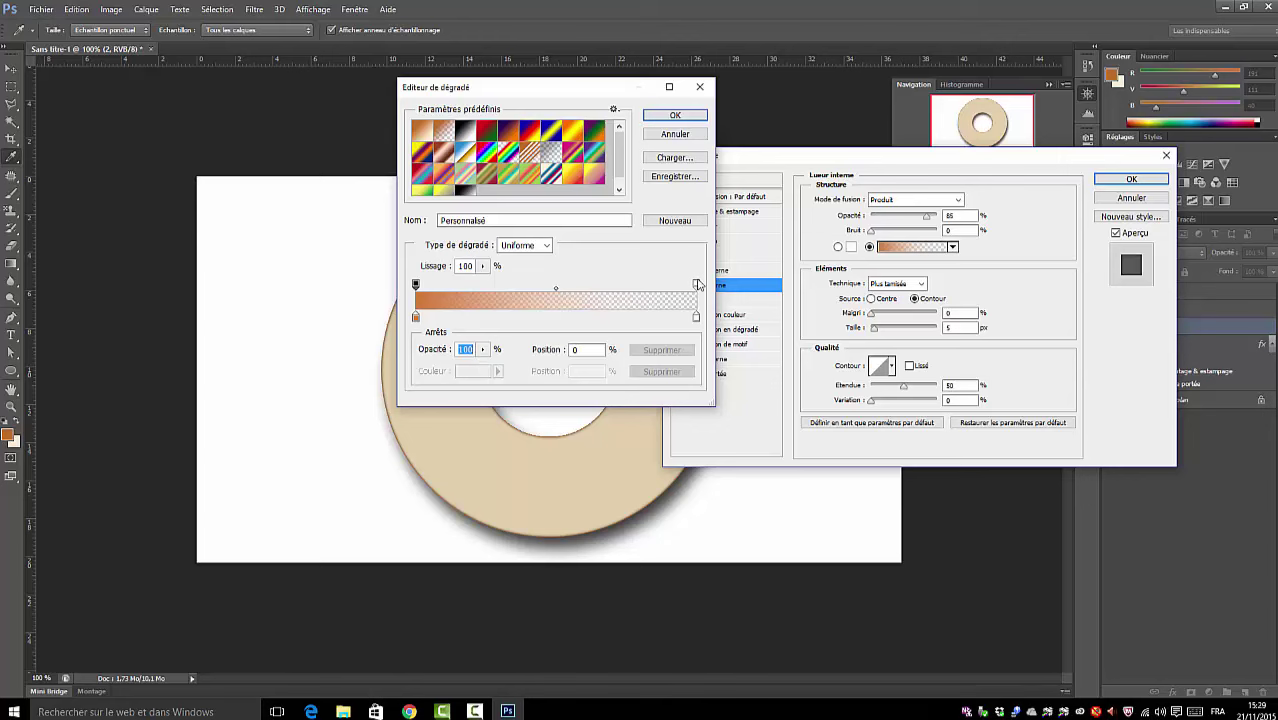
pyautogui.click(696, 286)
pyautogui.click(511, 316)
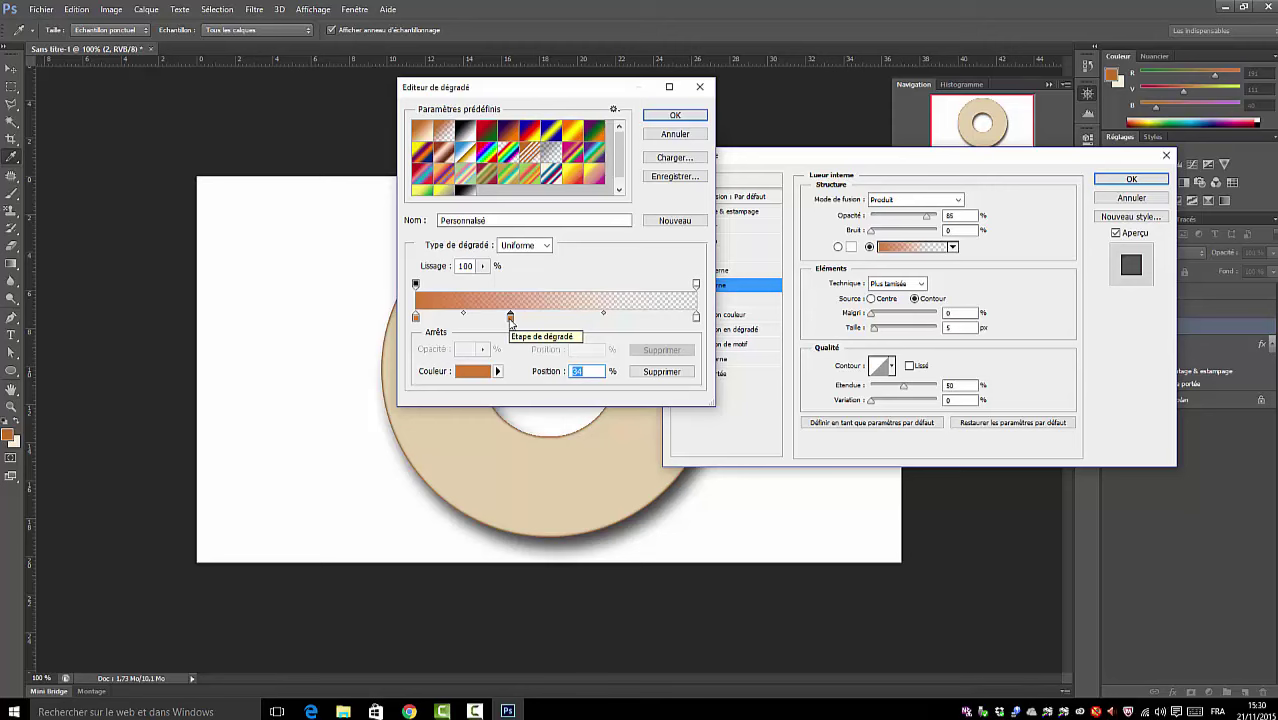
pyautogui.click(473, 373)
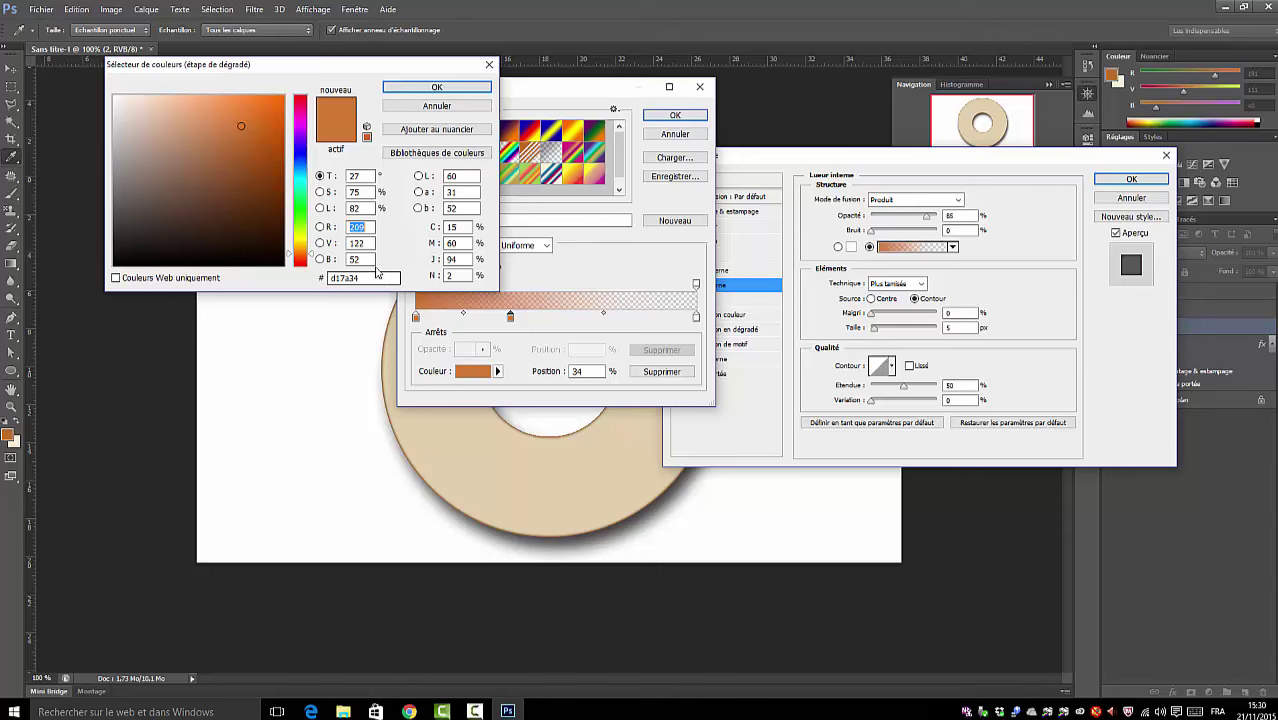
pyautogui.moveTo(364, 280); pyautogui.dragTo(308, 278)
pyautogui.write('e')
pyautogui.write('c')
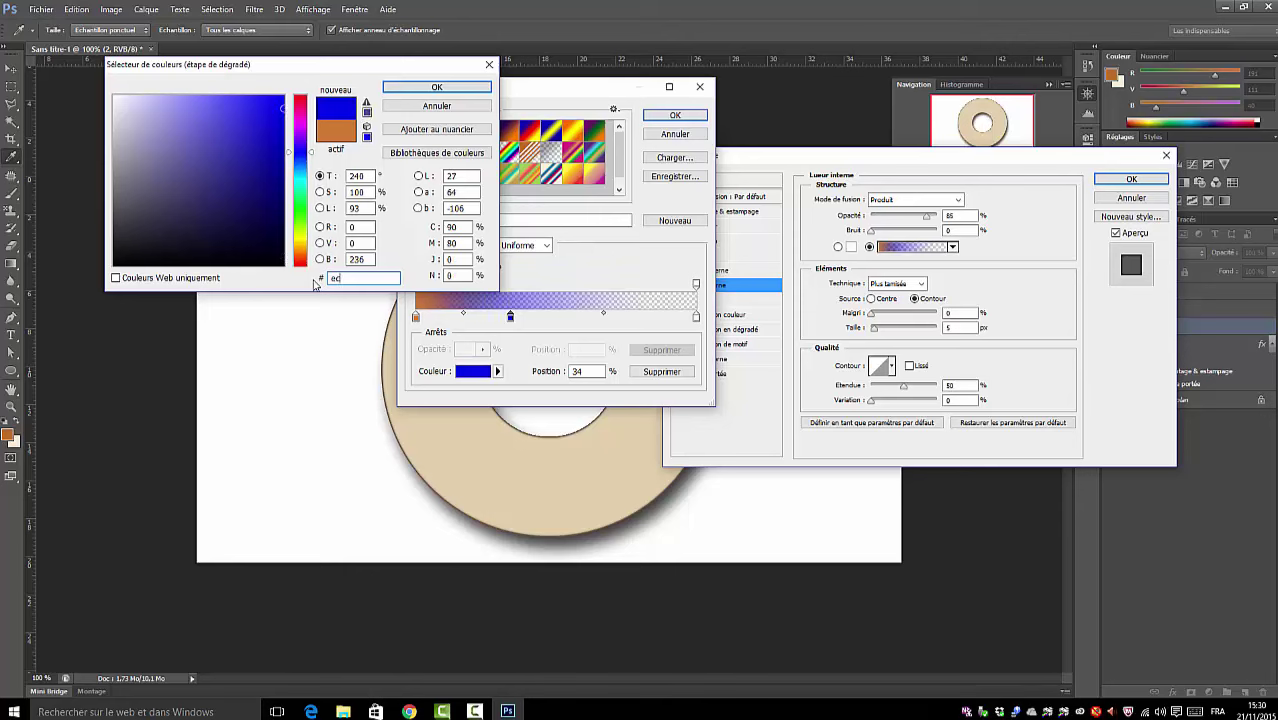
pyautogui.write('d8')
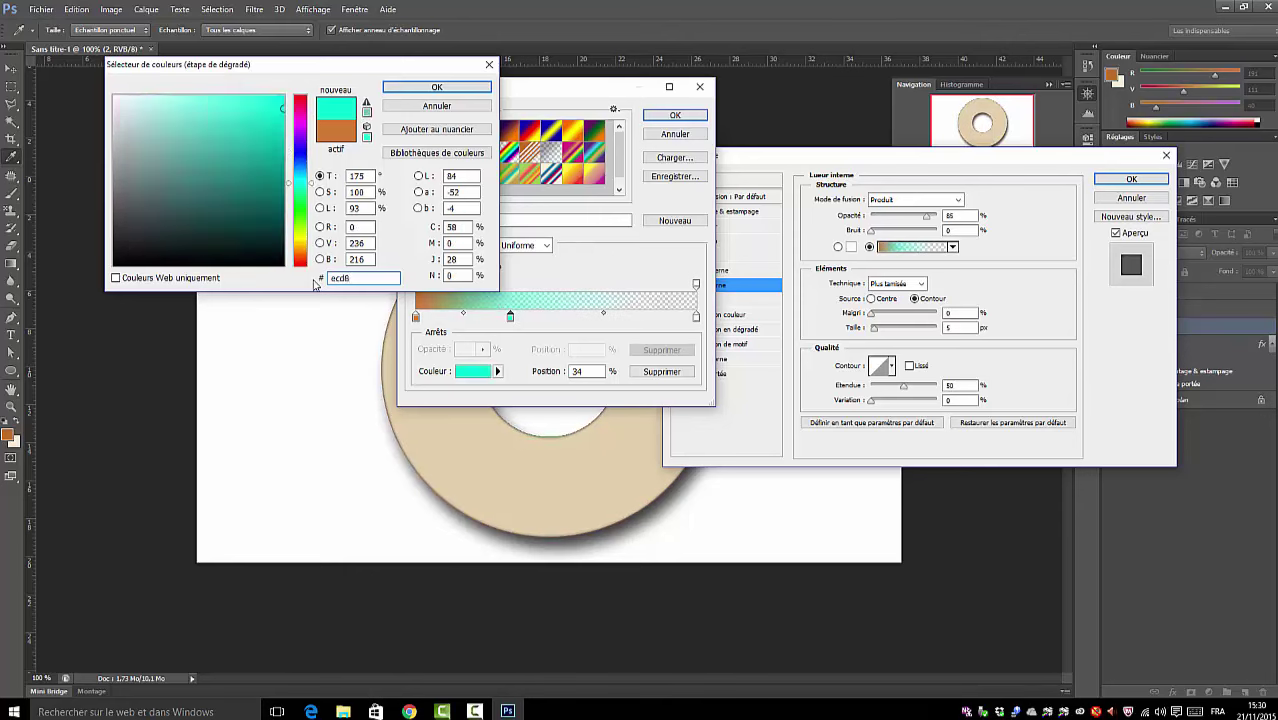
pyautogui.write('ad')
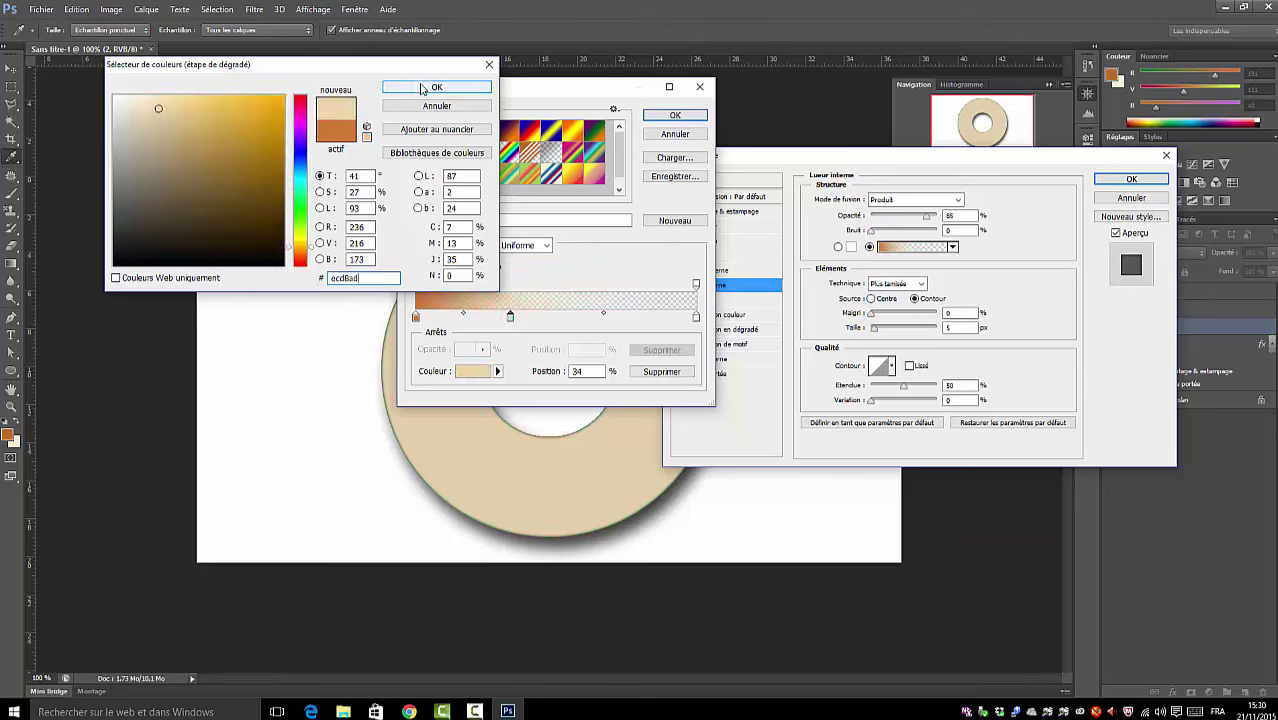
pyautogui.click(422, 89)
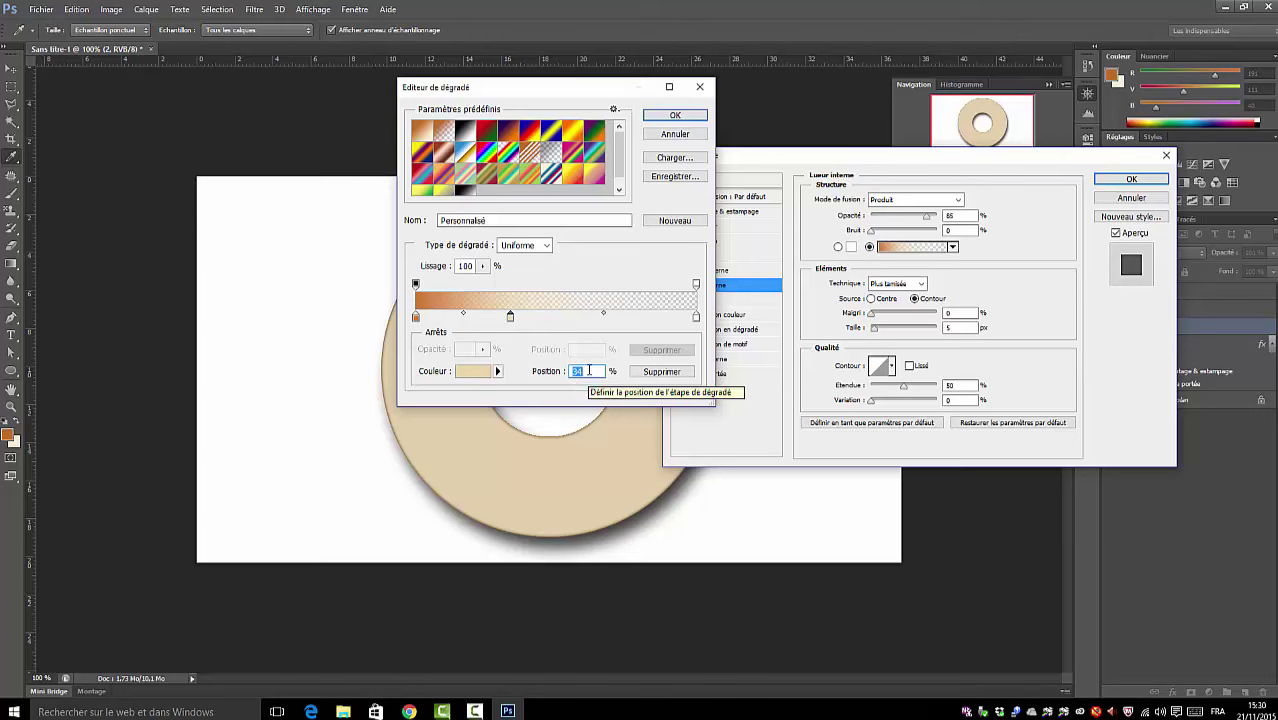
pyautogui.write('45')
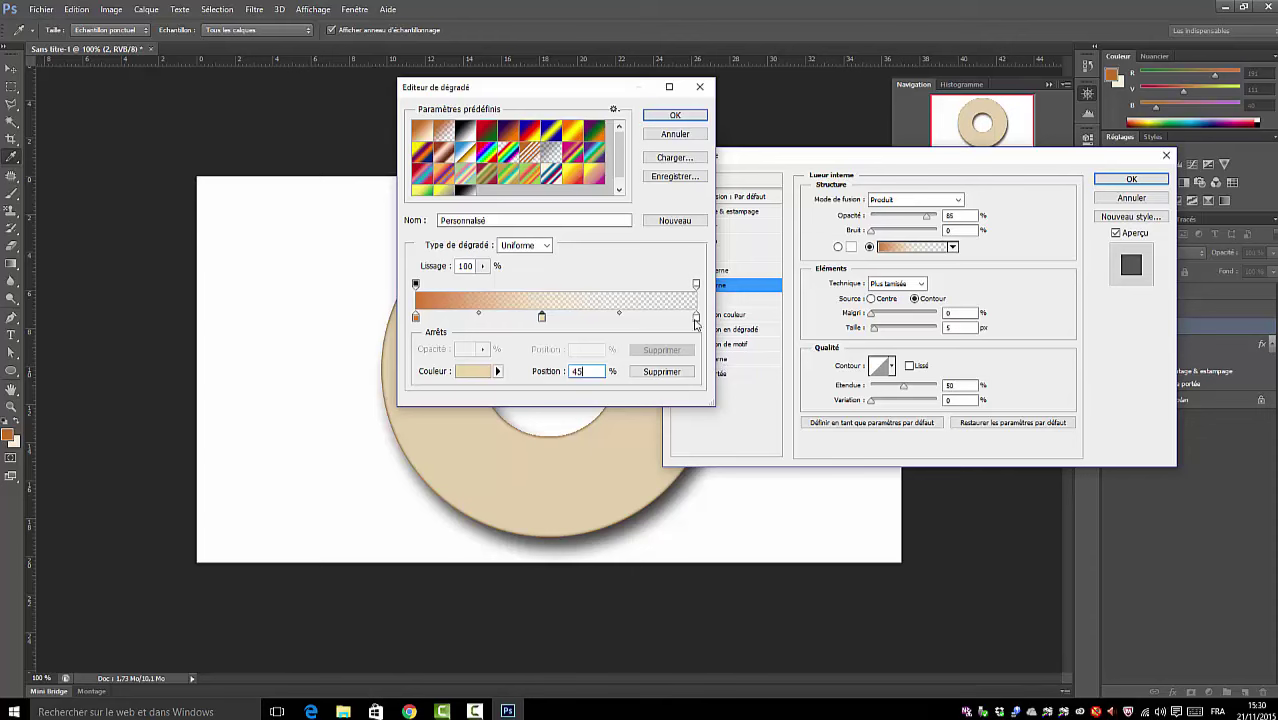
# - Set the inner glow gradient's end color stop to e0c09a
pyautogui.click(697, 319)
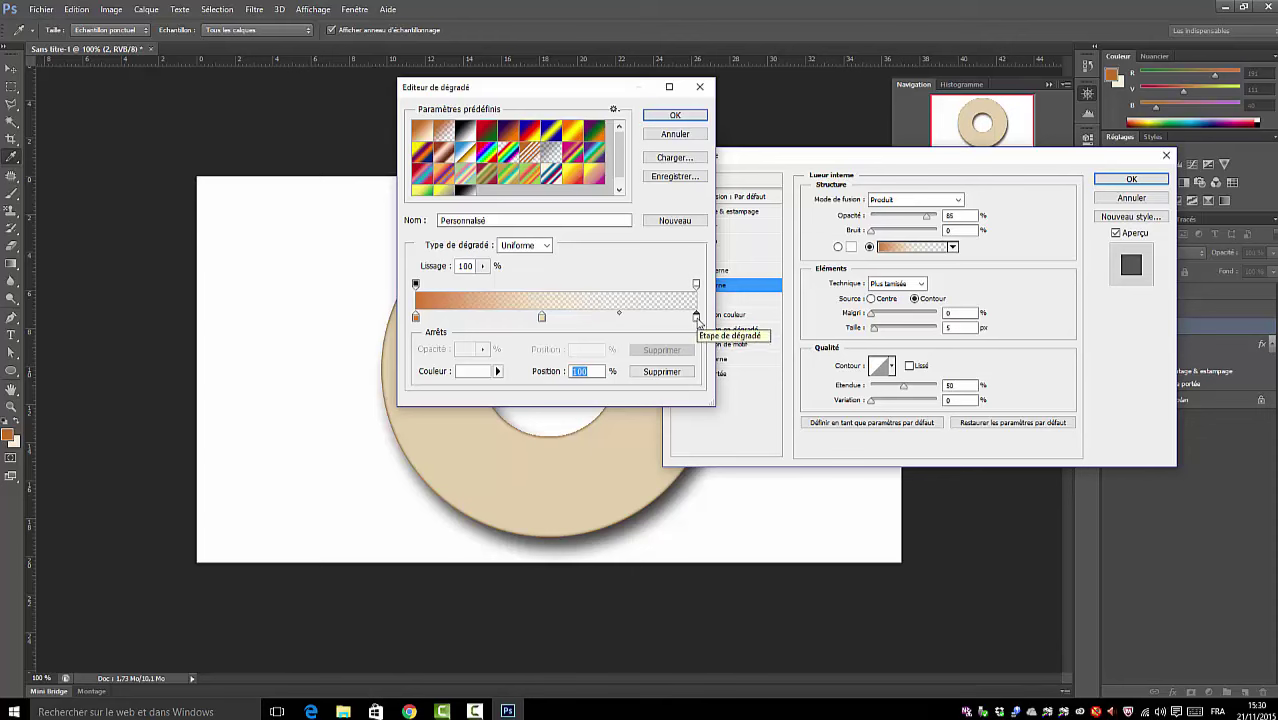
pyautogui.click(467, 371)
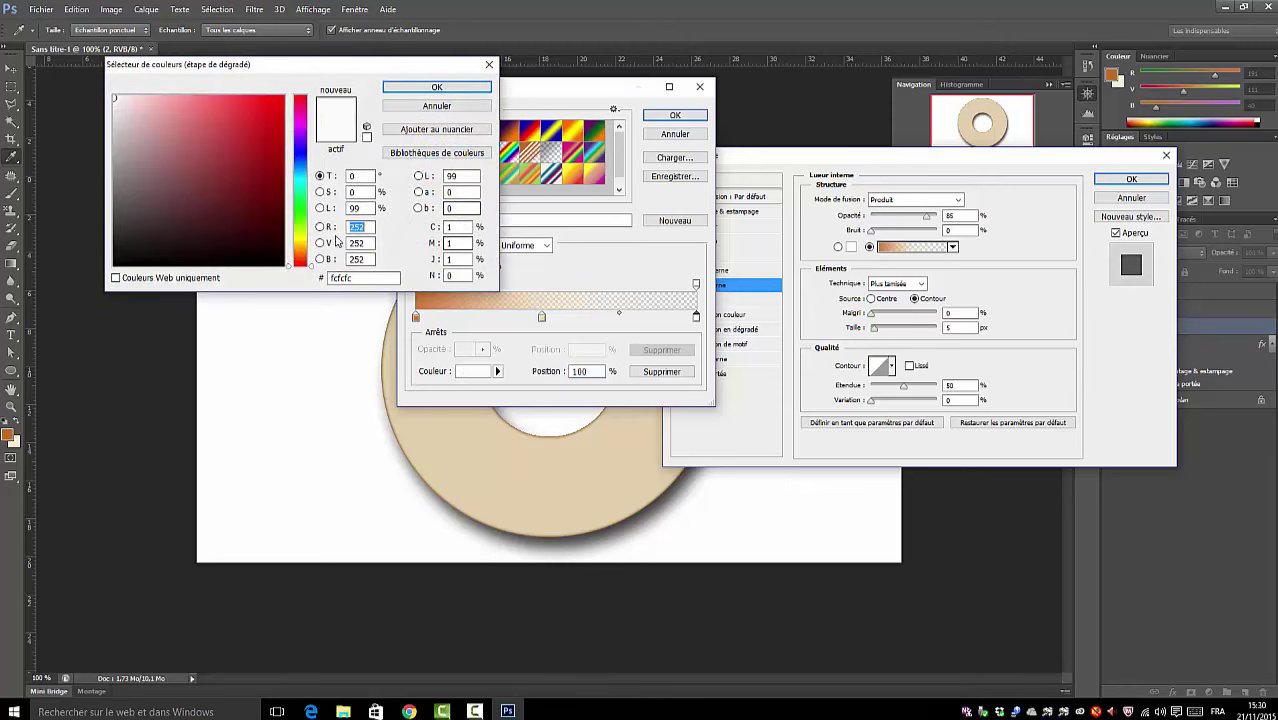
pyautogui.doubleClick(357, 279)
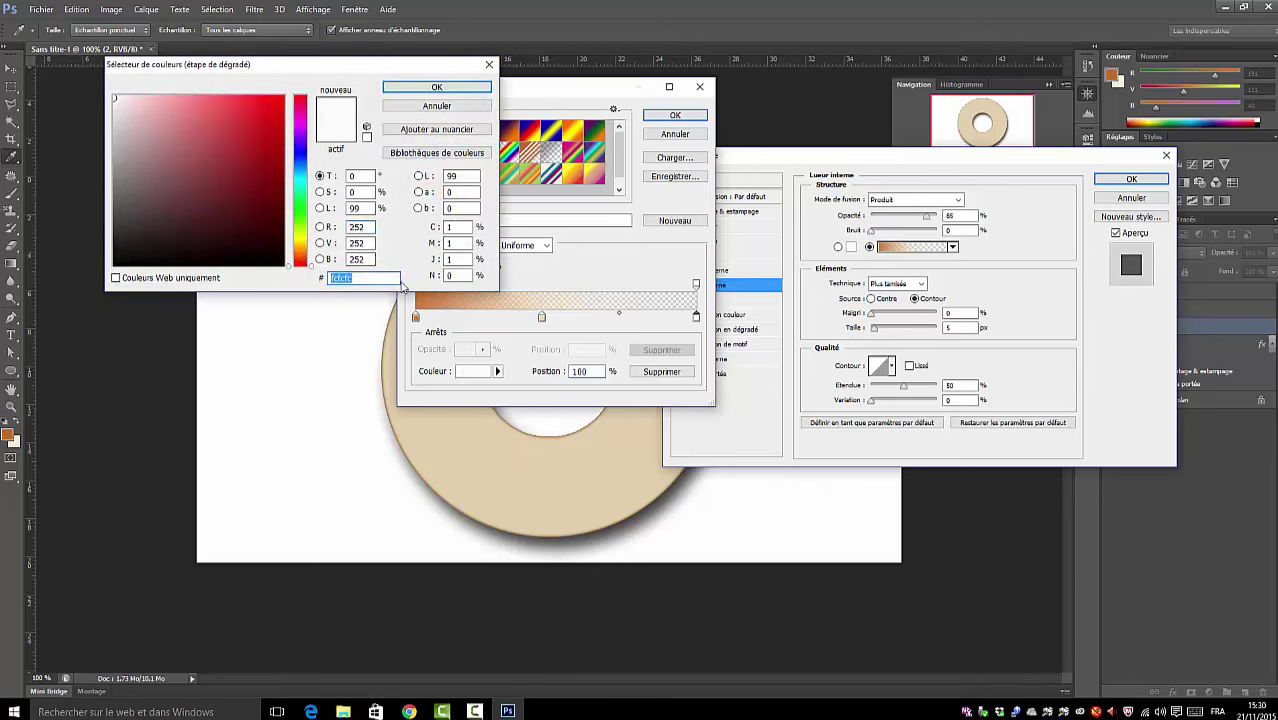
pyautogui.write('e')
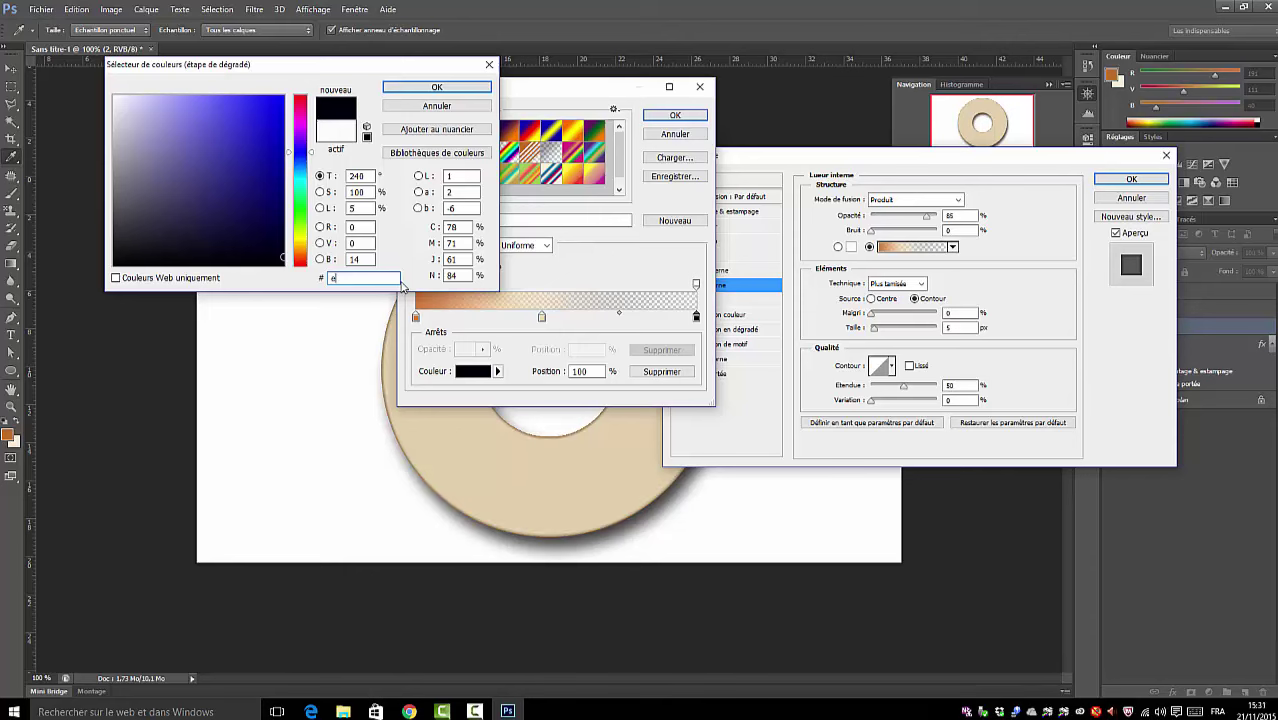
pyautogui.write('0c')
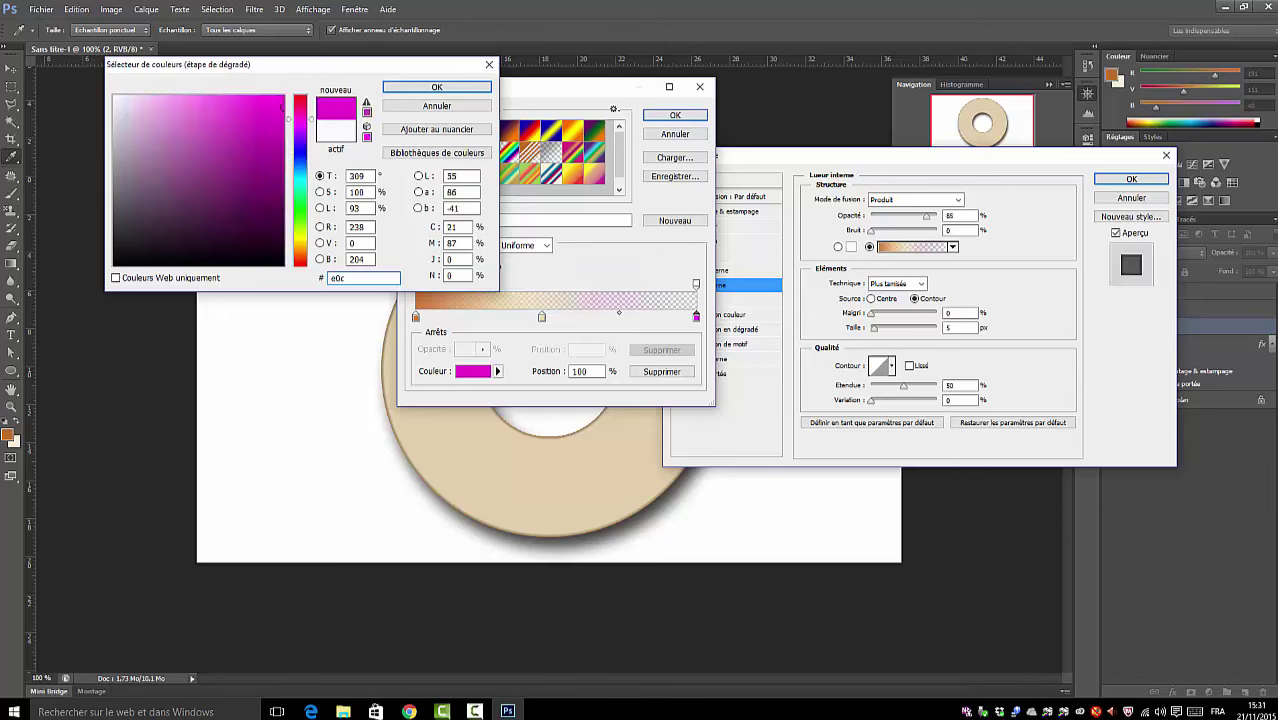
pyautogui.write('09')
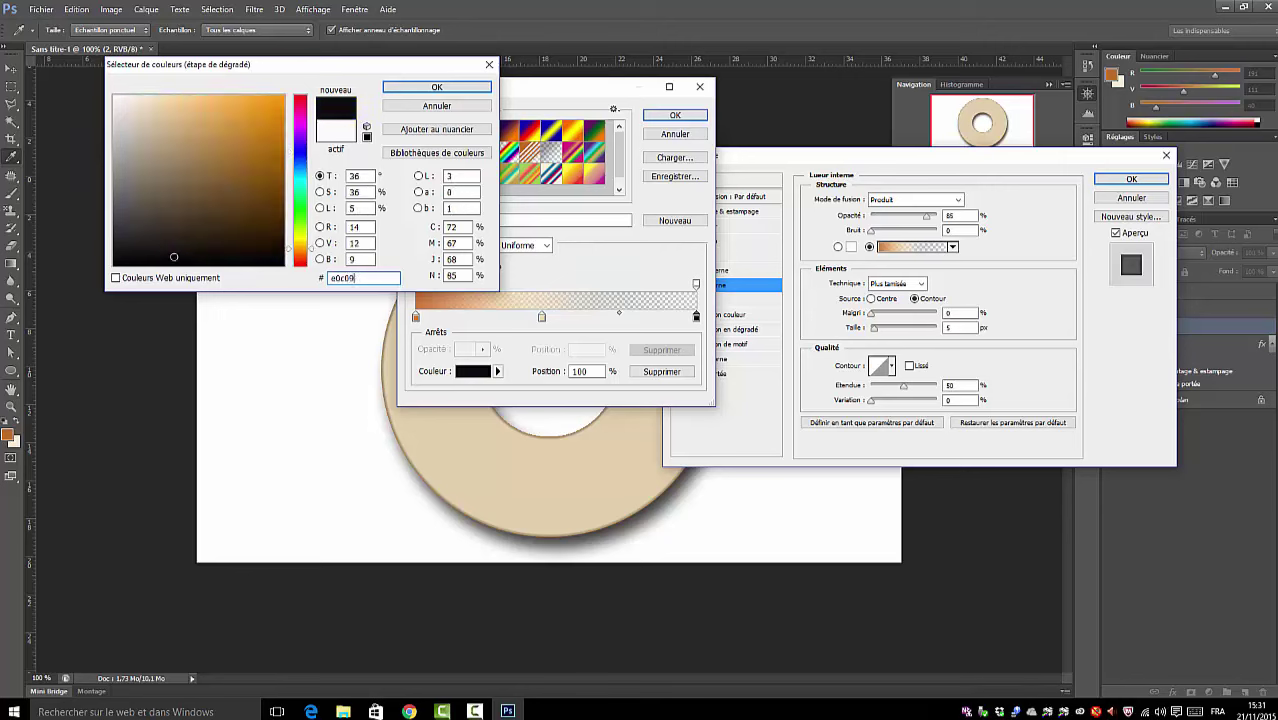
pyautogui.write('a')
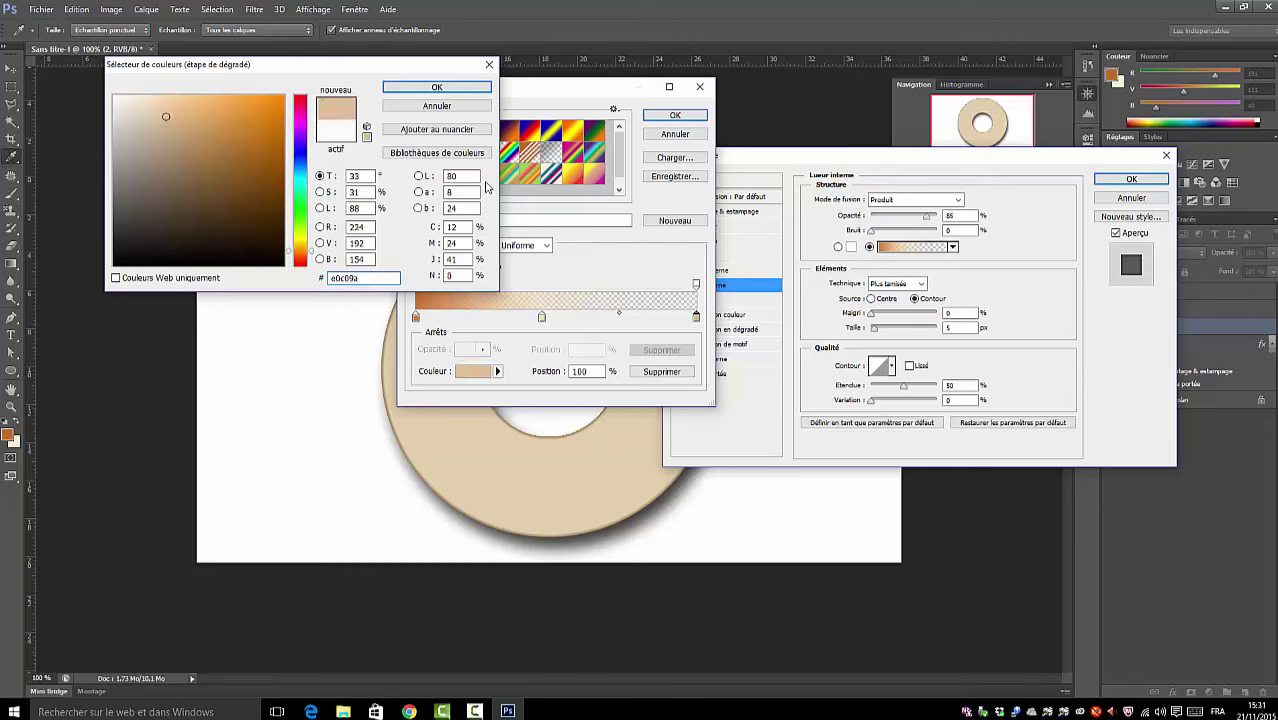
pyautogui.click(437, 87)
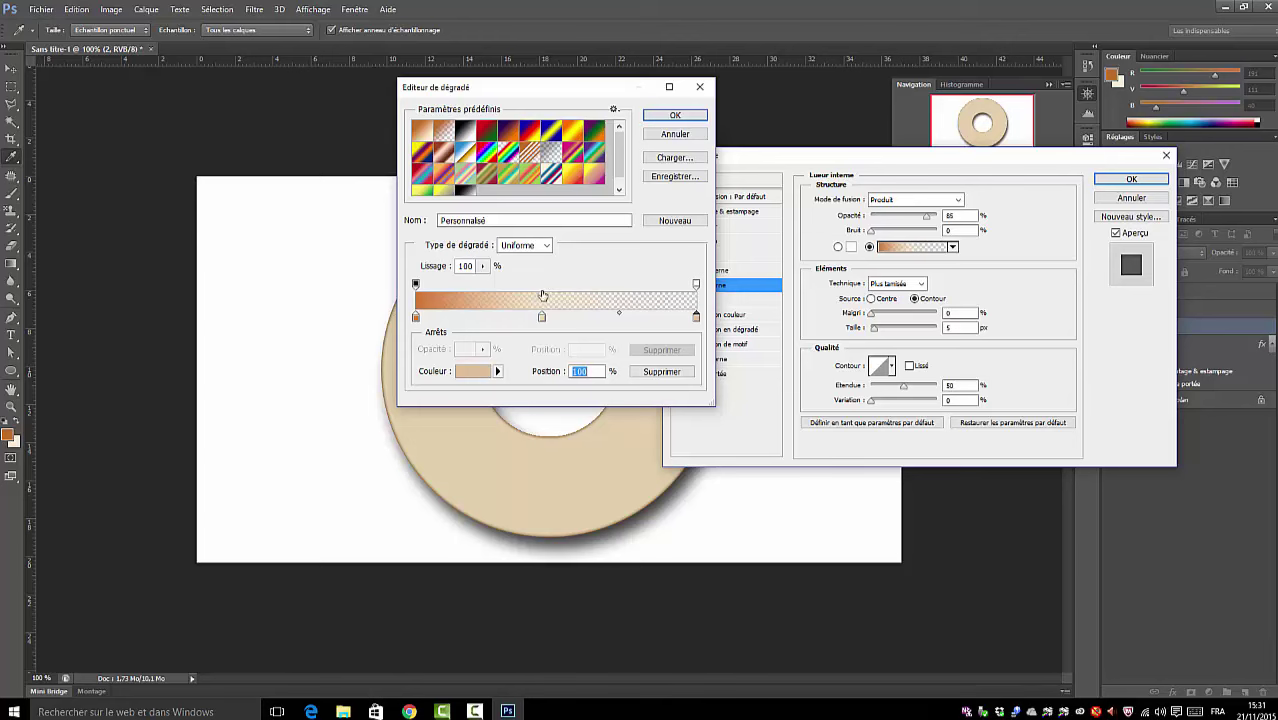
# - Add an opacity stop at position 45% with 100% opacity and accept the edited gradient
pyautogui.click(540, 286)
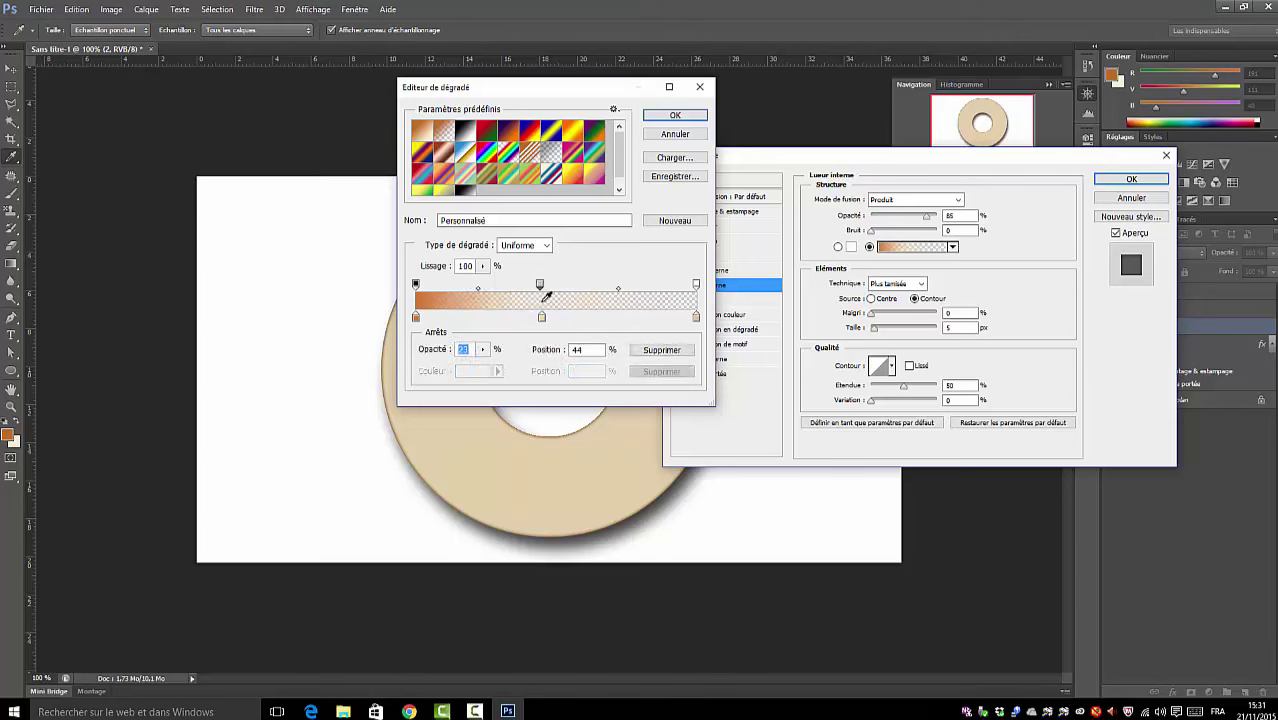
pyautogui.doubleClick(583, 349)
pyautogui.write('45')
pyautogui.doubleClick(458, 351)
pyautogui.write('00')
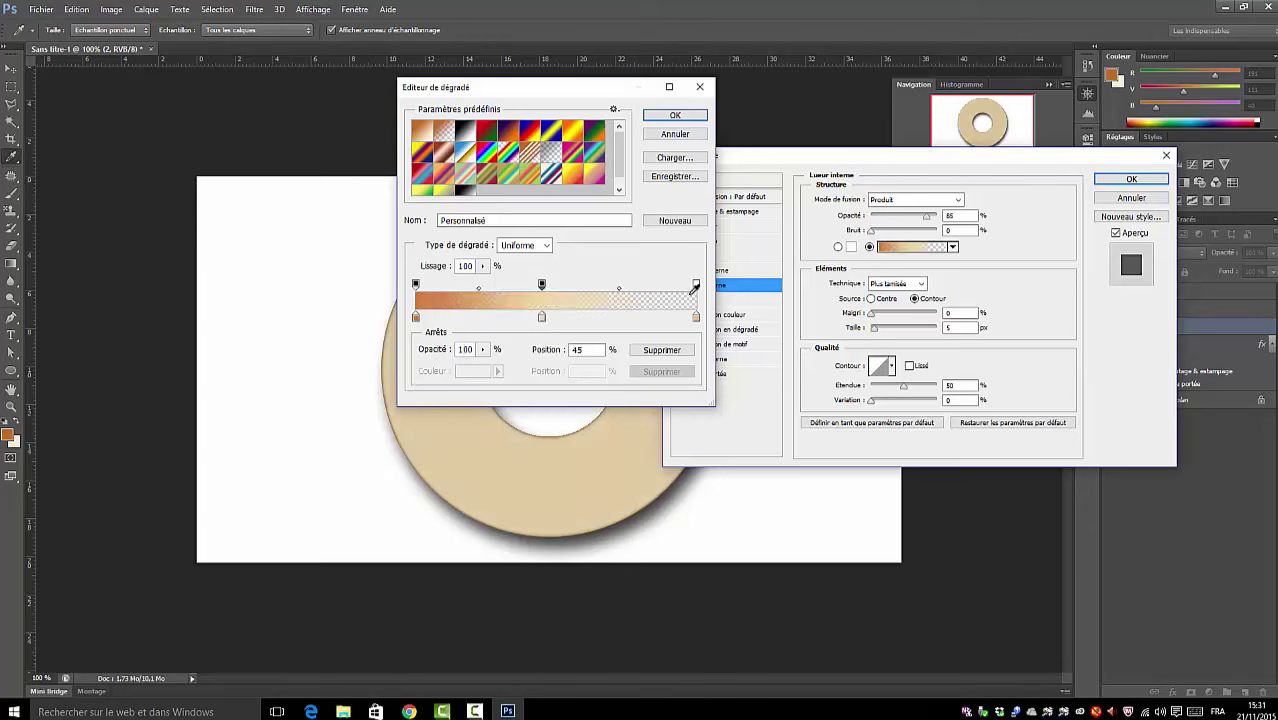
pyautogui.click(696, 285)
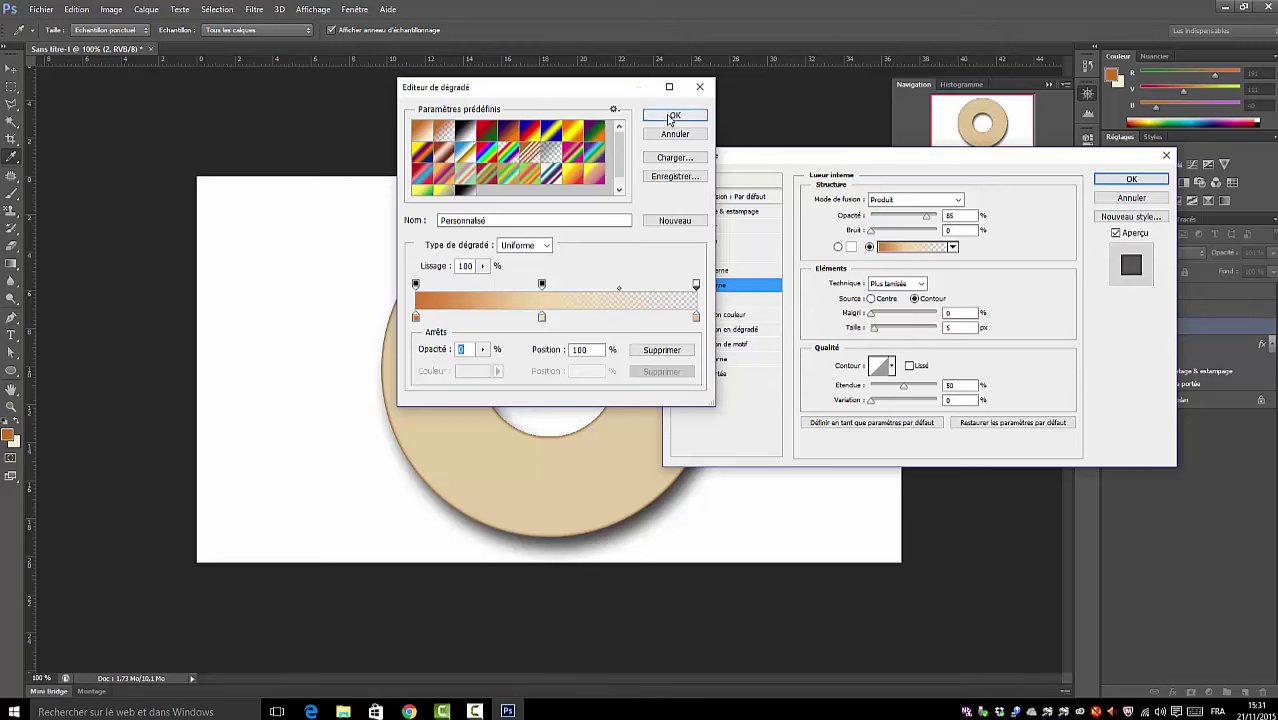
pyautogui.click(672, 118)
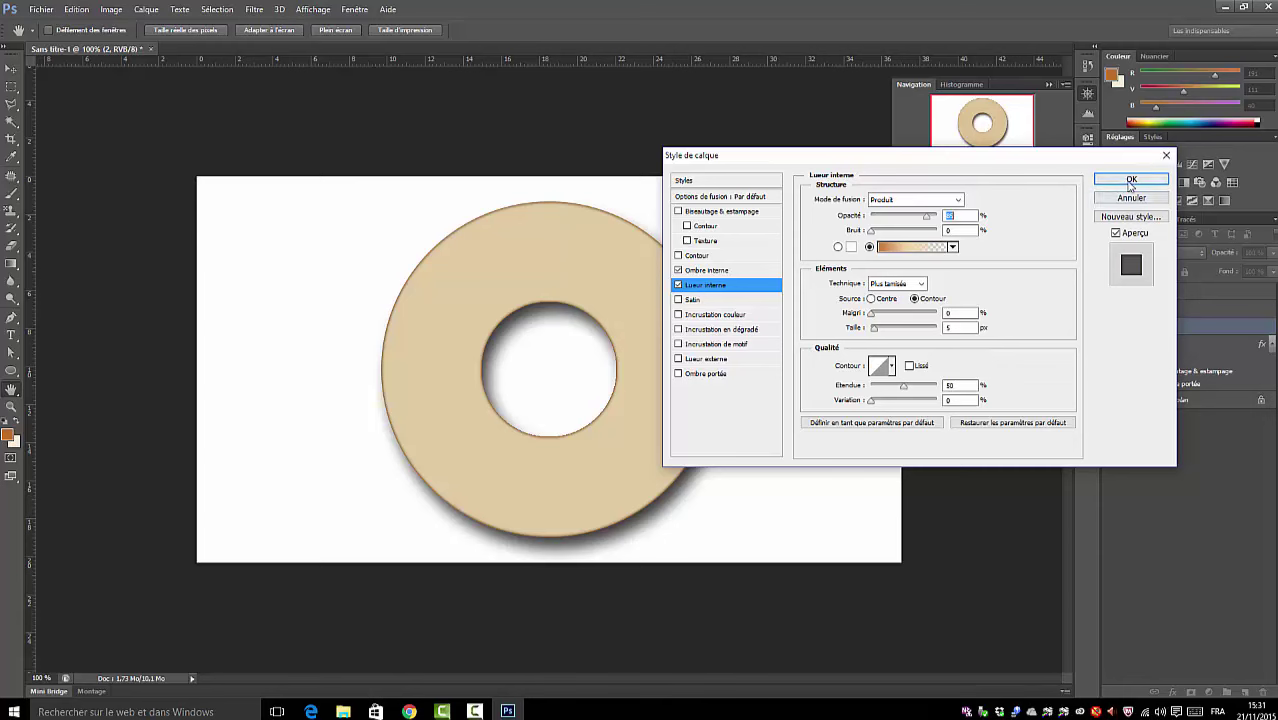
# - Apply layer 2's styles, collapse its effects list and clip layer 2 to layer 1
pyautogui.click(1131, 179)
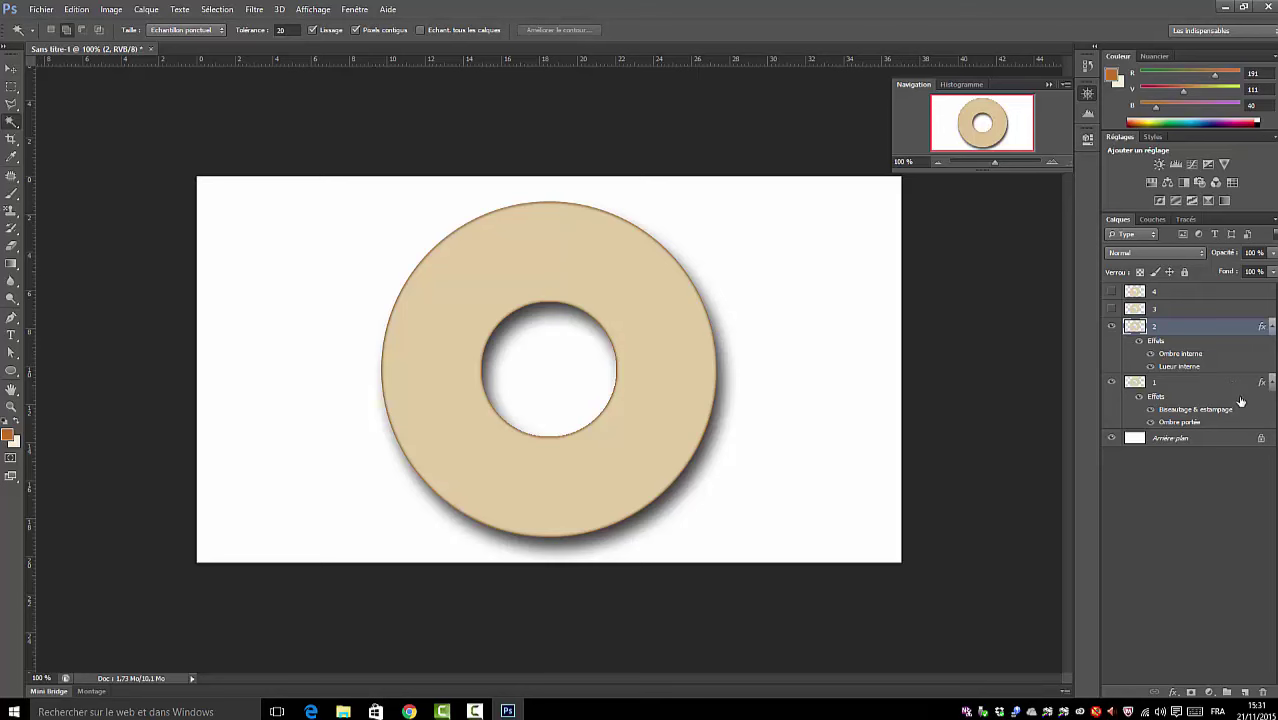
pyautogui.click(1272, 327)
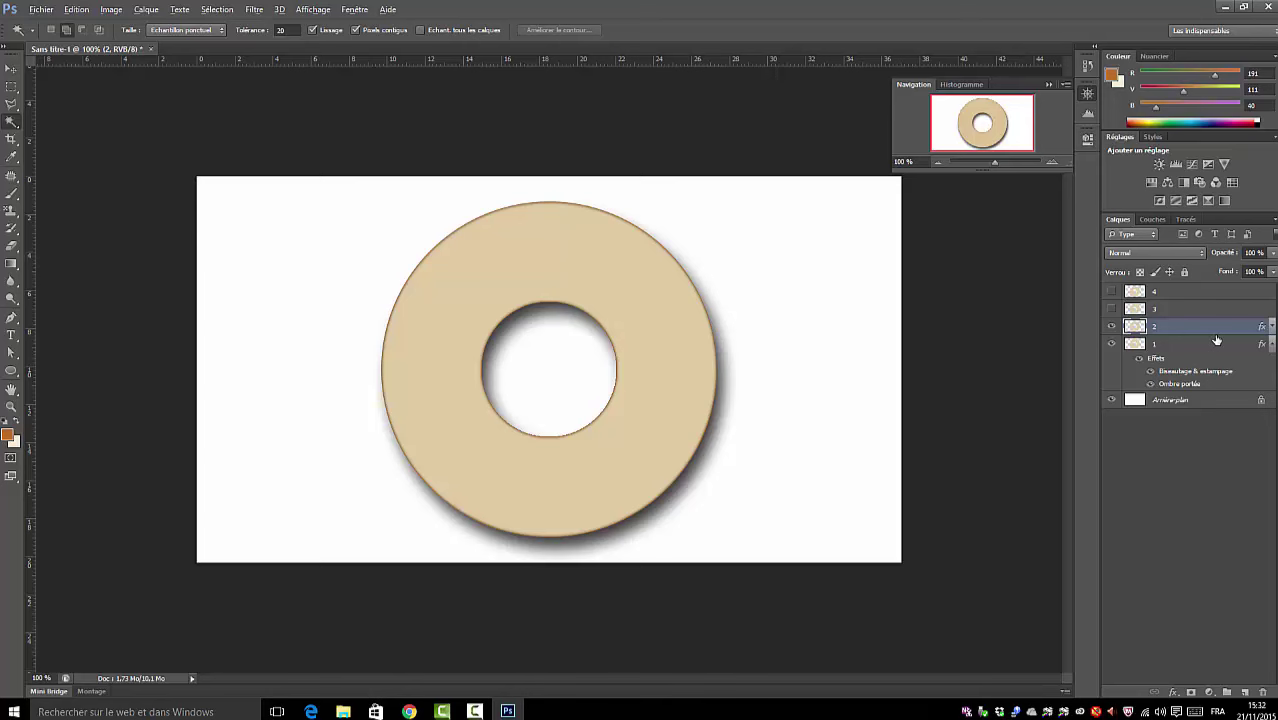
pyautogui.keyDown('alt'); pyautogui.click(1216, 335); pyautogui.keyUp('alt')
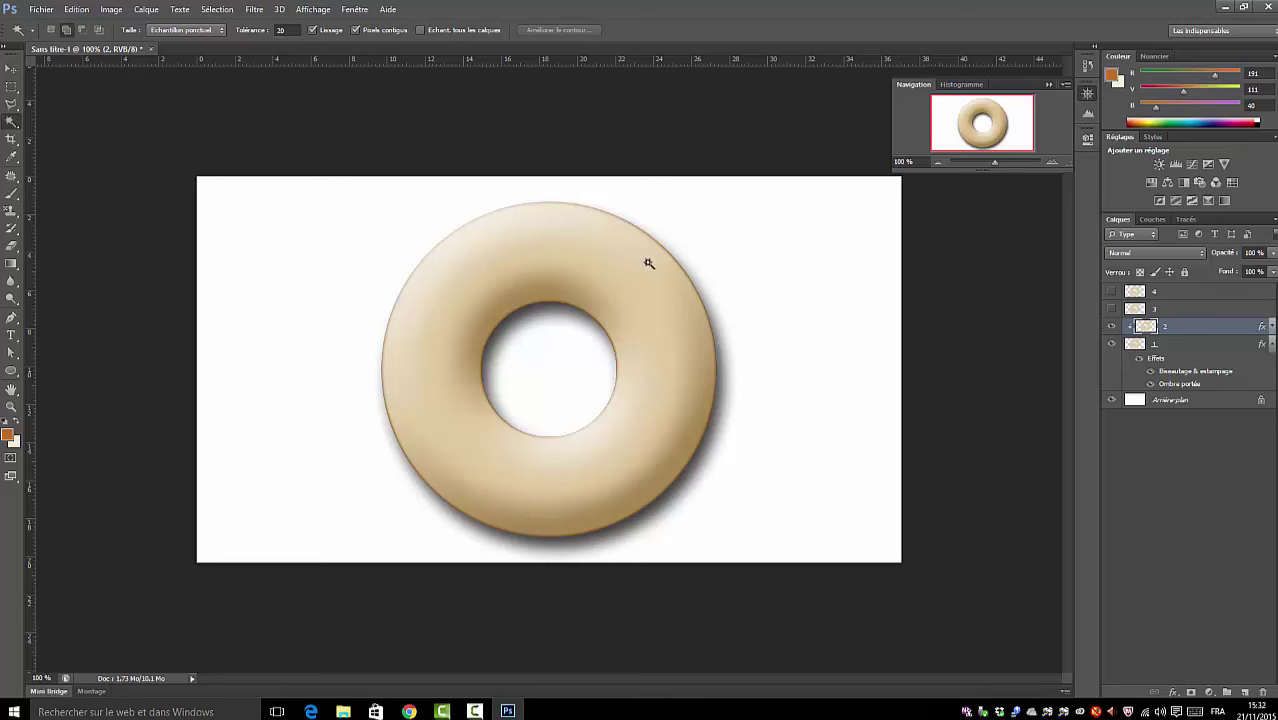
# - Show ring layer 3 and give it a Bevel & Emboss (Biseautage & estampage) with a size of 62 px
pyautogui.click(1111, 309)
pyautogui.click(1177, 312)
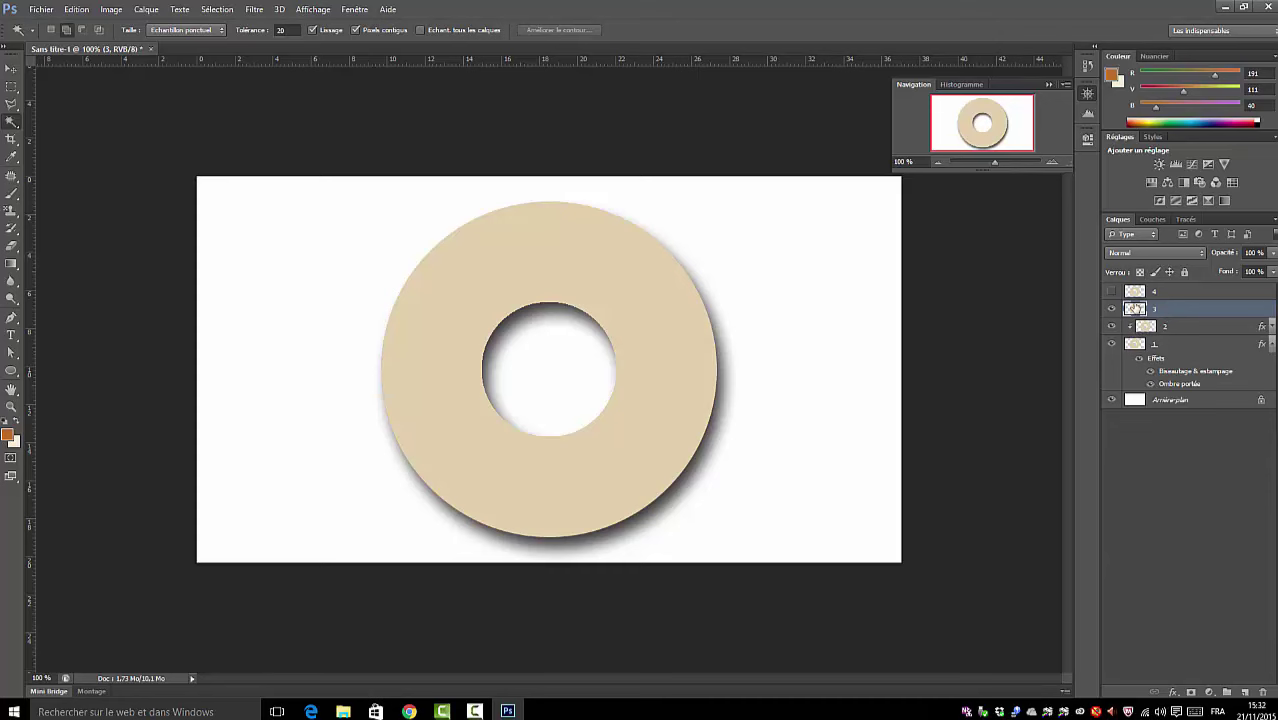
pyautogui.doubleClick(1134, 309)
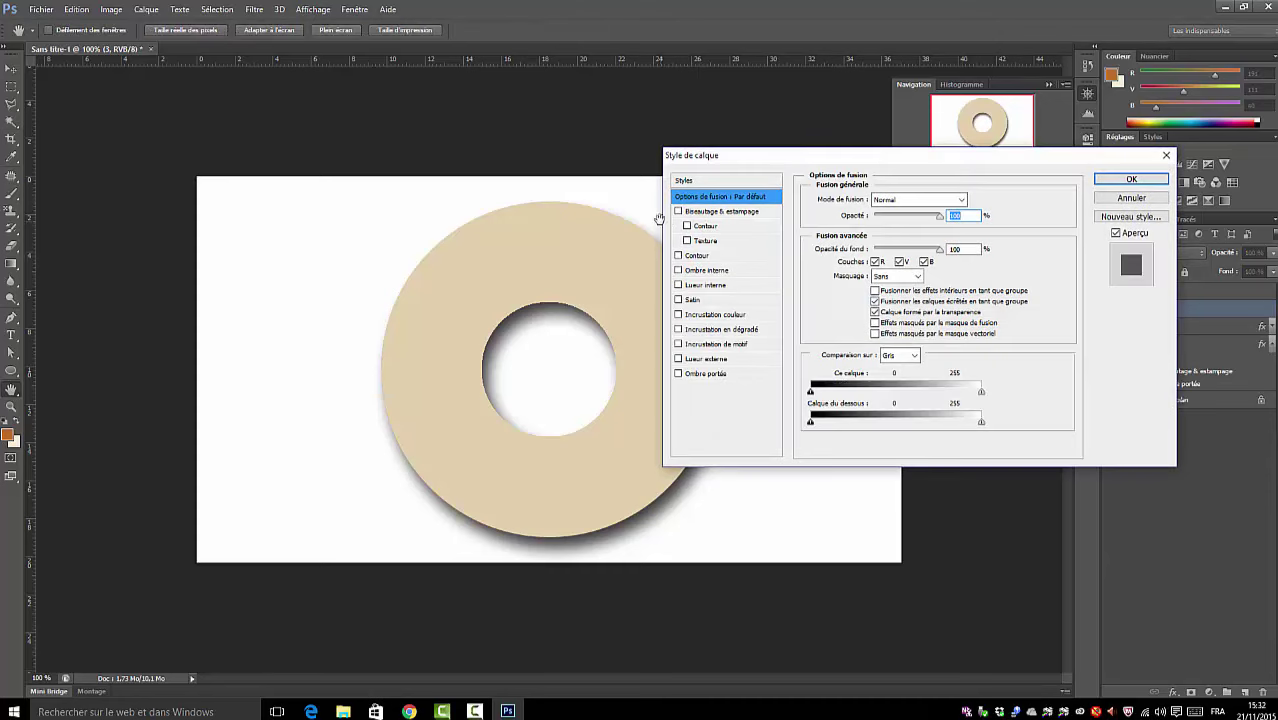
pyautogui.click(678, 212)
pyautogui.click(722, 211)
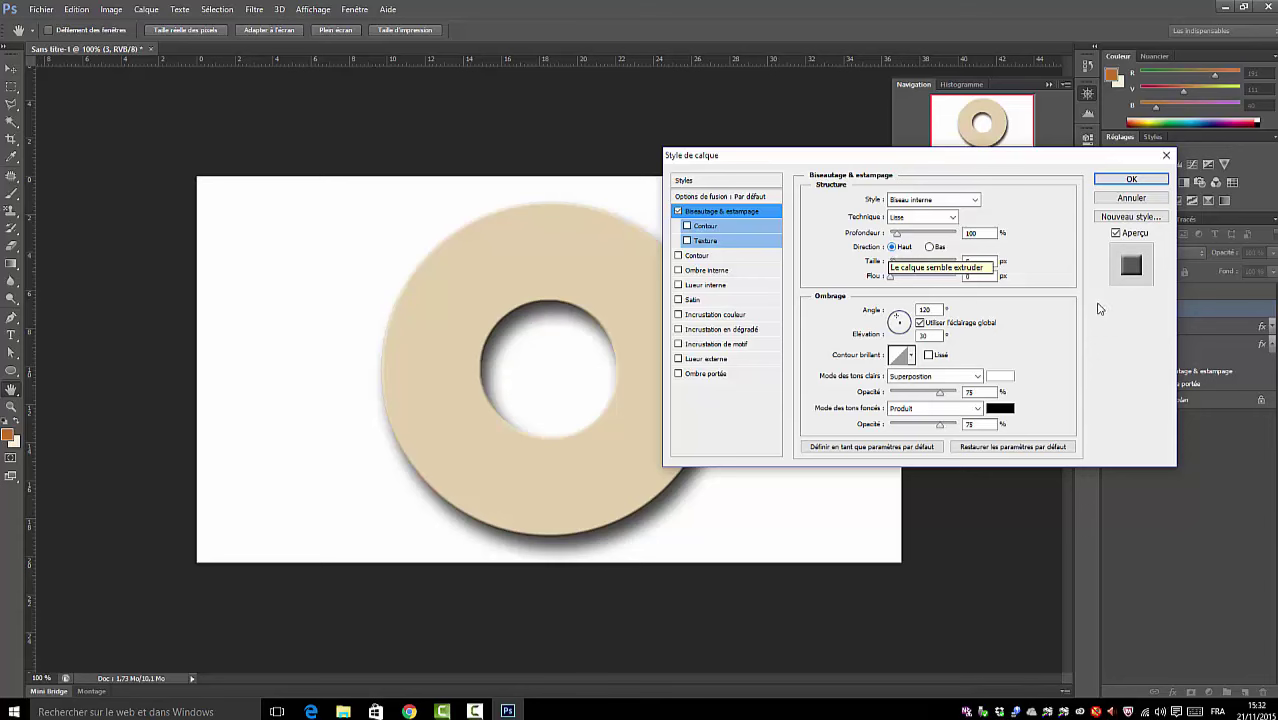
pyautogui.moveTo(985, 260); pyautogui.dragTo(943, 260)
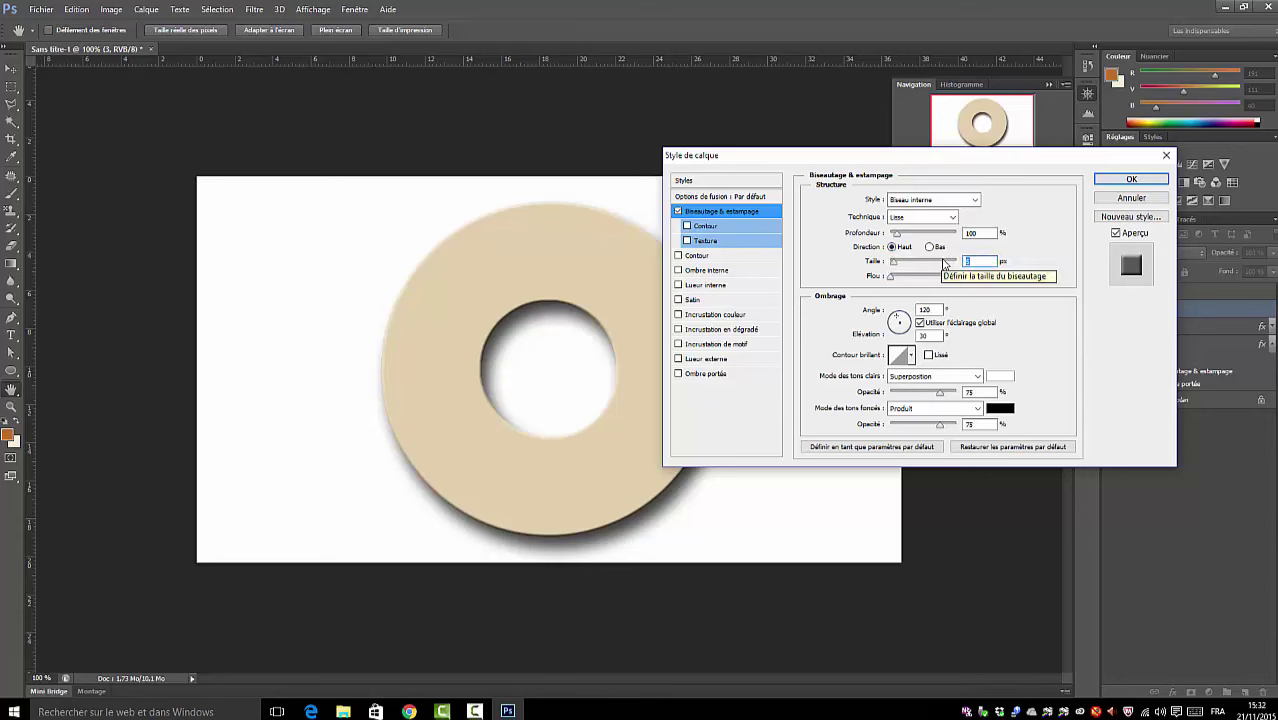
pyautogui.write('62')
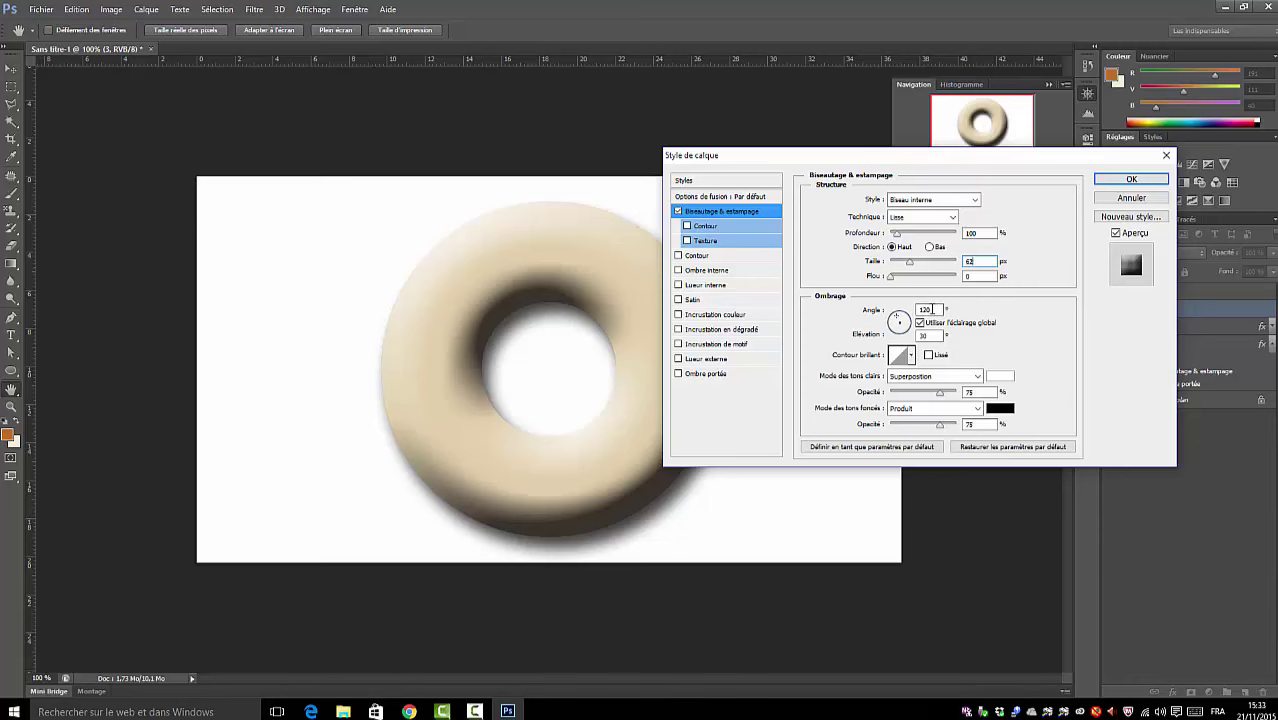
# - Set the bevel's shading angle to 68° and elevation to 64° under global lighting
pyautogui.moveTo(932, 310); pyautogui.dragTo(908, 307)
pyautogui.write('68')
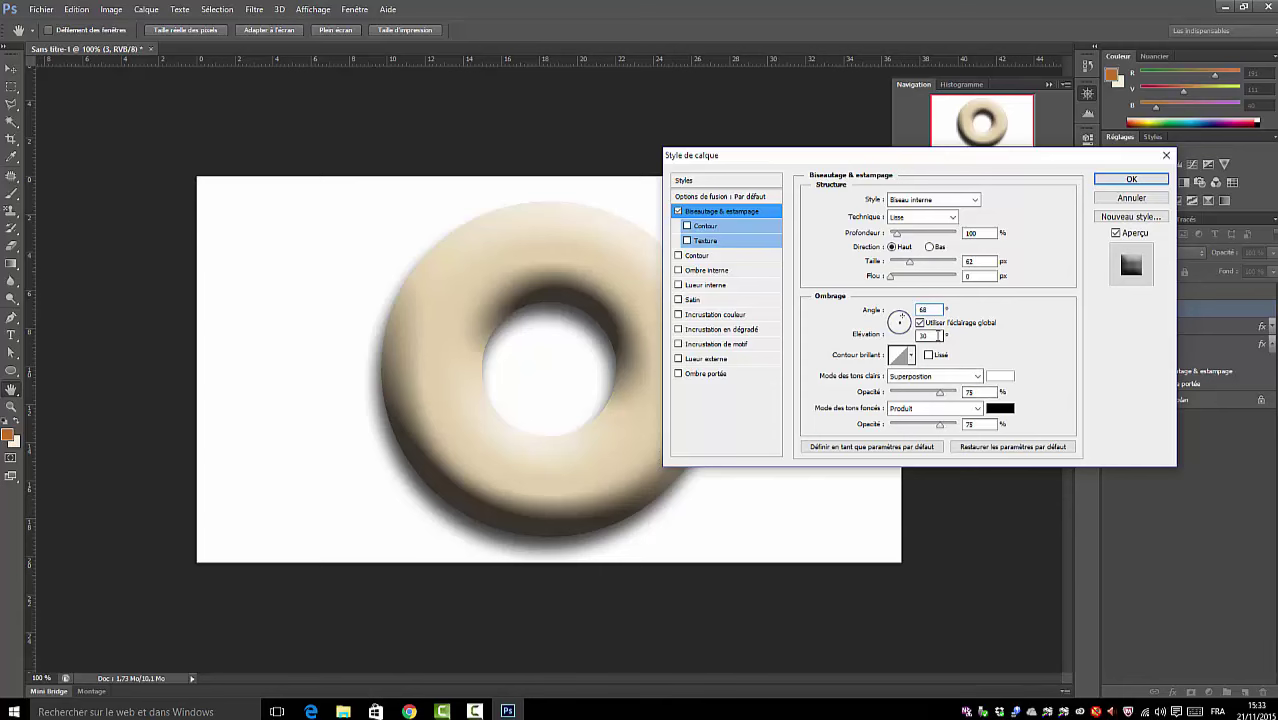
pyautogui.click(920, 336)
pyautogui.write('6')
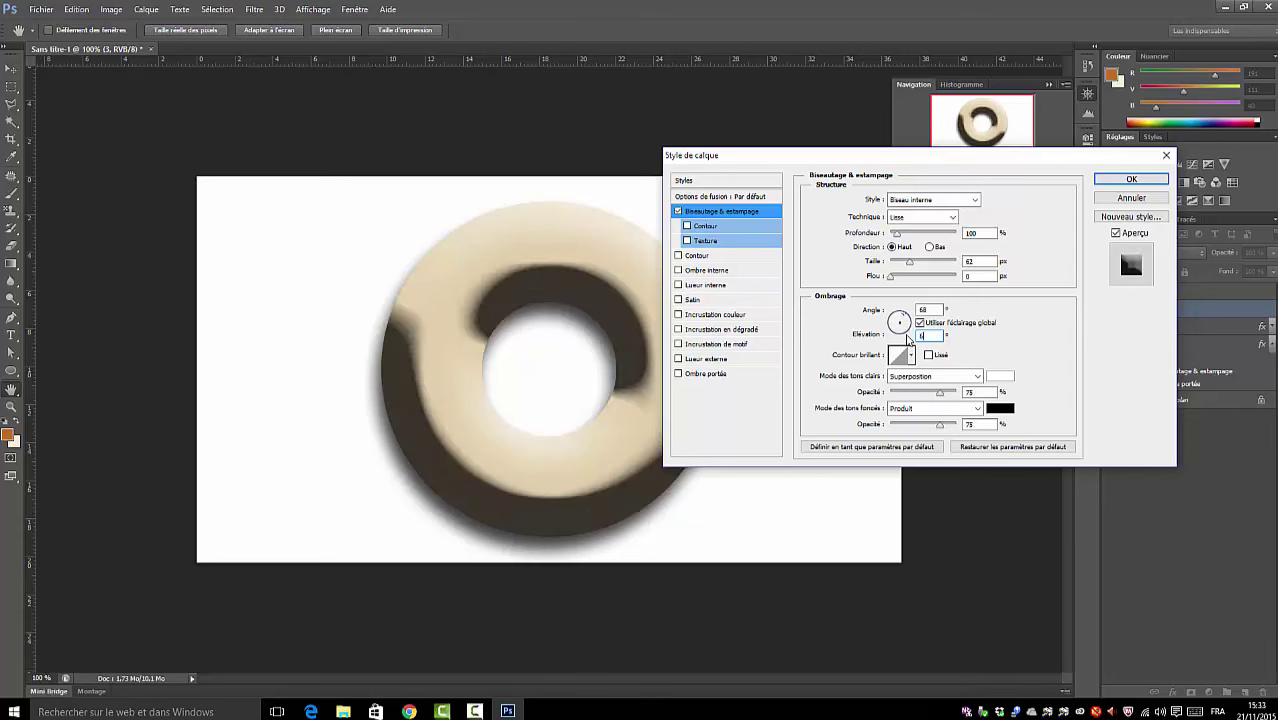
pyautogui.write('4')
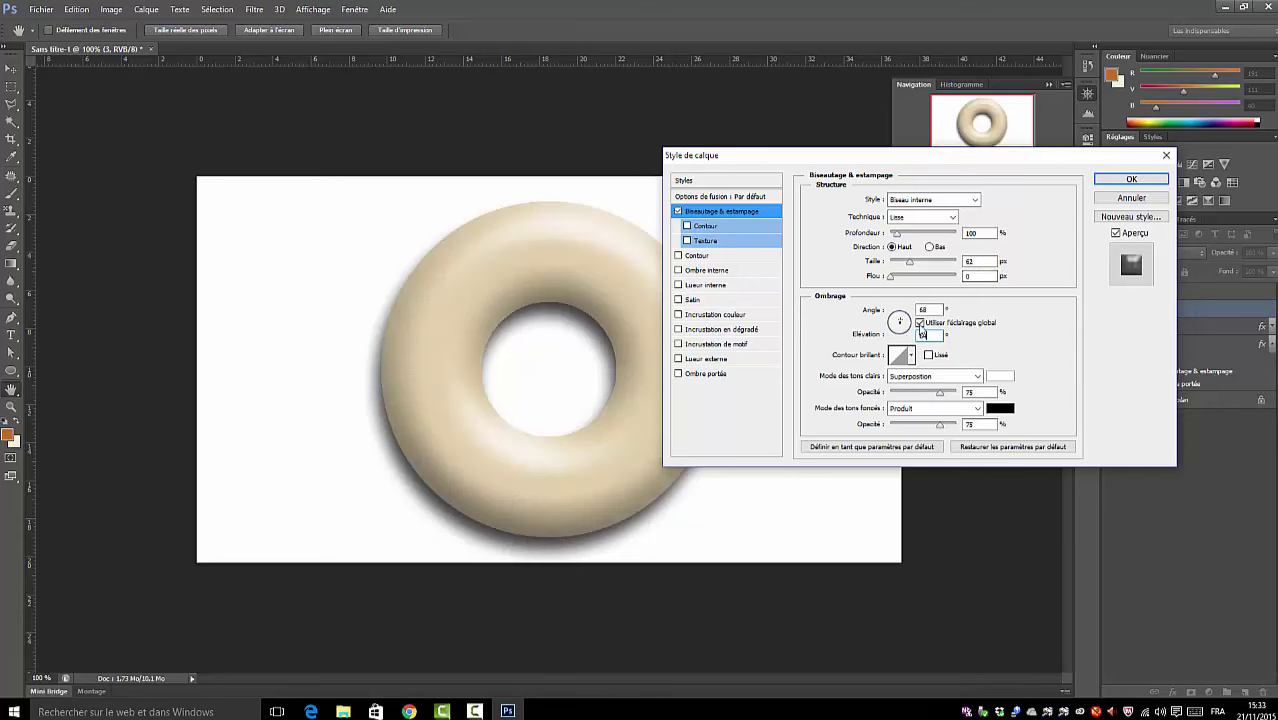
# - Turn off global lighting (Utiliser l'éclairage global) for layer 3's bevel
pyautogui.click(919, 323)
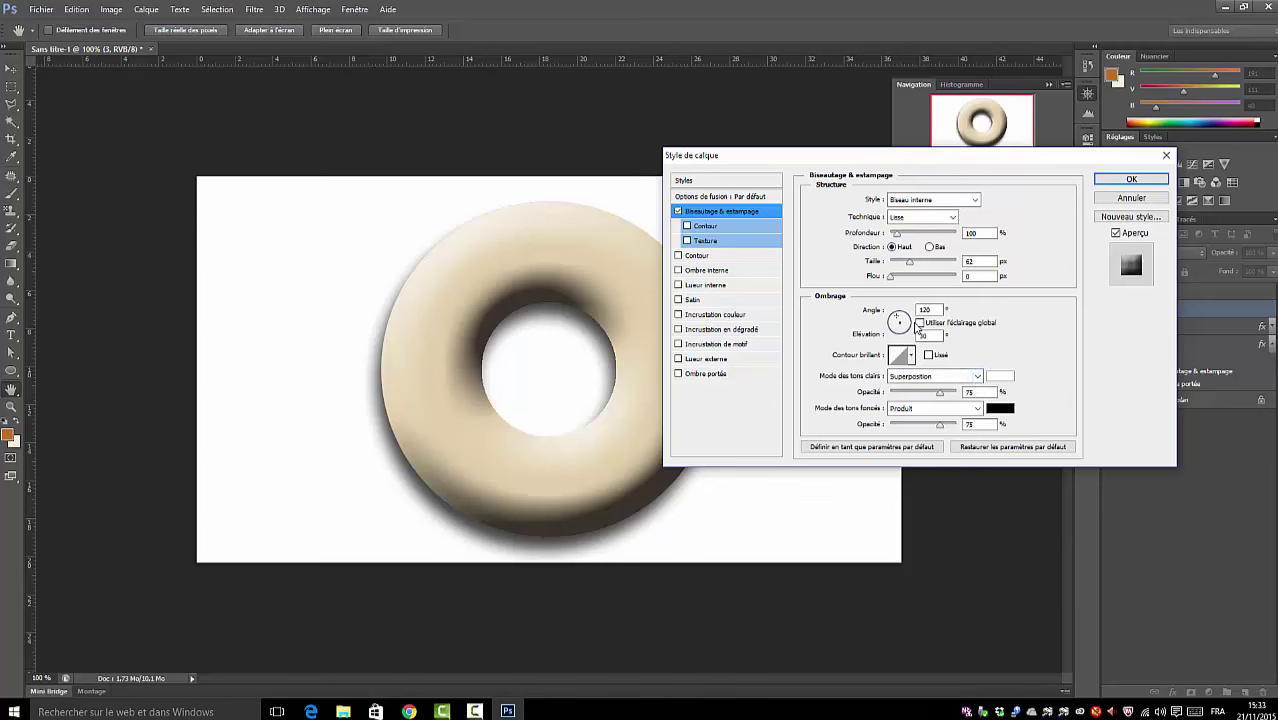
pyautogui.click(920, 325)
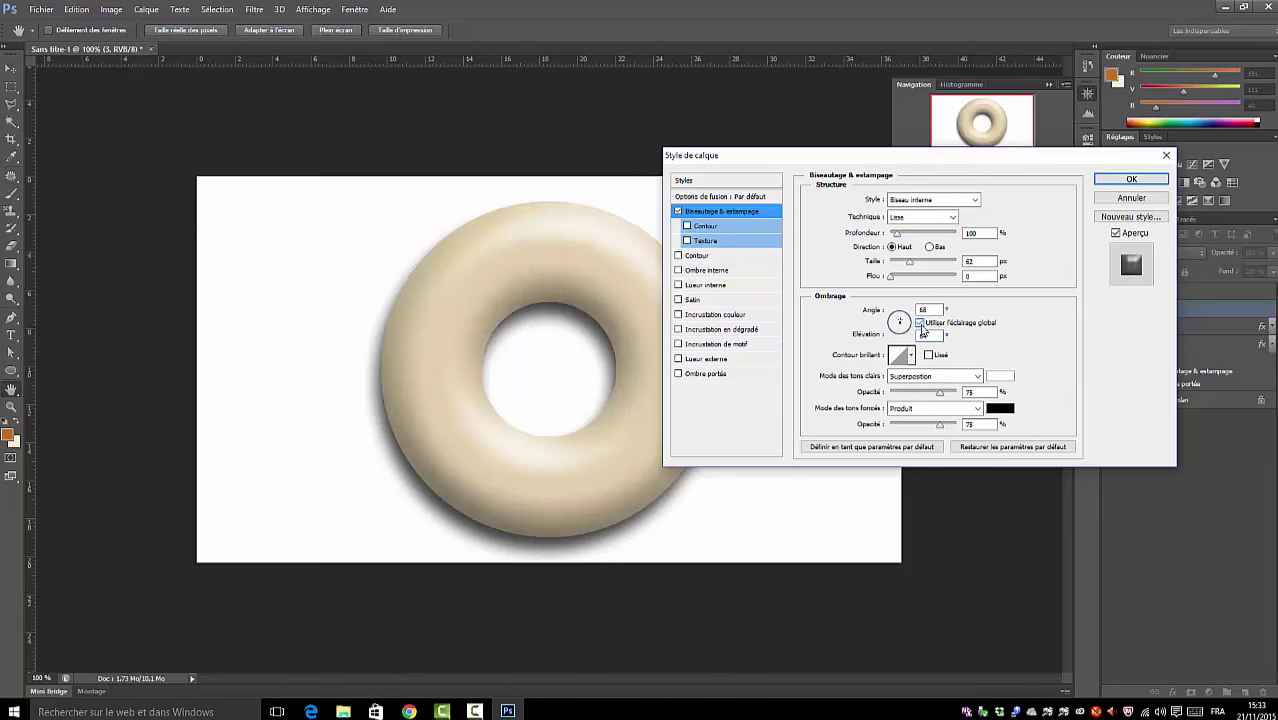
pyautogui.click(920, 324)
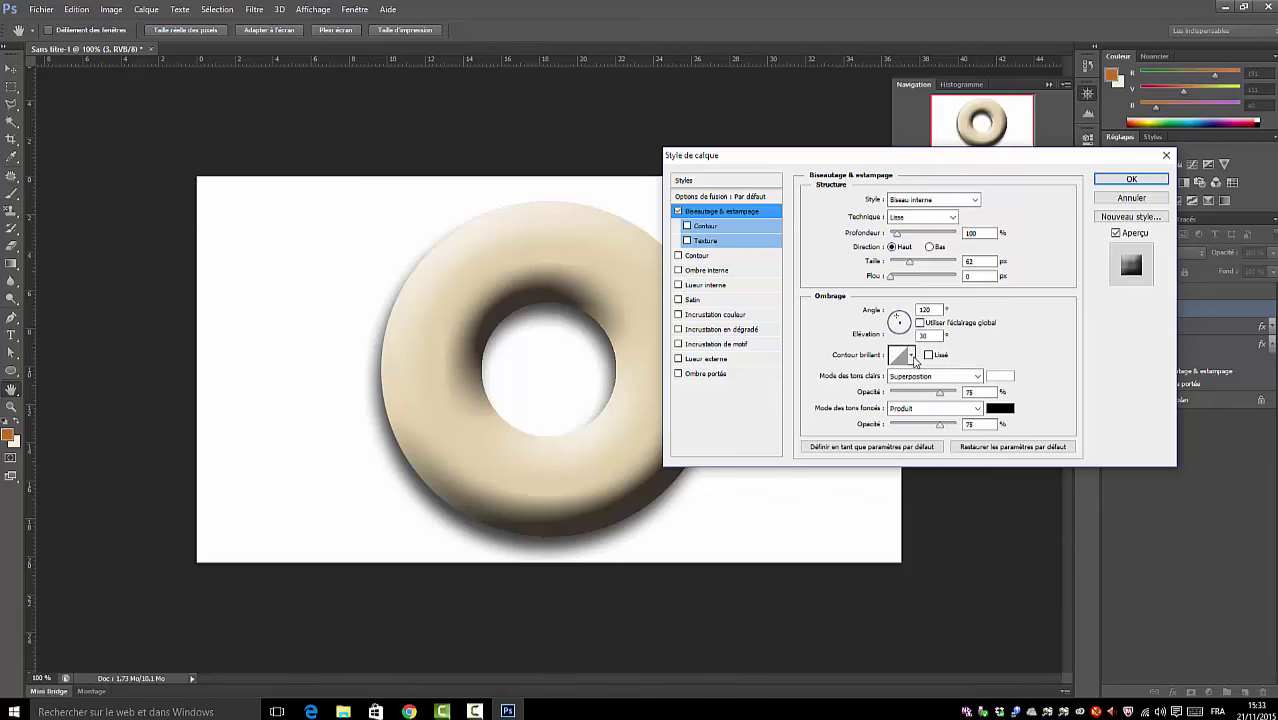
# - Choose the rounded gloss contour that starts the second row of presets and enable its anti-aliasing (Lissé)
pyautogui.click(911, 357)
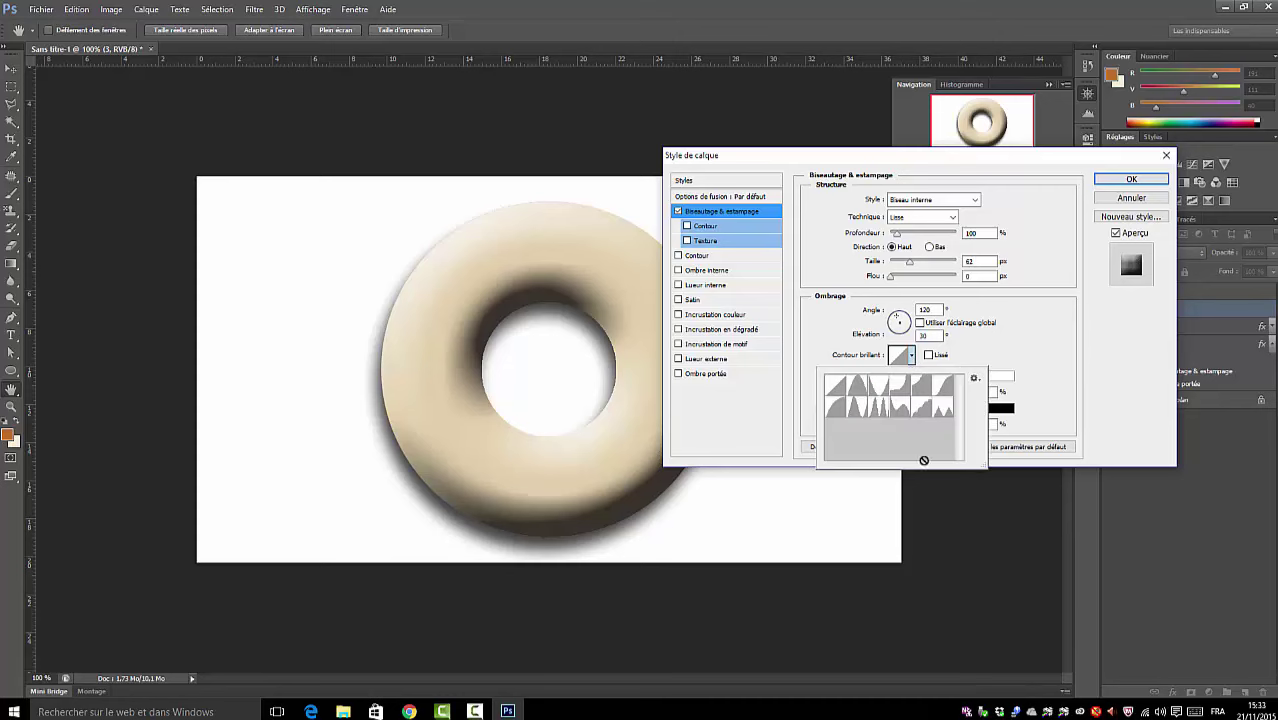
pyautogui.click(838, 413)
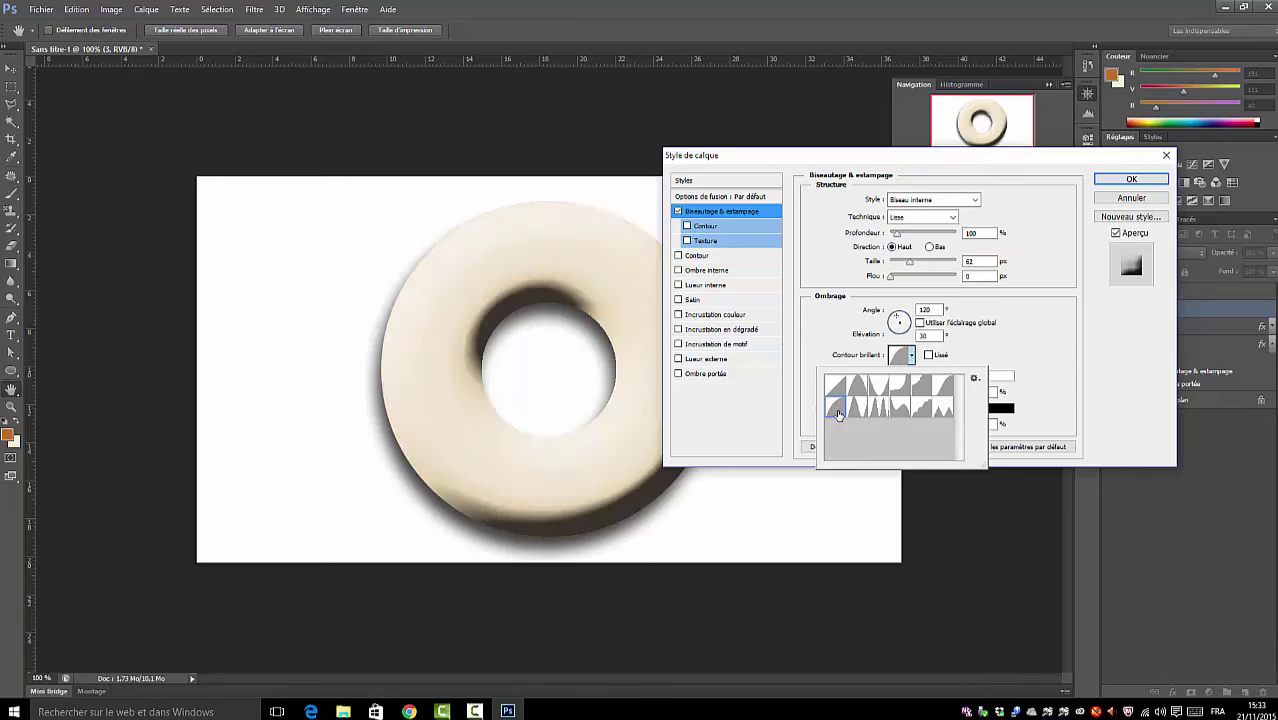
pyautogui.click(1055, 345)
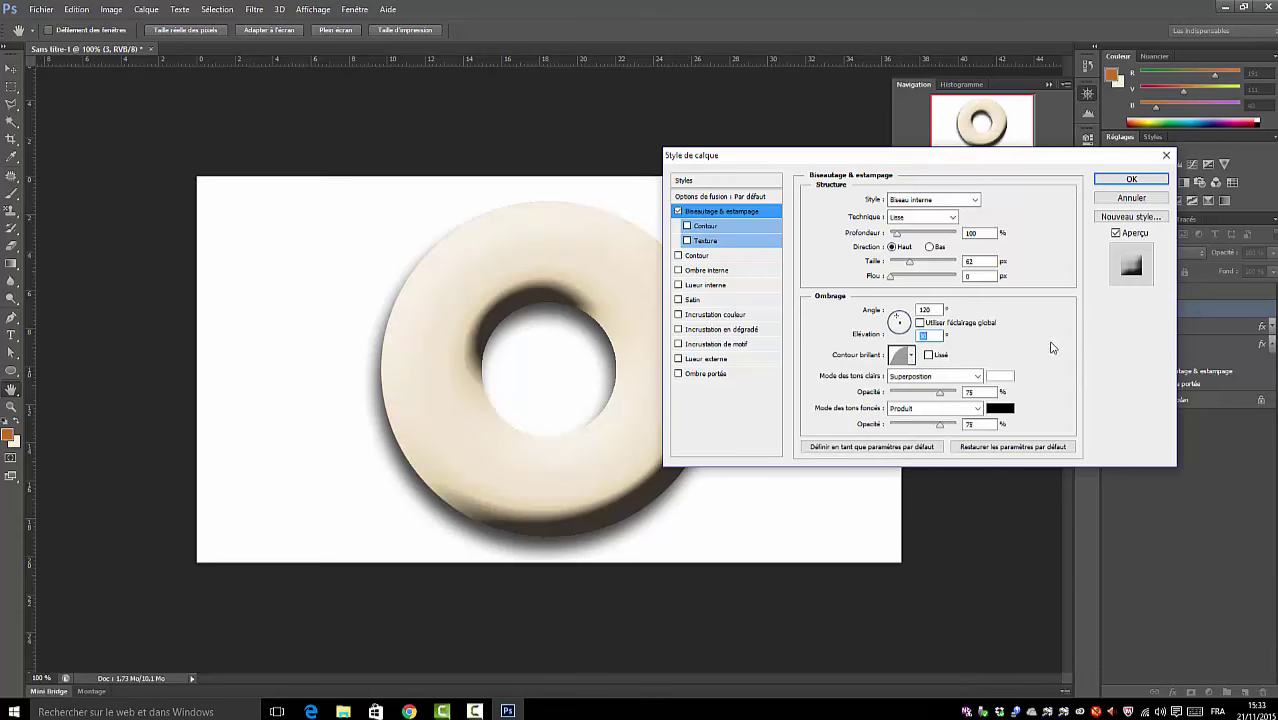
pyautogui.click(929, 355)
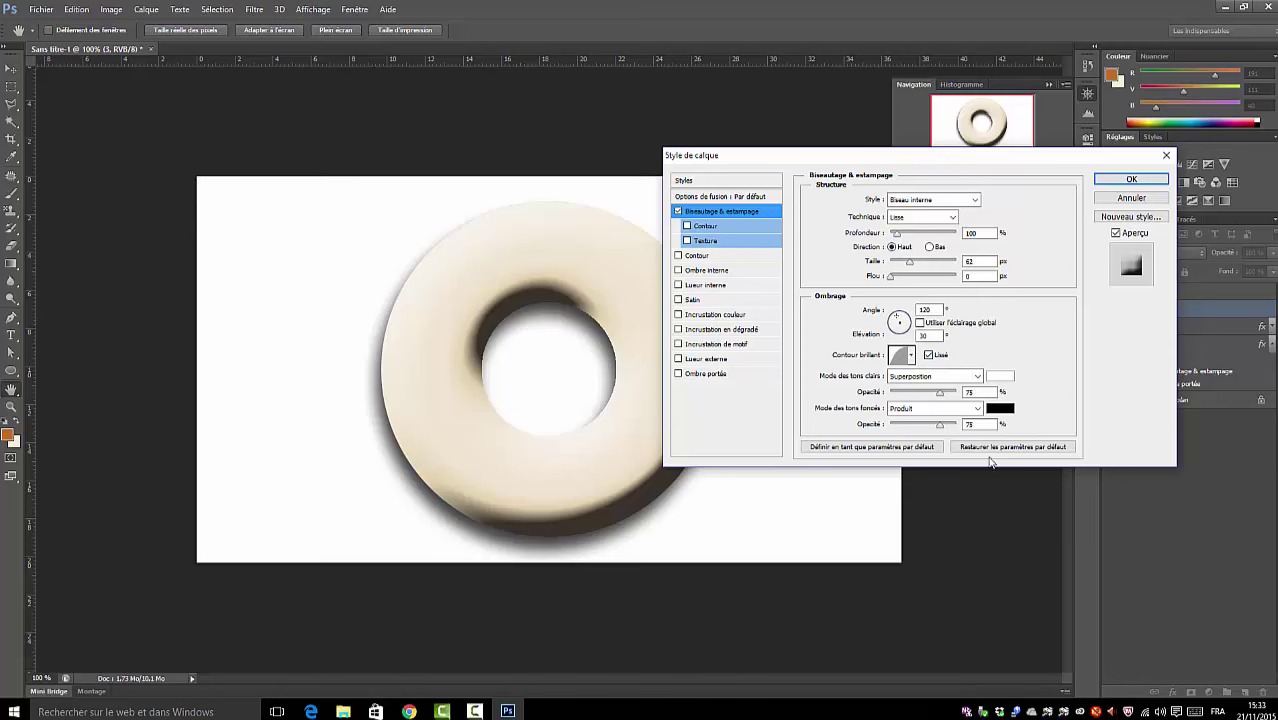
# - Set the bevel's highlight colour to ffe4bd and its shadow opacity to 0%
pyautogui.click(1000, 377)
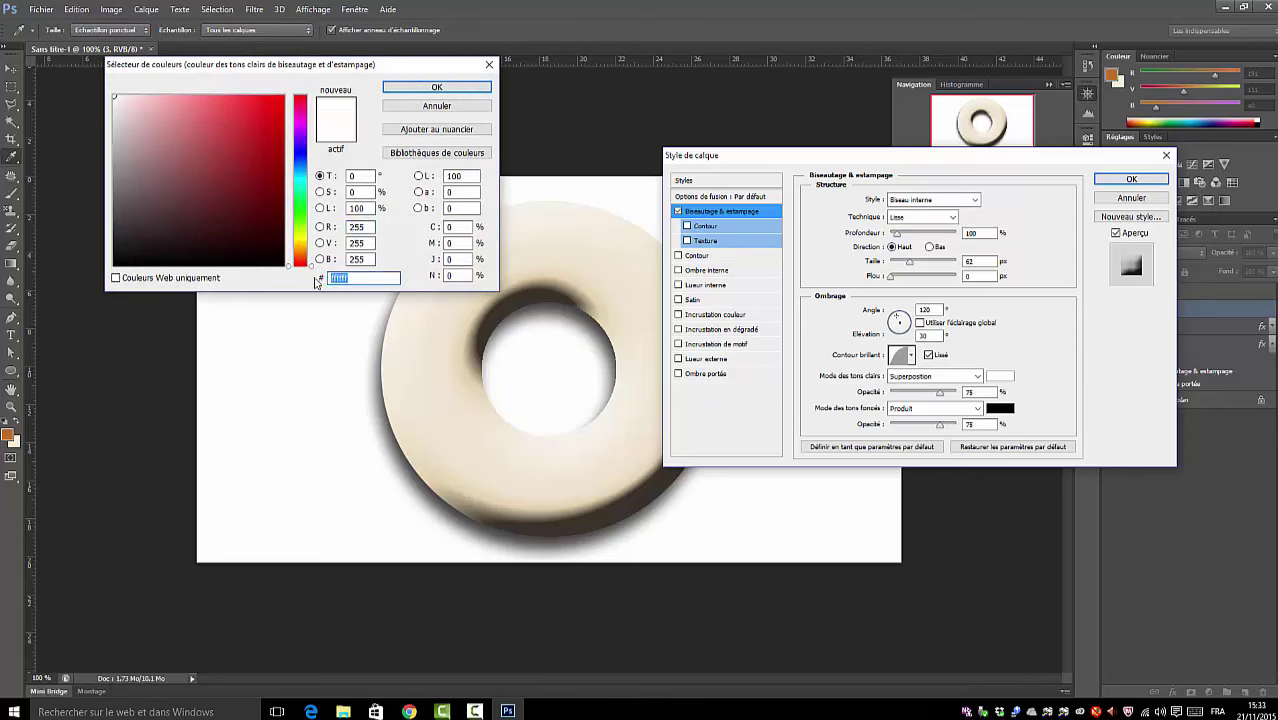
pyautogui.write('ffe')
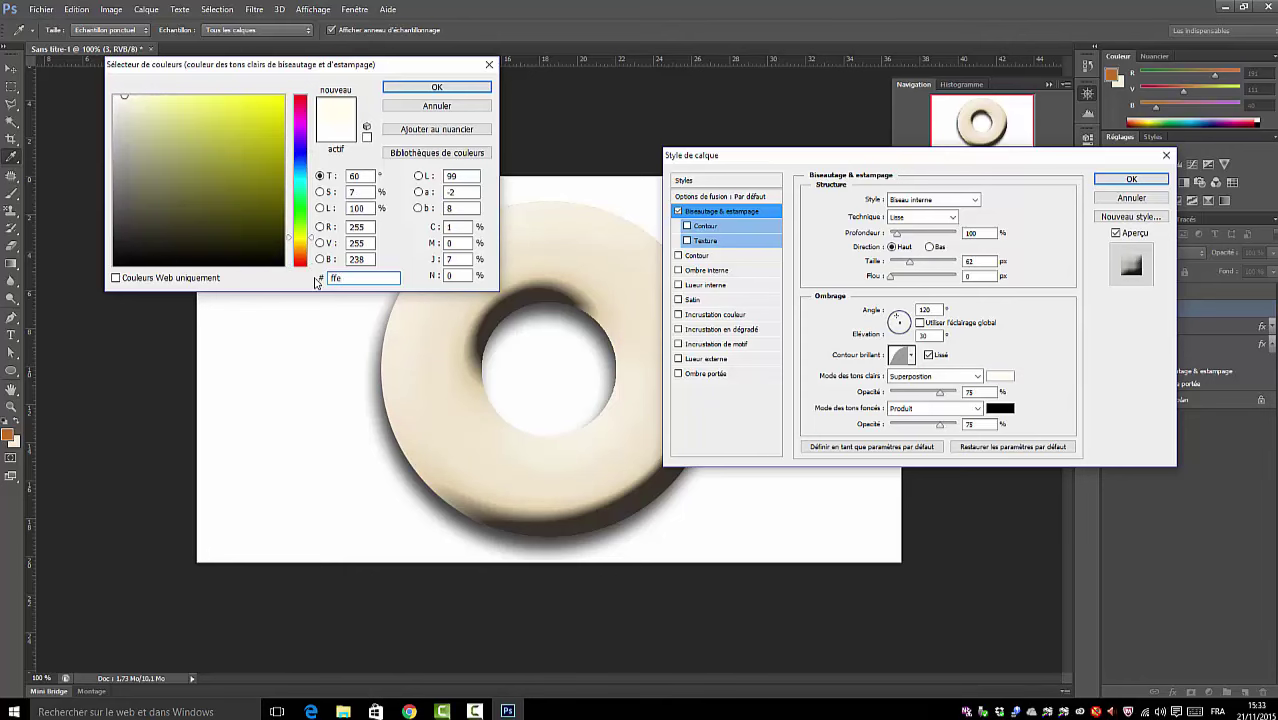
pyautogui.write('4')
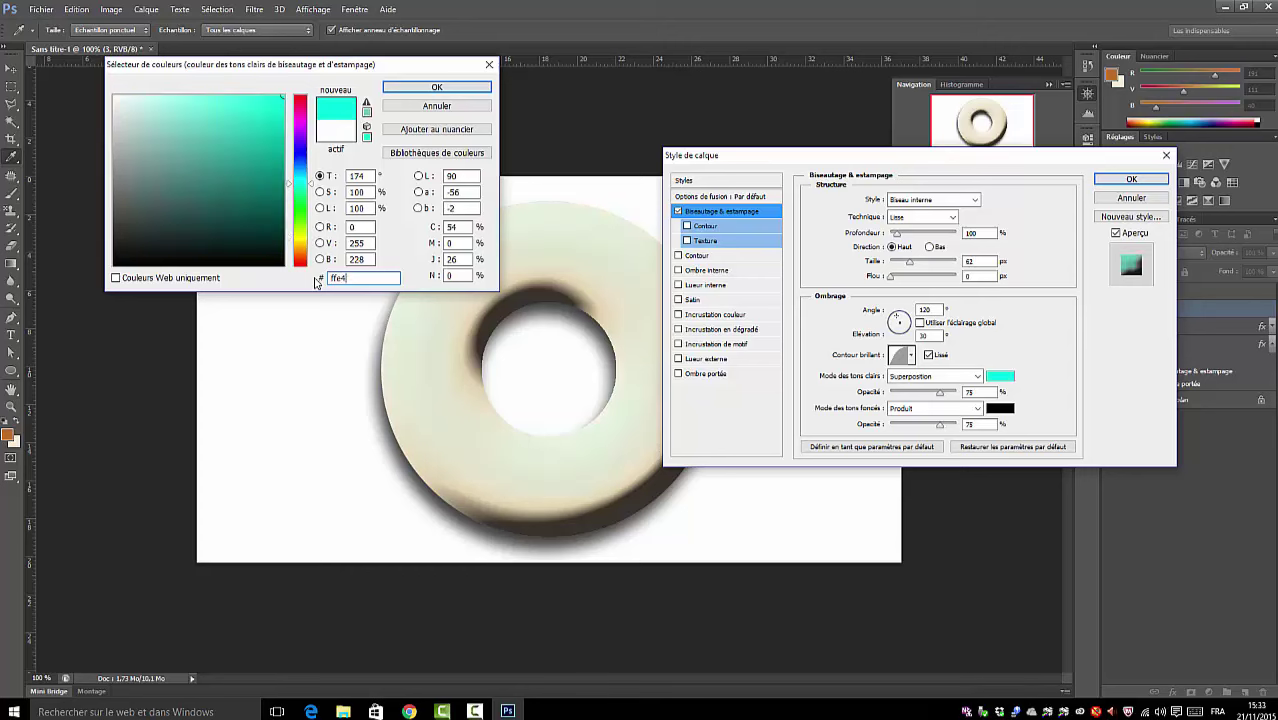
pyautogui.write('bd')
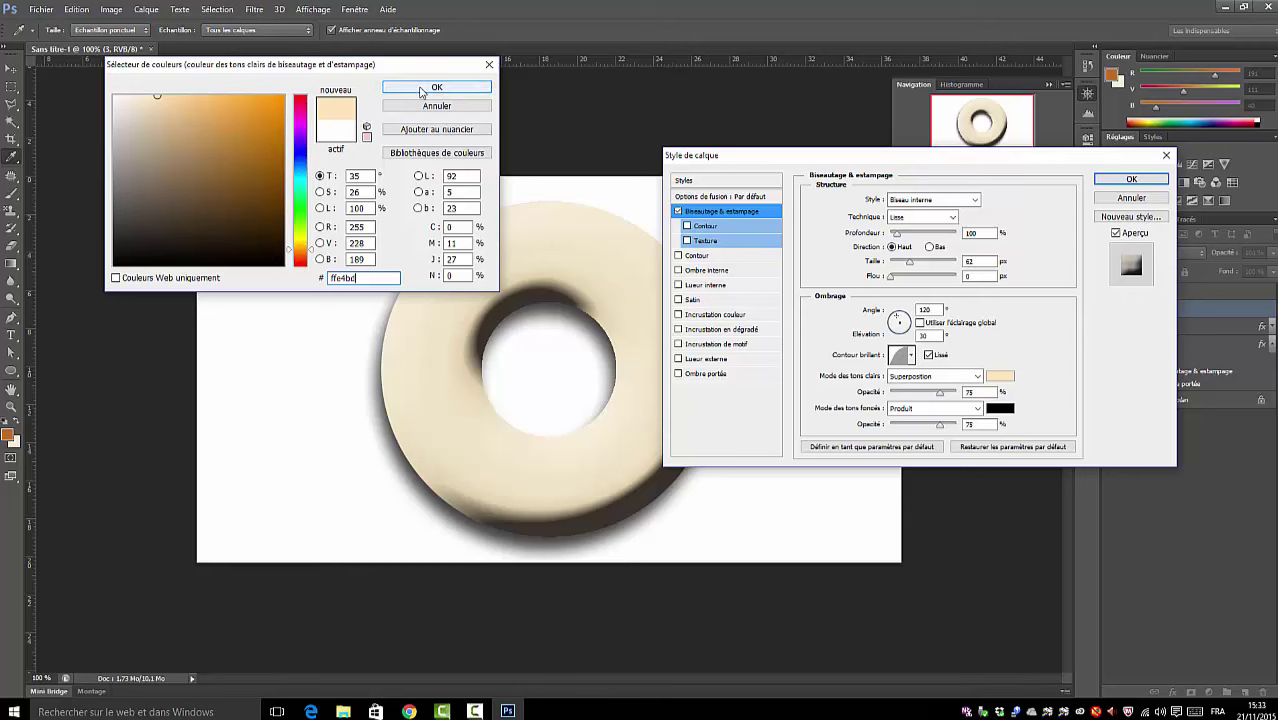
pyautogui.click(421, 90)
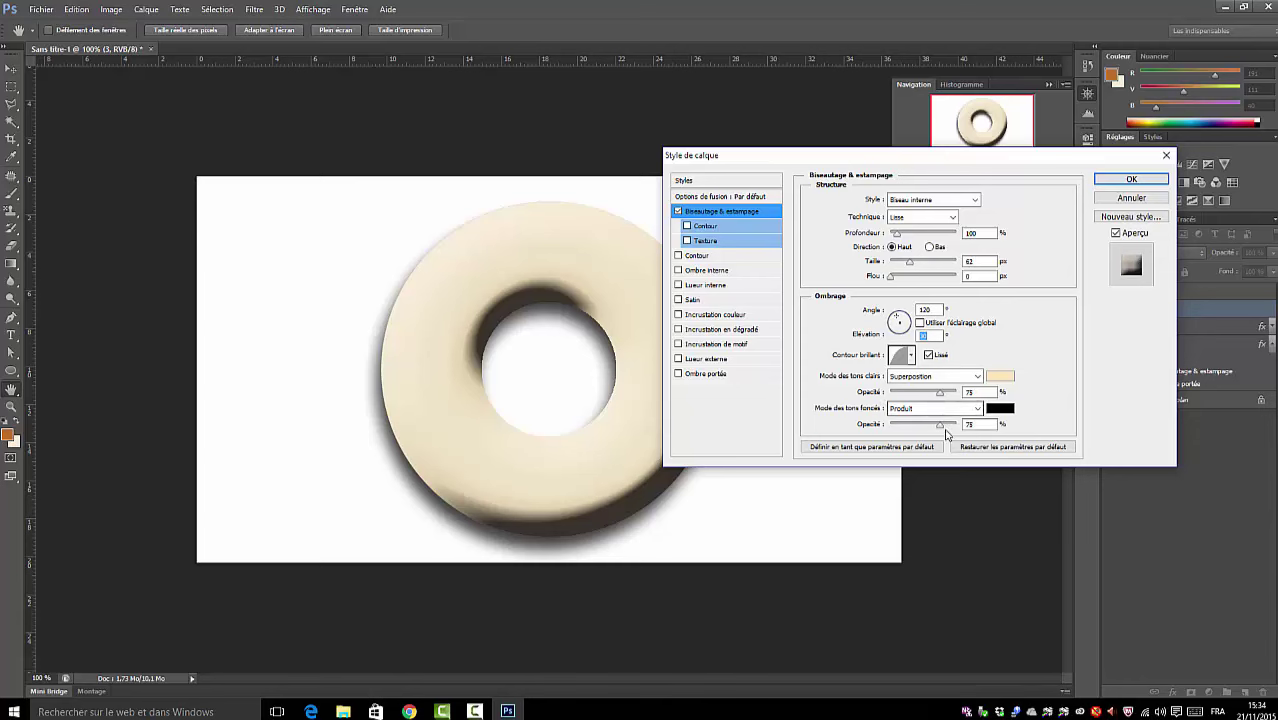
pyautogui.moveTo(940, 428); pyautogui.dragTo(889, 428)
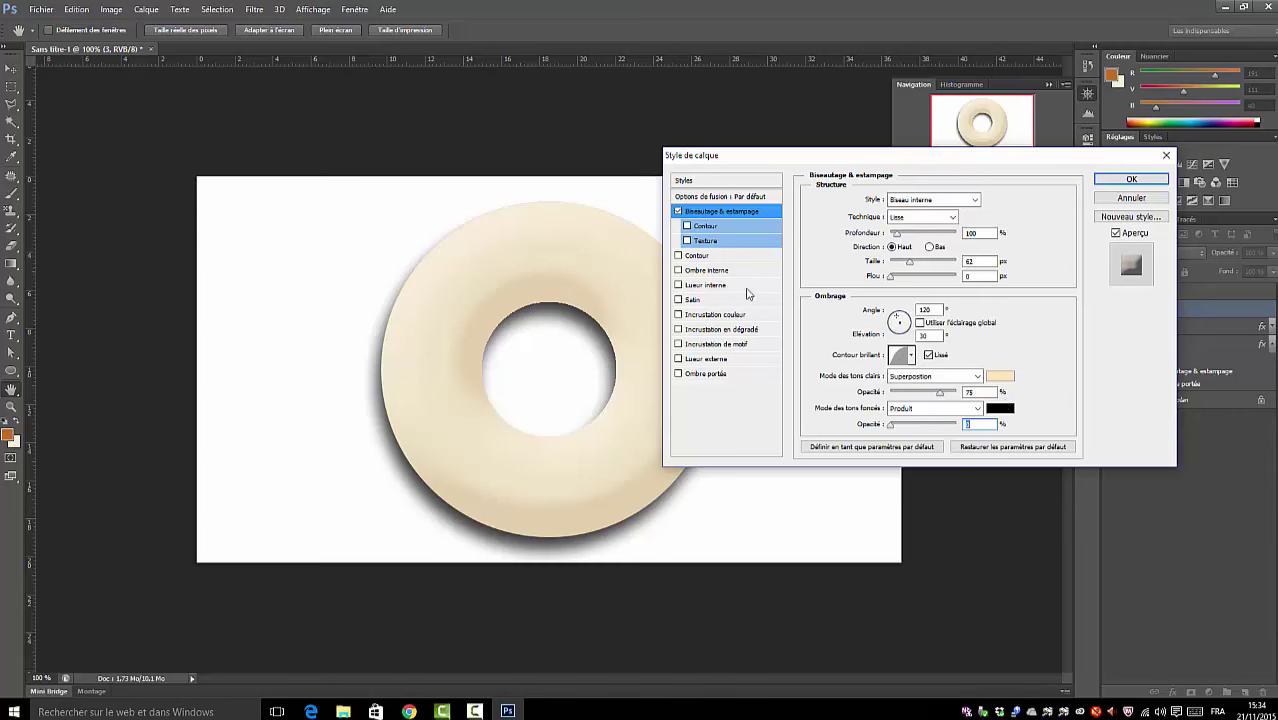
# - Enable the bevel's Texture on layer 3 and choose the Granit gris pattern for it
pyautogui.click(687, 242)
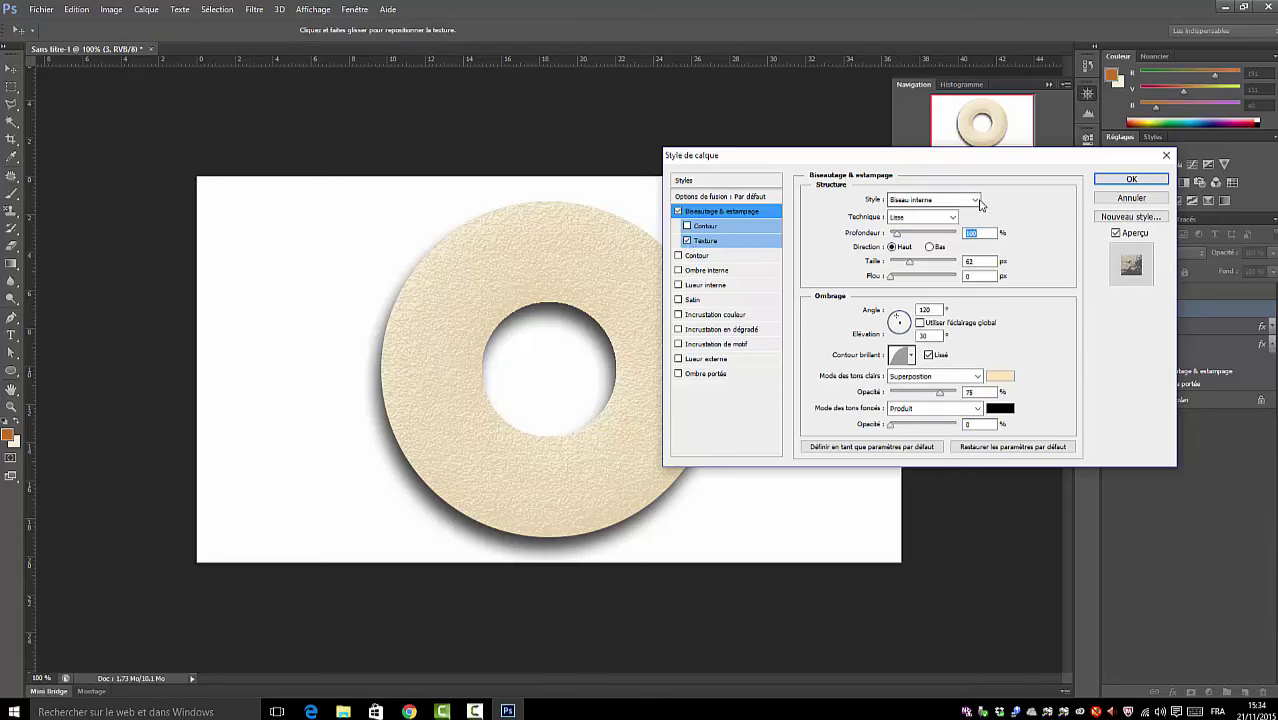
pyautogui.click(710, 241)
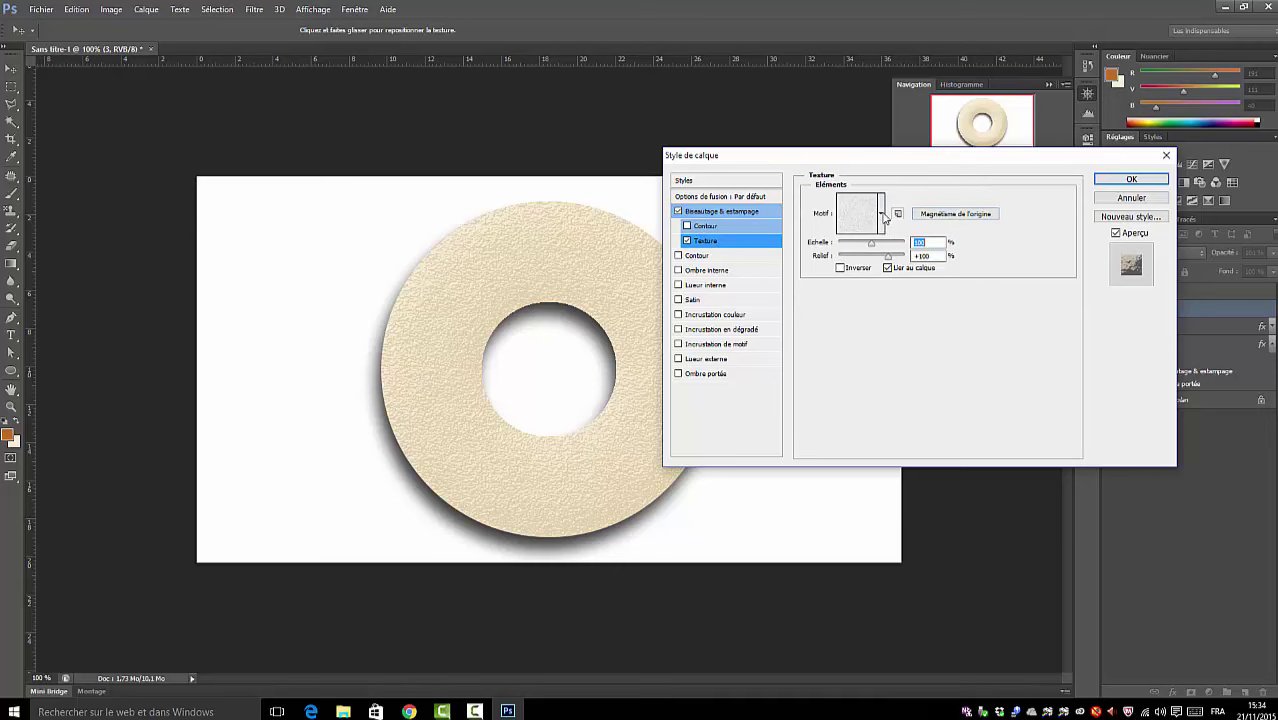
pyautogui.click(881, 214)
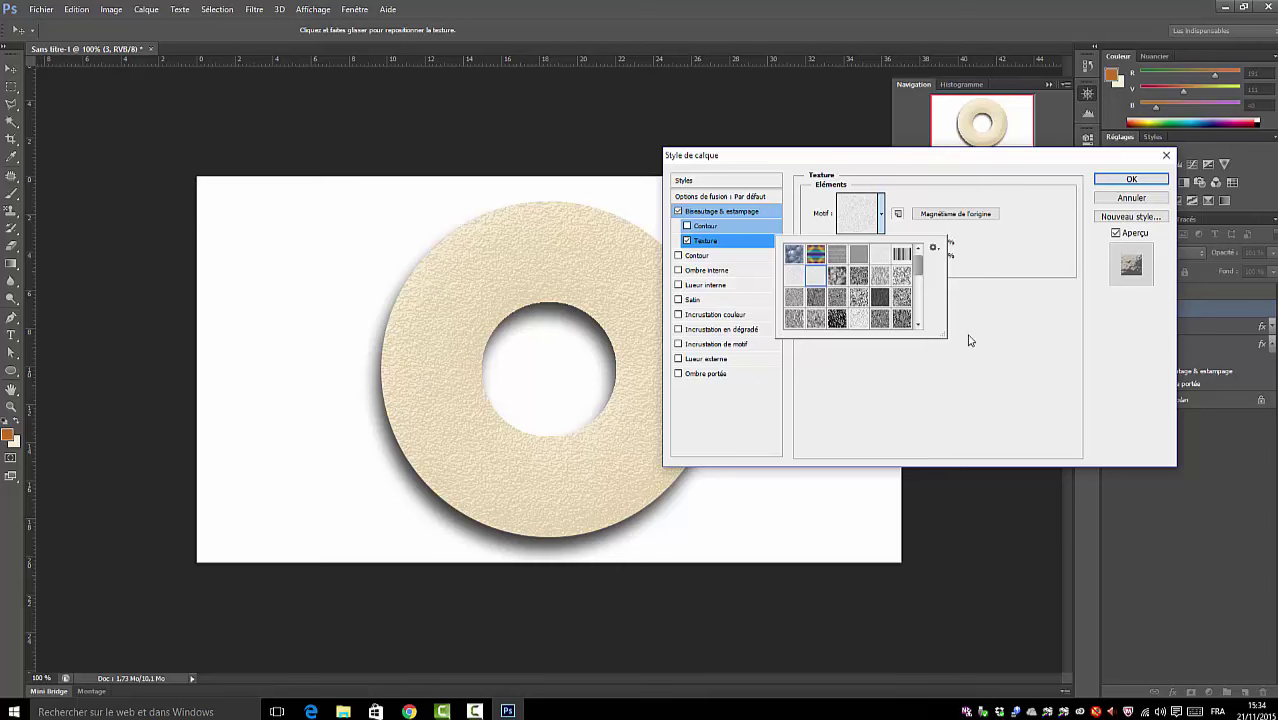
pyautogui.click(880, 254)
pyautogui.click(882, 255)
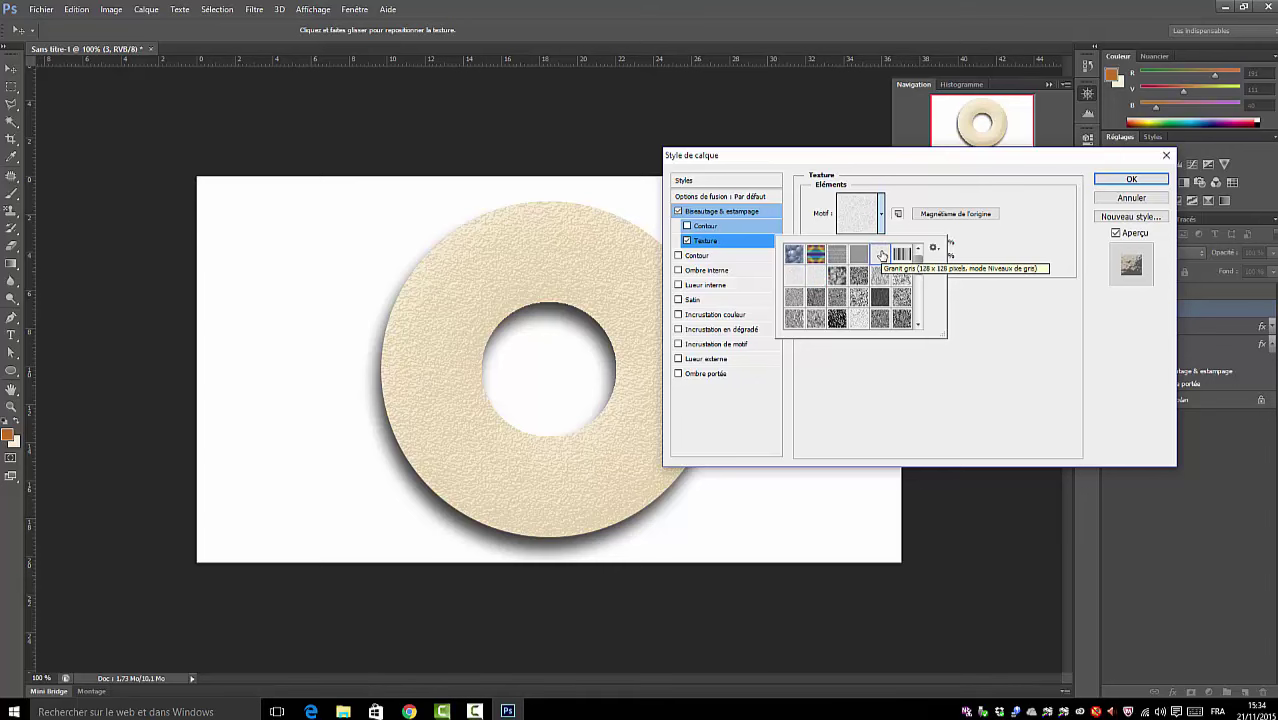
# - Try several other texture patterns on layer 3 and reselect Granit gris
pyautogui.click(858, 319)
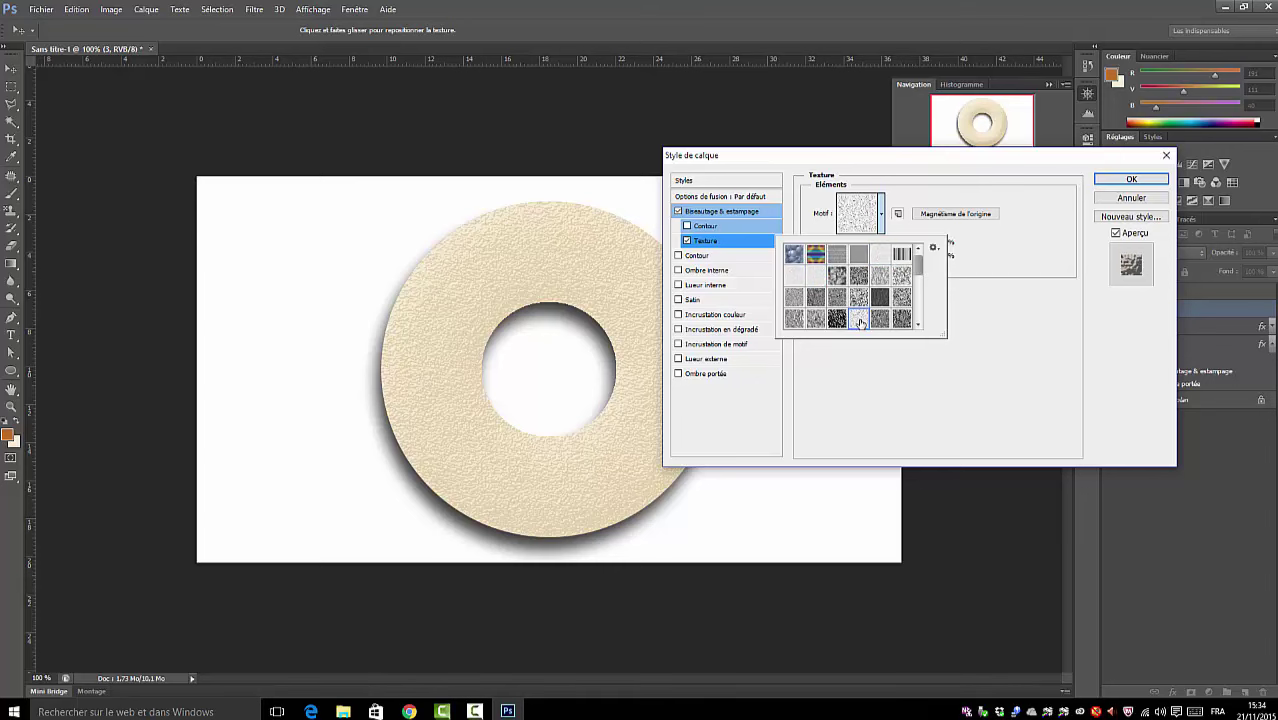
pyautogui.click(816, 320)
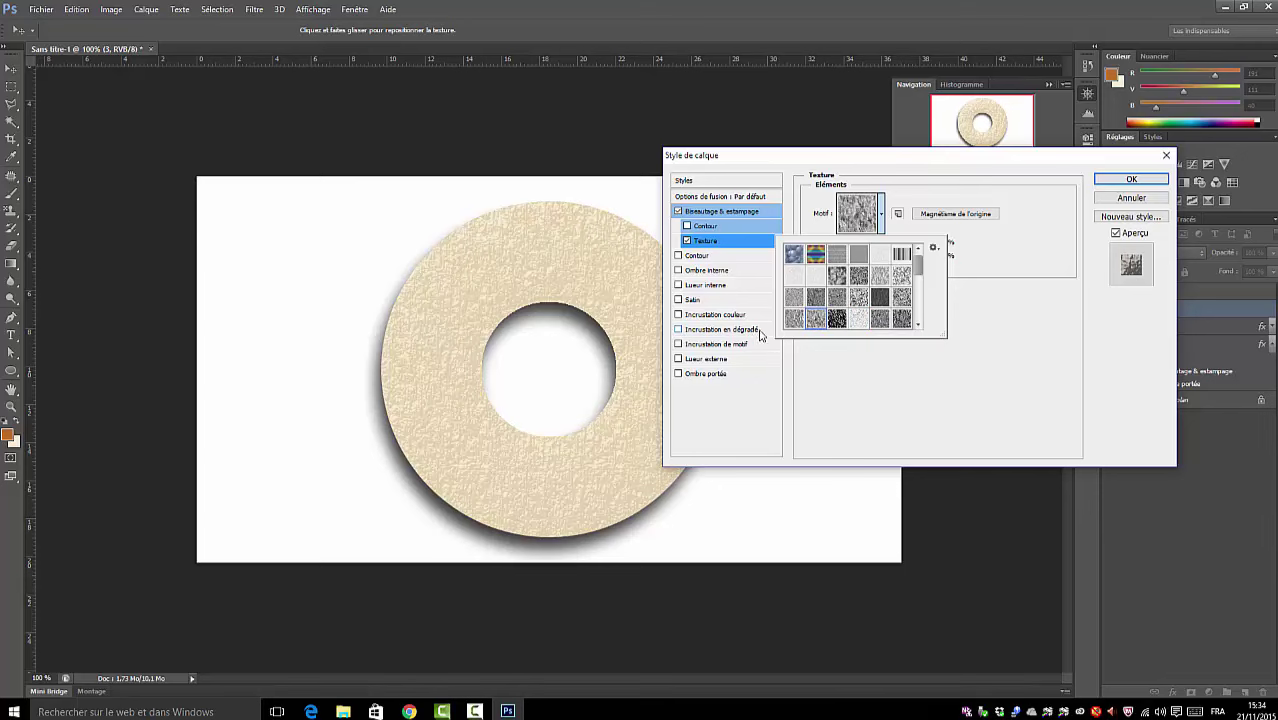
pyautogui.click(793, 322)
pyautogui.moveTo(916, 268); pyautogui.dragTo(917, 292)
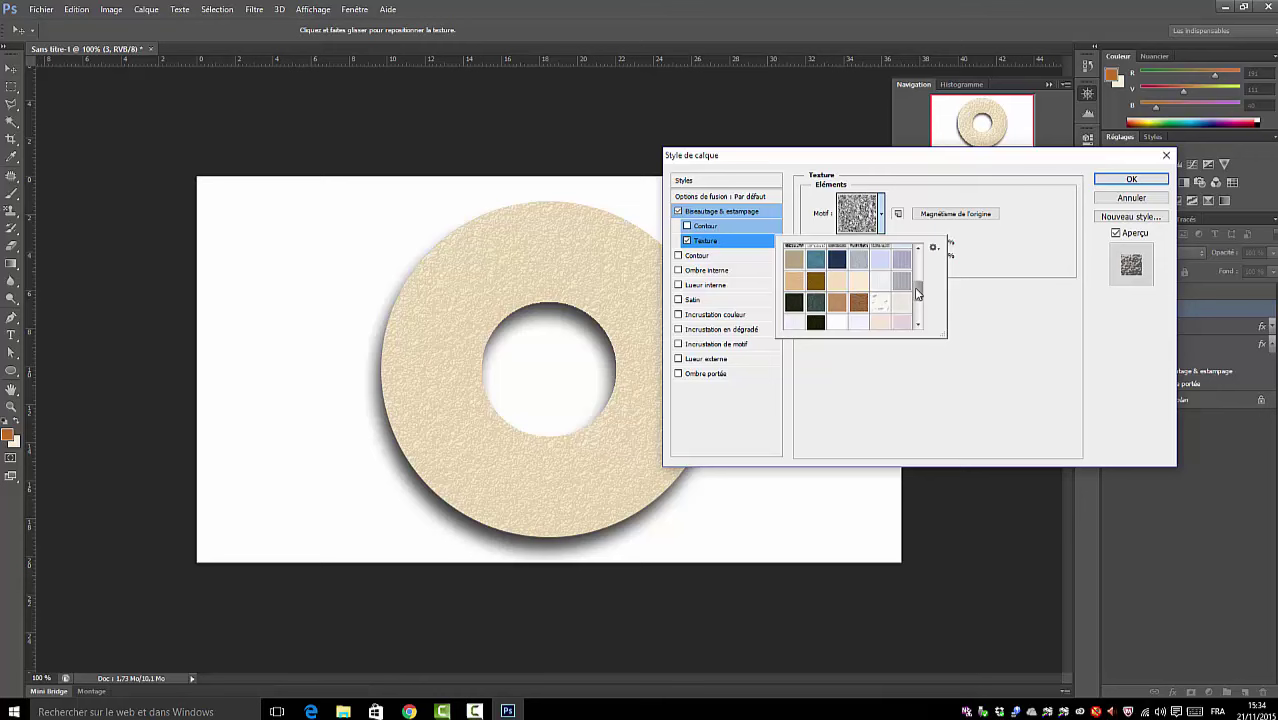
pyautogui.click(857, 285)
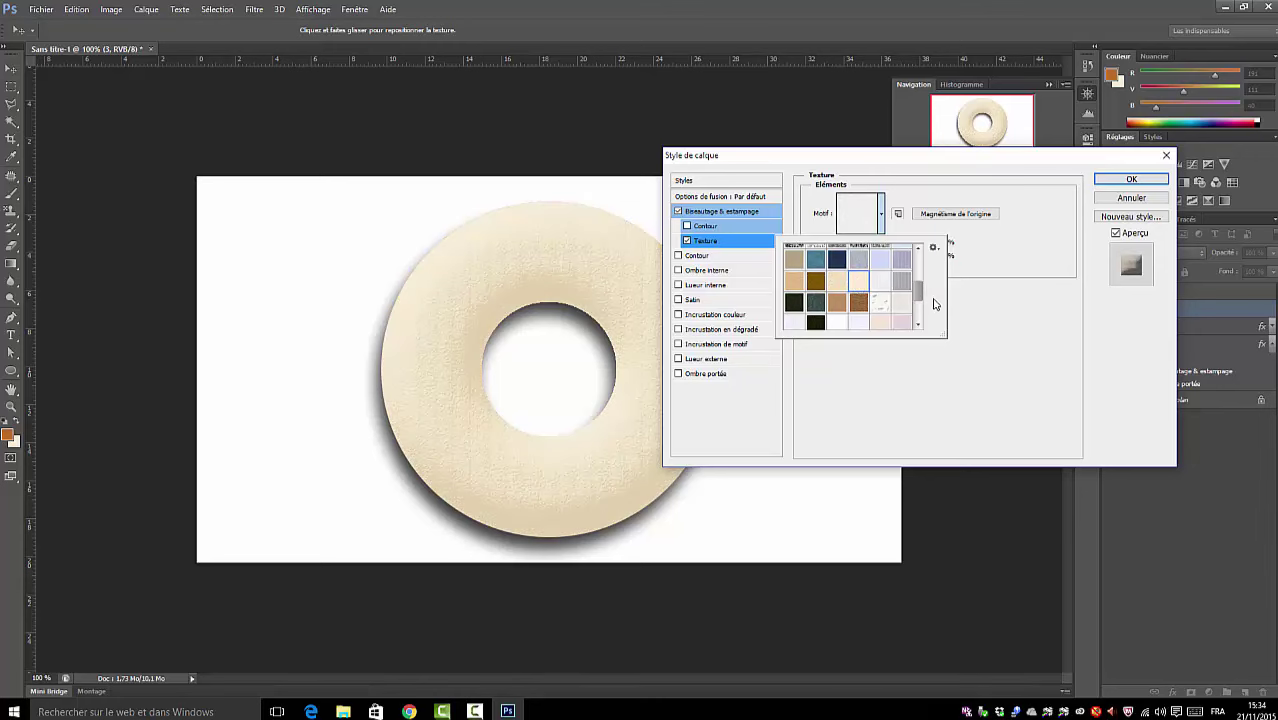
pyautogui.moveTo(918, 300); pyautogui.dragTo(920, 258)
pyautogui.click(798, 280)
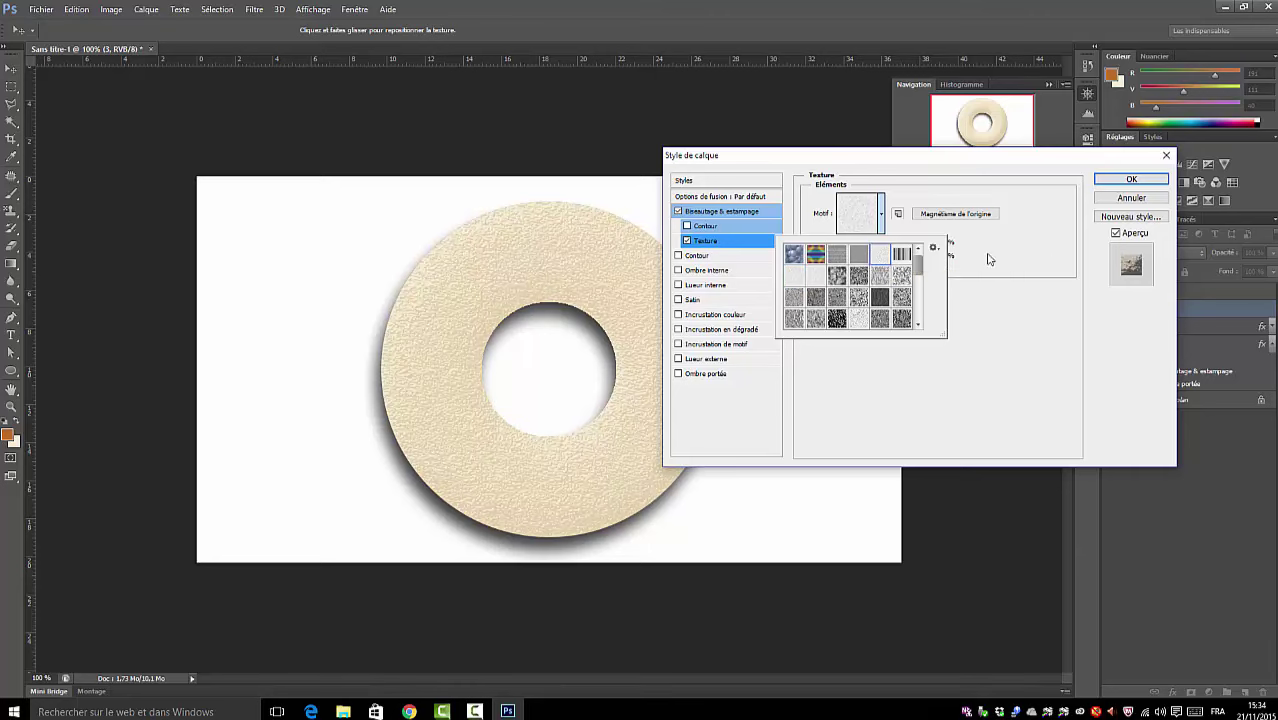
pyautogui.click(1047, 211)
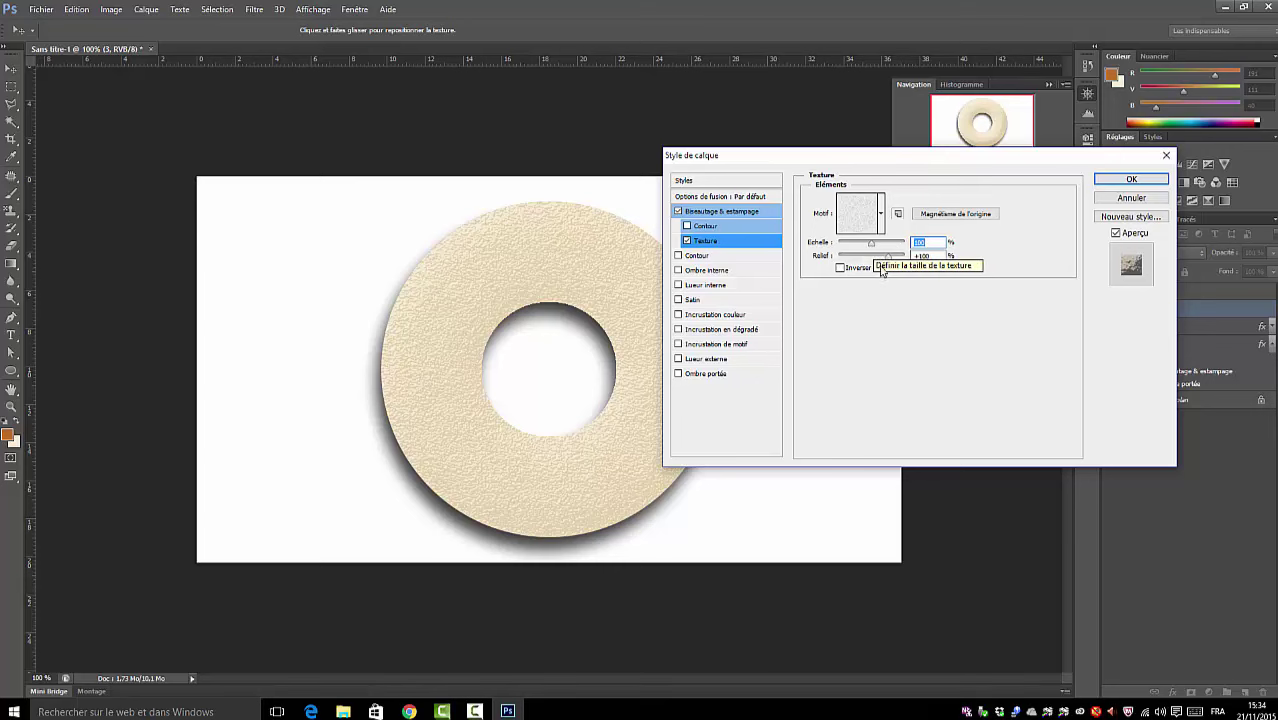
# - Finish layer 3's styles with a low positive texture relief and set the layer's blend mode to Produit
pyautogui.moveTo(888, 259); pyautogui.dragTo(873, 260)
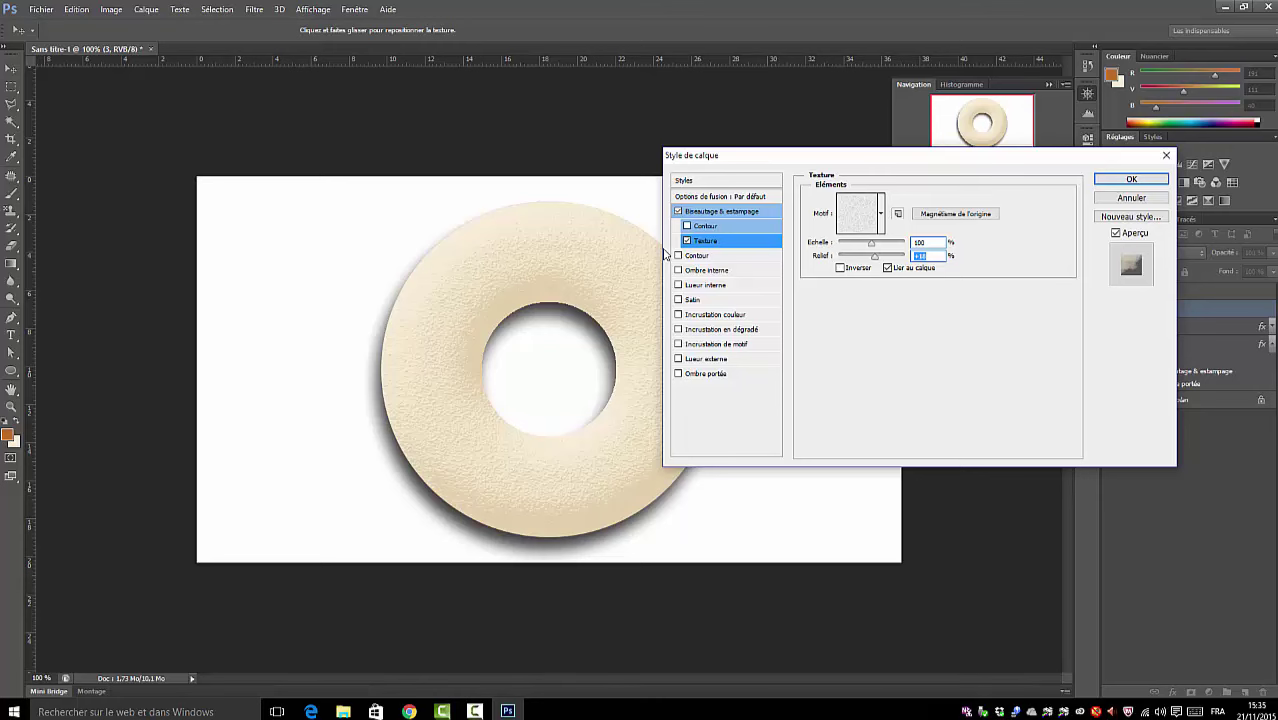
pyautogui.click(1119, 178)
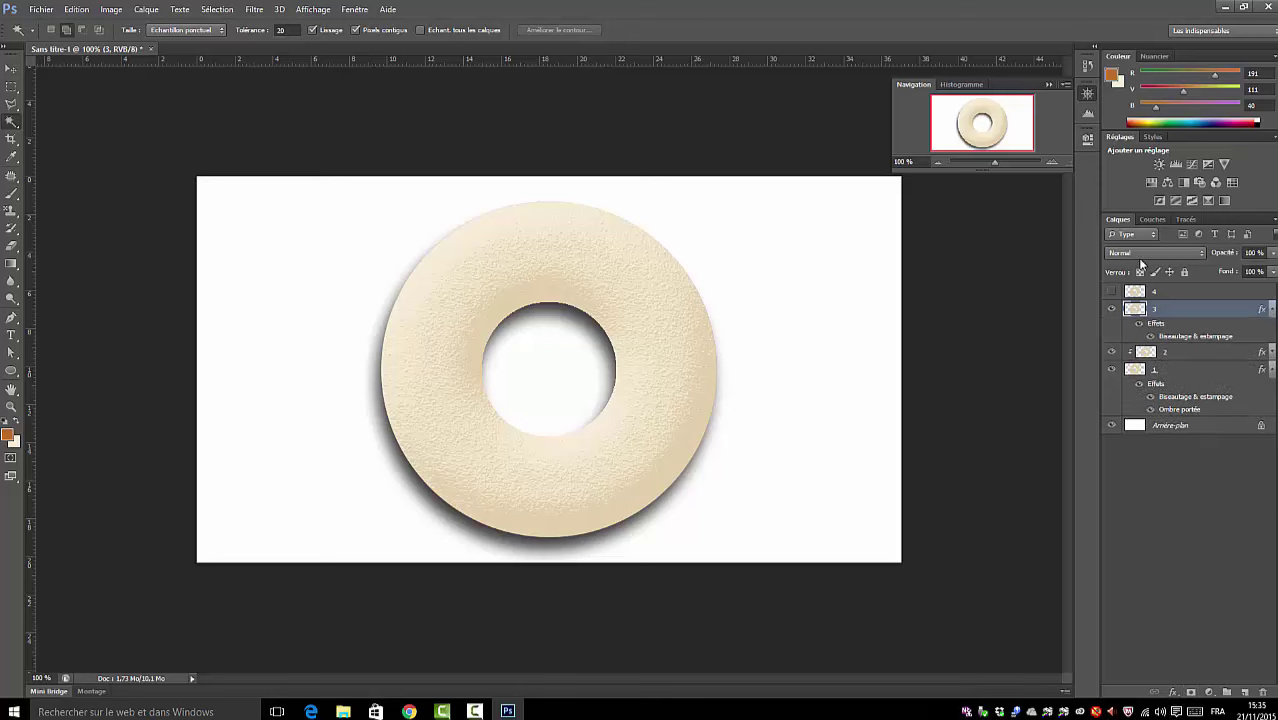
pyautogui.click(1199, 254)
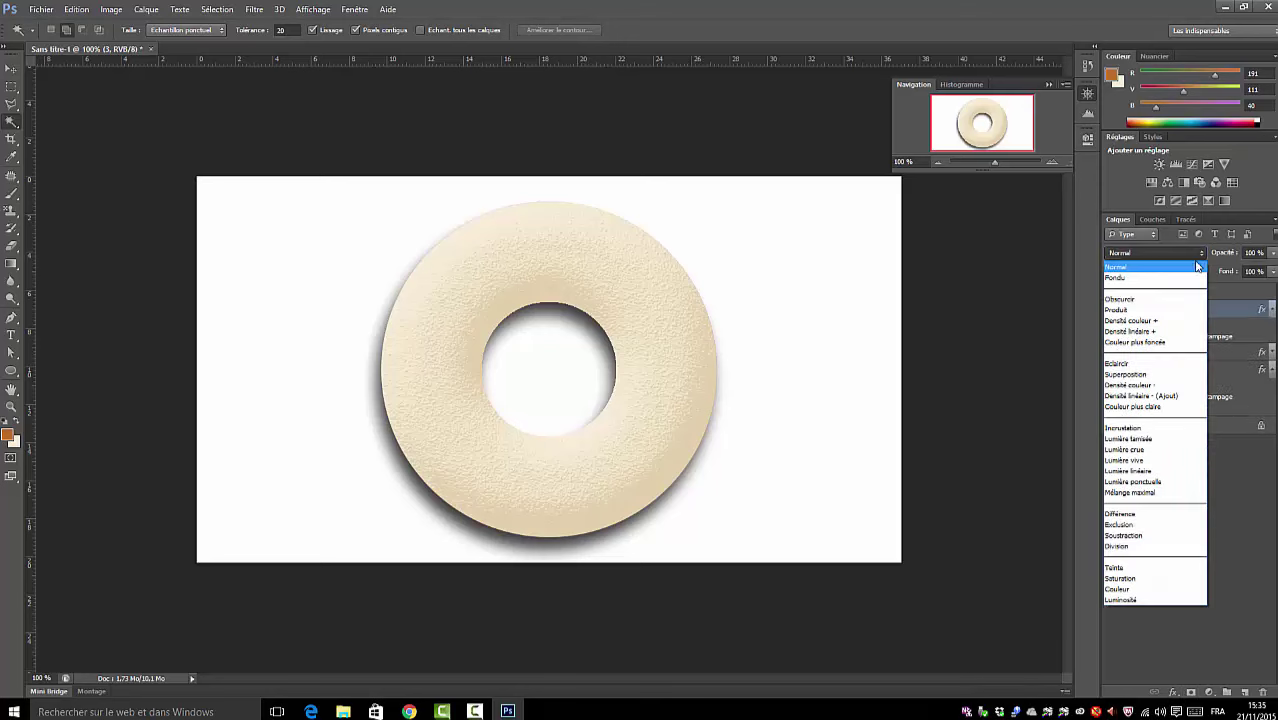
pyautogui.click(1150, 300)
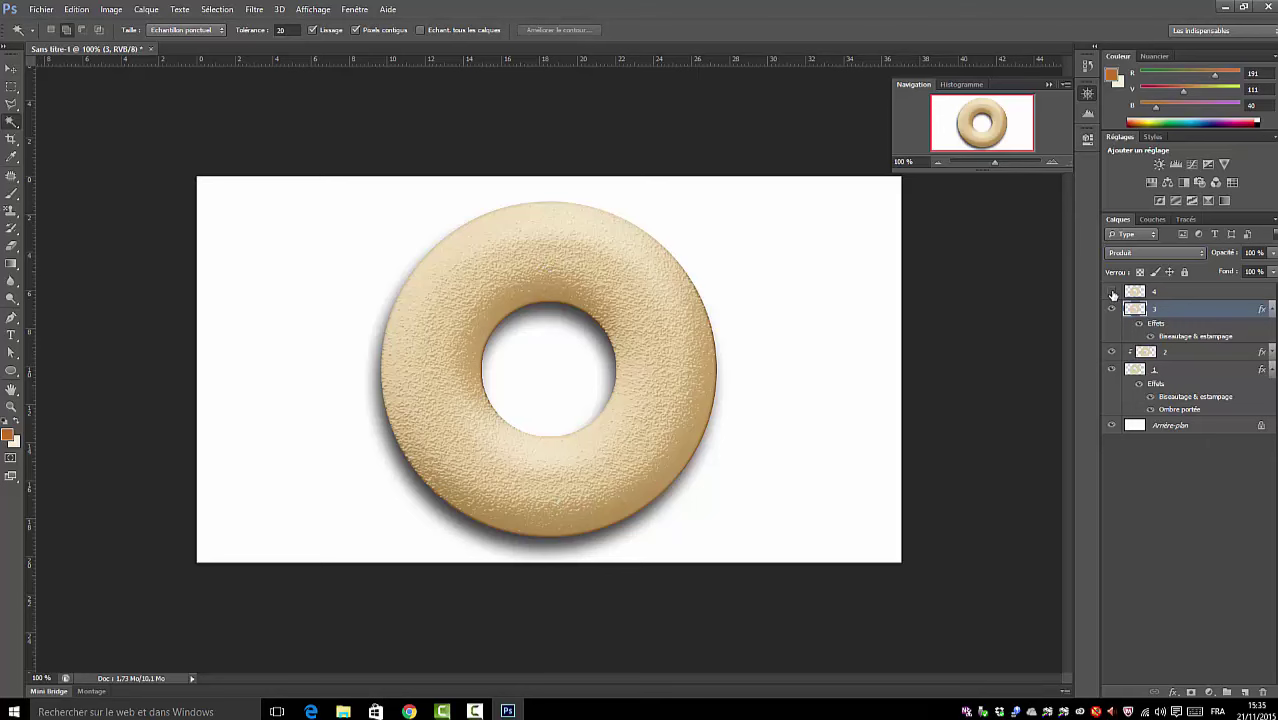
# - Show ring layer 4 and give it a Bevel & Emboss (Biseautage & estampage) with a size of 75 px
pyautogui.click(1111, 292)
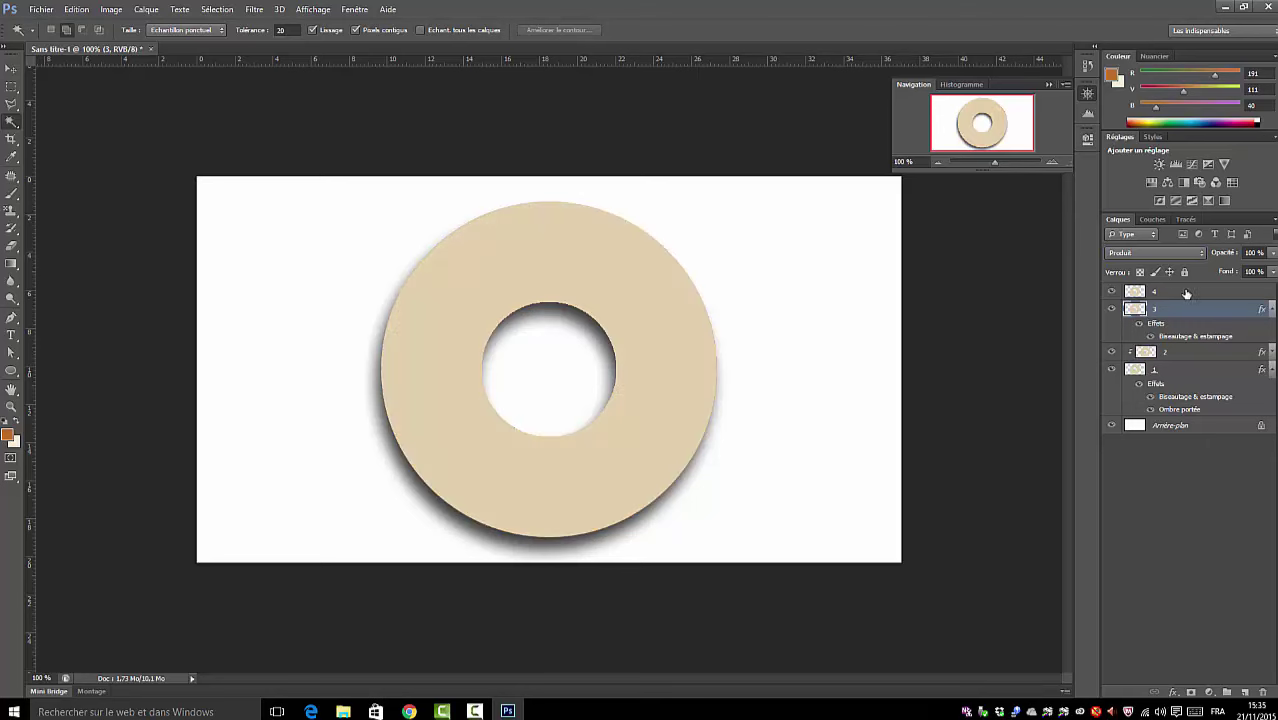
pyautogui.doubleClick(1136, 292)
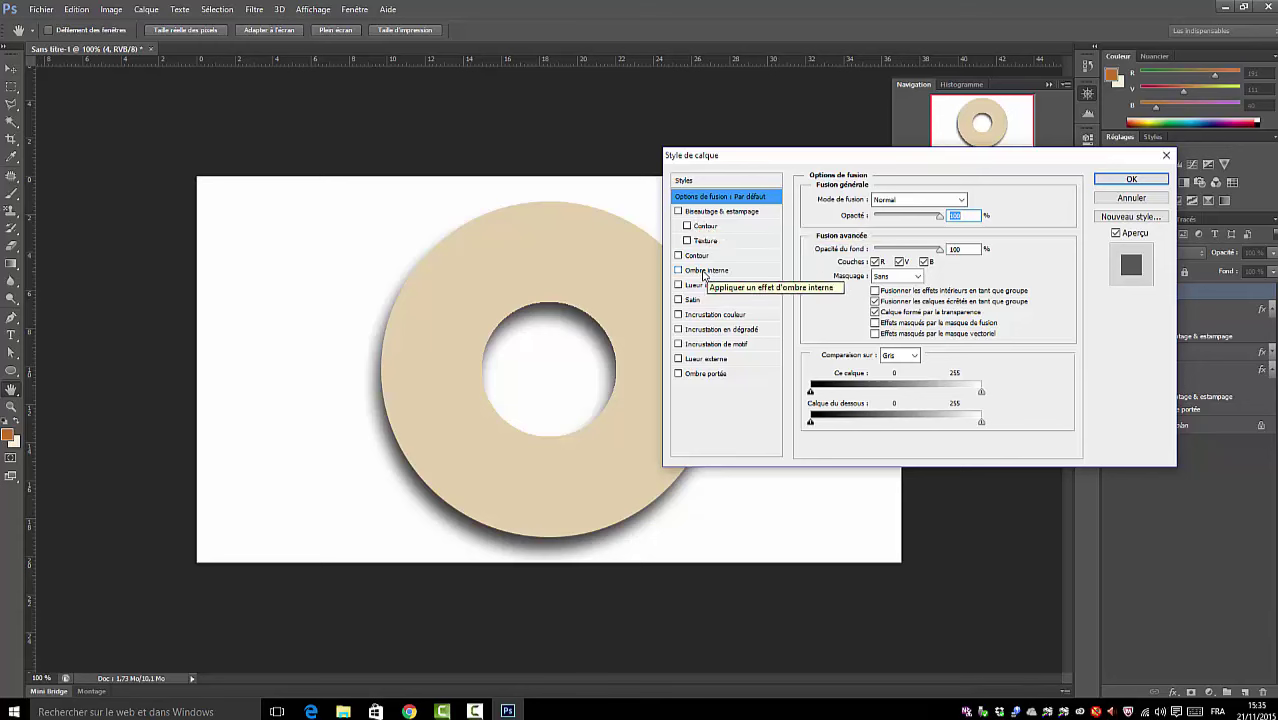
pyautogui.click(679, 212)
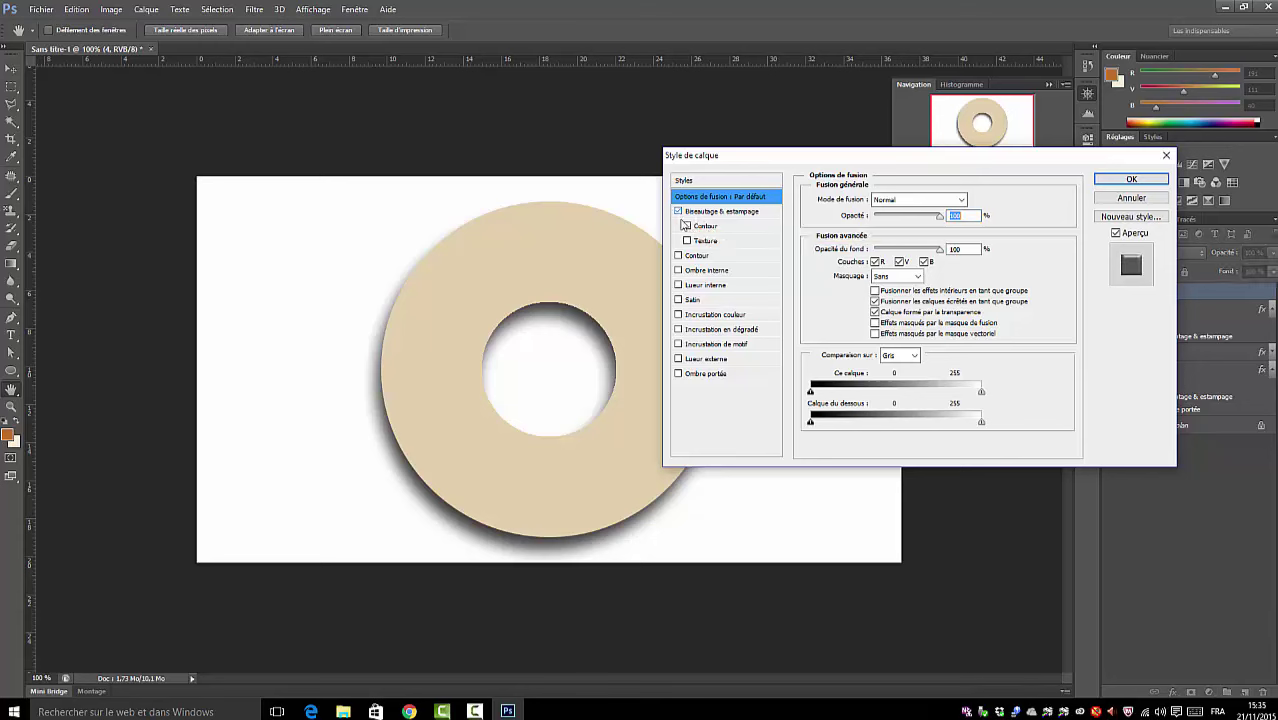
pyautogui.click(736, 213)
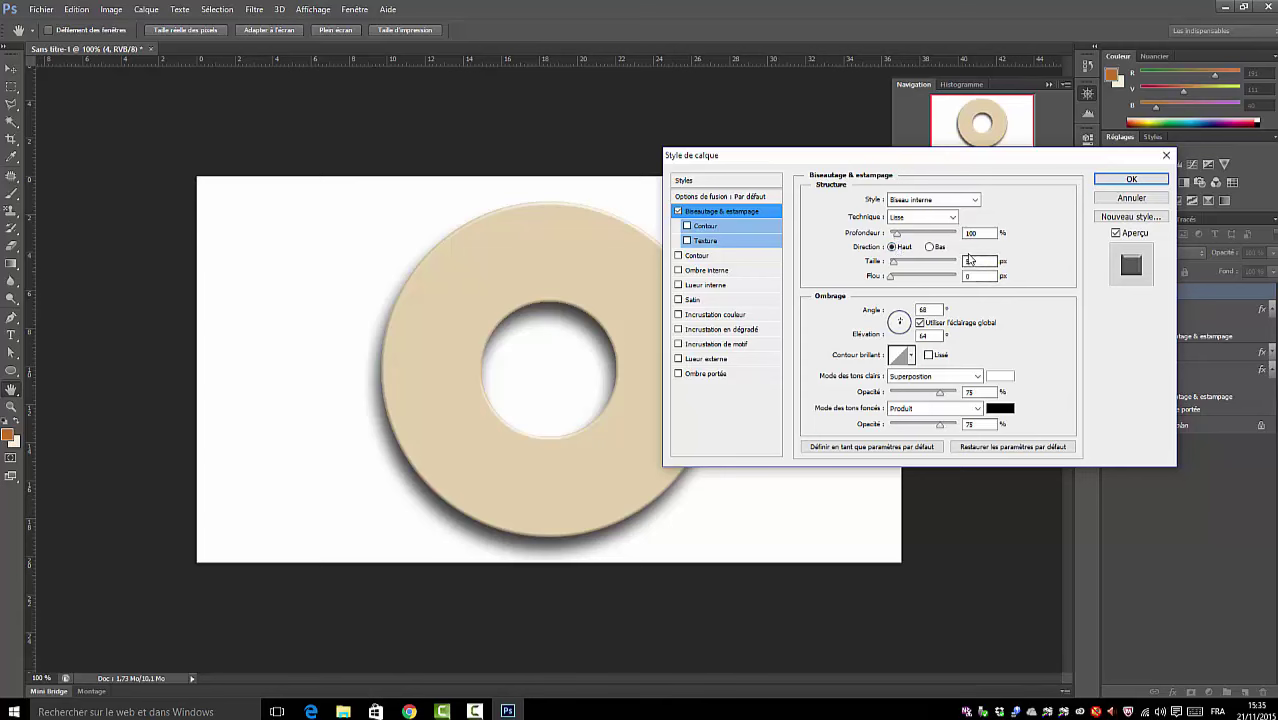
pyautogui.moveTo(976, 262); pyautogui.dragTo(960, 262)
pyautogui.write('75')
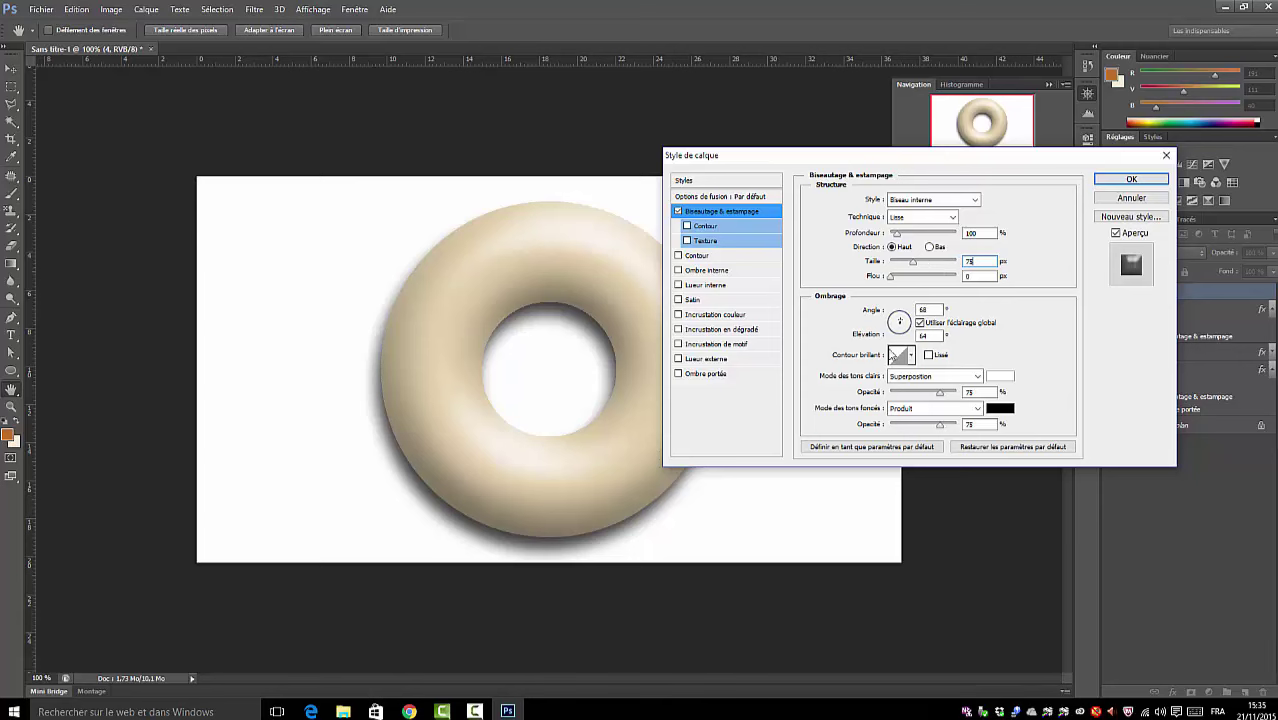
# - Enter a 54° angle for layer 4's bevel shading, turn off global lighting and set the elevation to 42°
pyautogui.doubleClick(928, 310)
pyautogui.write('54')
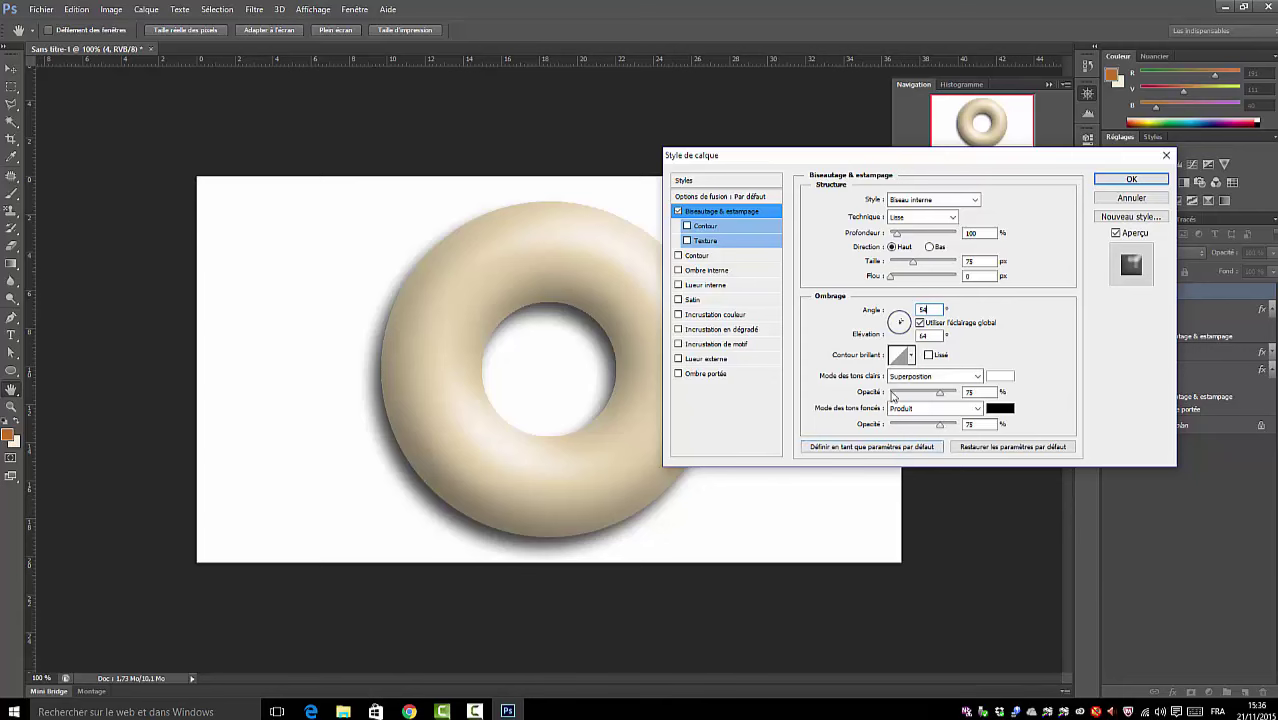
pyautogui.click(919, 323)
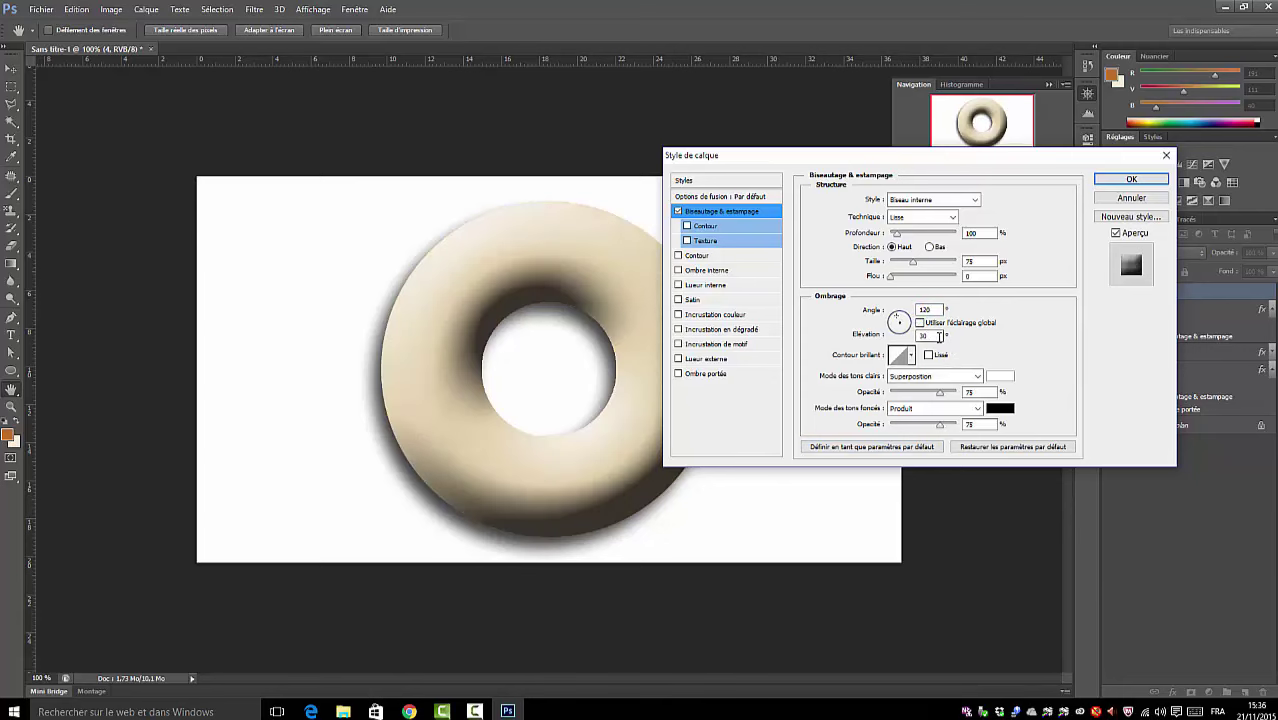
pyautogui.click(926, 335)
pyautogui.write('42')
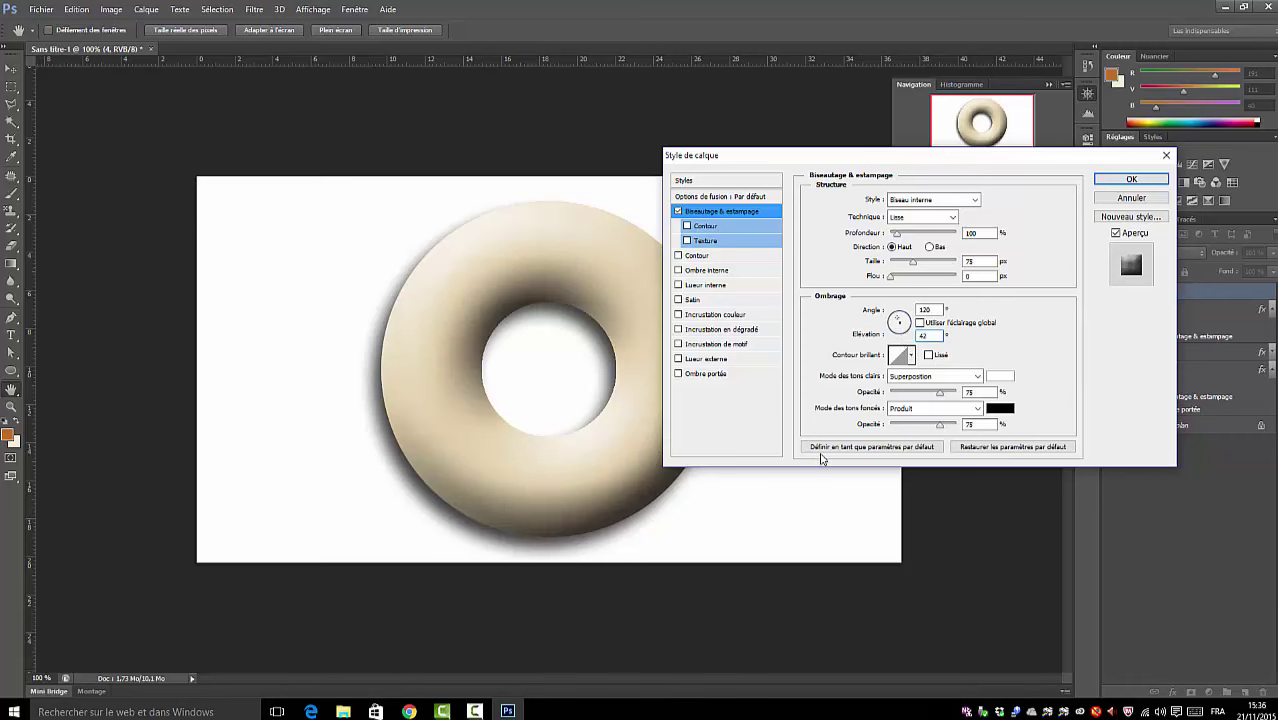
# - Load the Contours preset library for layer 4's gloss contour (Contour brillant), first appending it and then replacing the active contours
pyautogui.click(911, 357)
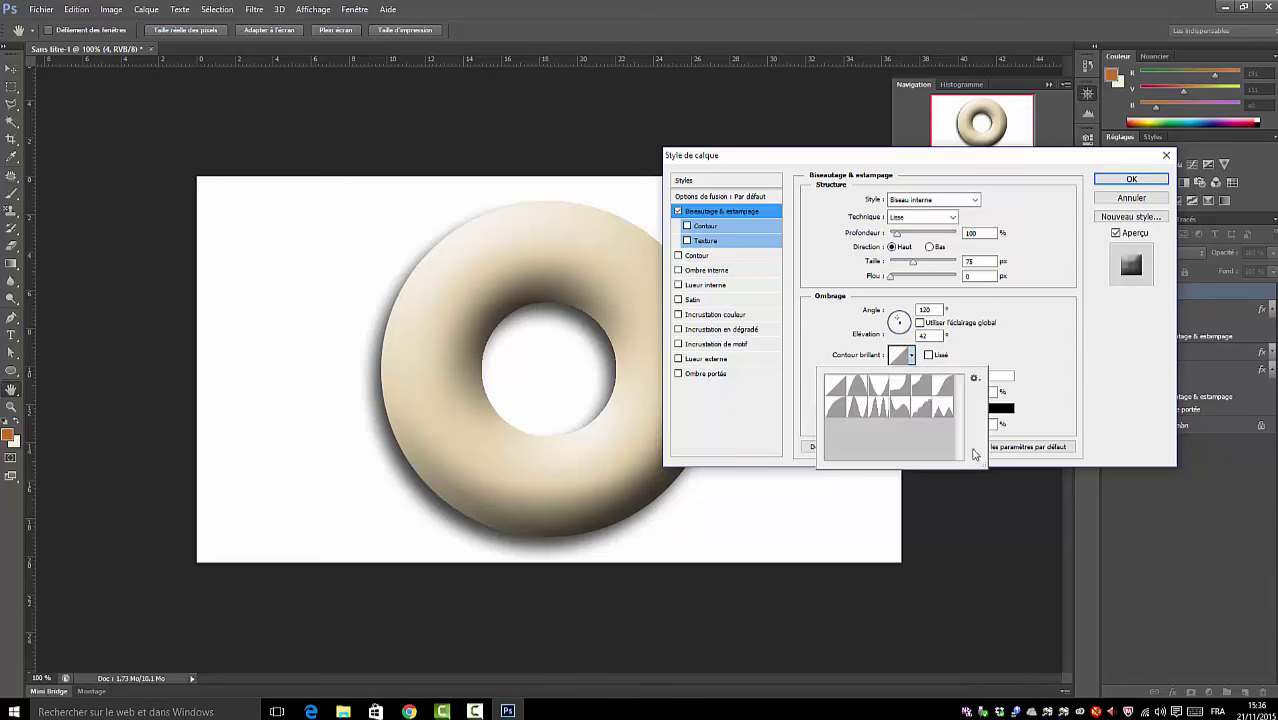
pyautogui.click(976, 380)
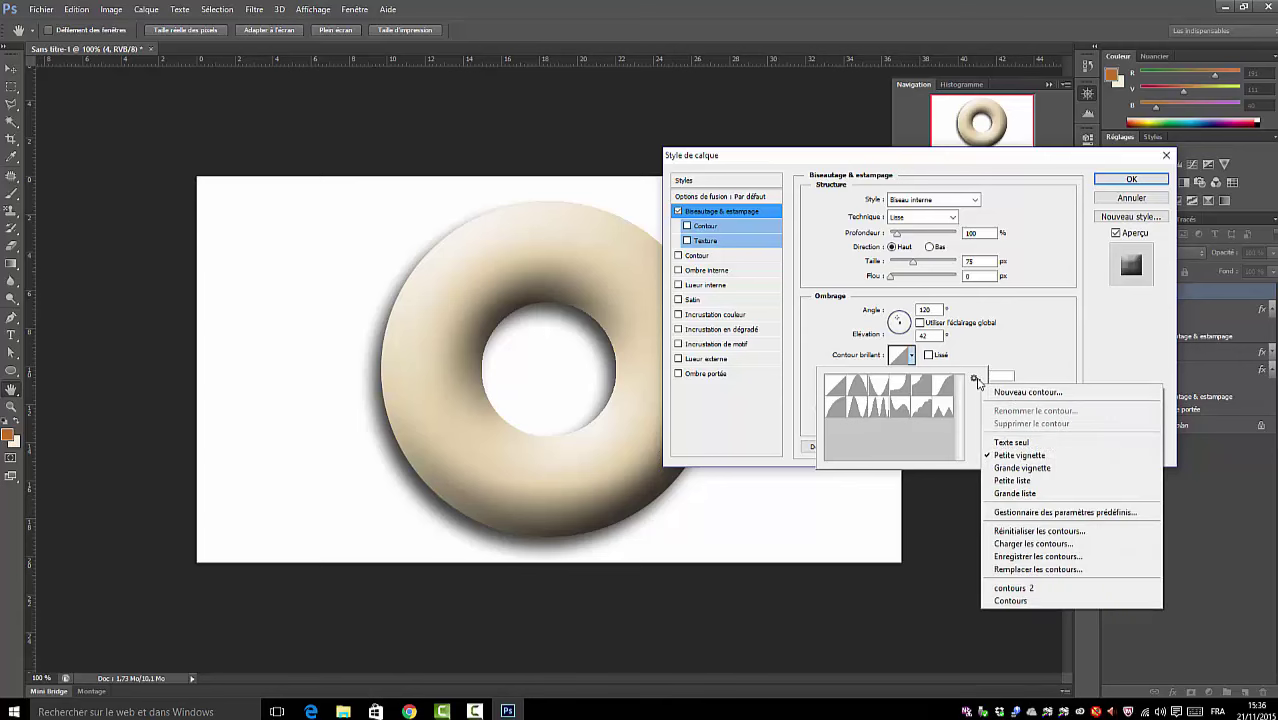
pyautogui.click(1000, 601)
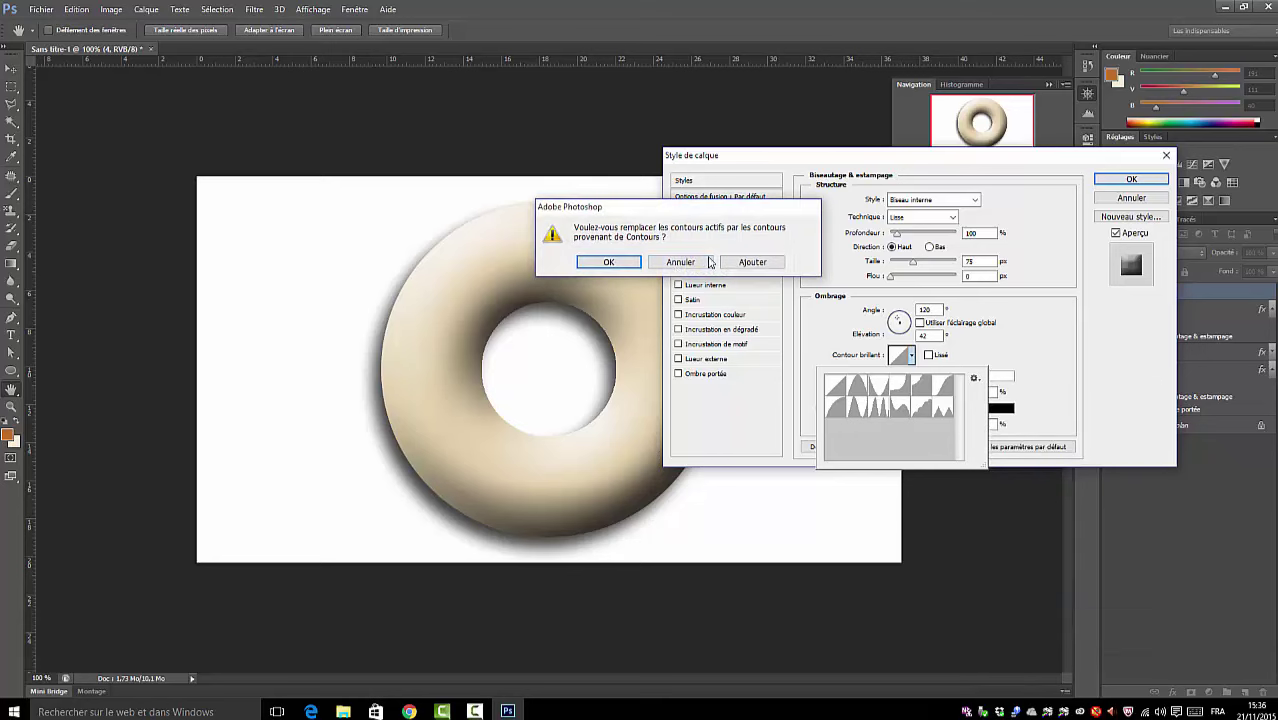
pyautogui.click(740, 266)
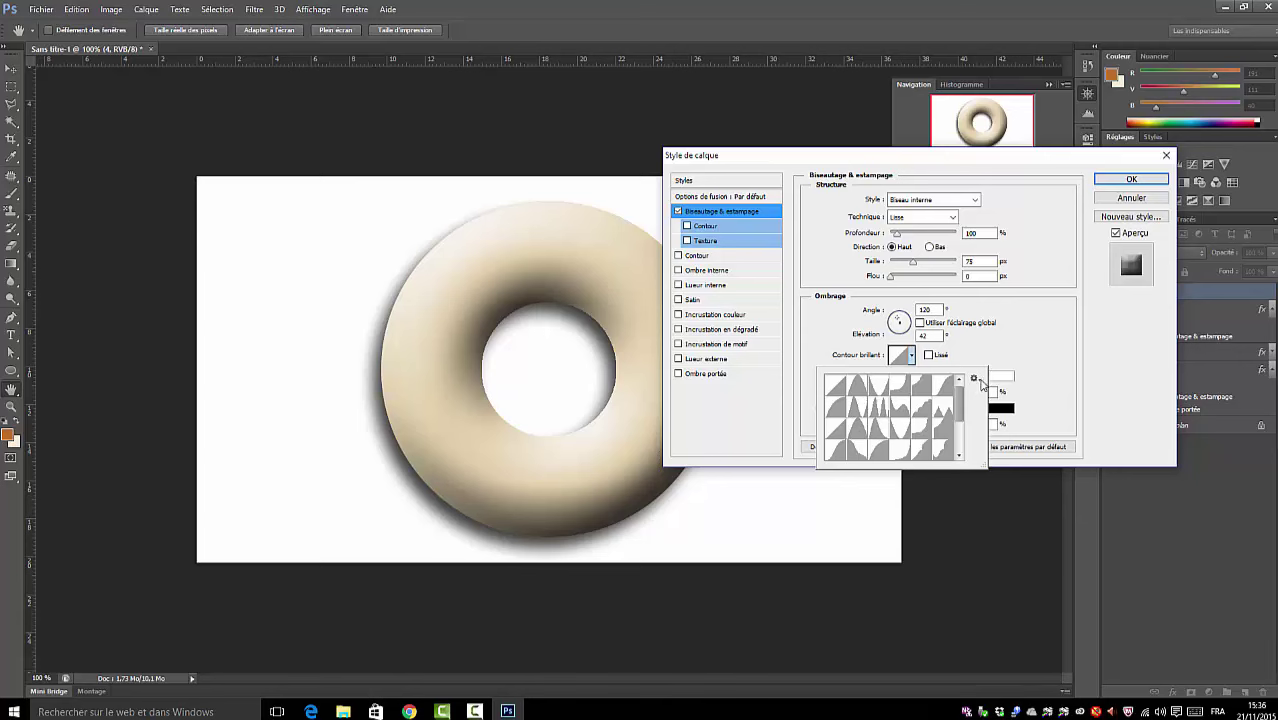
pyautogui.click(974, 380)
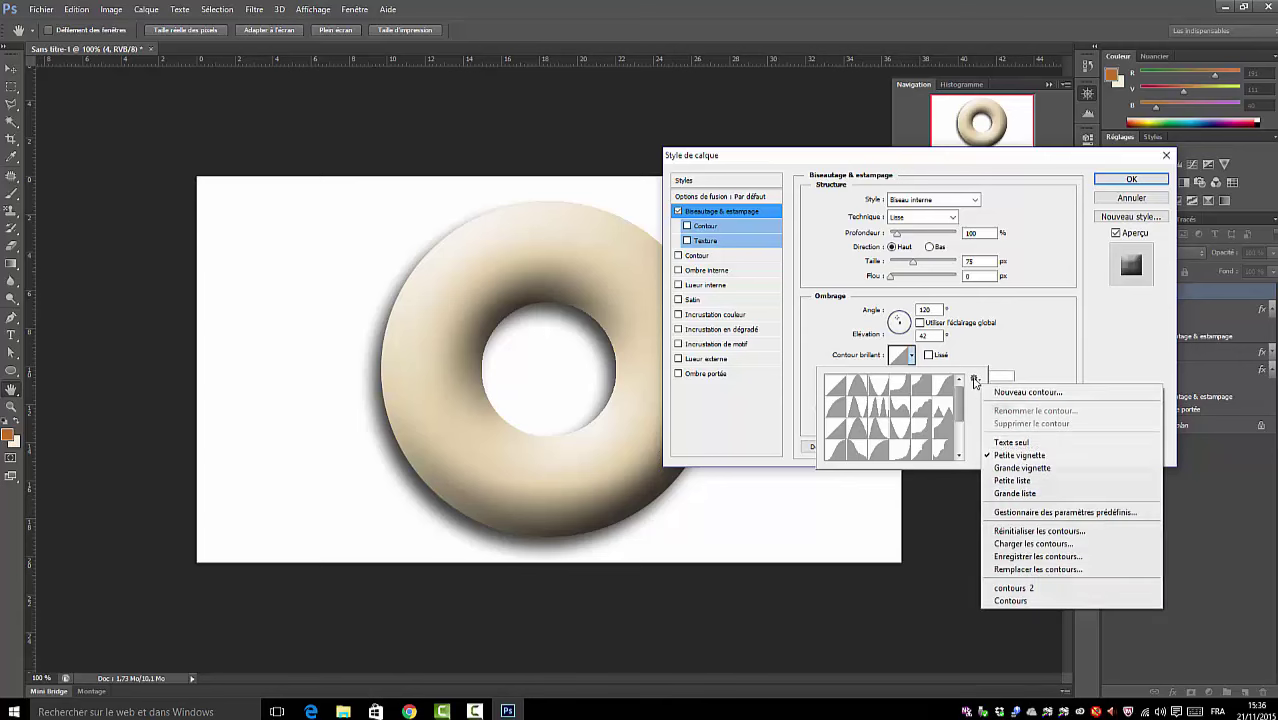
pyautogui.click(1010, 600)
pyautogui.click(624, 268)
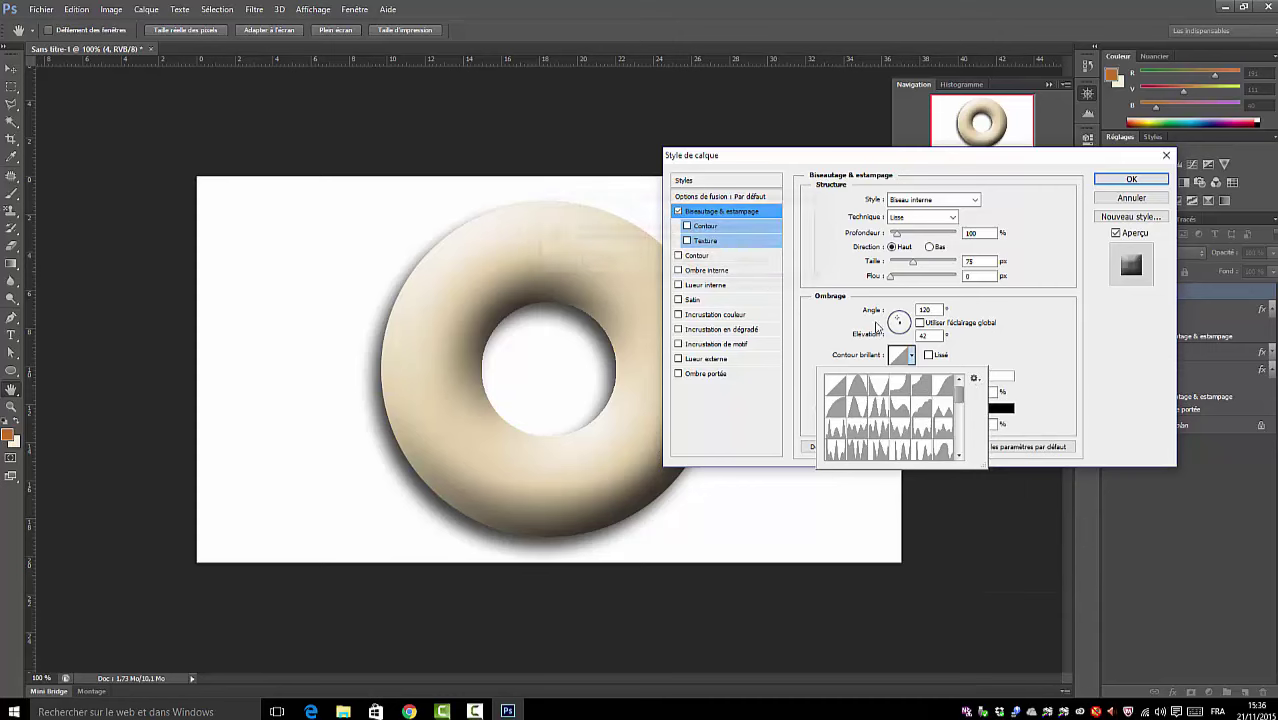
# - Browse the gloss contour presets and try several of them on layer 4's bevel shading
pyautogui.moveTo(962, 398)
pyautogui.mouseDown()
pyautogui.moveTo(957, 453)
pyautogui.moveTo(958, 397)
pyautogui.moveTo(963, 447)
pyautogui.moveTo(966, 421)
pyautogui.mouseUp()
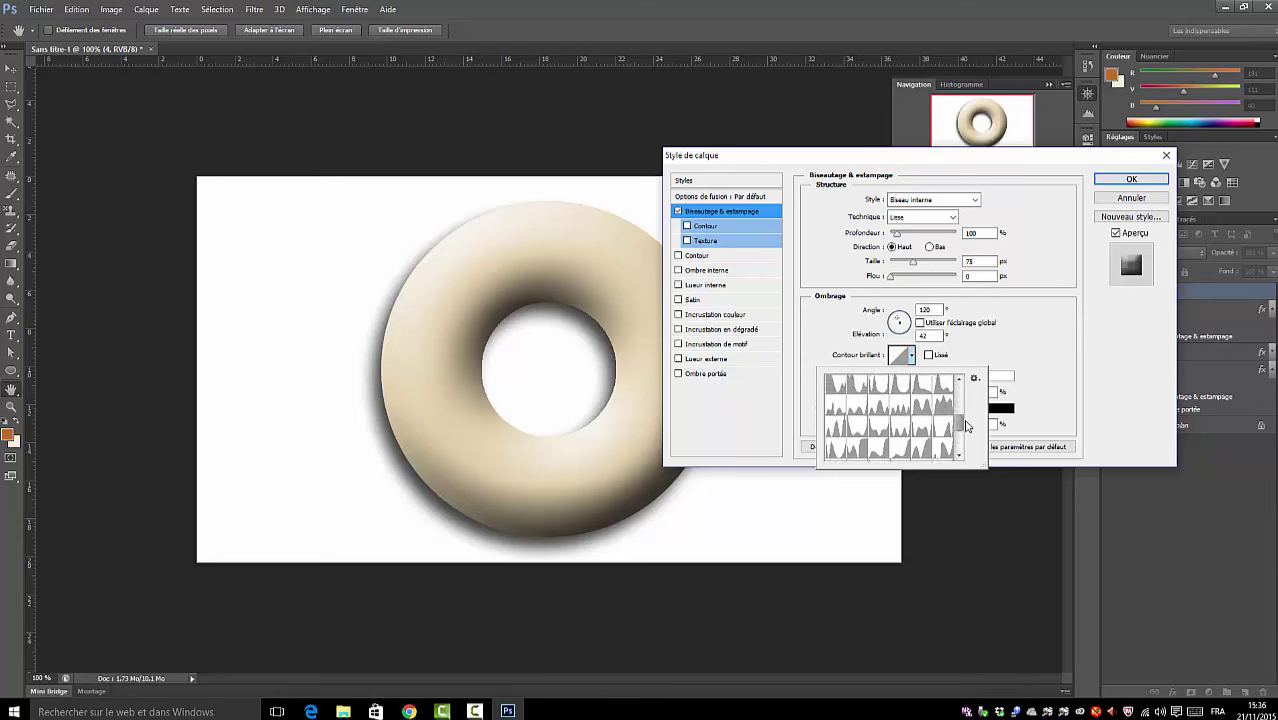
pyautogui.moveTo(966, 427); pyautogui.dragTo(972, 397)
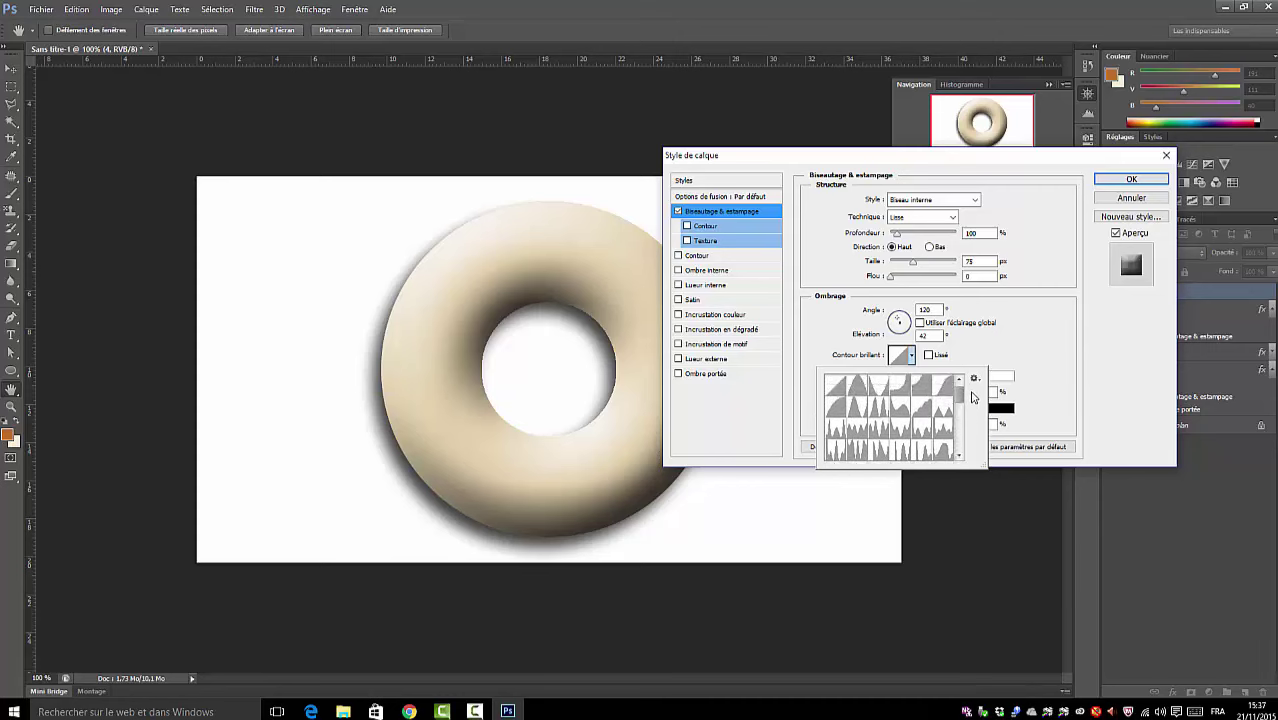
pyautogui.moveTo(962, 393)
pyautogui.mouseDown()
pyautogui.moveTo(966, 447)
pyautogui.moveTo(966, 392)
pyautogui.mouseUp()
pyautogui.click(879, 411)
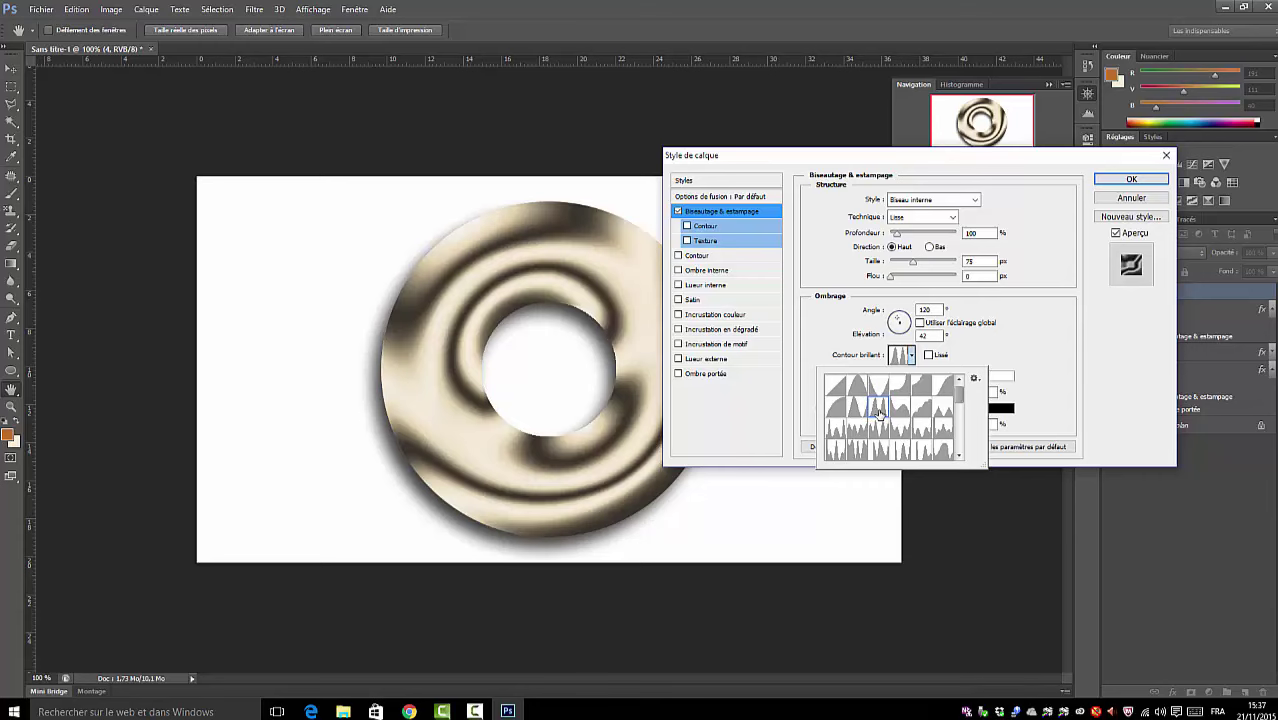
pyautogui.click(958, 404)
pyautogui.click(880, 428)
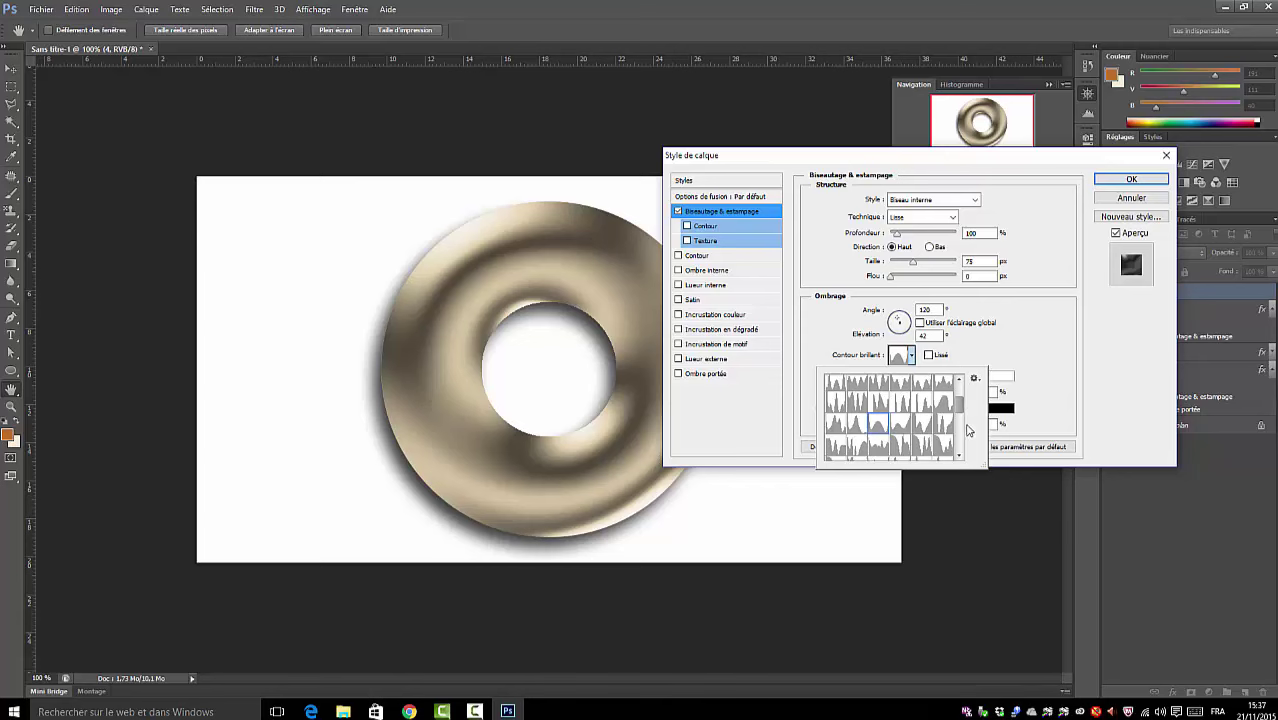
pyautogui.moveTo(961, 402); pyautogui.dragTo(961, 388)
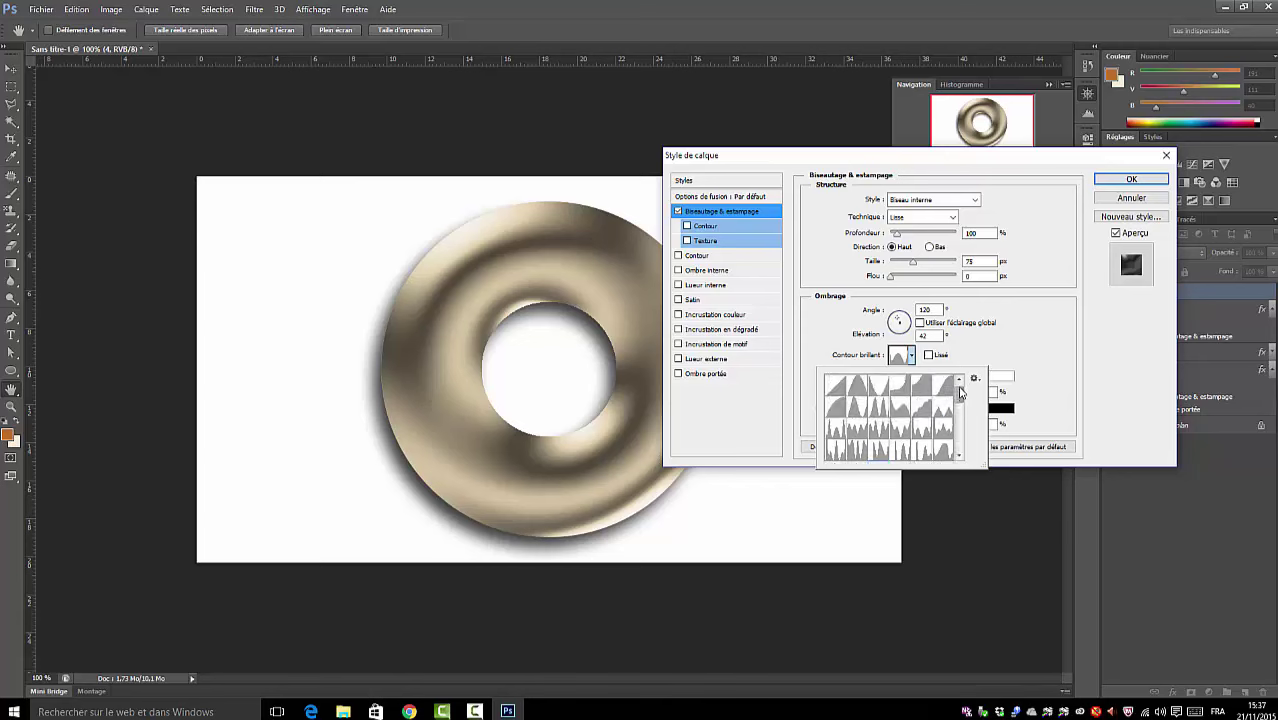
pyautogui.click(878, 393)
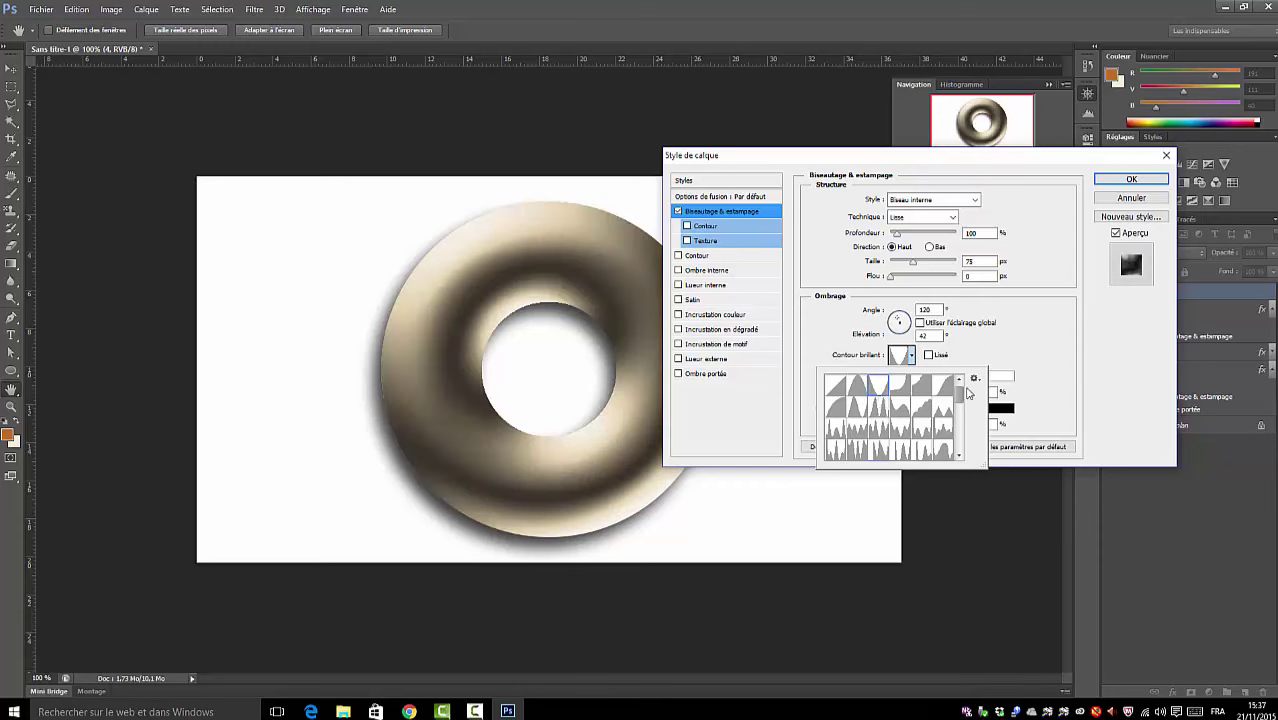
pyautogui.moveTo(961, 399); pyautogui.dragTo(961, 411)
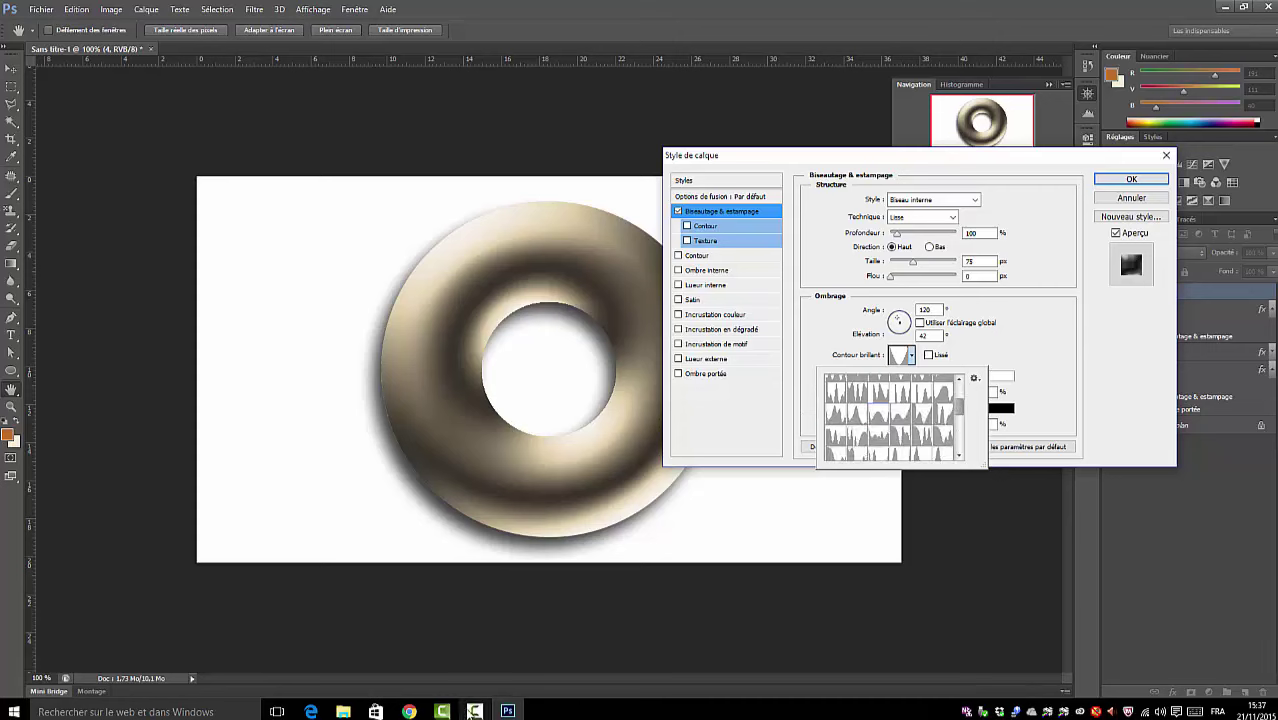
pyautogui.click(474, 711)
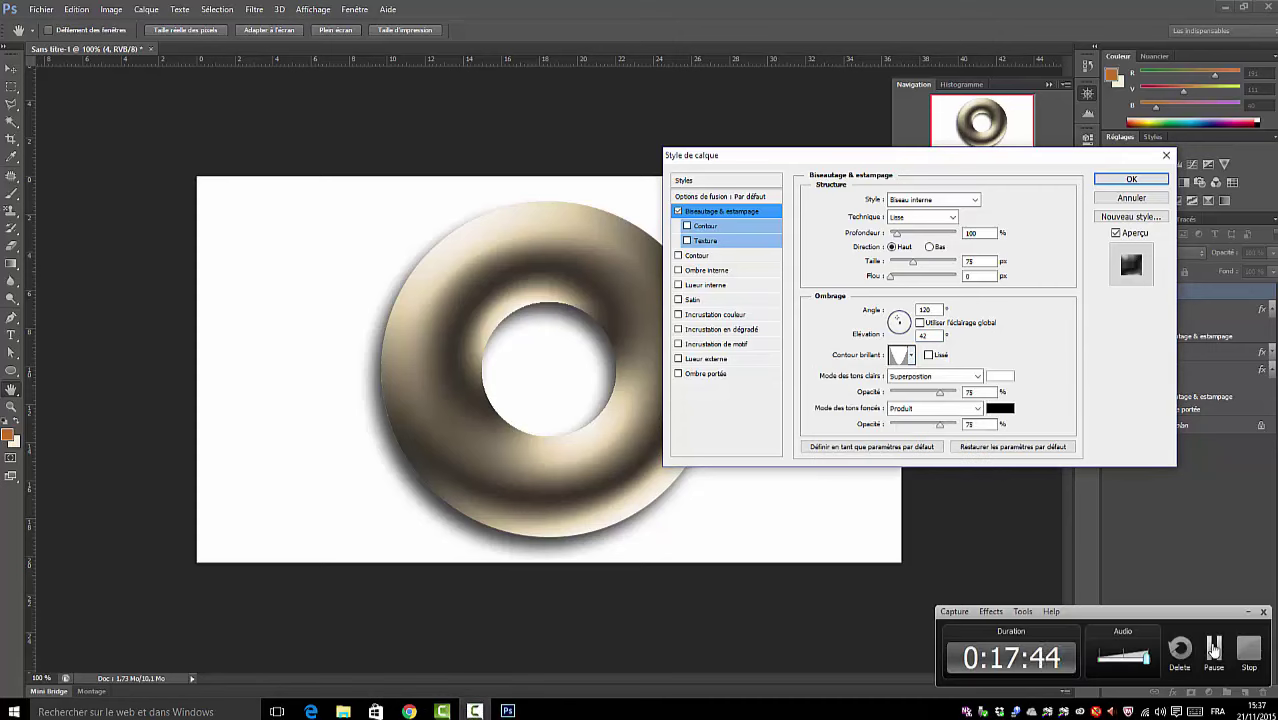
pyautogui.click(1025, 404)
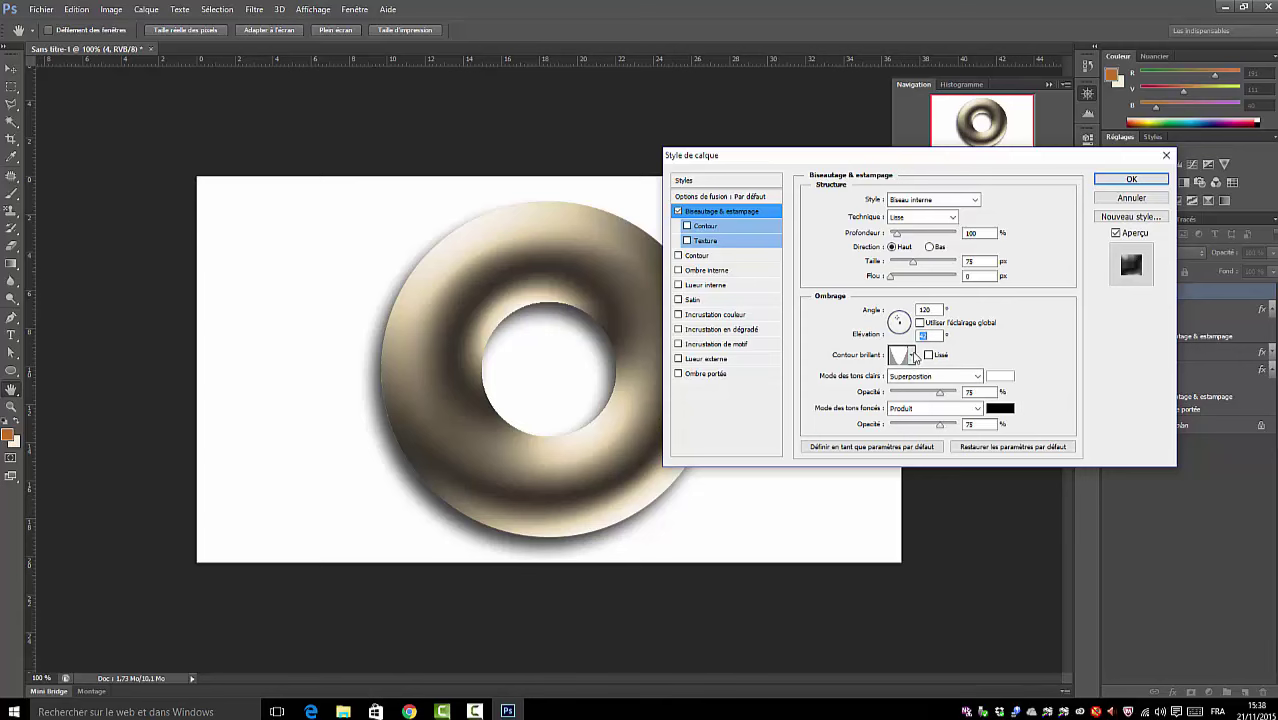
# - Choose the Logarithme gloss contour for layer 4's bevel and set the shadow opacity (Mode des tons foncés) to 0 %
pyautogui.click(912, 356)
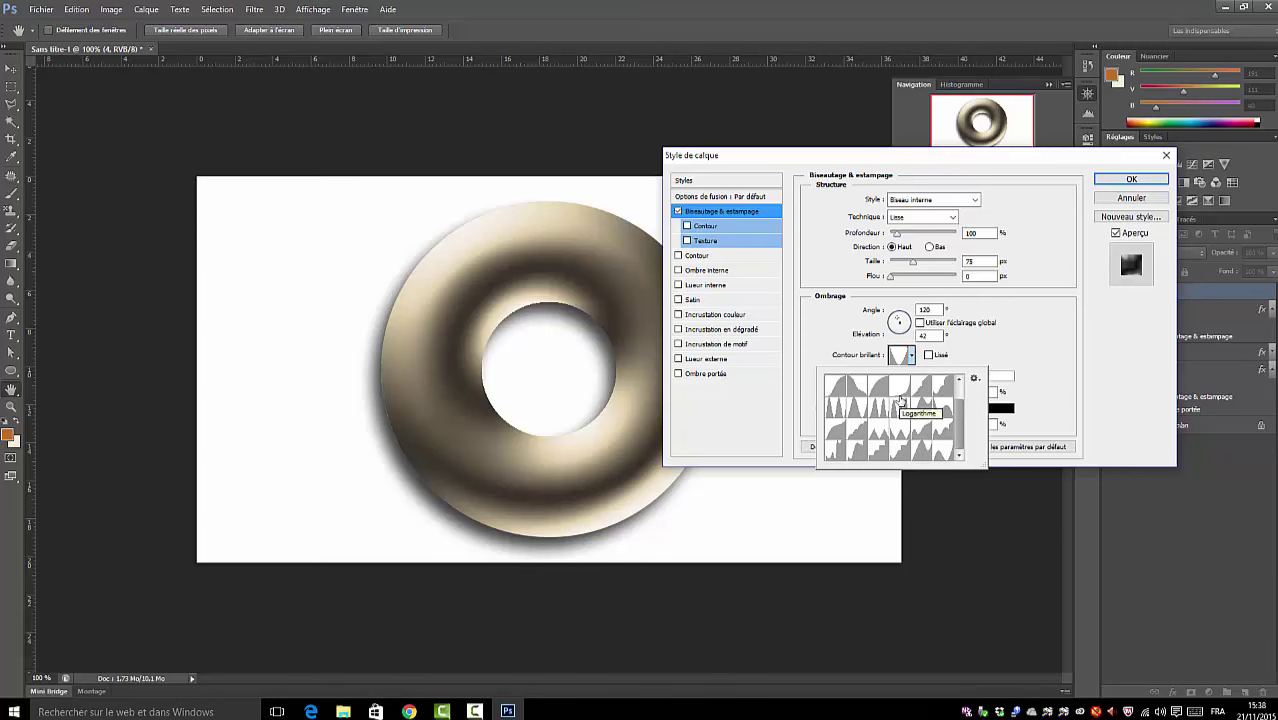
pyautogui.click(900, 401)
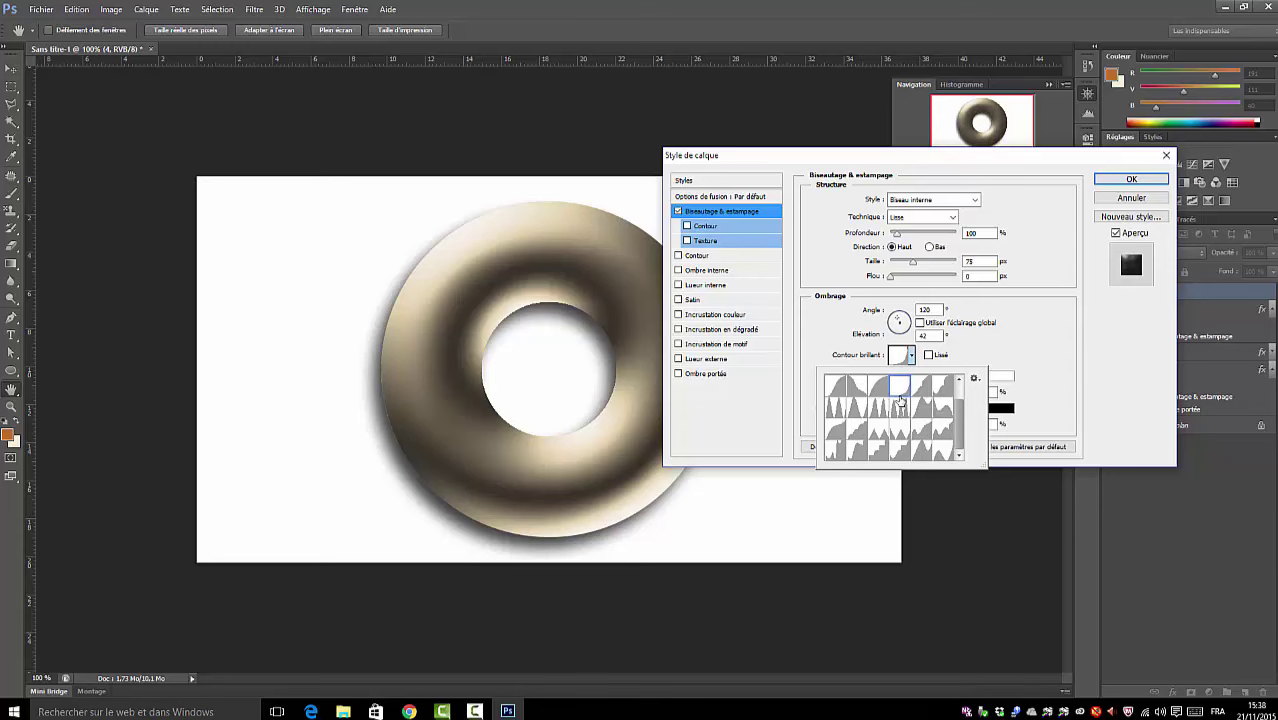
pyautogui.click(1050, 364)
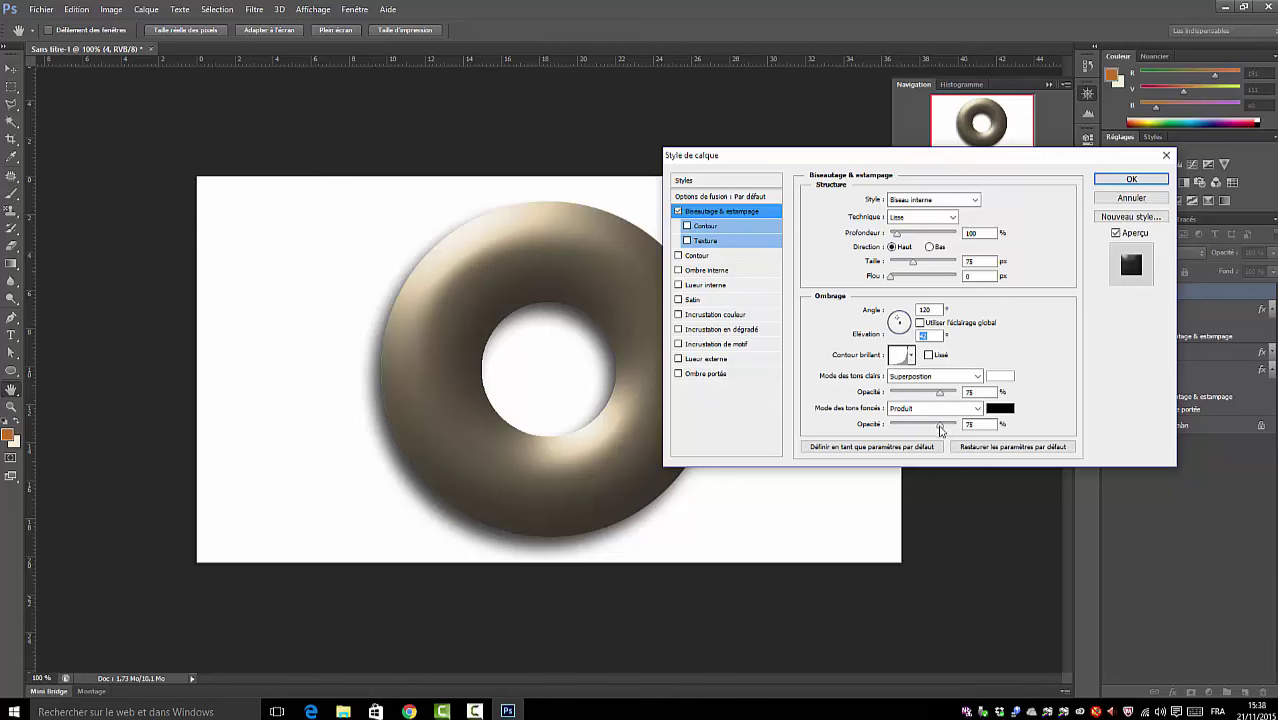
pyautogui.doubleClick(964, 425)
pyautogui.write('0')
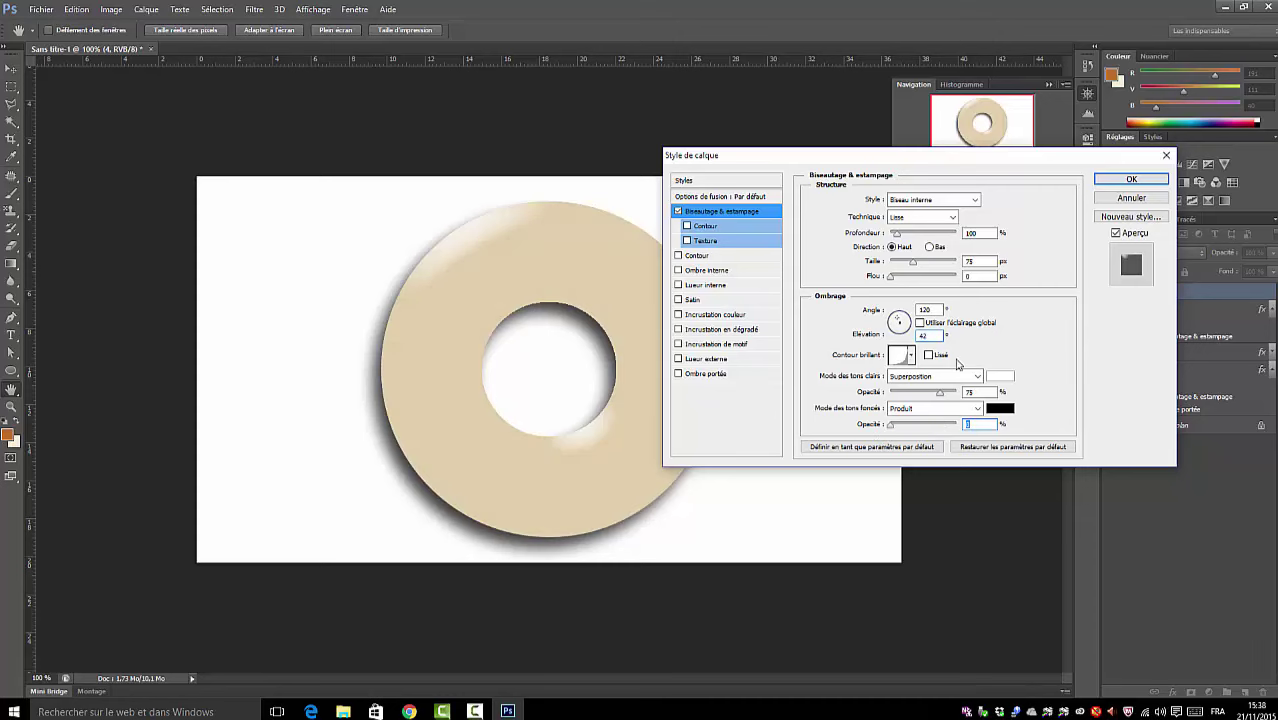
# - Enable the bevel's Contour sub-effect on layer 4 with the Demi-cercle preset and a range (Etendue) of 40 %
pyautogui.click(688, 227)
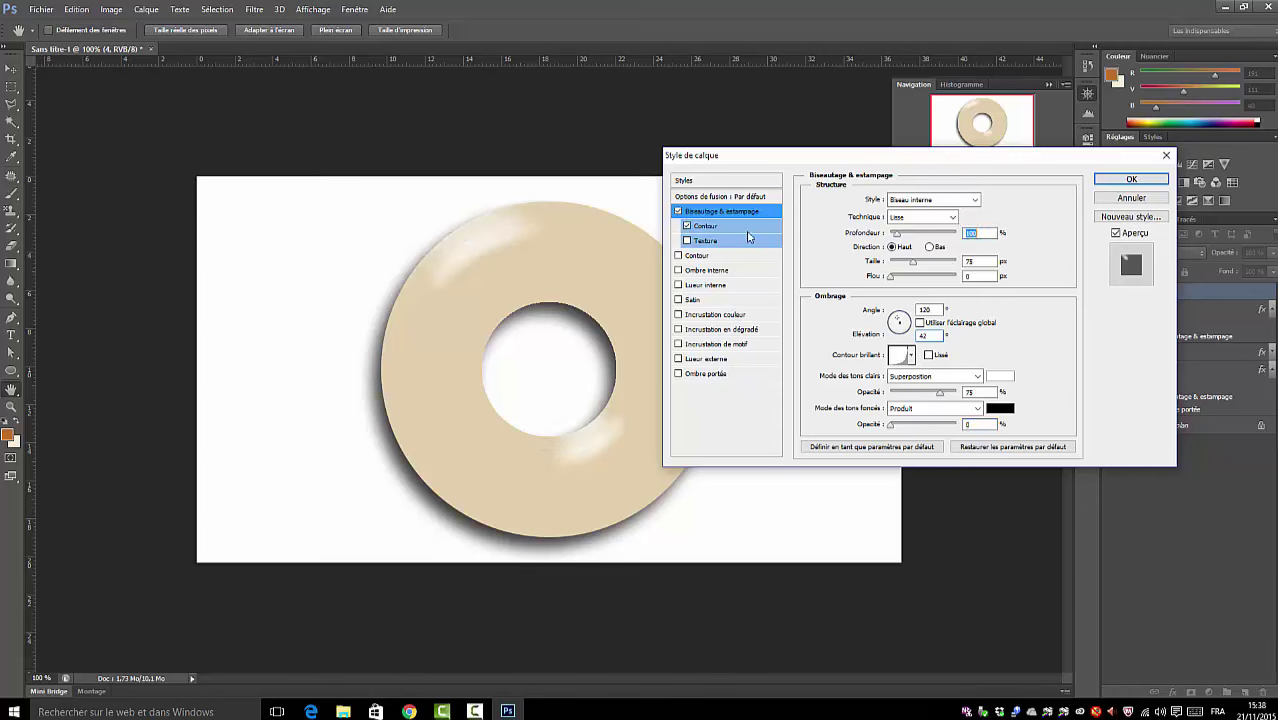
pyautogui.click(735, 225)
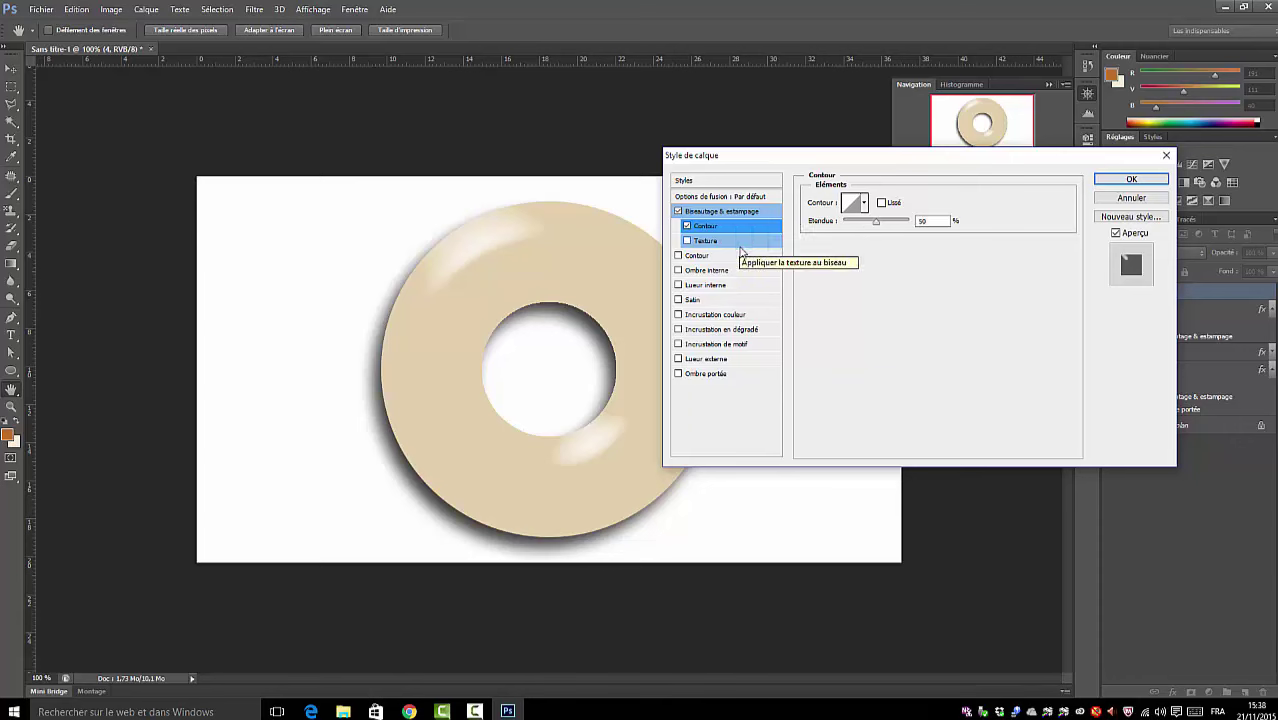
pyautogui.click(865, 205)
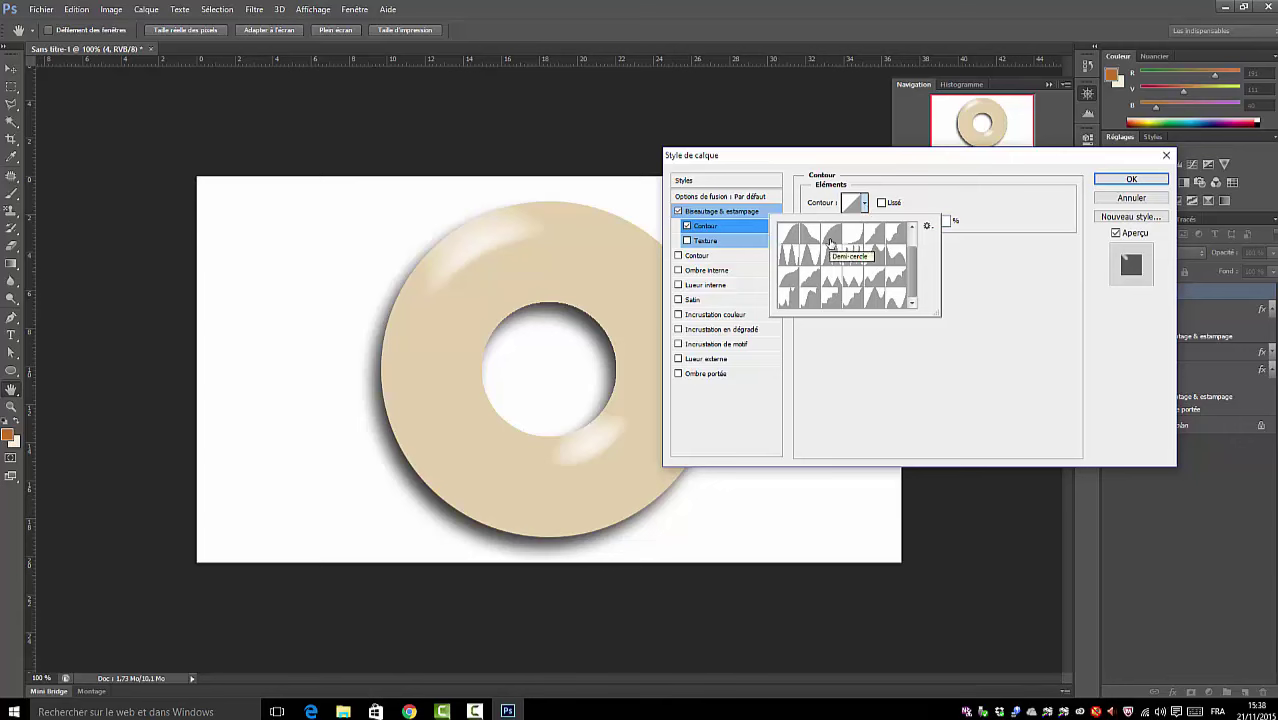
pyautogui.click(831, 241)
pyautogui.click(1016, 331)
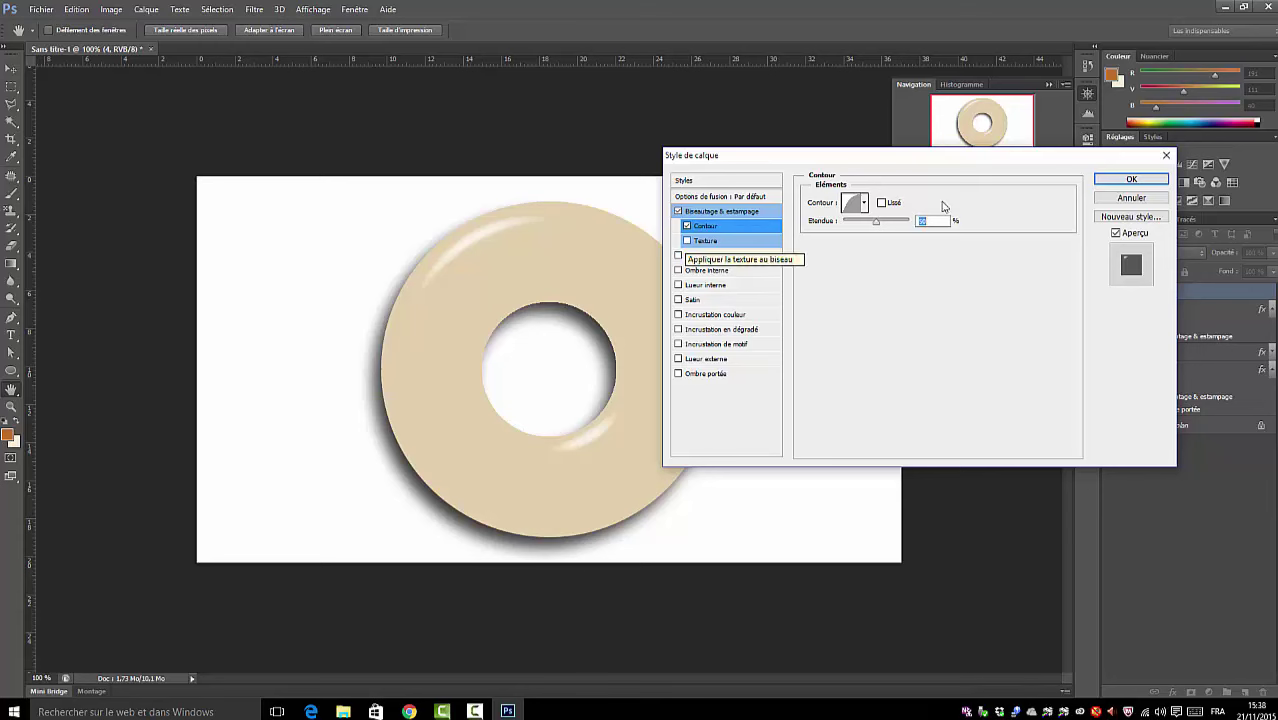
pyautogui.write('40')
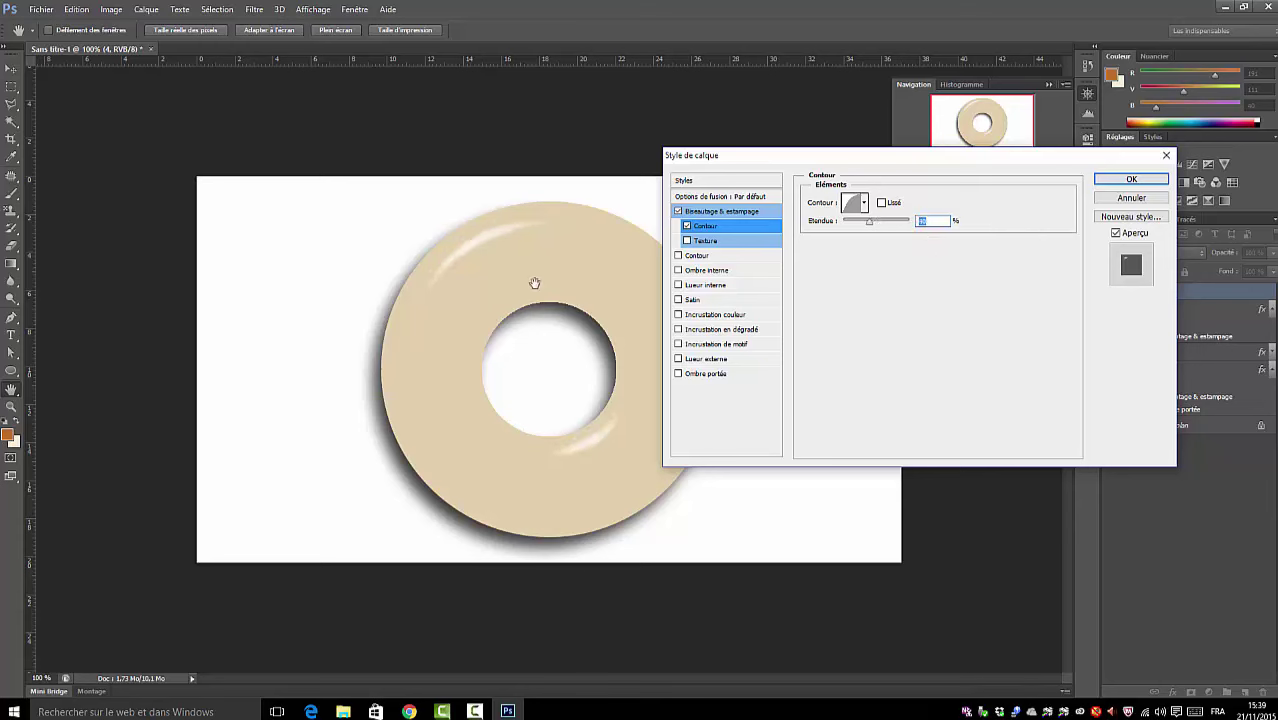
# - Add a dark grainy texture pattern to layer 4's bevel, apply the styles and set the layer's blend mode to Produit
pyautogui.click(687, 241)
pyautogui.click(708, 242)
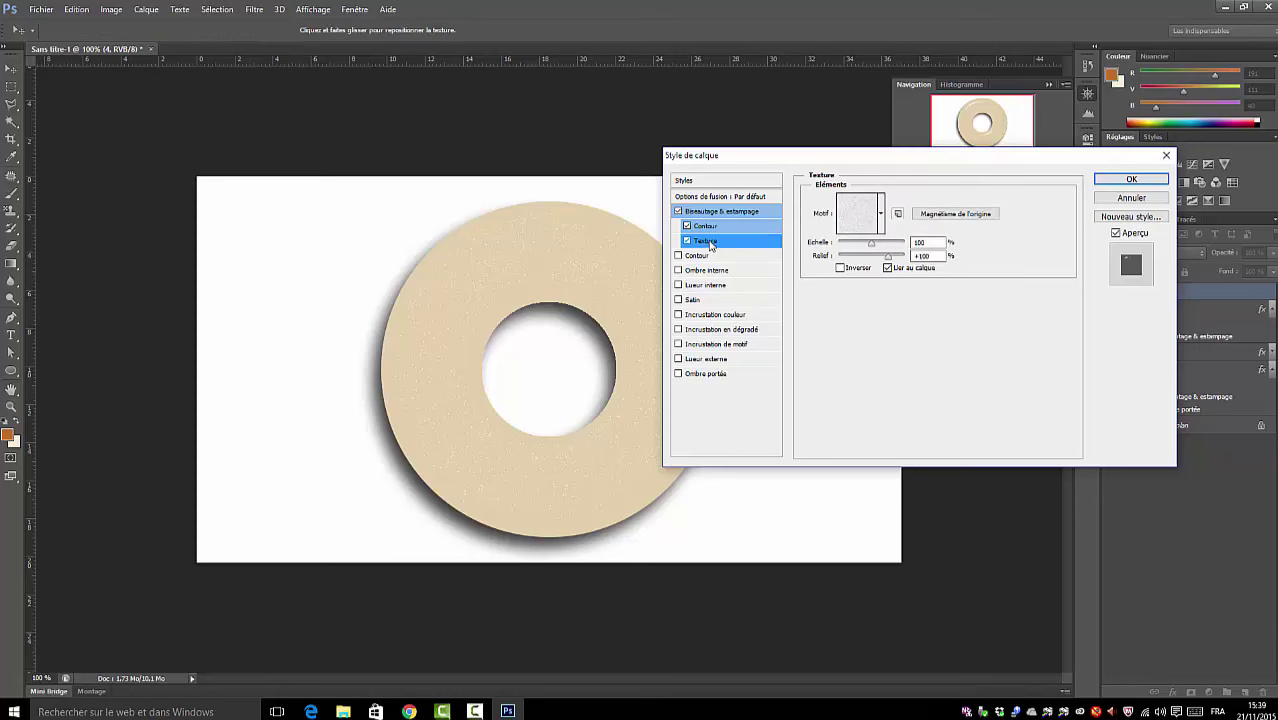
pyautogui.click(880, 215)
pyautogui.click(880, 300)
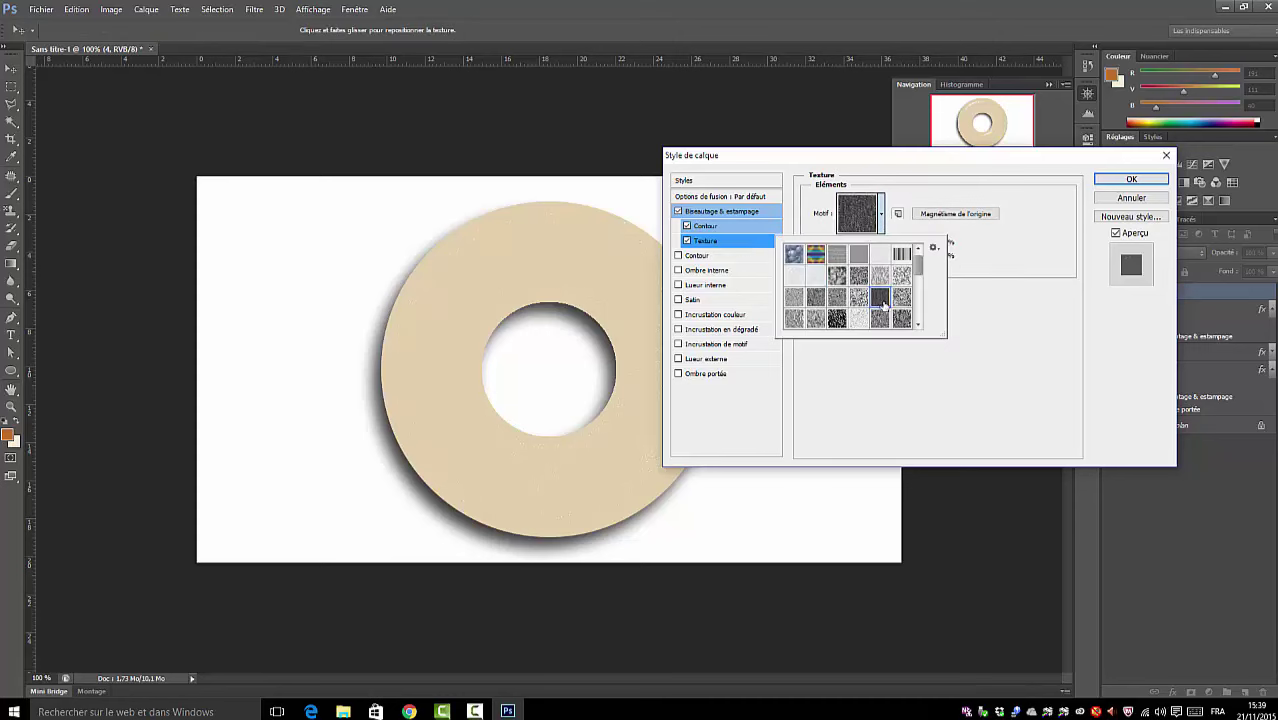
pyautogui.click(995, 261)
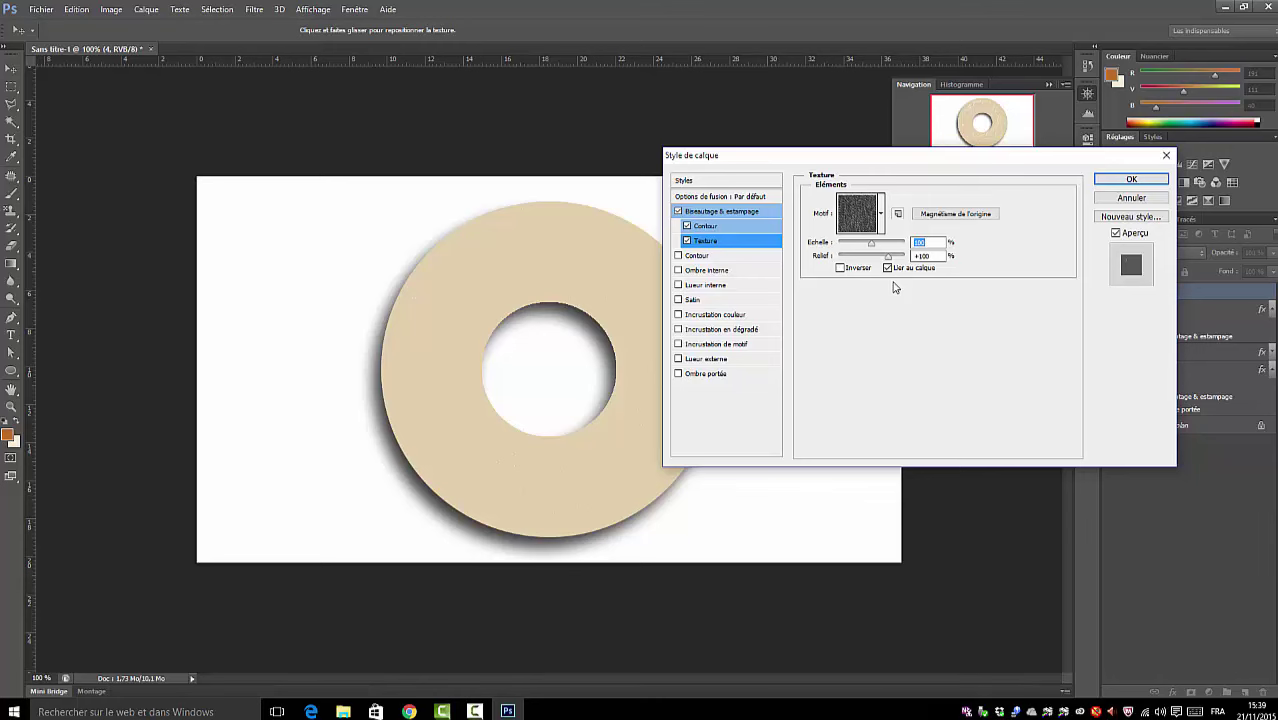
pyautogui.click(1130, 181)
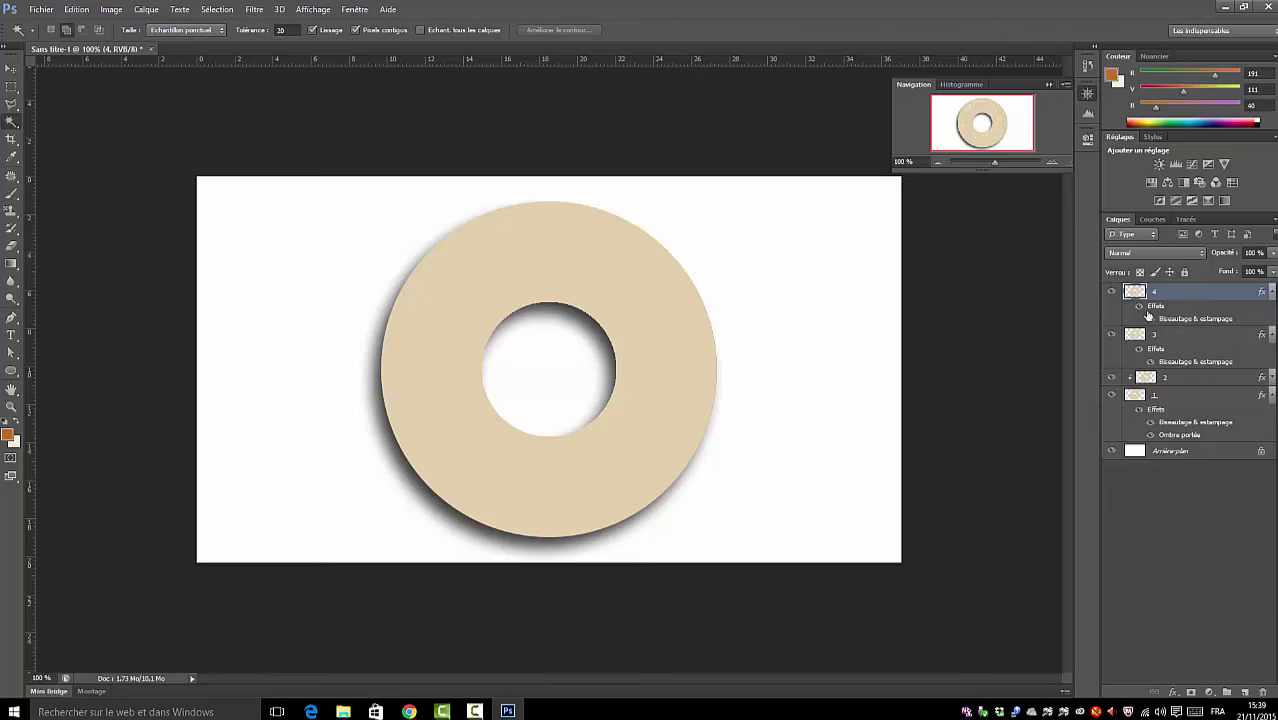
pyautogui.click(1202, 254)
pyautogui.click(1132, 322)
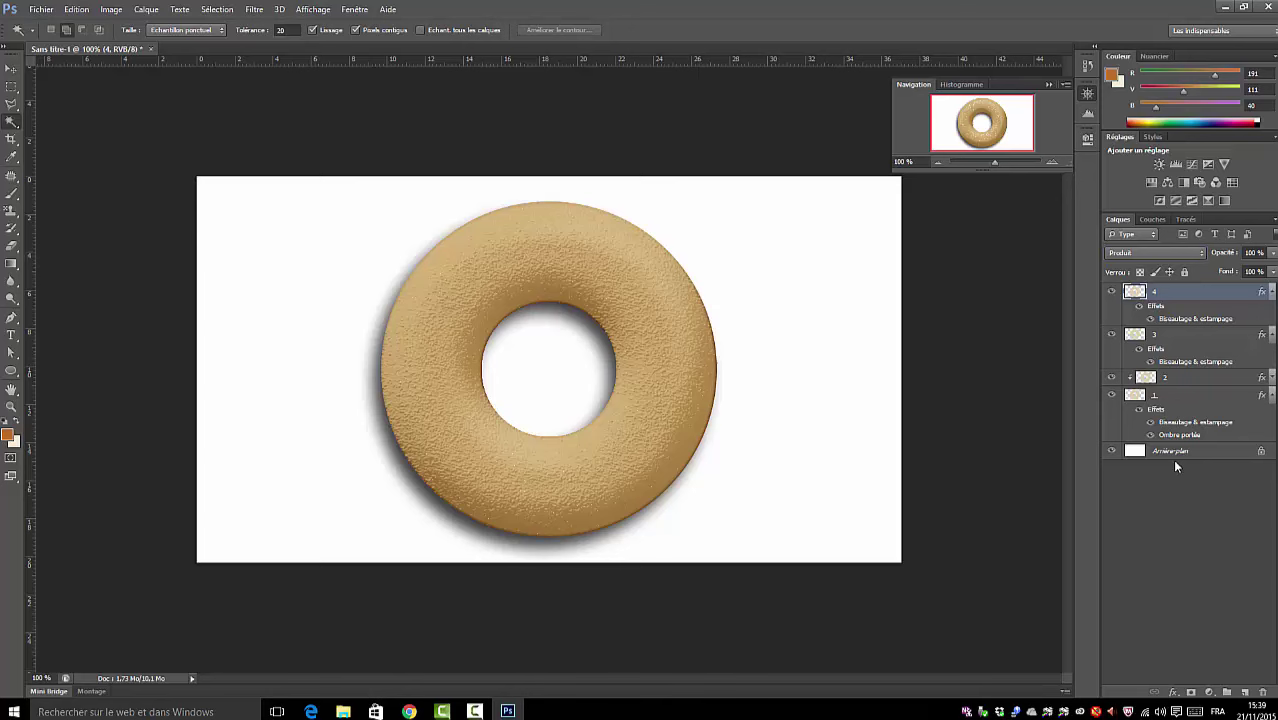
# - Reduce the texture relief of layer 3's bevel to a value just above zero and apply the style
pyautogui.doubleClick(1196, 361)
pyautogui.click(707, 242)
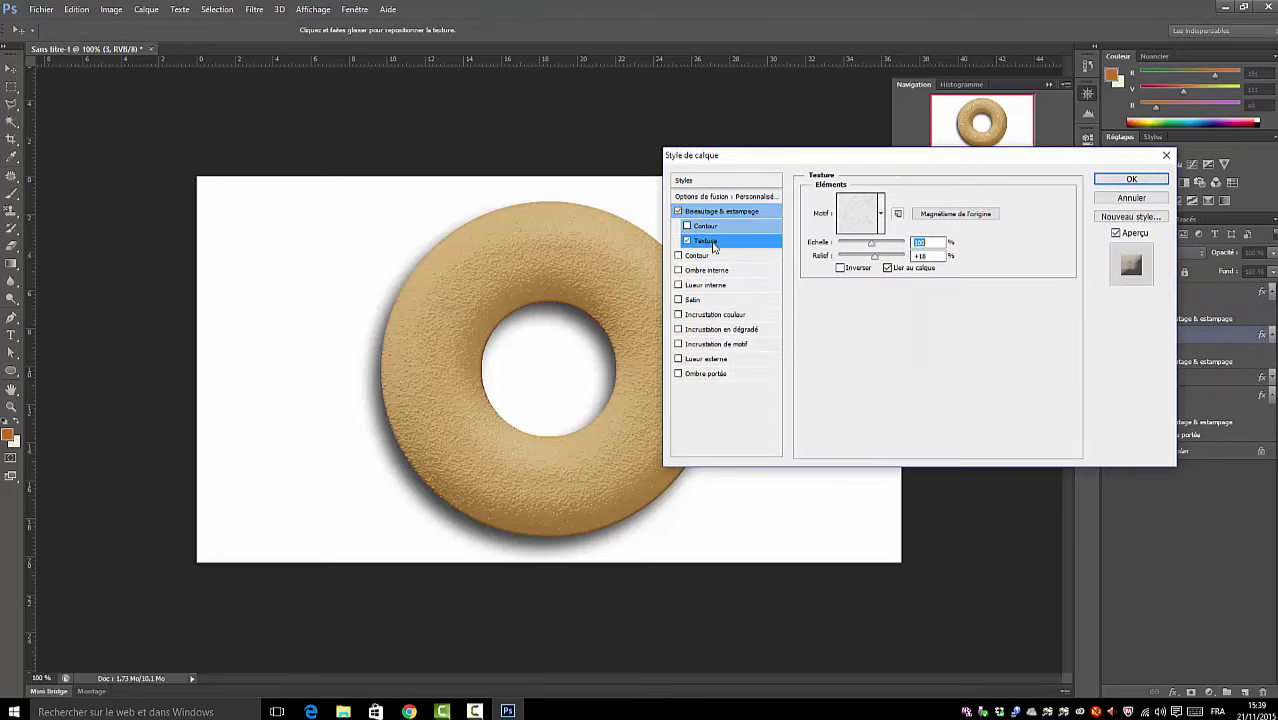
pyautogui.moveTo(875, 258); pyautogui.dragTo(873, 261)
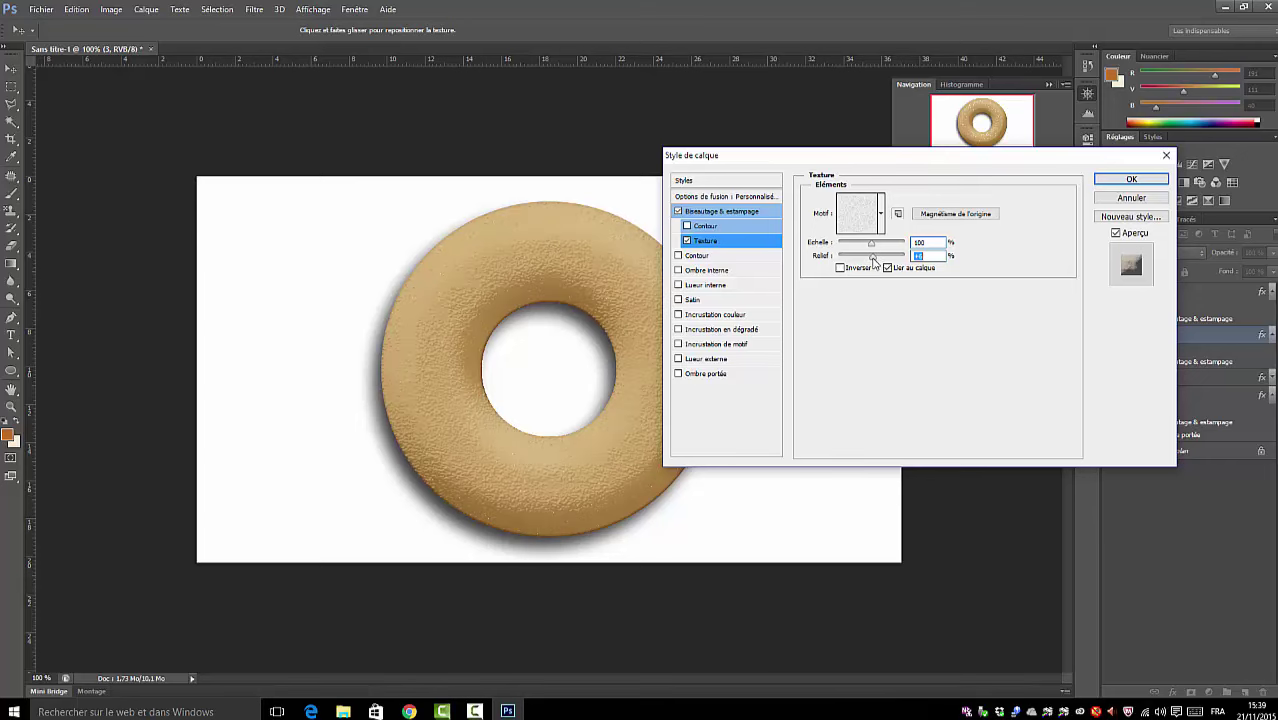
pyautogui.click(1107, 184)
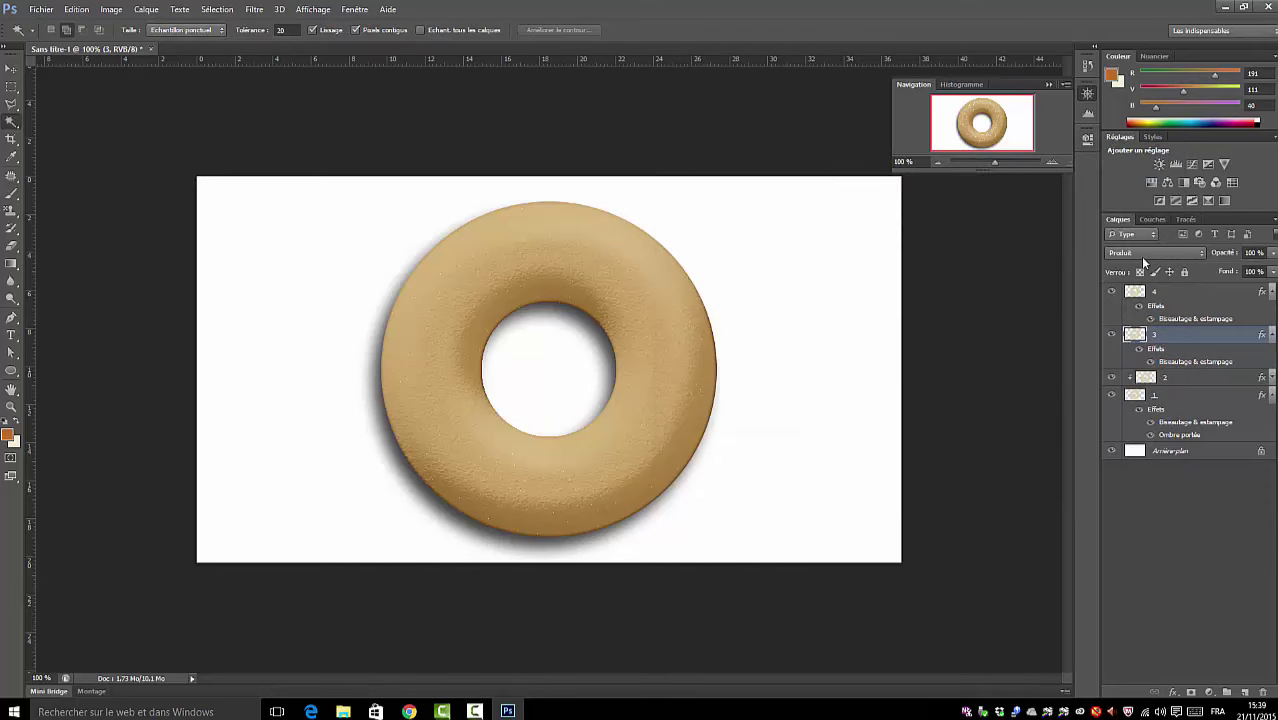
# - Make ring layer 4 the active layer
pyautogui.click(1170, 319)
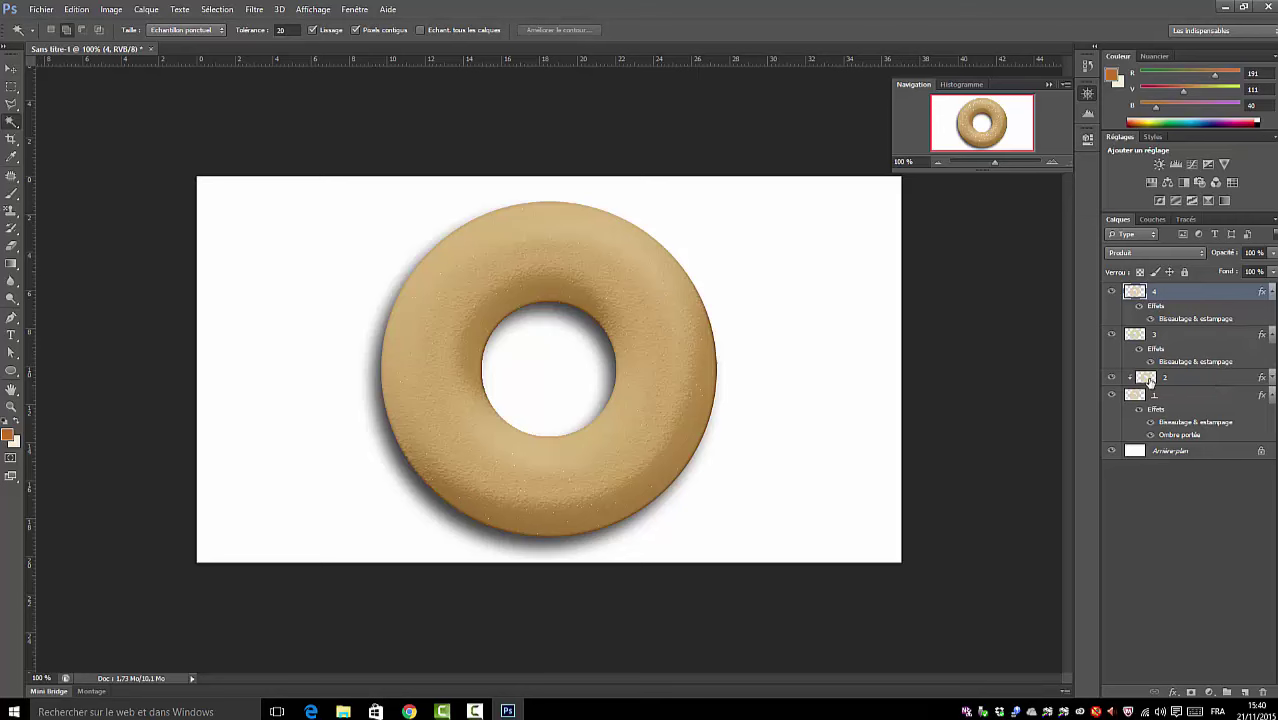
pyautogui.click(1157, 337)
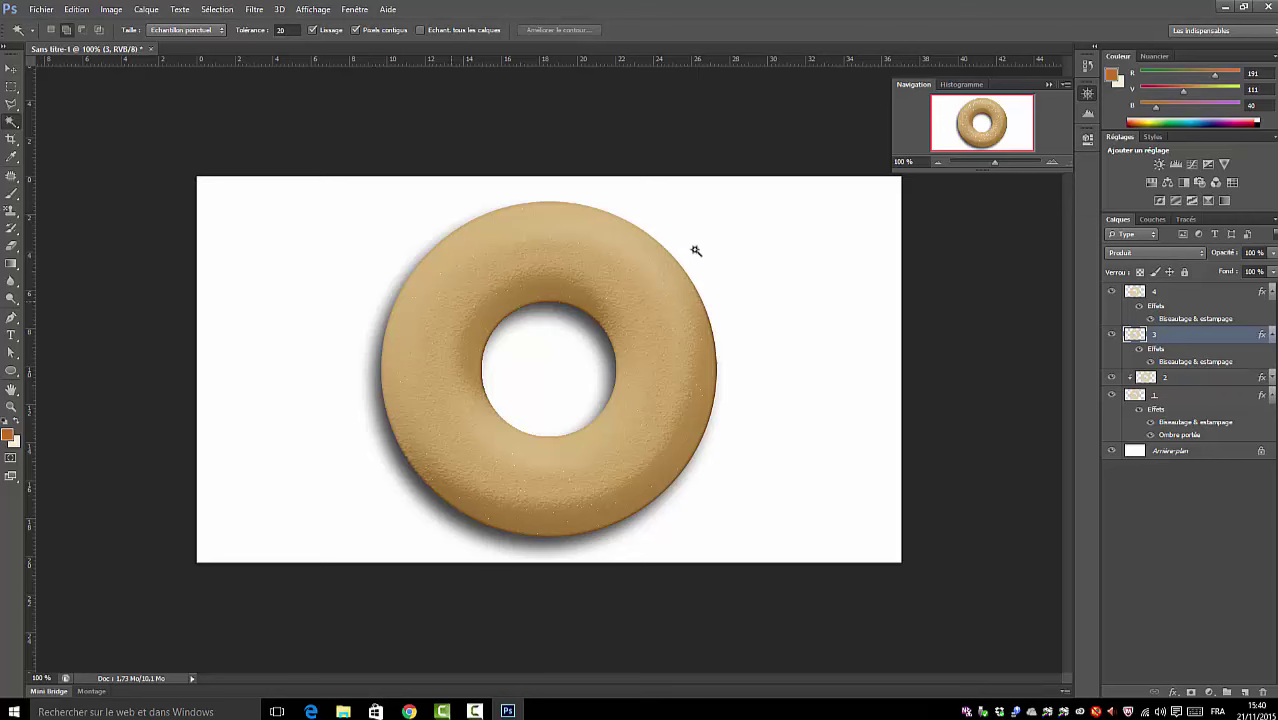
pyautogui.click(1160, 293)
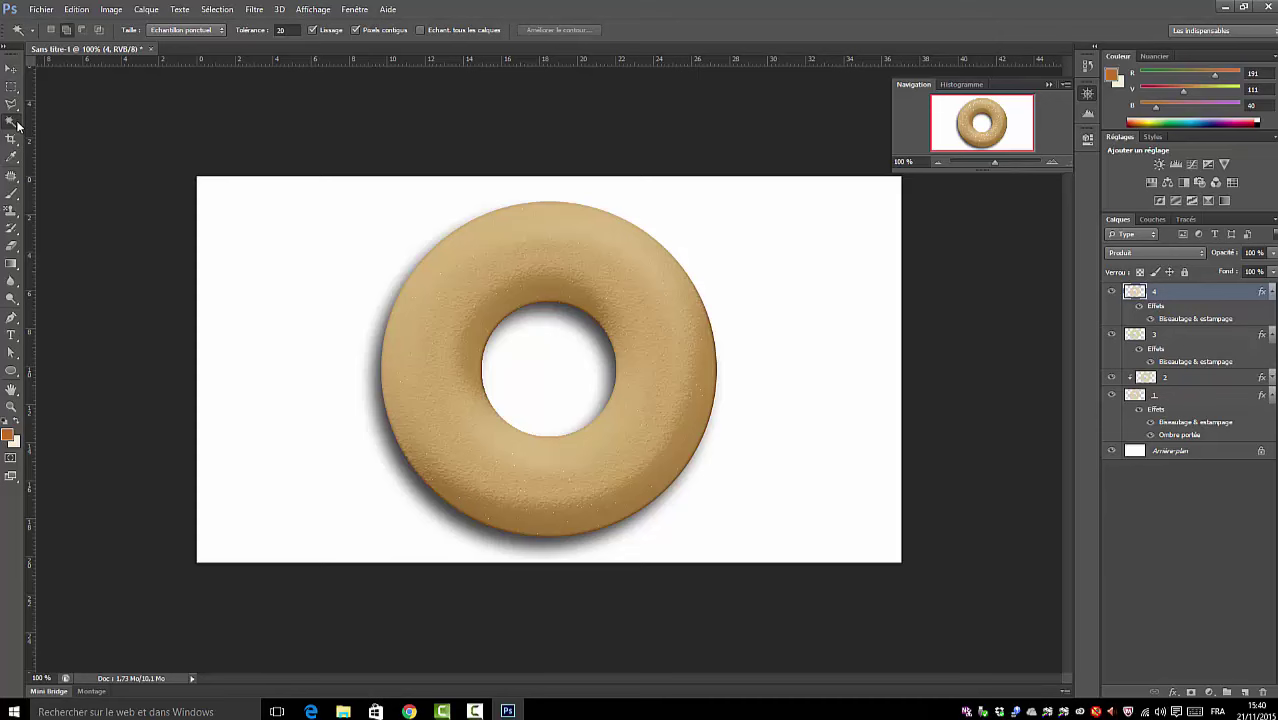
# - Select the doughnut ring by selecting the areas outside and inside it and inverting, and add a new layer above layer 4
pyautogui.click(354, 258)
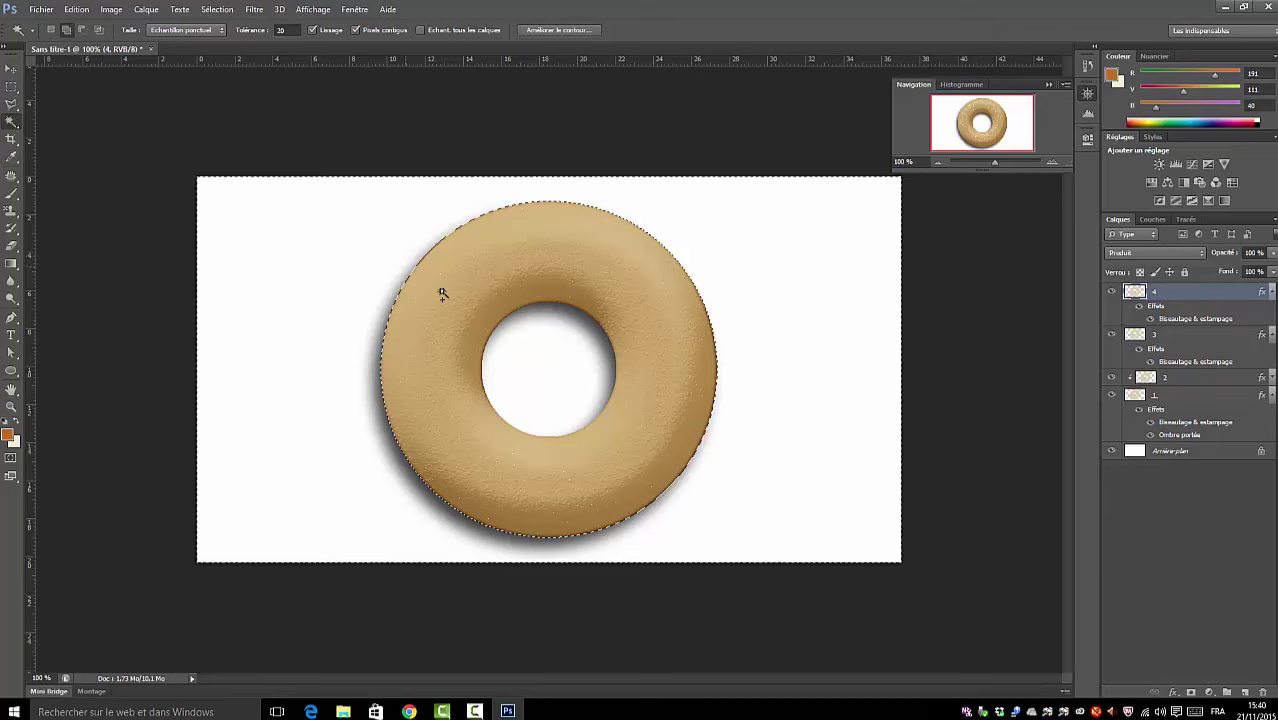
pyautogui.keyDown('shift'); pyautogui.click(542, 365); pyautogui.keyUp('shift')
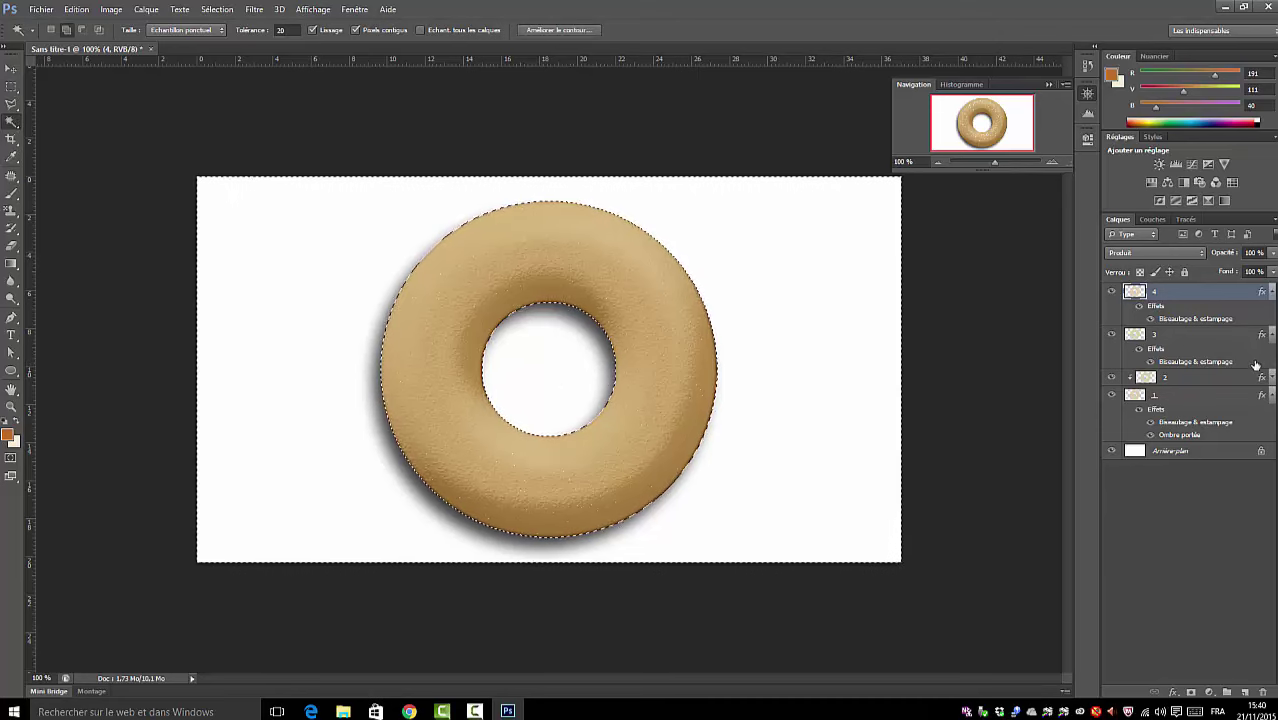
pyautogui.click(216, 9)
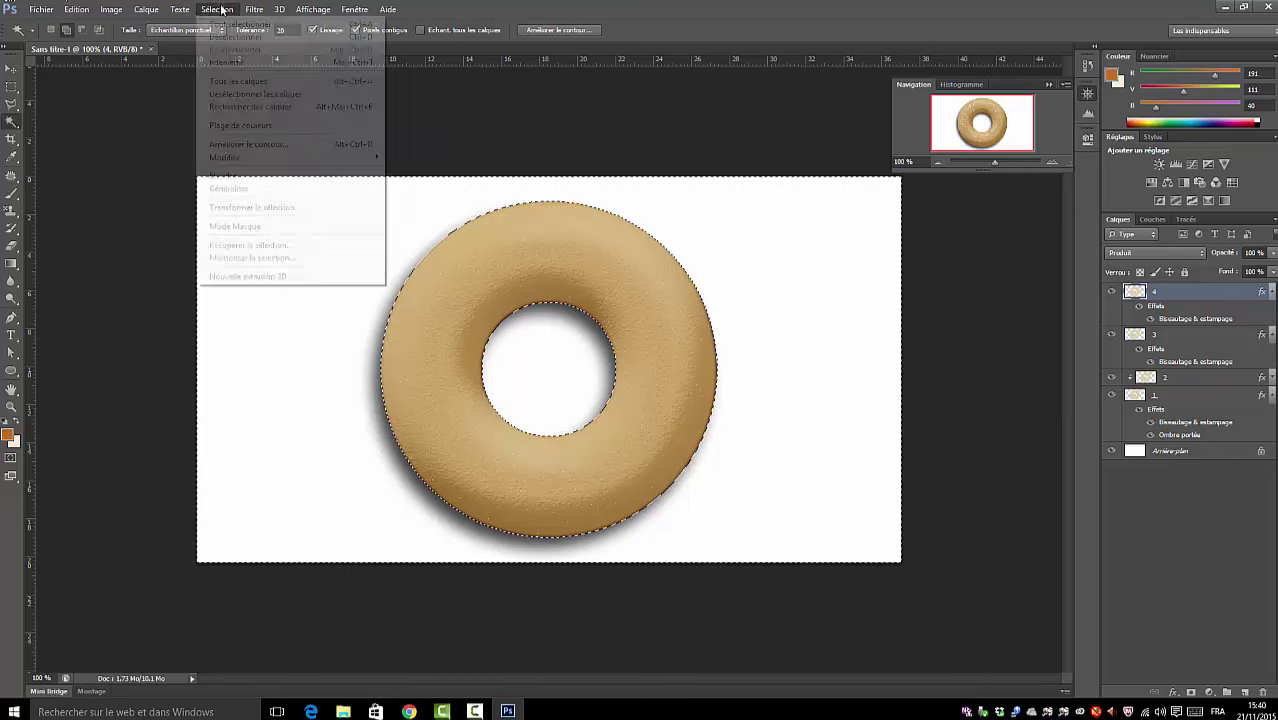
pyautogui.click(246, 63)
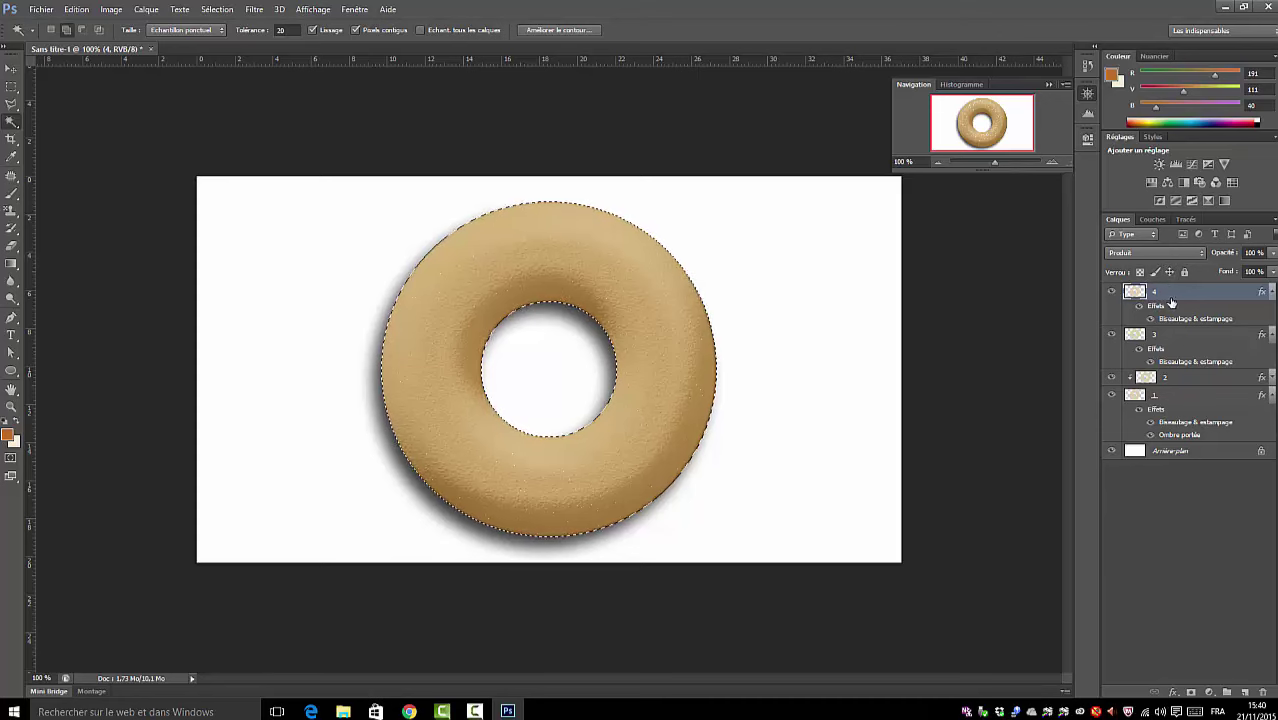
pyautogui.click(1246, 693)
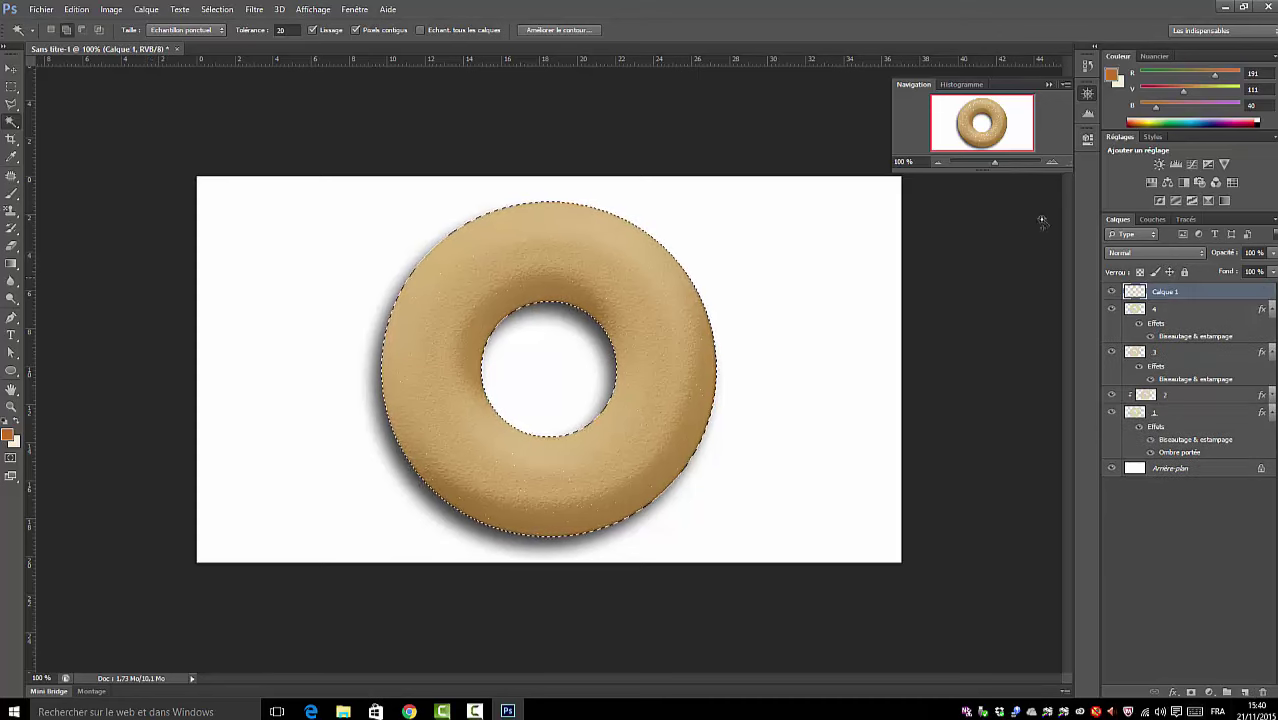
# - Contract the ring selection by 50 pixels to leave a narrow band along the middle of the doughnut
pyautogui.click(1177, 330)
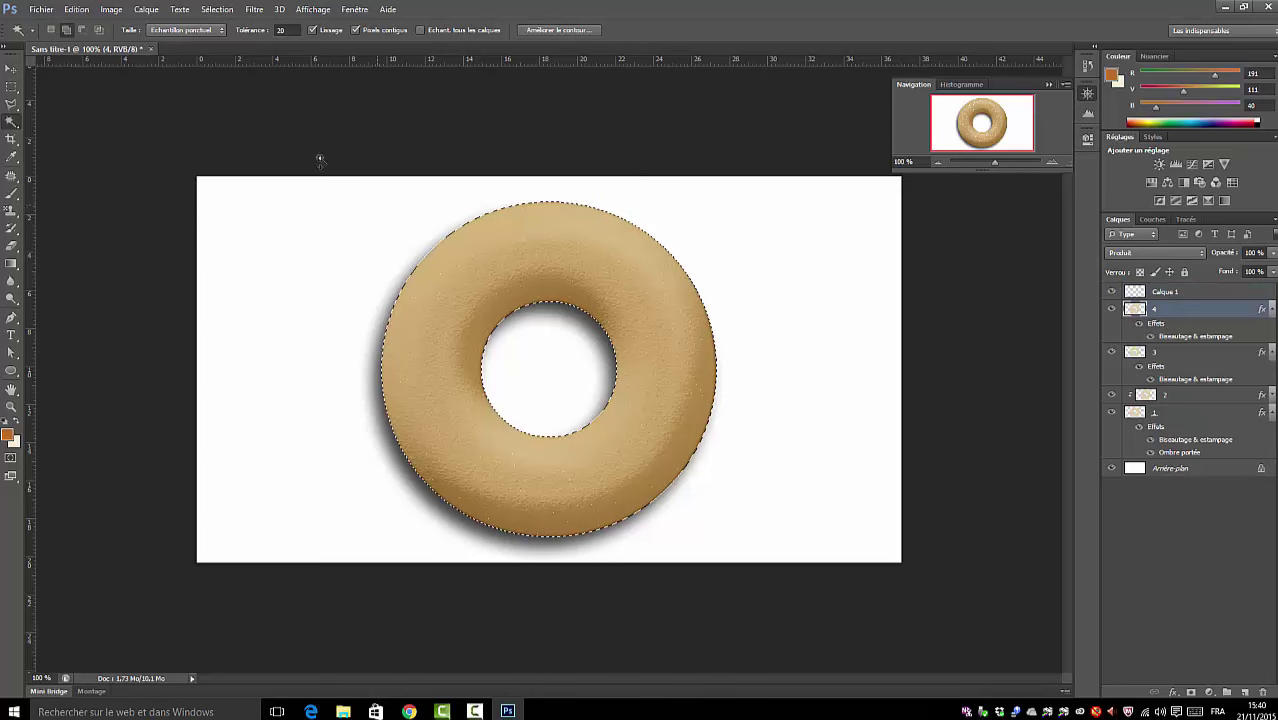
pyautogui.click(215, 10)
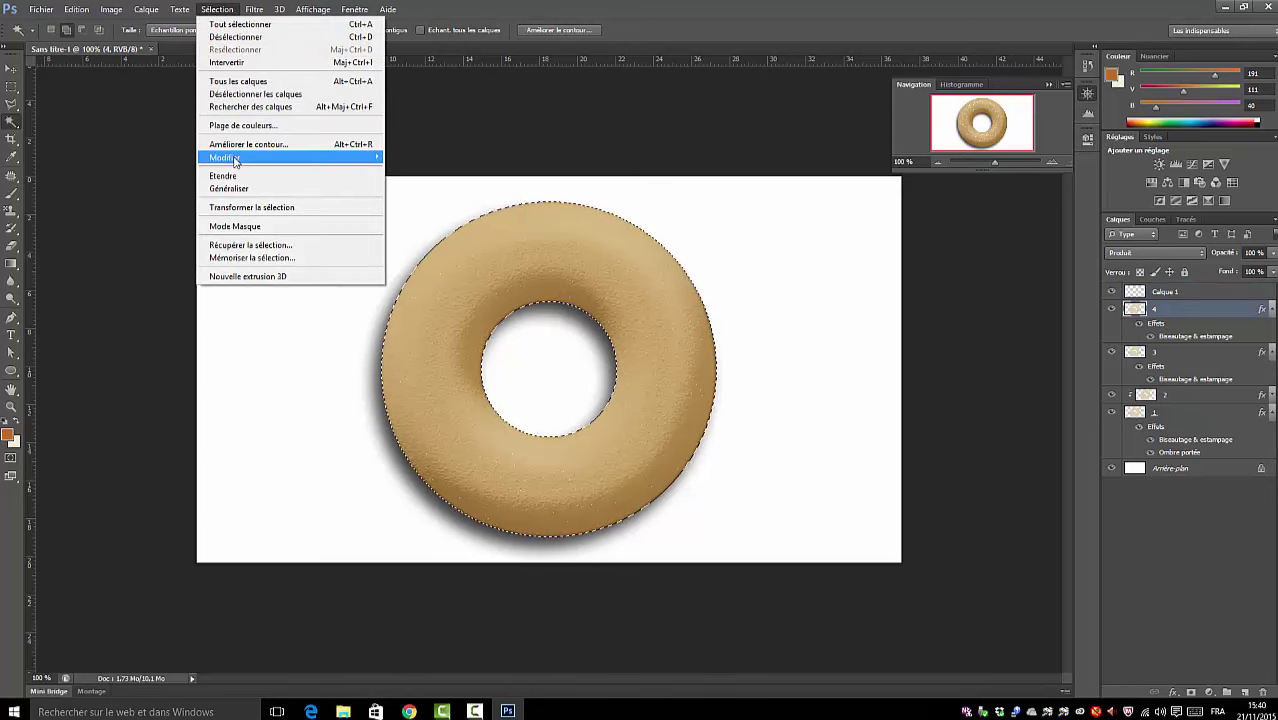
pyautogui.moveTo(235, 160)
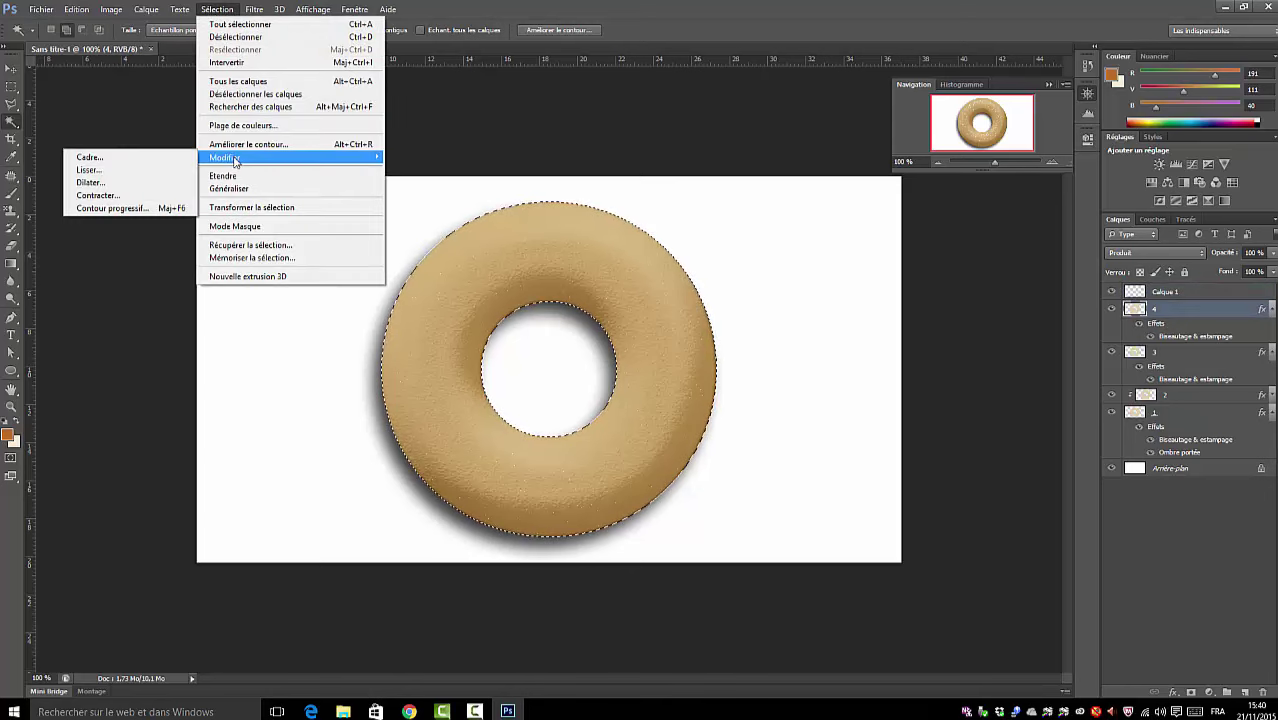
pyautogui.click(100, 196)
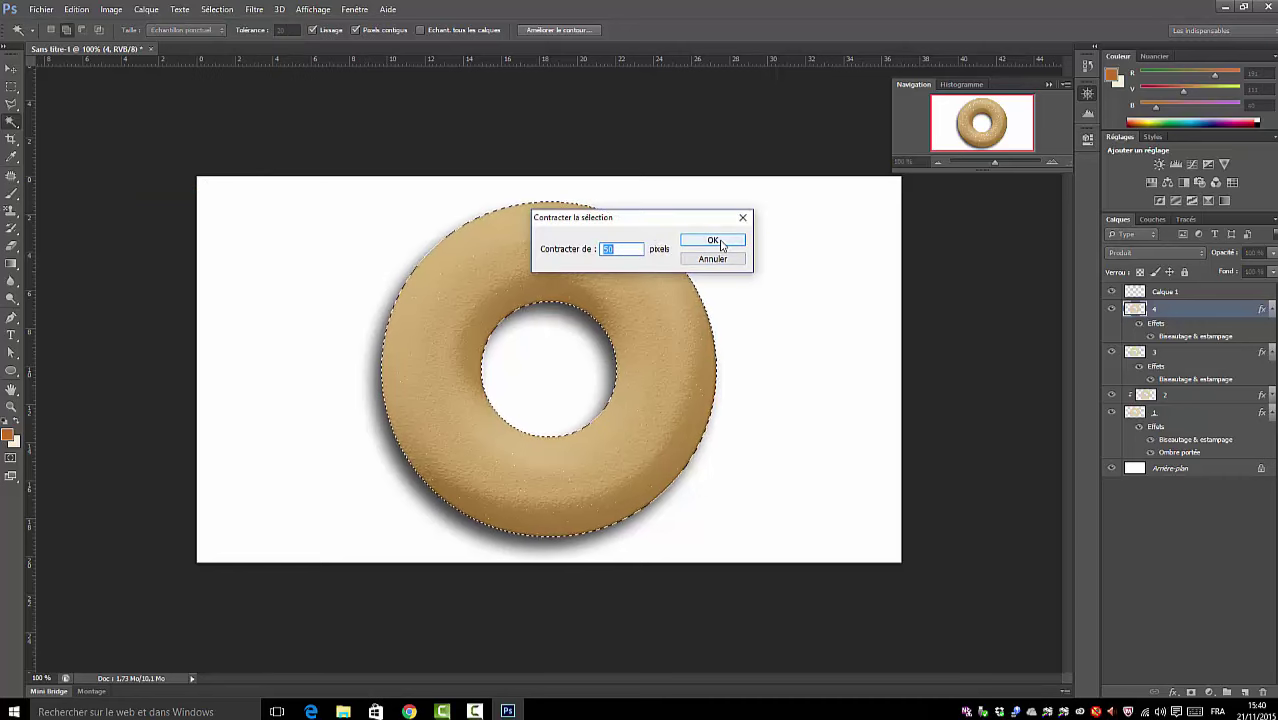
pyautogui.click(716, 241)
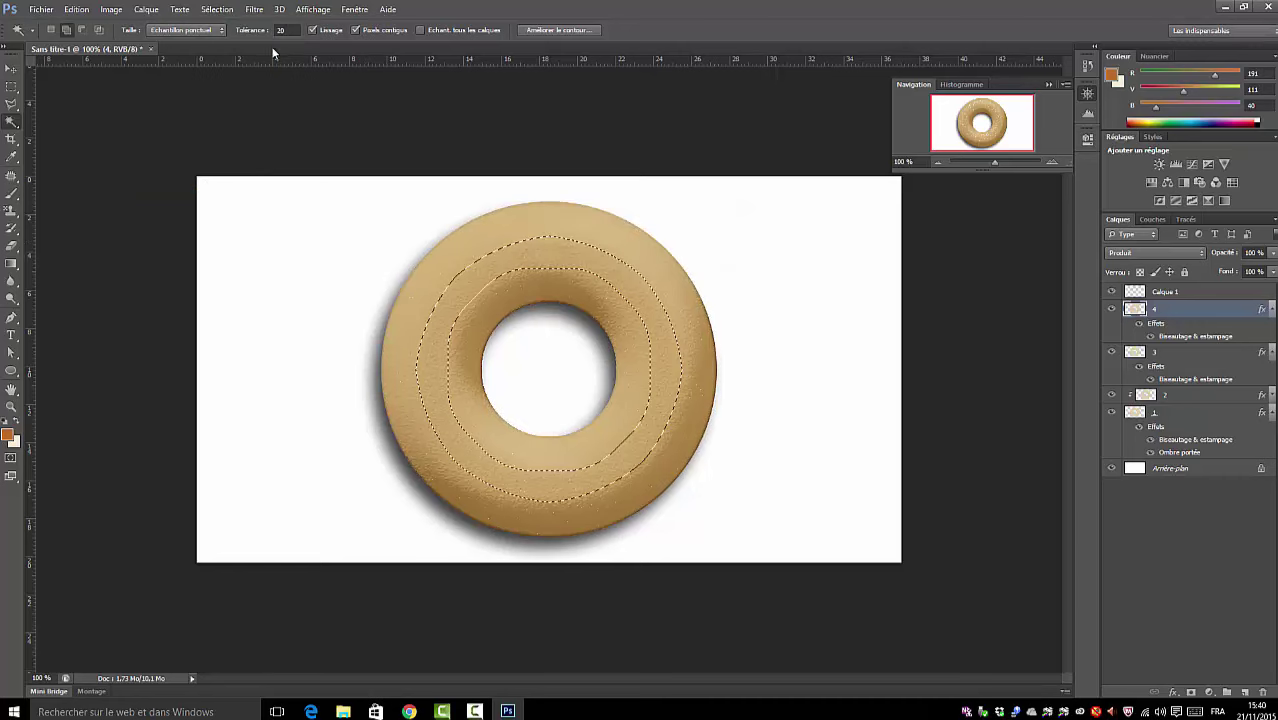
# - Feather the contracted band selection (Contour progressif) with a radius of 15 pixels
pyautogui.click(216, 10)
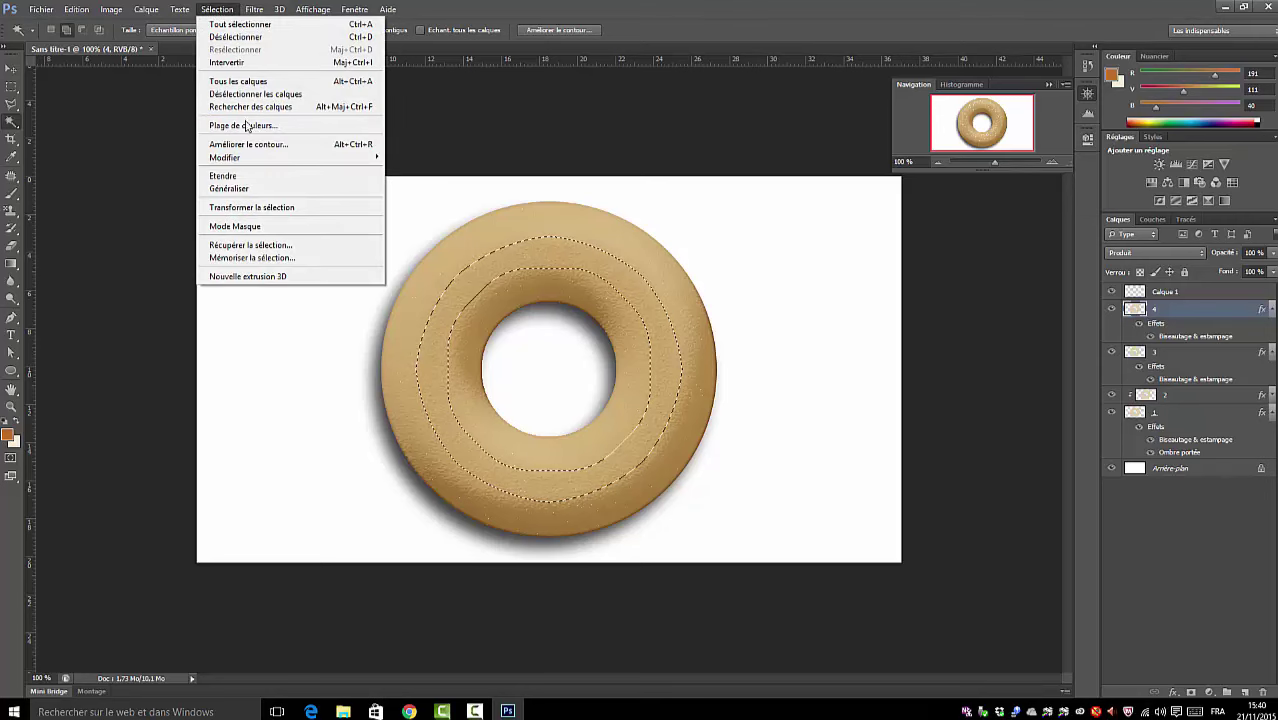
pyautogui.moveTo(245, 160)
pyautogui.click(124, 207)
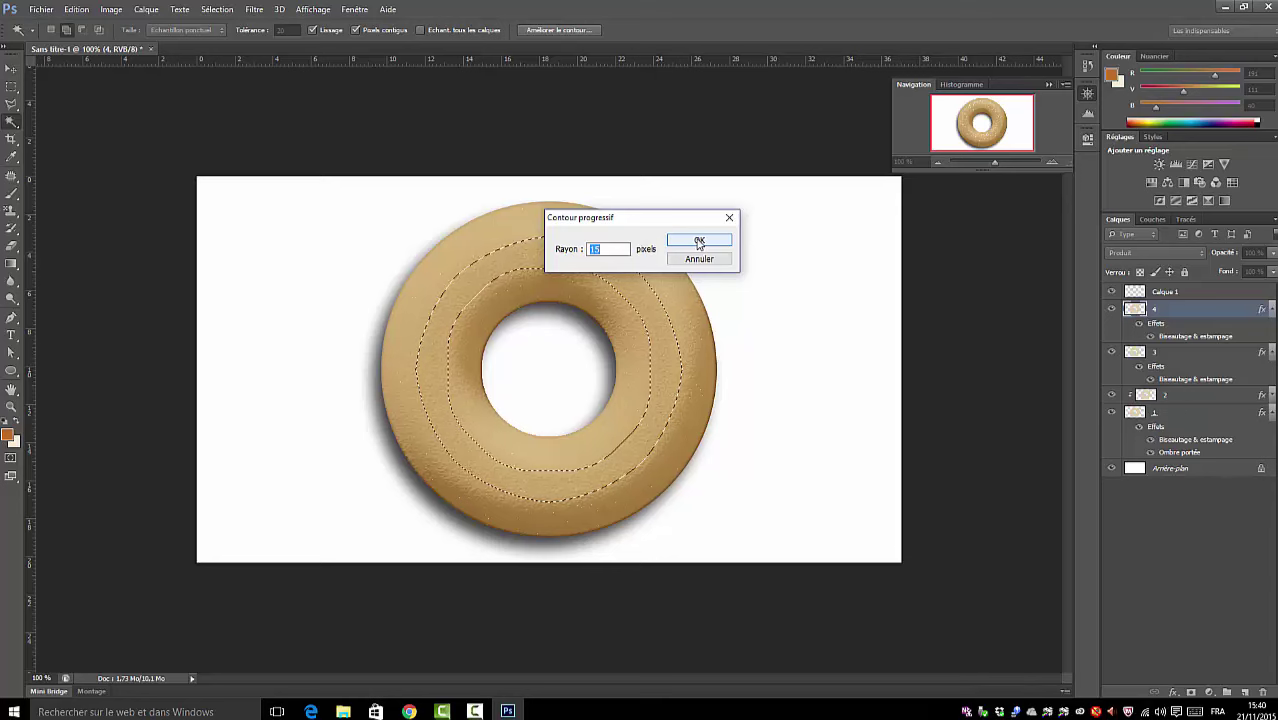
pyautogui.click(699, 243)
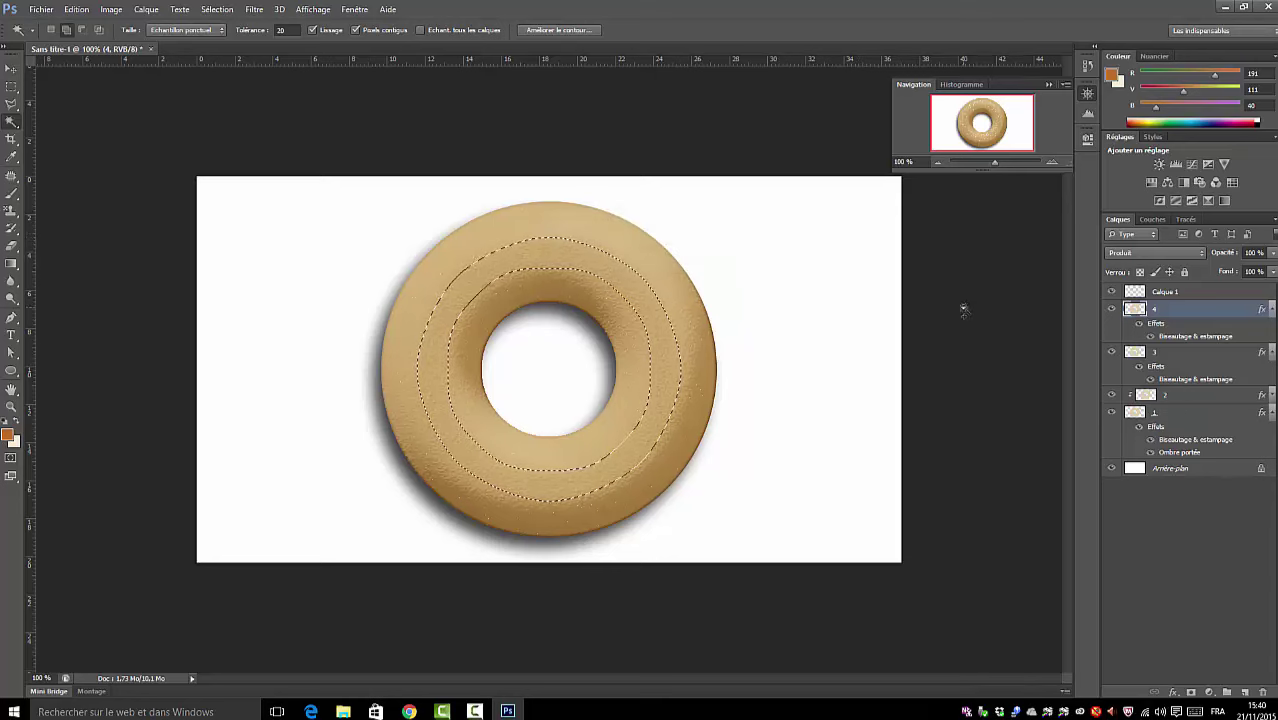
# - Set the foreground colour to the brown 994b0d
pyautogui.click(8, 433)
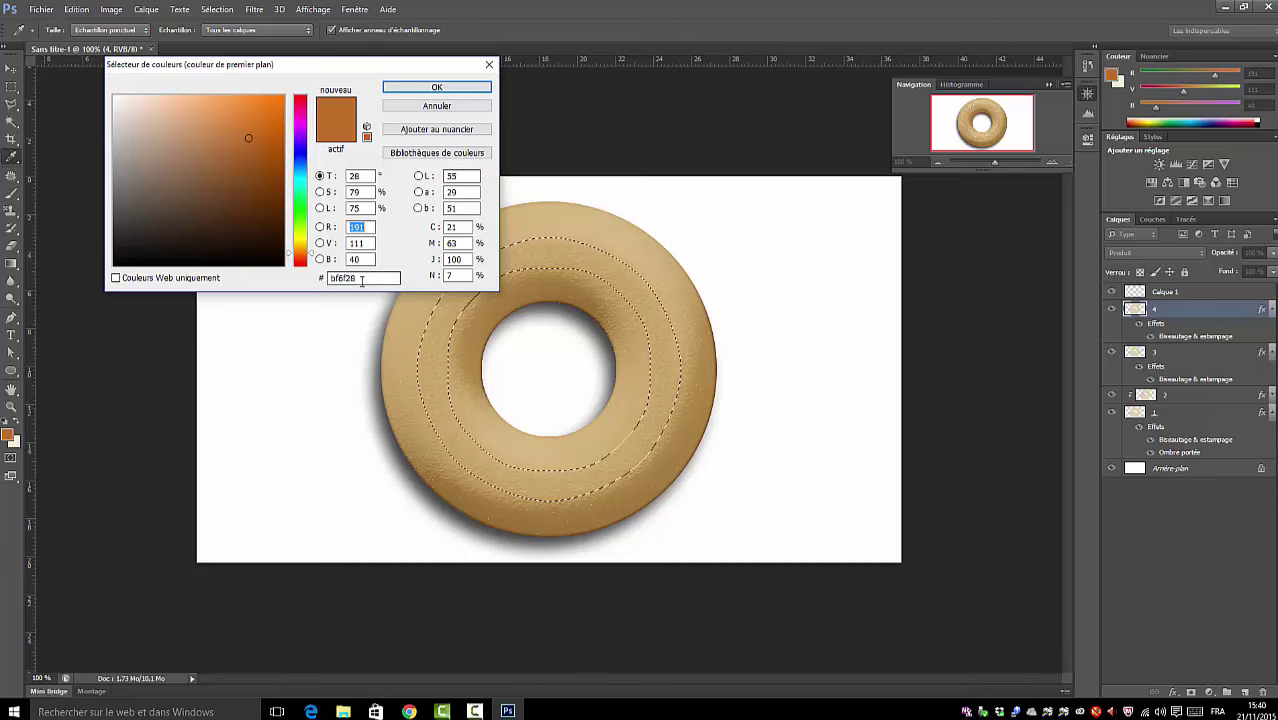
pyautogui.moveTo(362, 279); pyautogui.dragTo(248, 261)
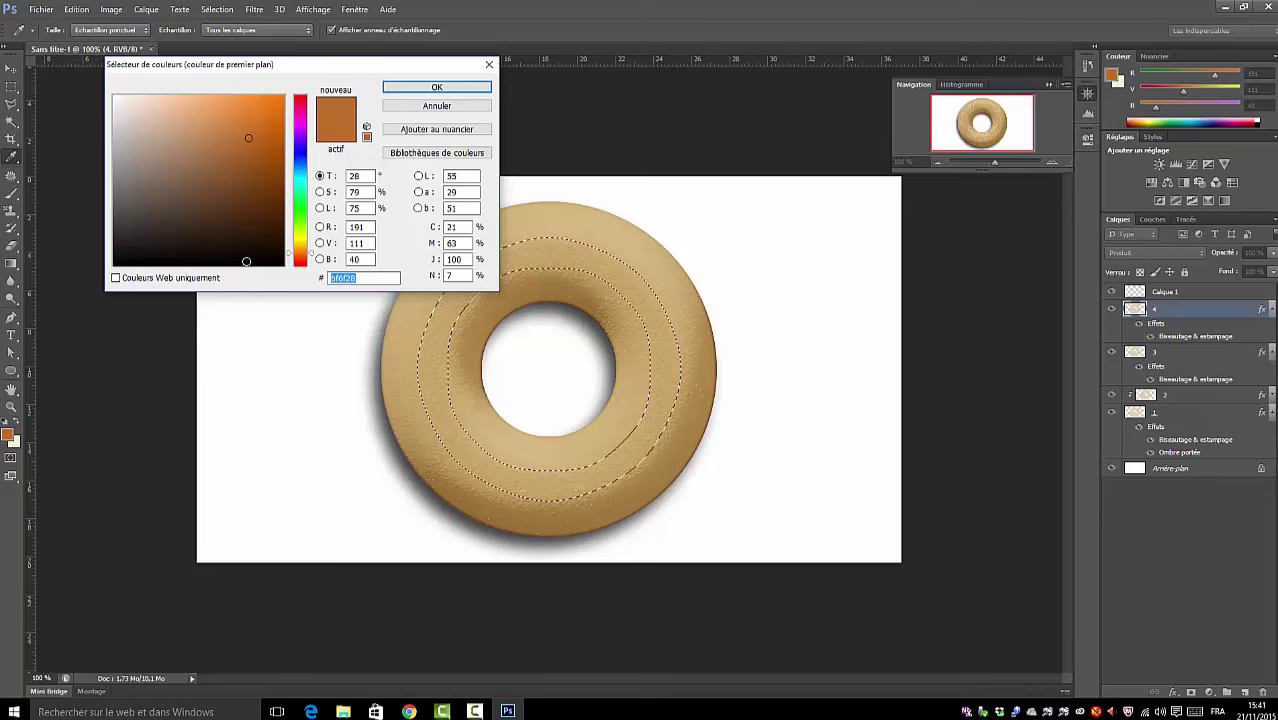
pyautogui.write('99')
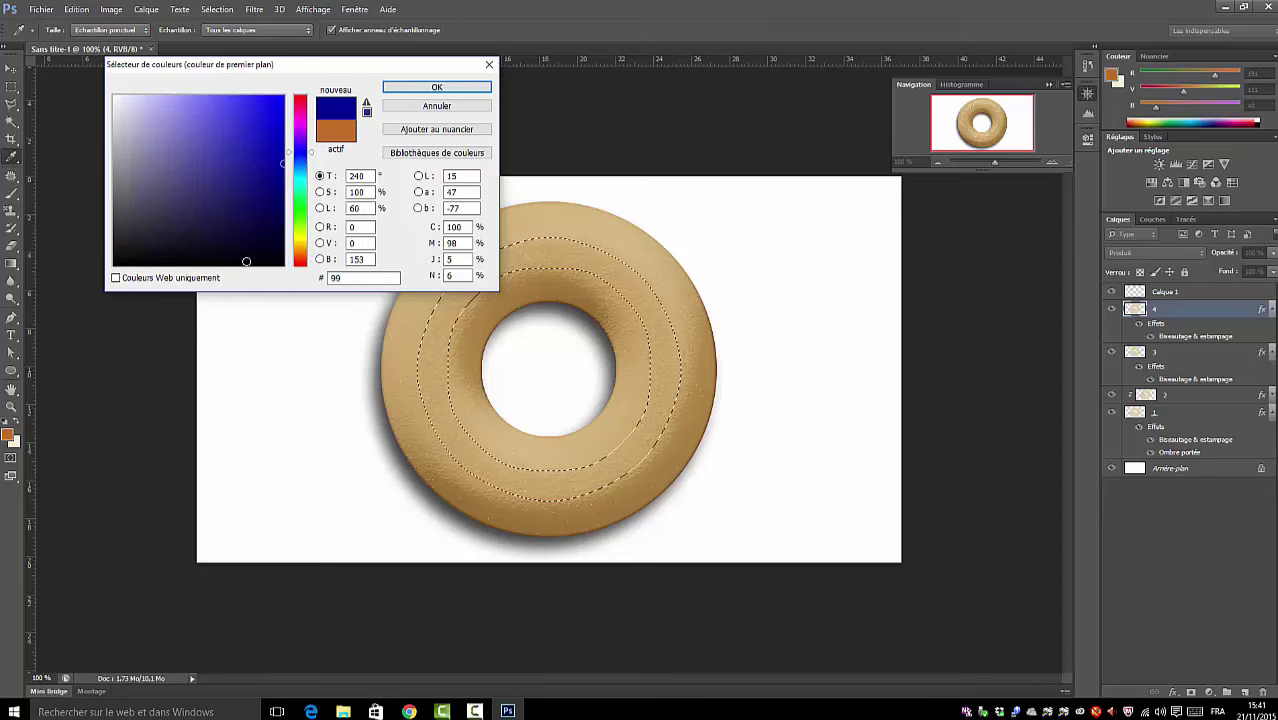
pyautogui.write('4')
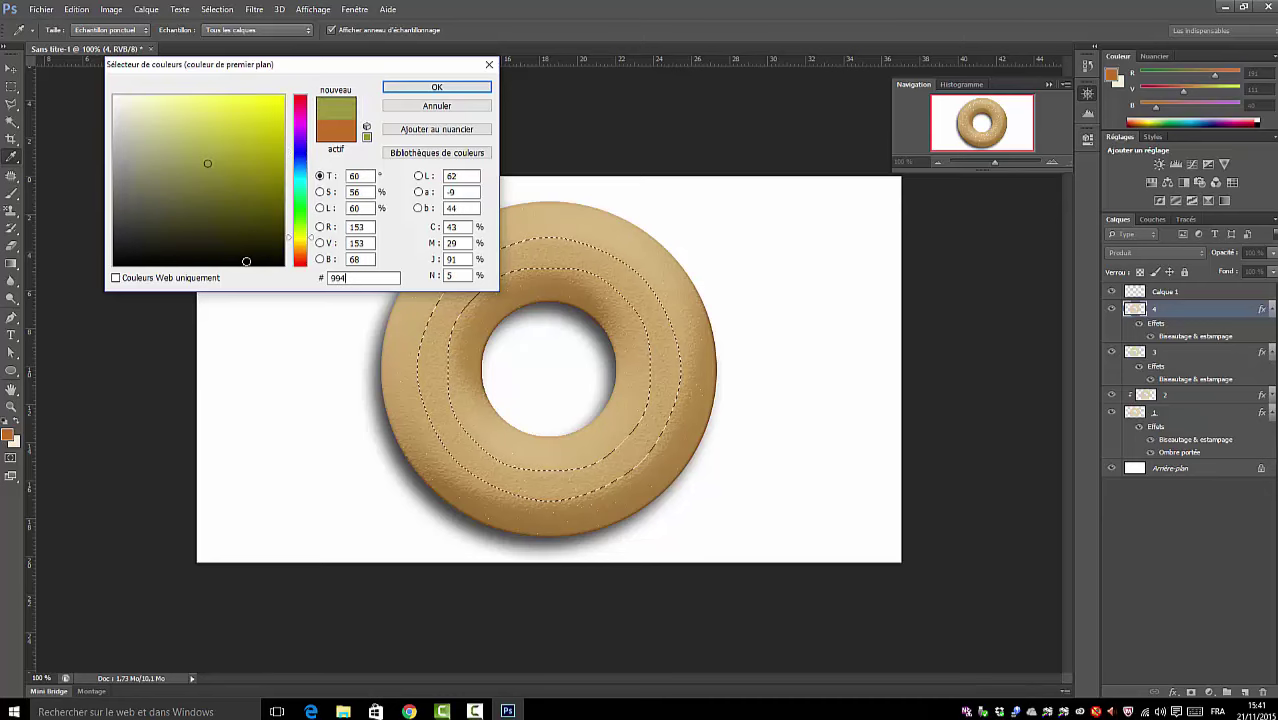
pyautogui.write('b0')
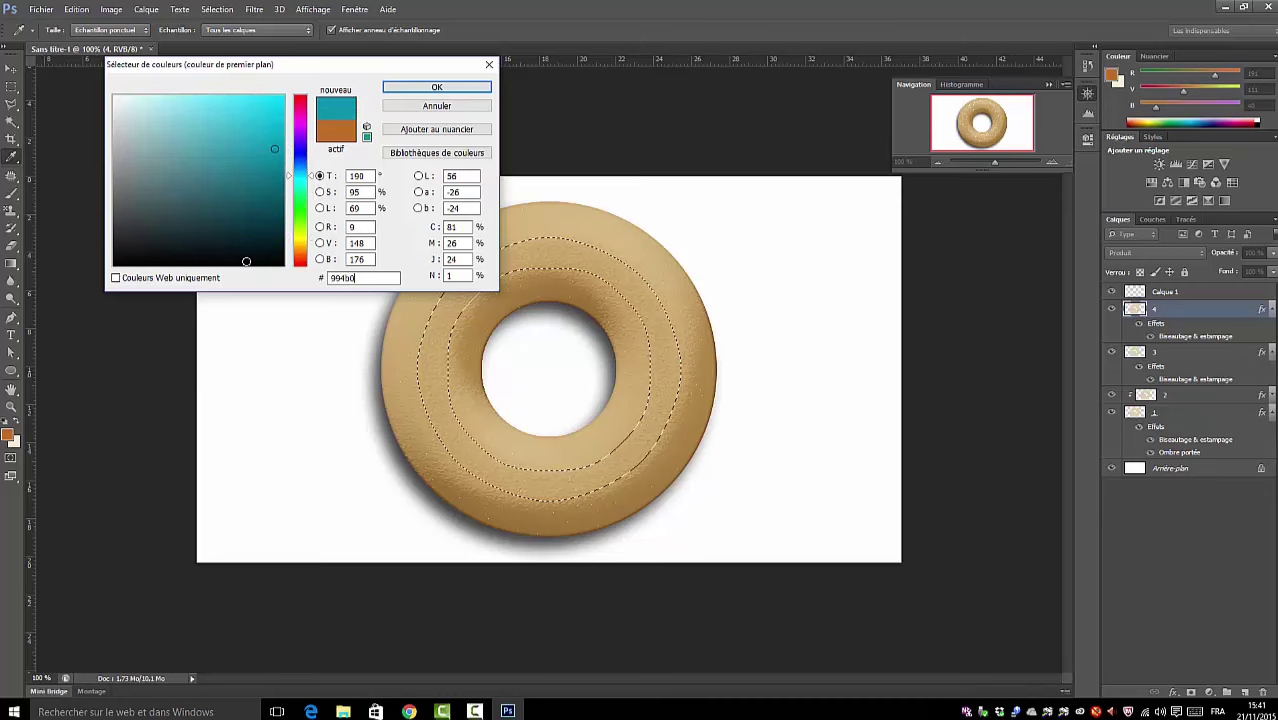
pyautogui.write('d')
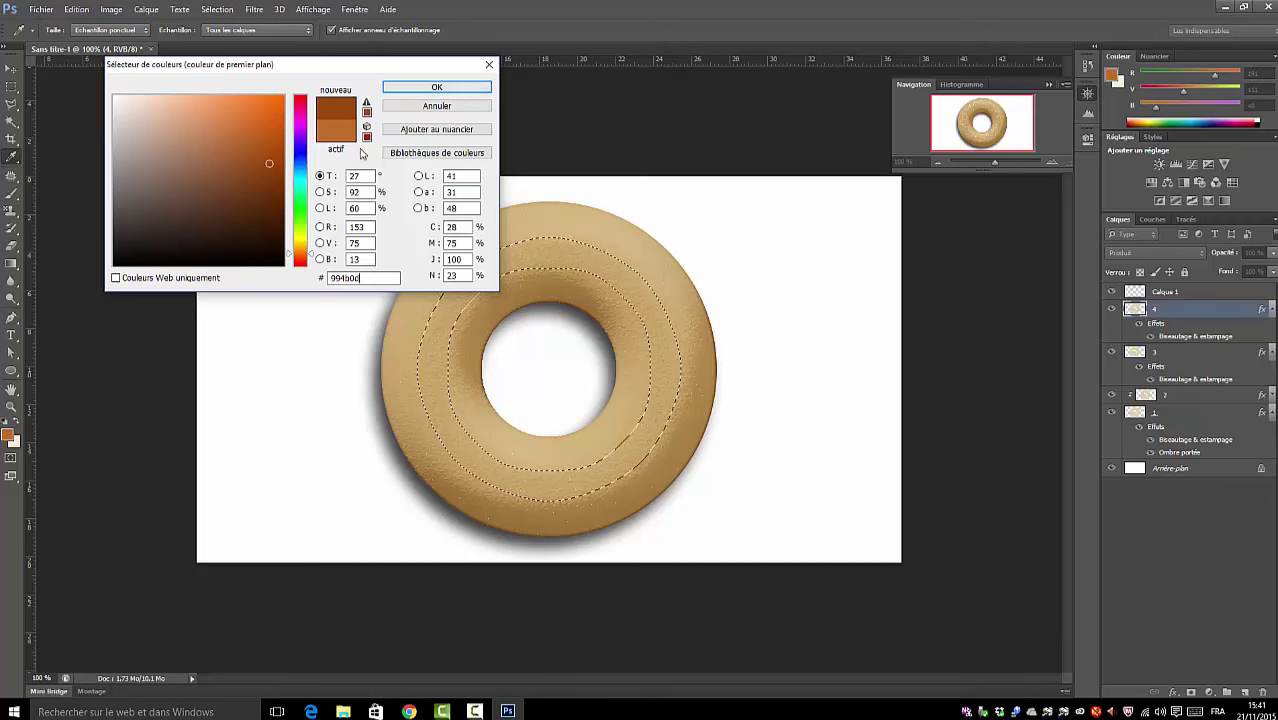
pyautogui.click(420, 89)
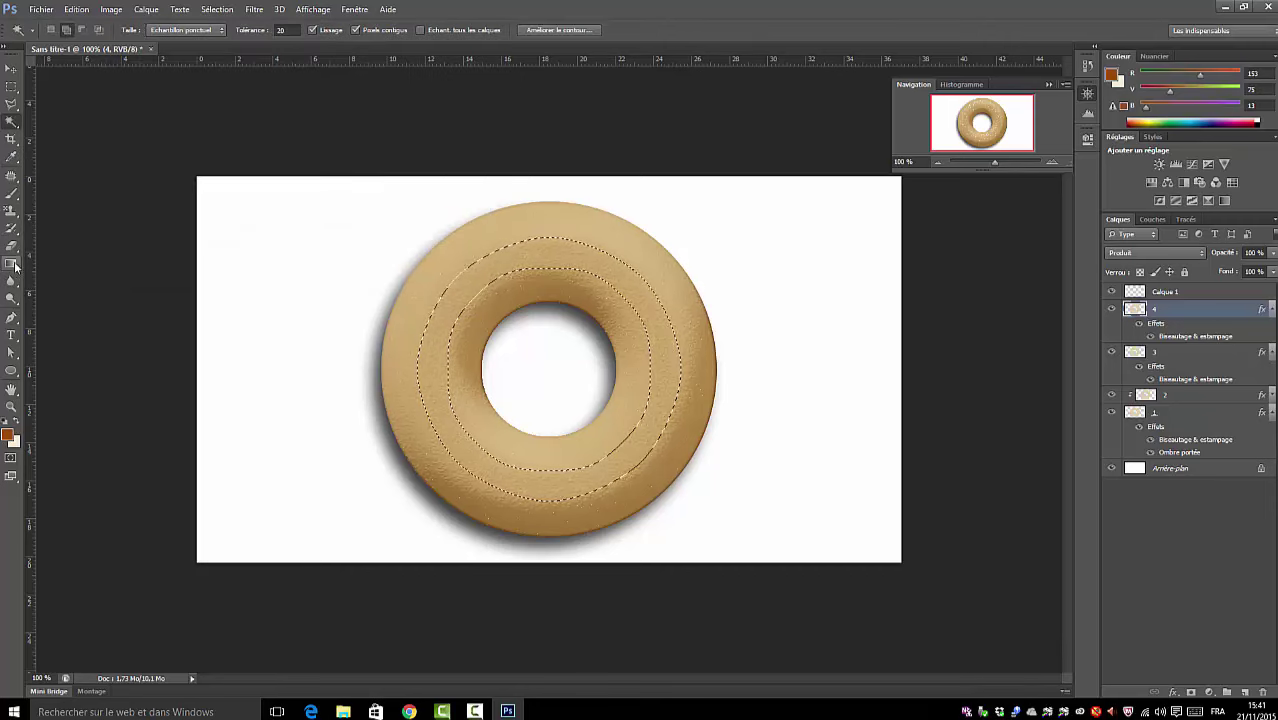
# - Fill the feathered band with the brown foreground colour on the empty layer Calque 1 using the Paint Bucket, and clear the selection
pyautogui.click(17, 268)
pyautogui.click(64, 262)
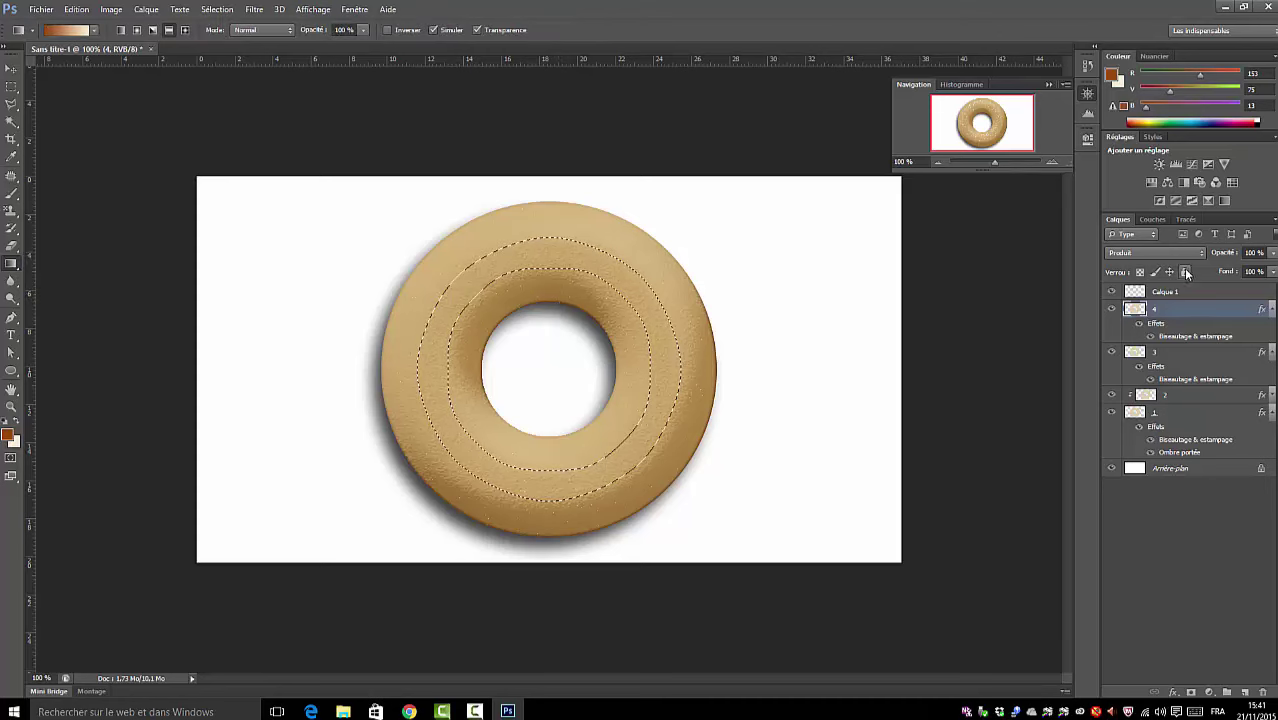
pyautogui.click(1186, 291)
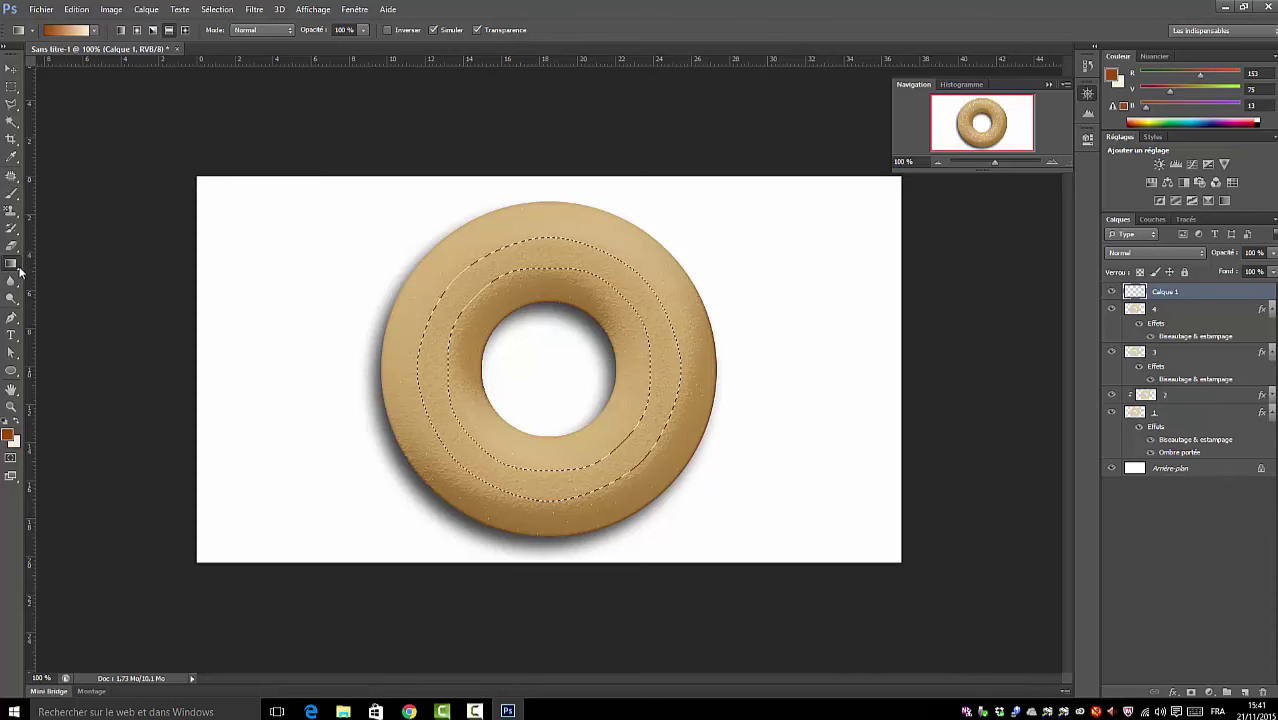
pyautogui.rightClick(10, 263)
pyautogui.click(60, 277)
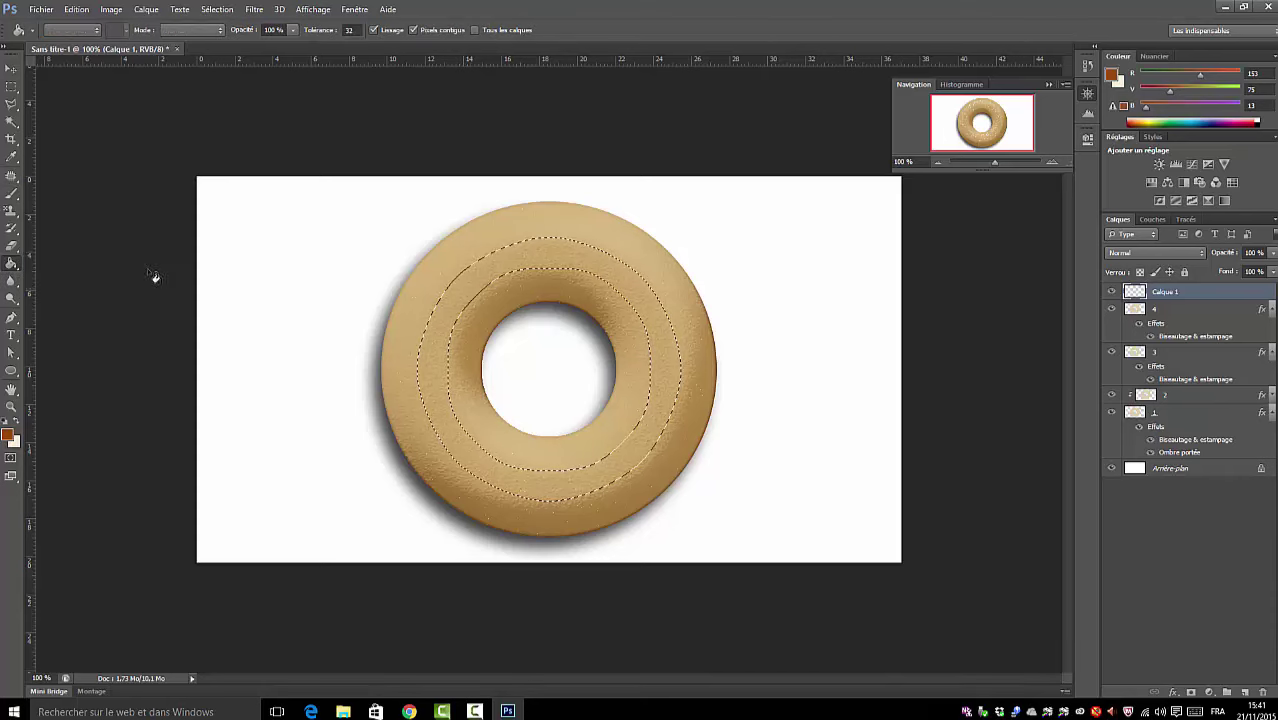
pyautogui.click(452, 291)
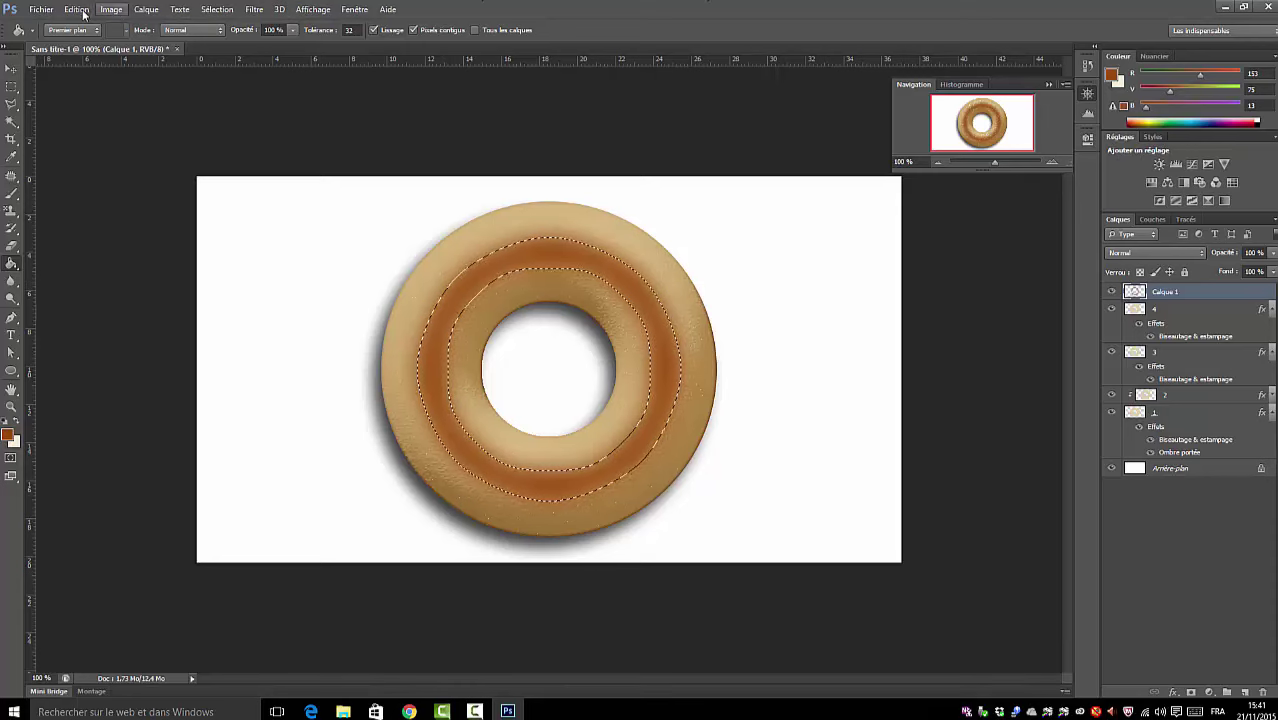
pyautogui.click(222, 10)
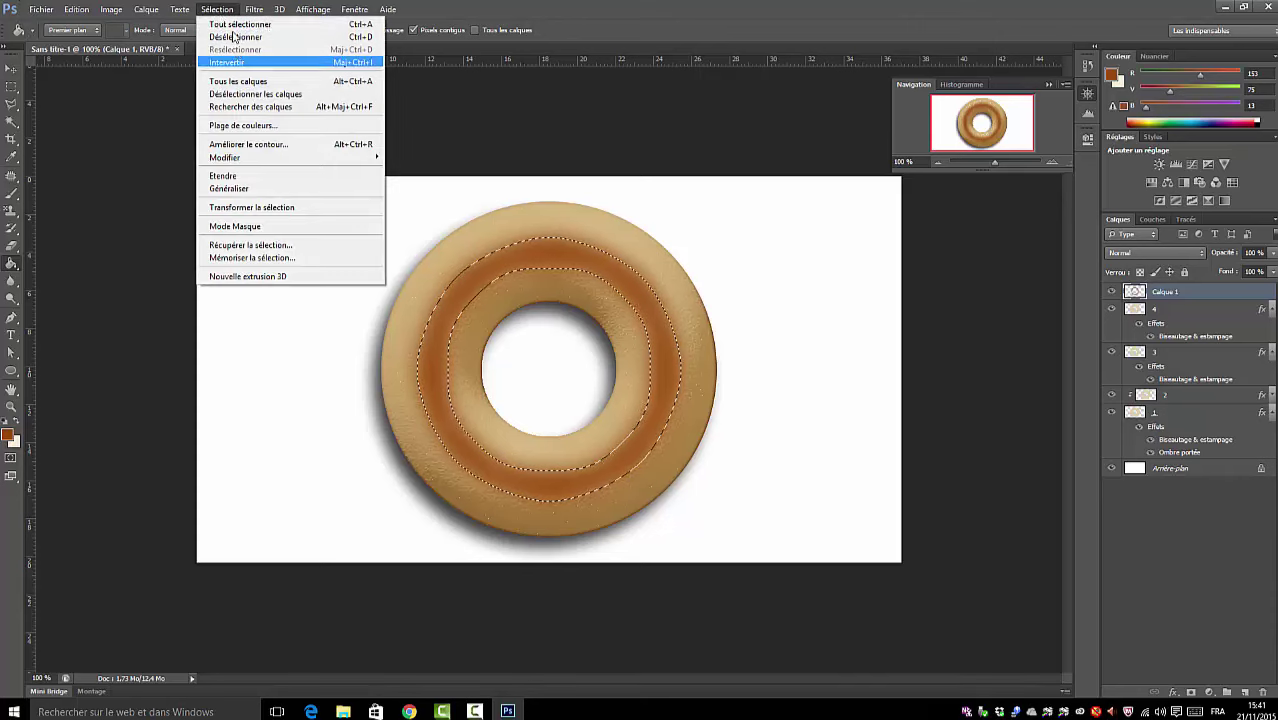
pyautogui.click(232, 40)
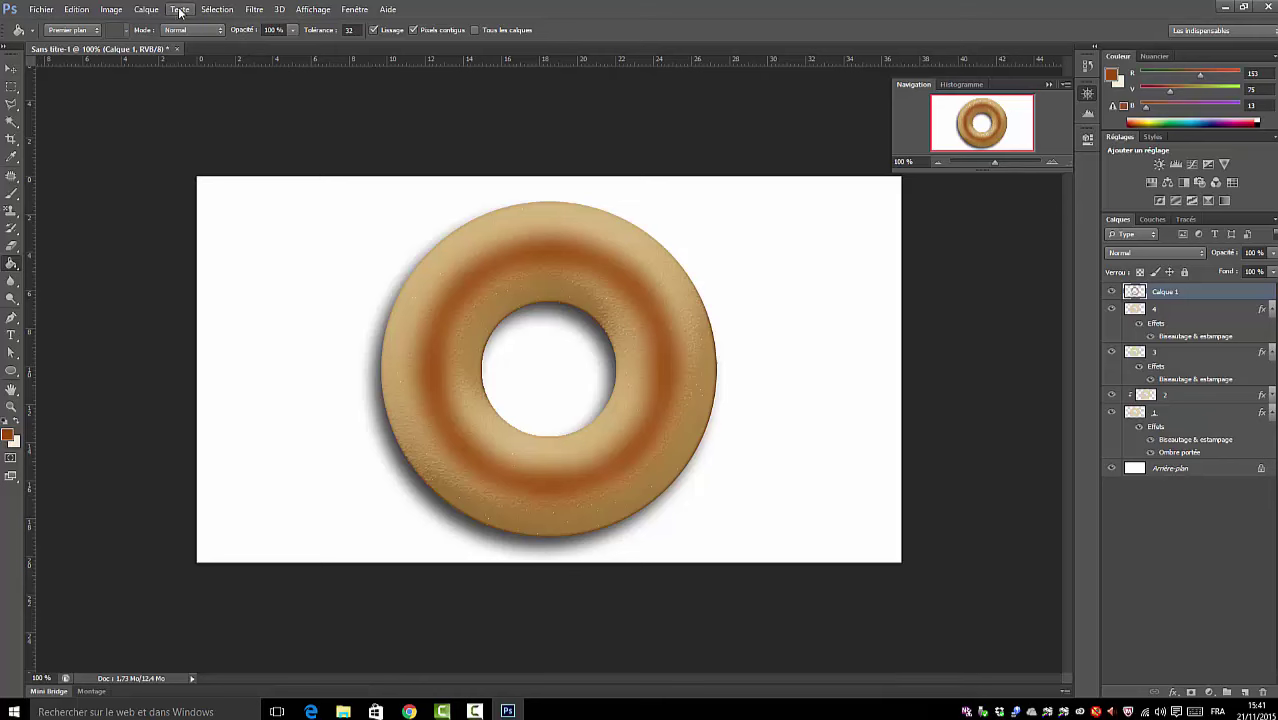
pyautogui.click(216, 10)
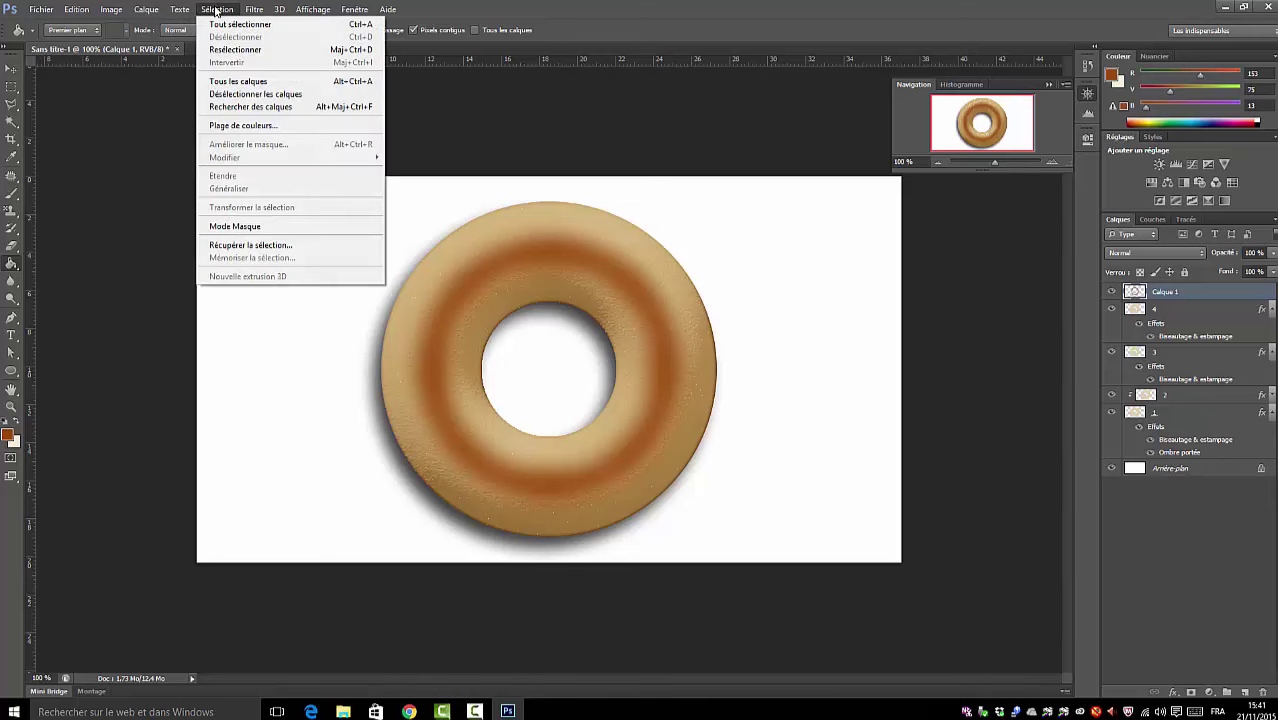
pyautogui.click(1183, 562)
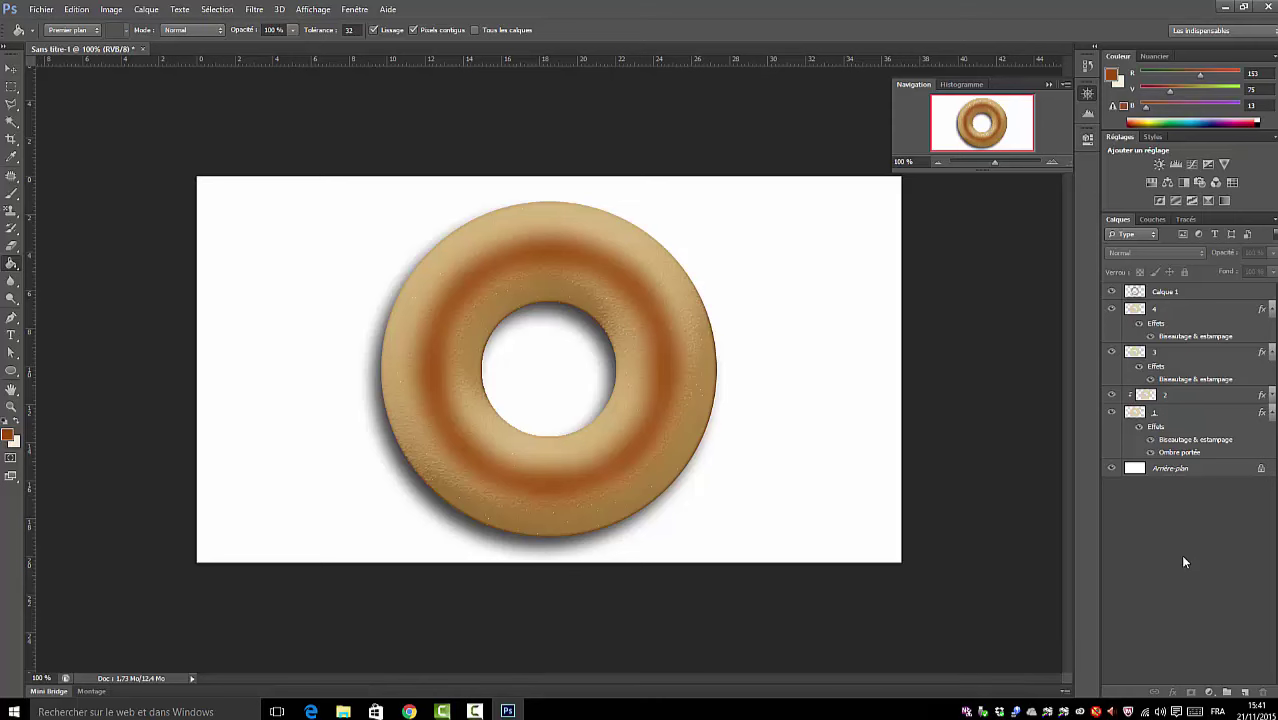
# - Set the blend mode of the brown band layer Calque 1 to Produit
pyautogui.click(1160, 293)
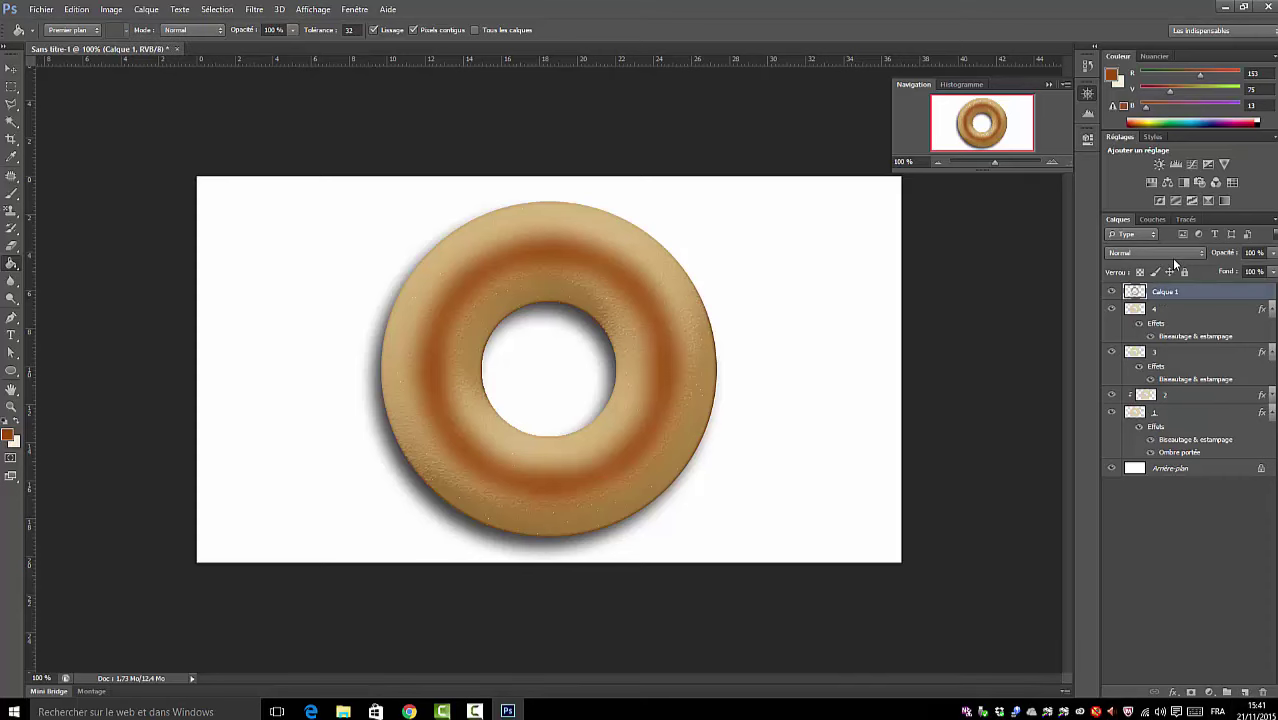
pyautogui.click(1201, 255)
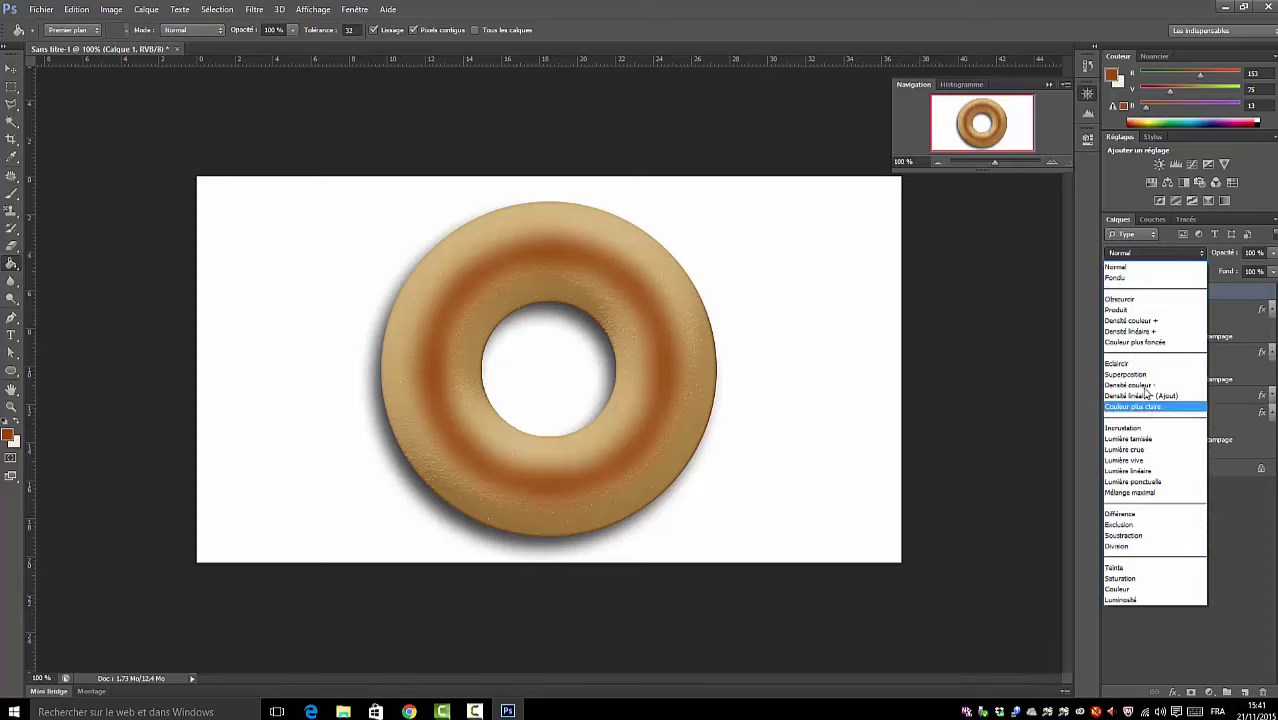
pyautogui.click(1115, 310)
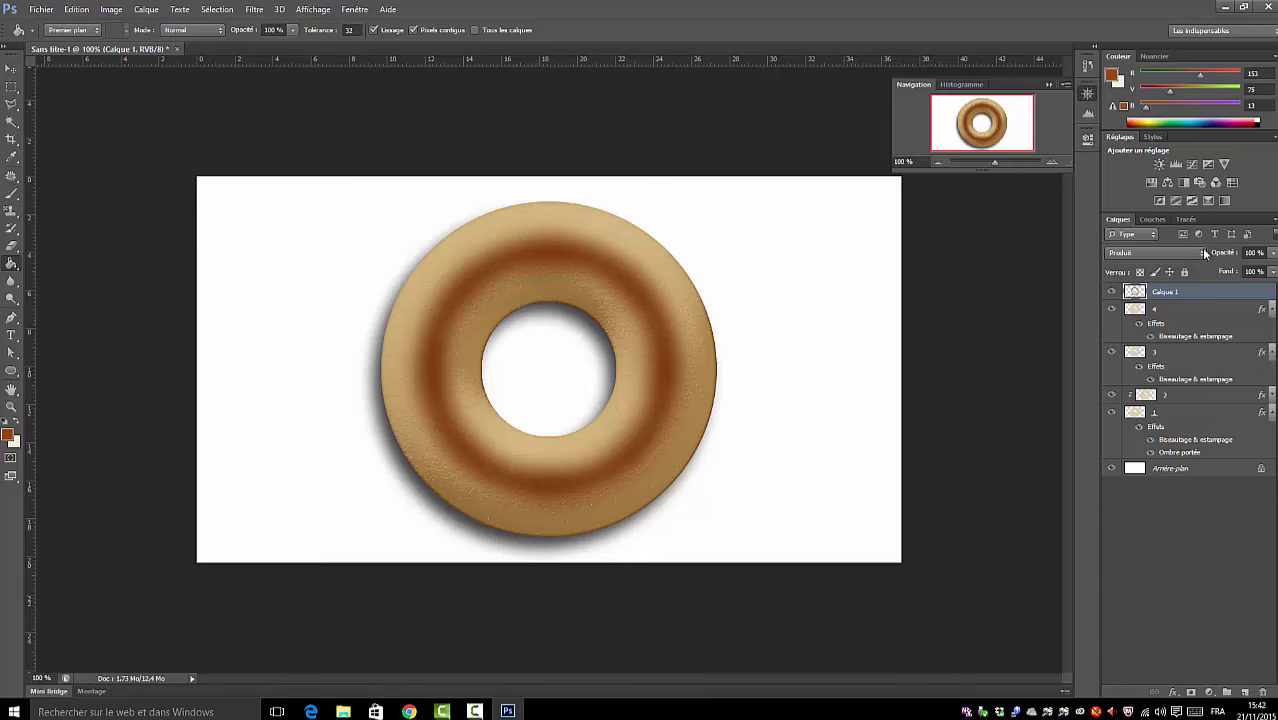
pyautogui.click(1239, 611)
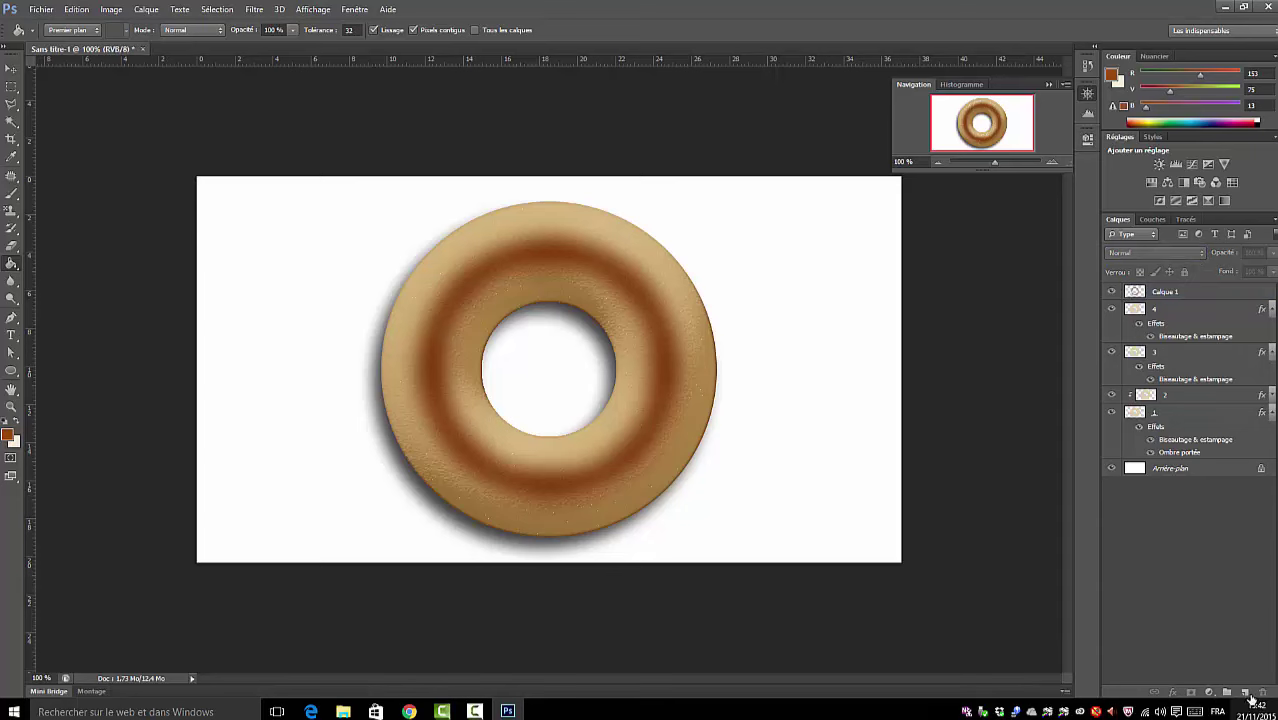
# - Add a new empty layer above Calque 1 and set the foreground colour to the light beige e4c8a0
pyautogui.click(1246, 693)
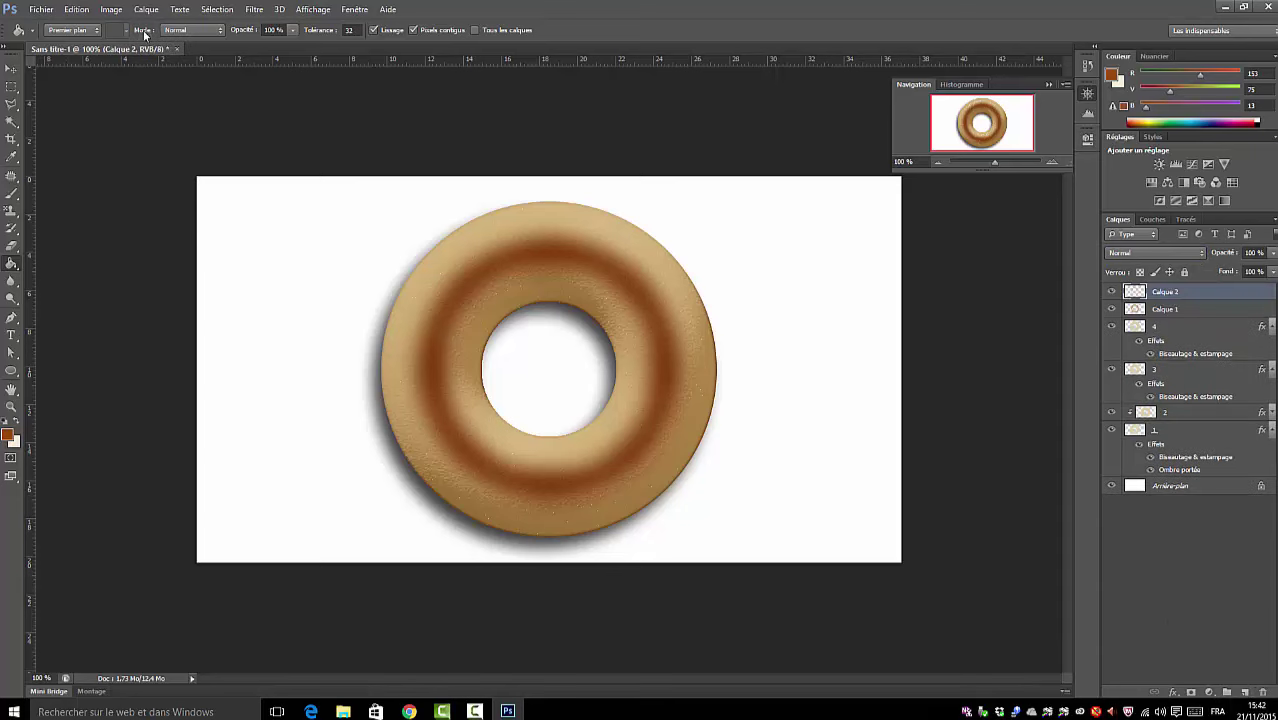
pyautogui.click(7, 436)
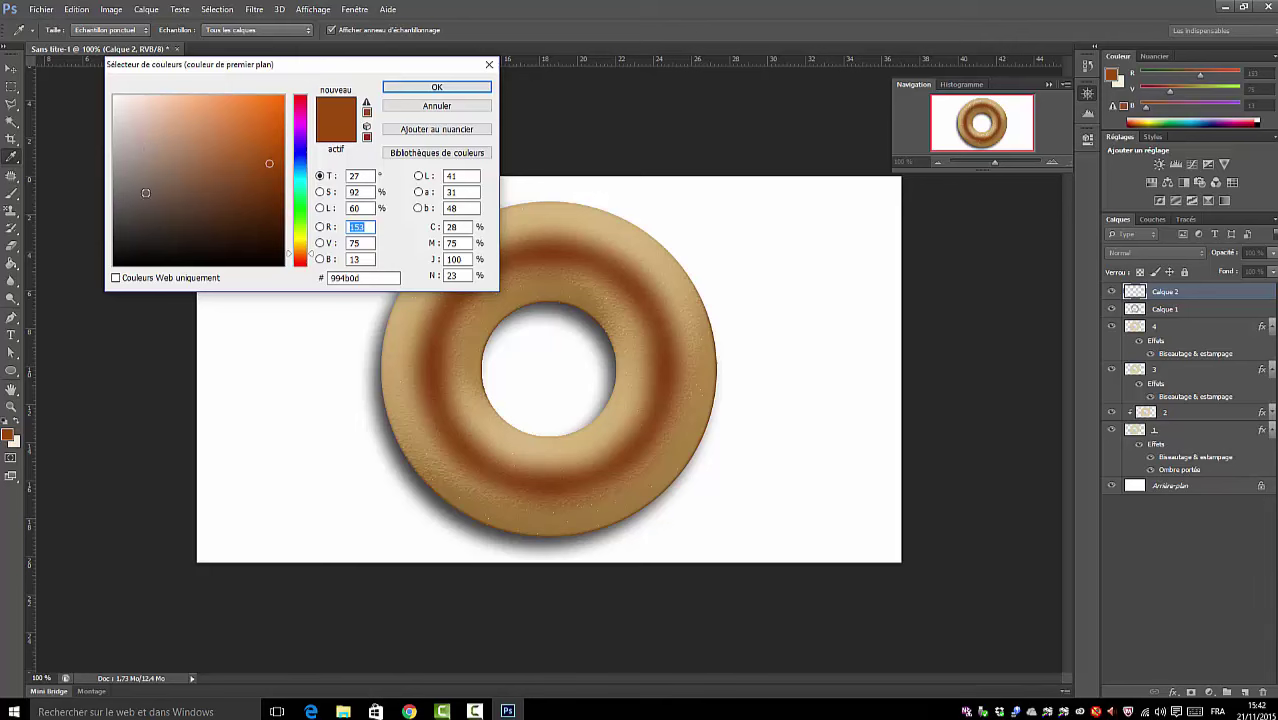
pyautogui.moveTo(358, 278); pyautogui.dragTo(287, 272)
pyautogui.write('e')
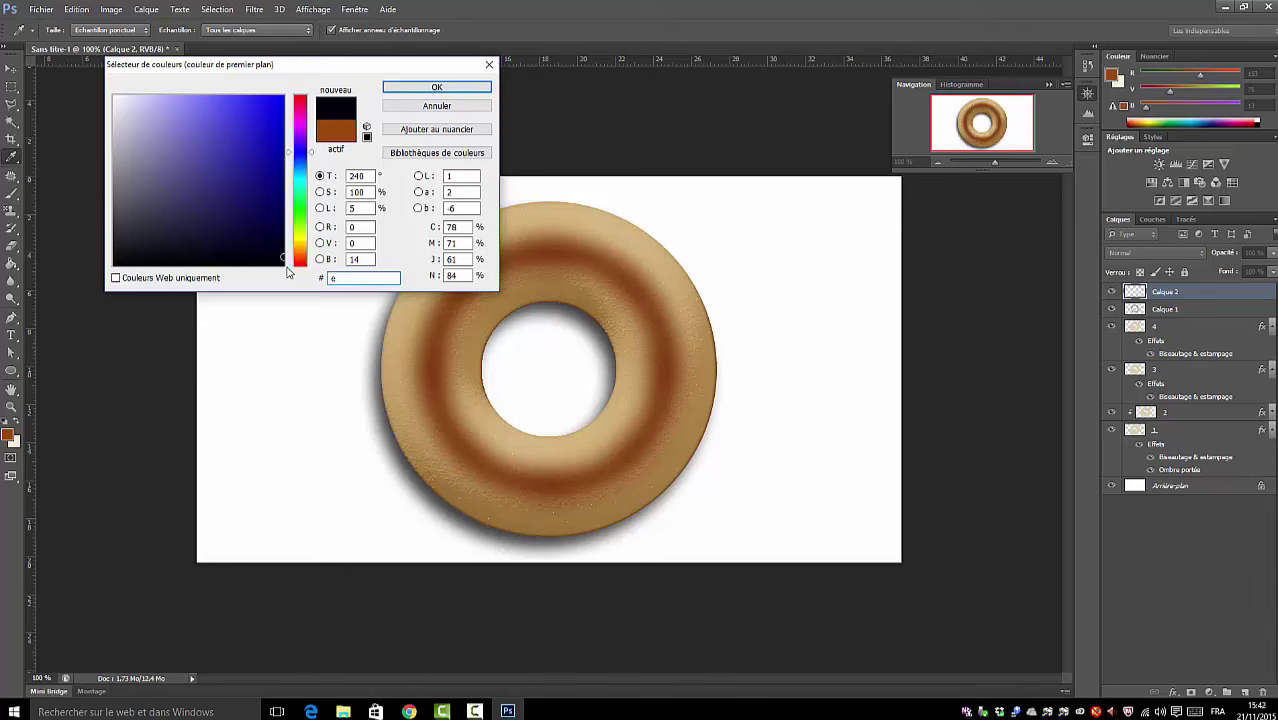
pyautogui.write('4')
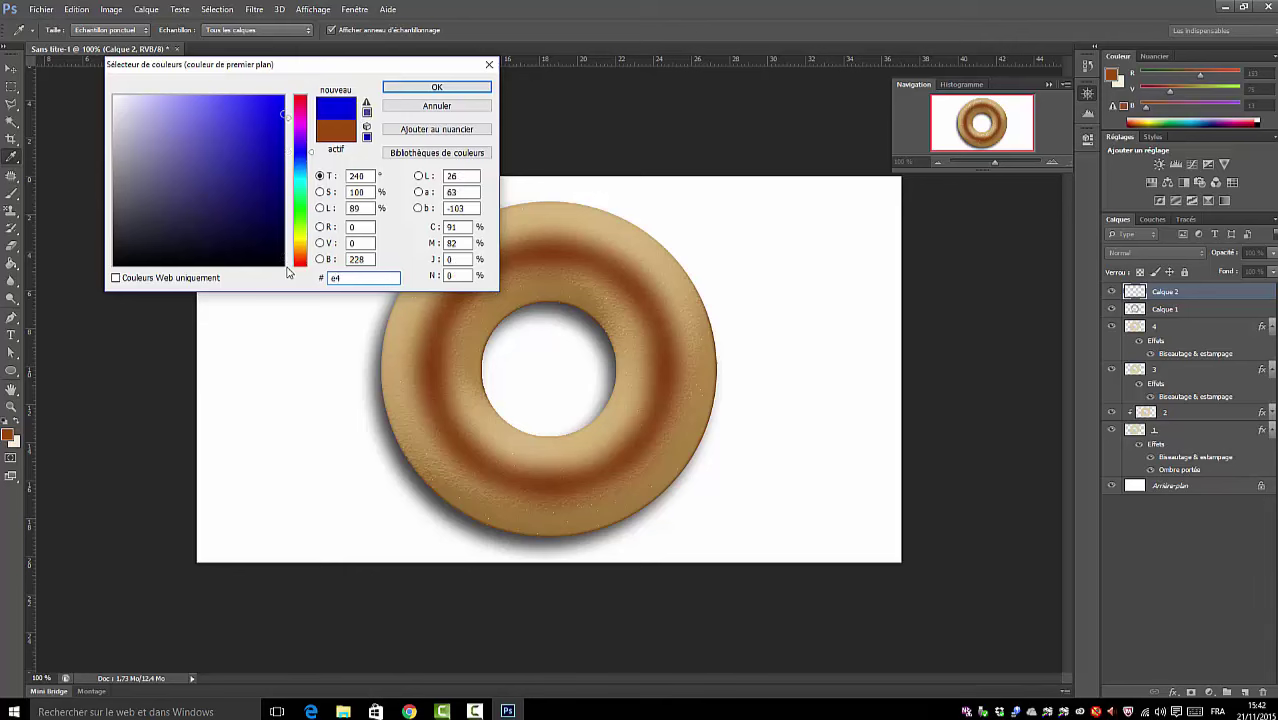
pyautogui.write('c')
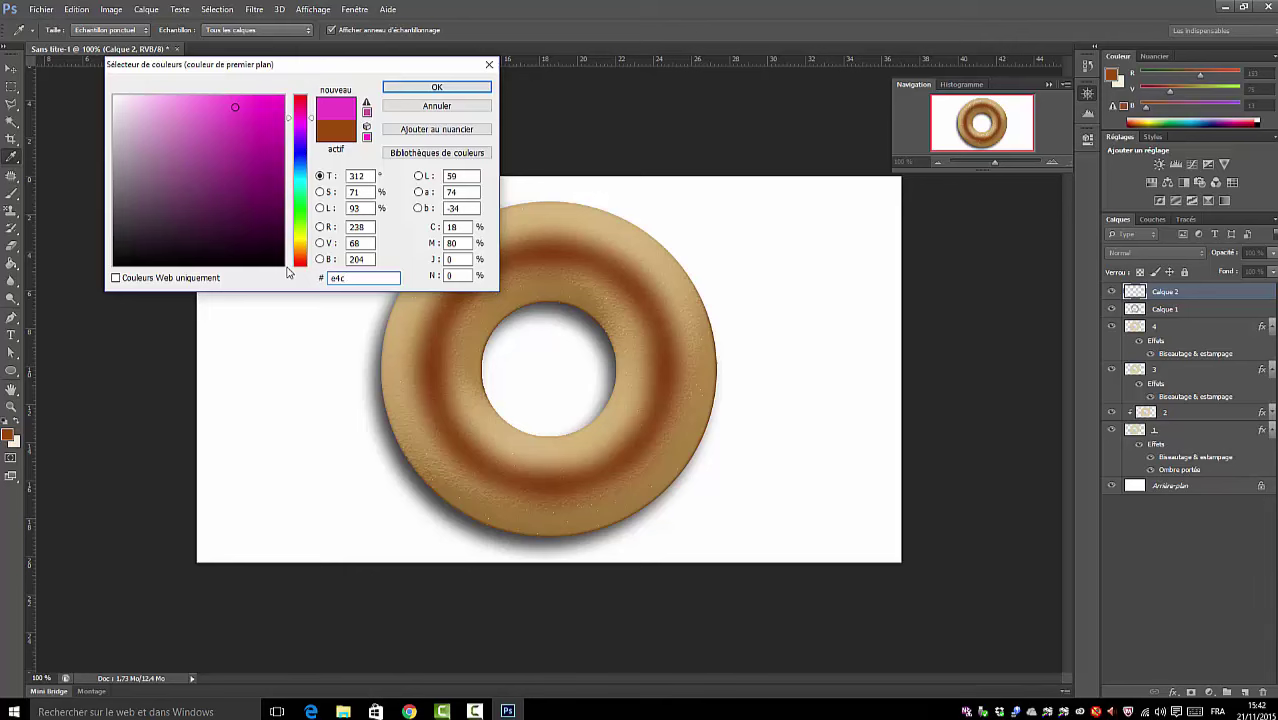
pyautogui.write('8')
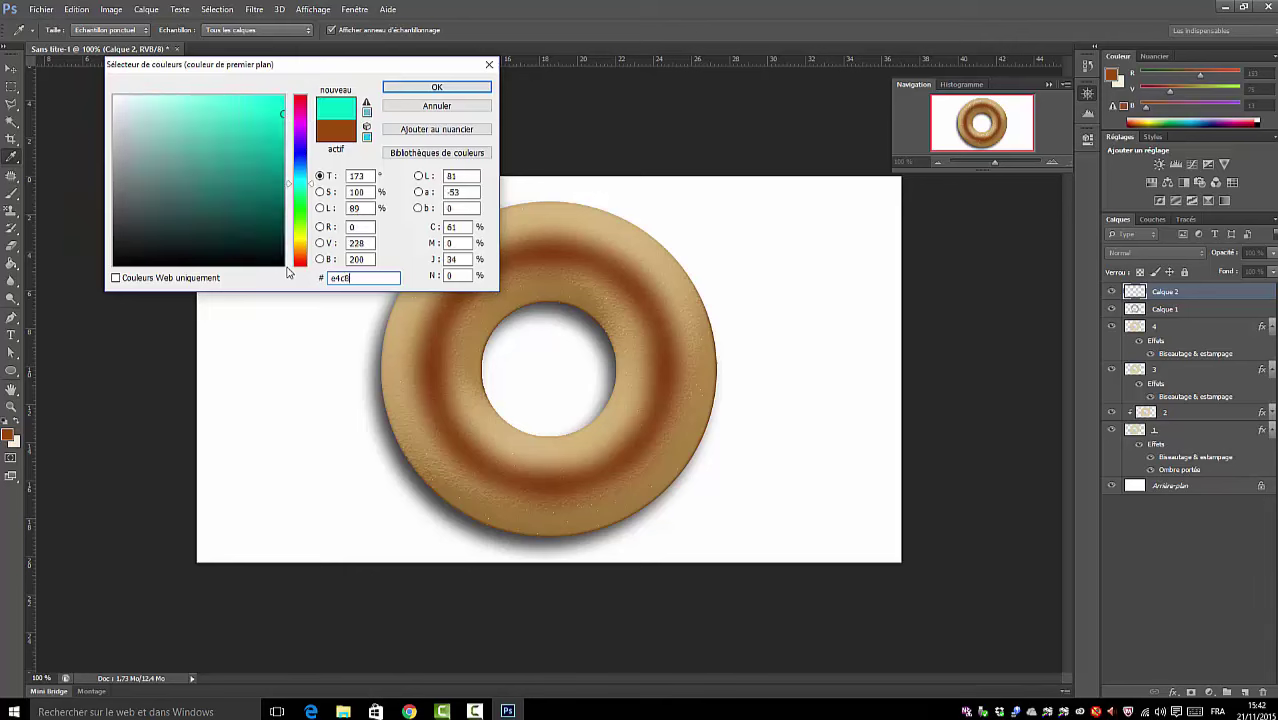
pyautogui.write('a0')
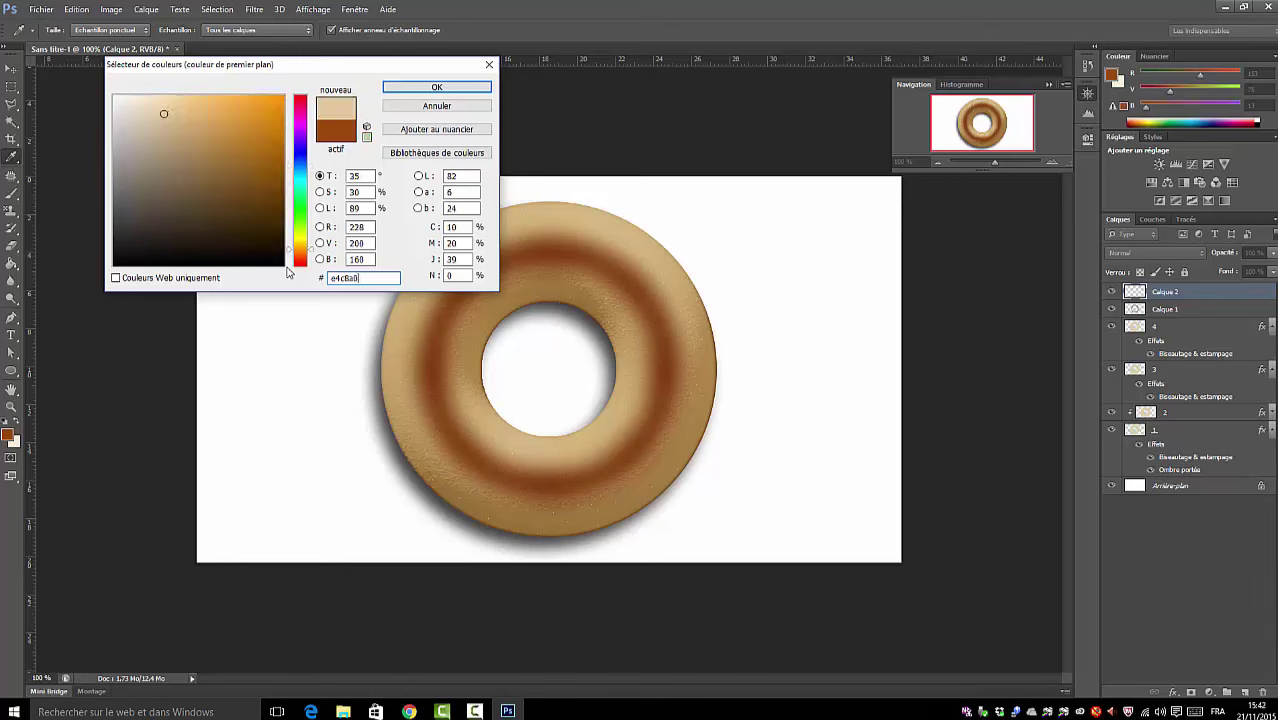
pyautogui.click(449, 86)
pyautogui.press('g')
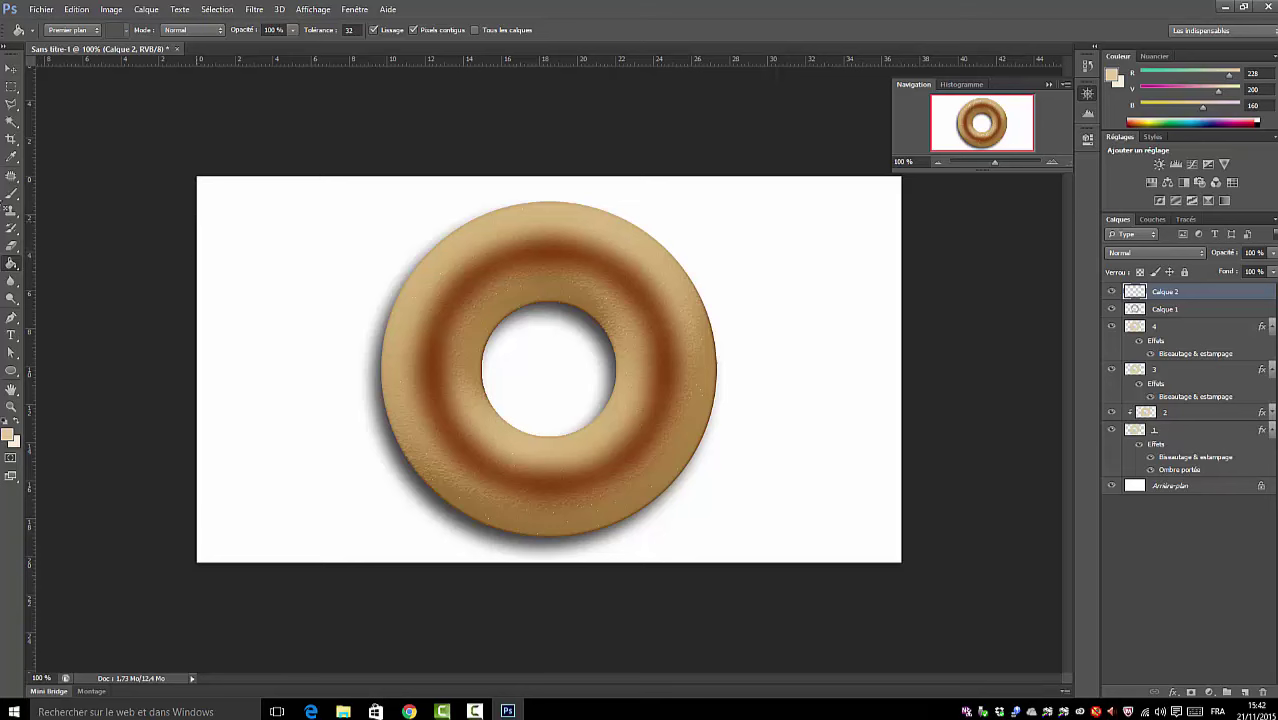
# - Select the whole doughnut ring from layer 4 by inverting a Magic Wand selection of its hole and surroundings, and make Calque 2 active
pyautogui.click(1207, 340)
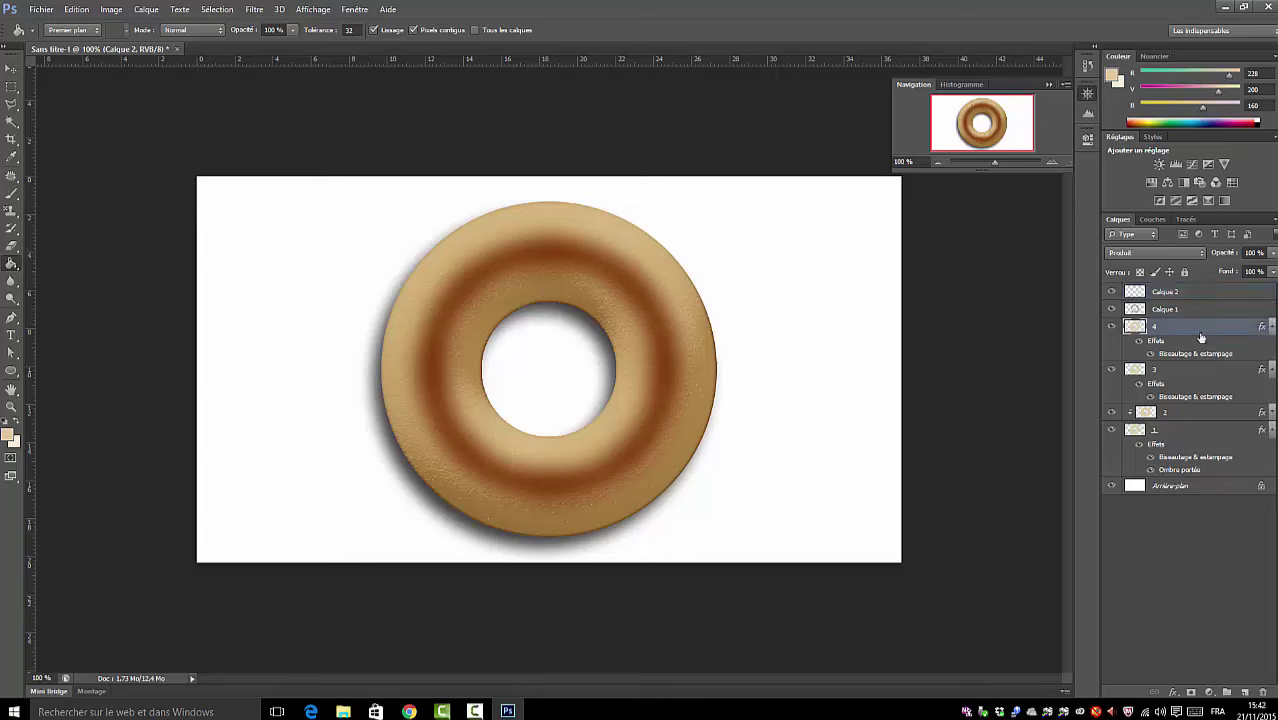
pyautogui.press('i')
pyautogui.click(11, 122)
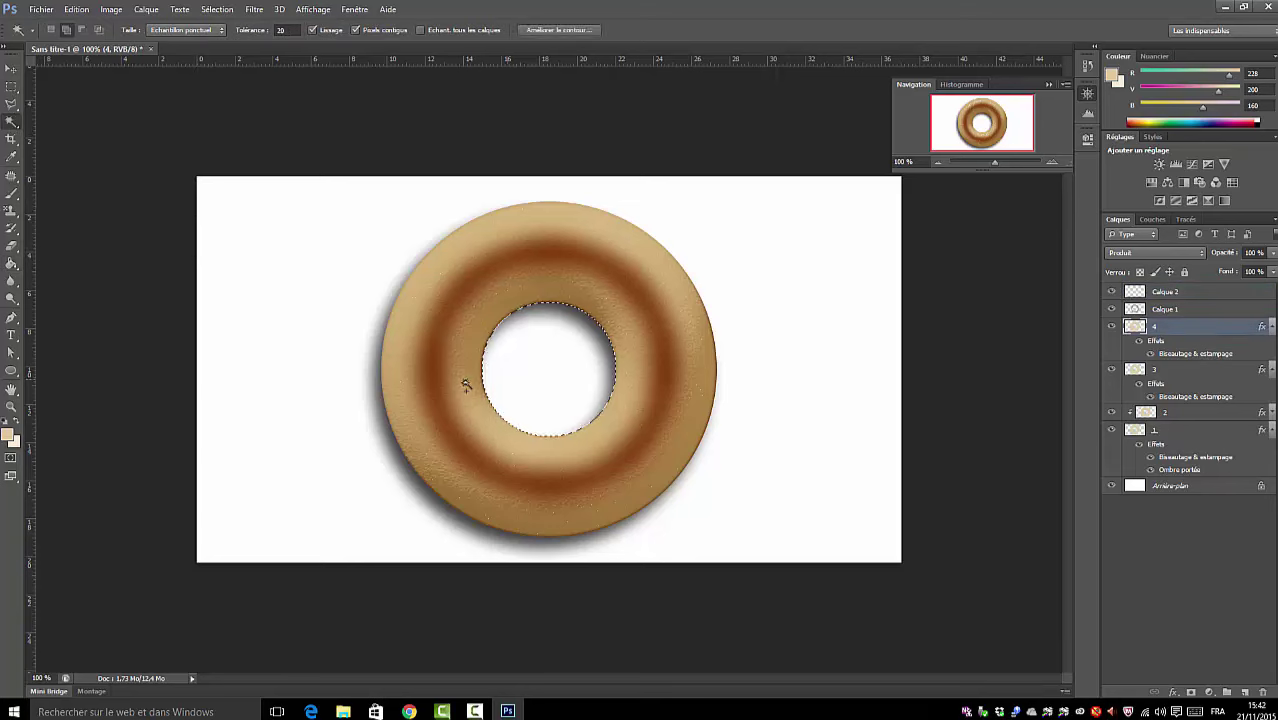
pyautogui.click(291, 337)
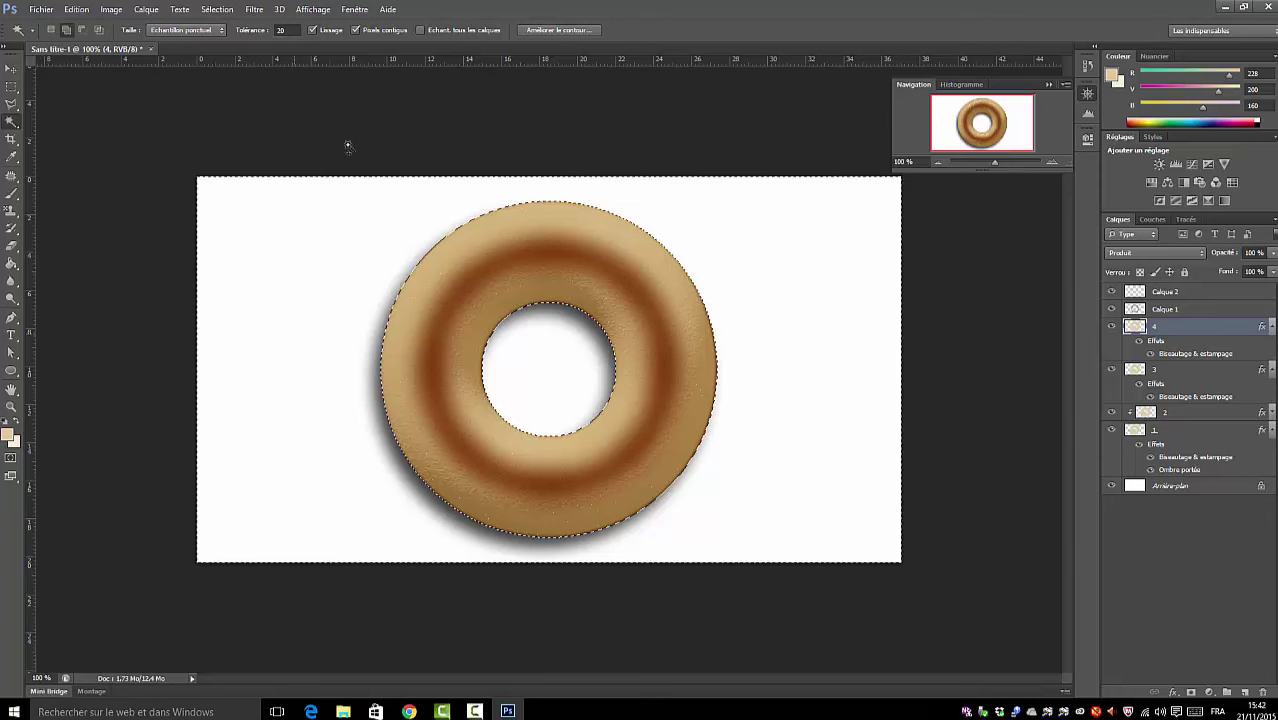
pyautogui.click(217, 9)
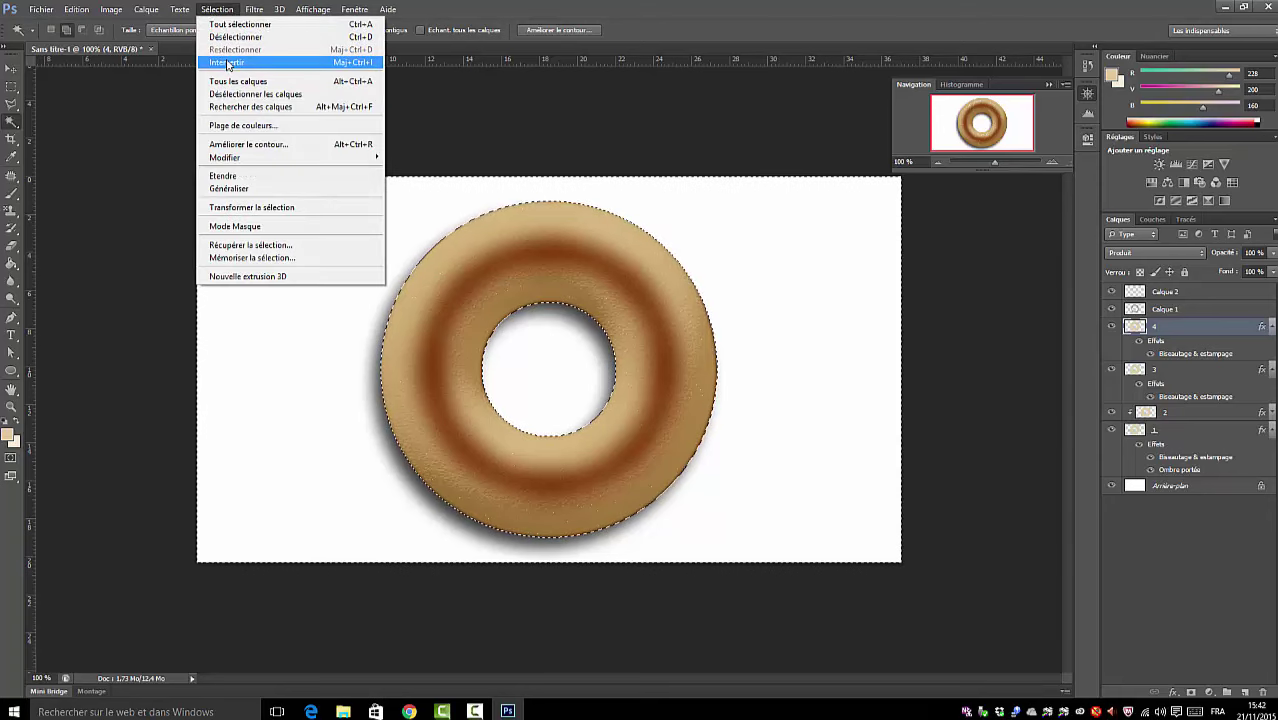
pyautogui.click(228, 62)
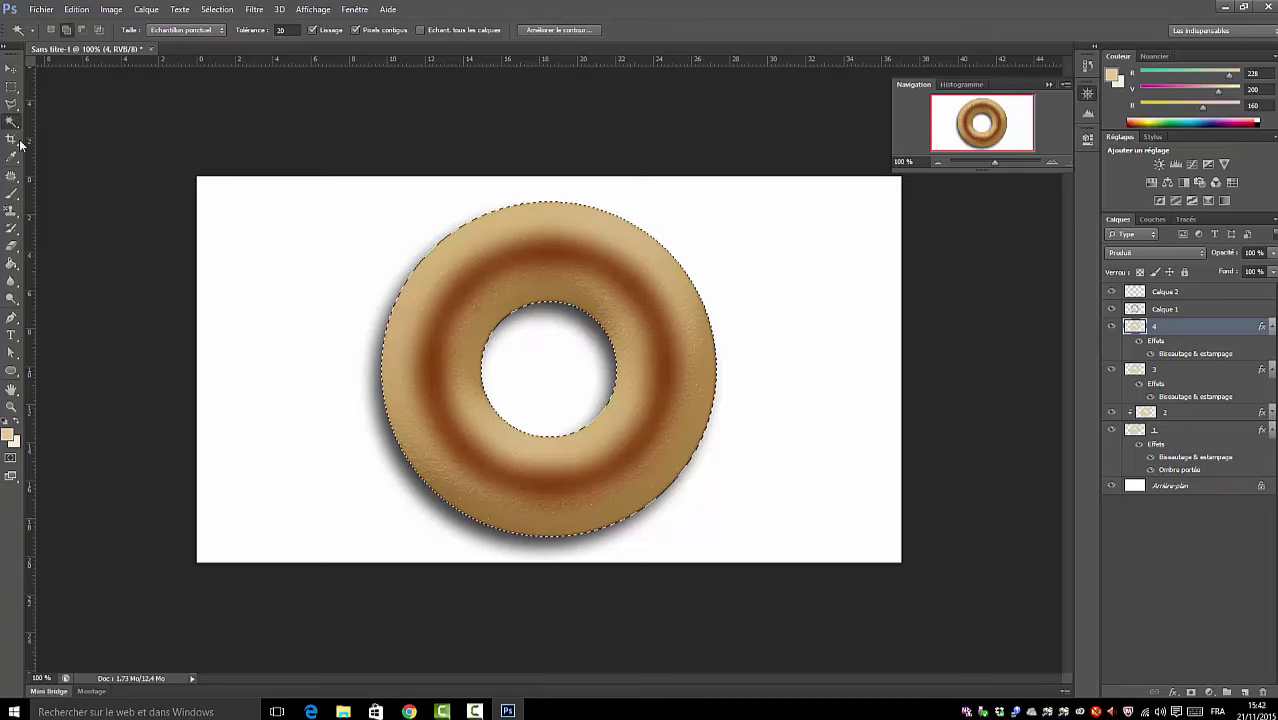
pyautogui.click(1176, 291)
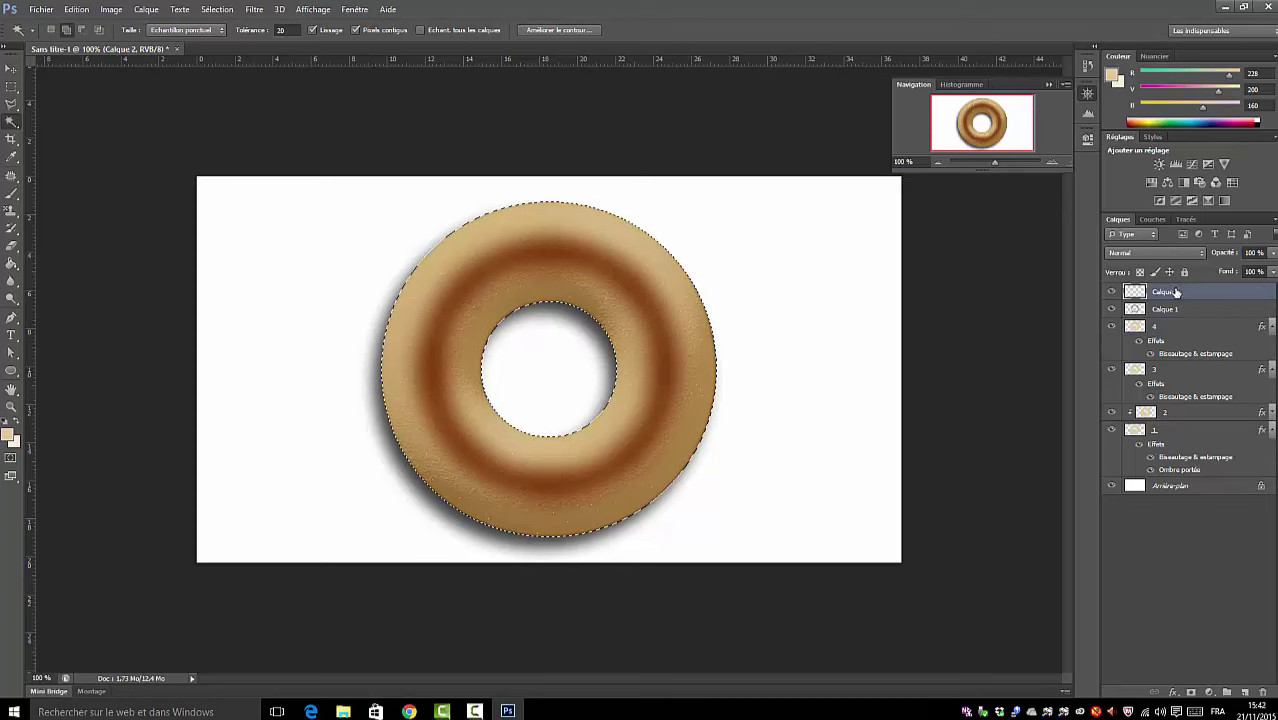
# - Set up the Brush with the soft round 60 px preset, resized to 62 px, in Incrustation mode
pyautogui.click(11, 193)
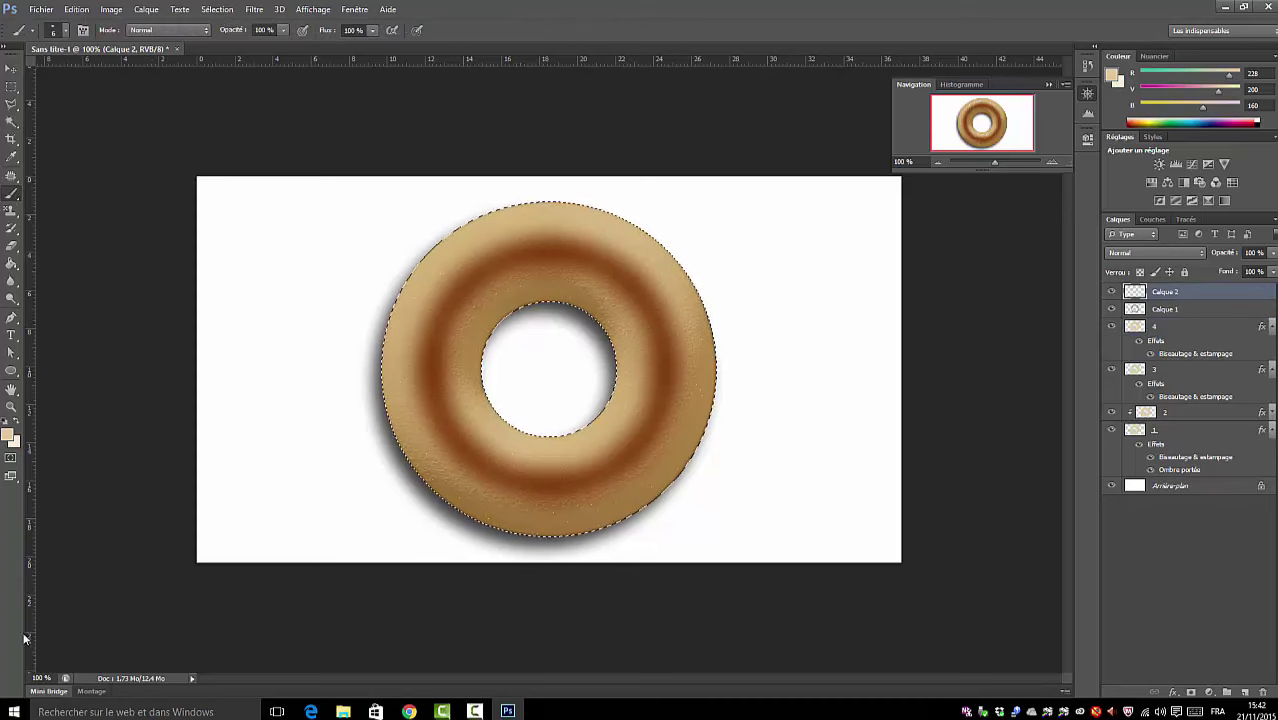
pyautogui.click(66, 31)
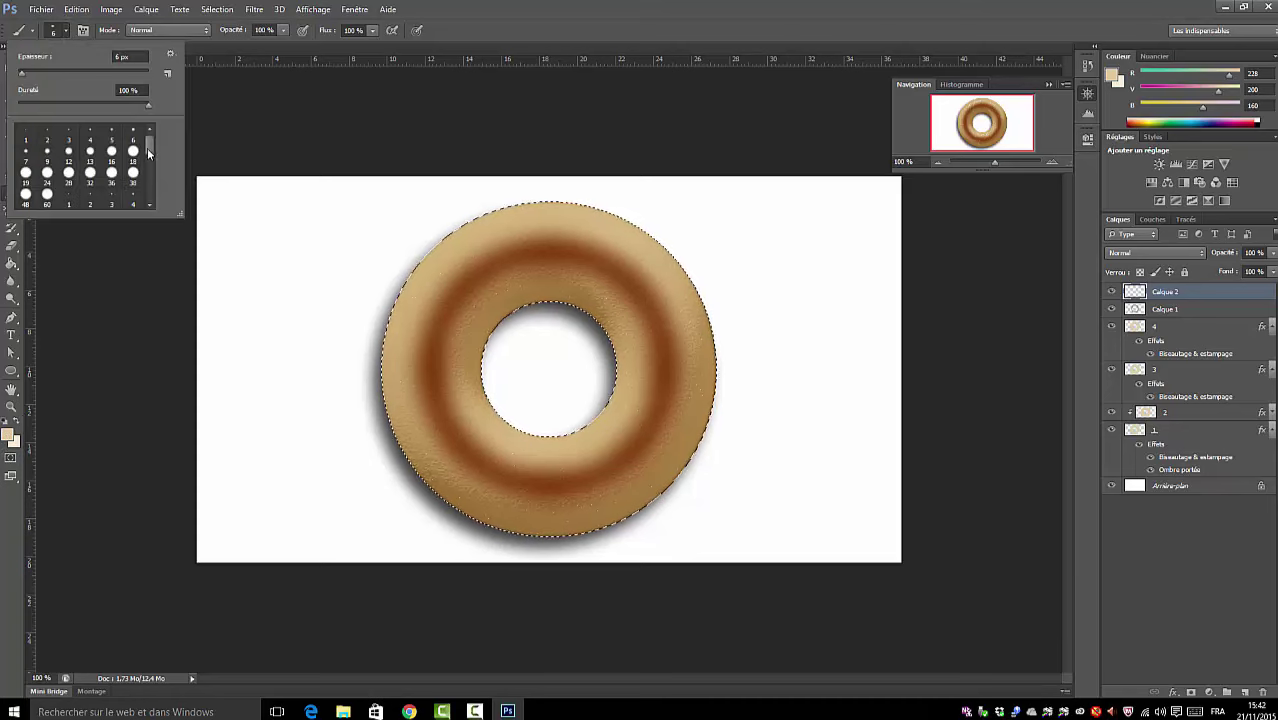
pyautogui.scroll(-3, 147, 165)
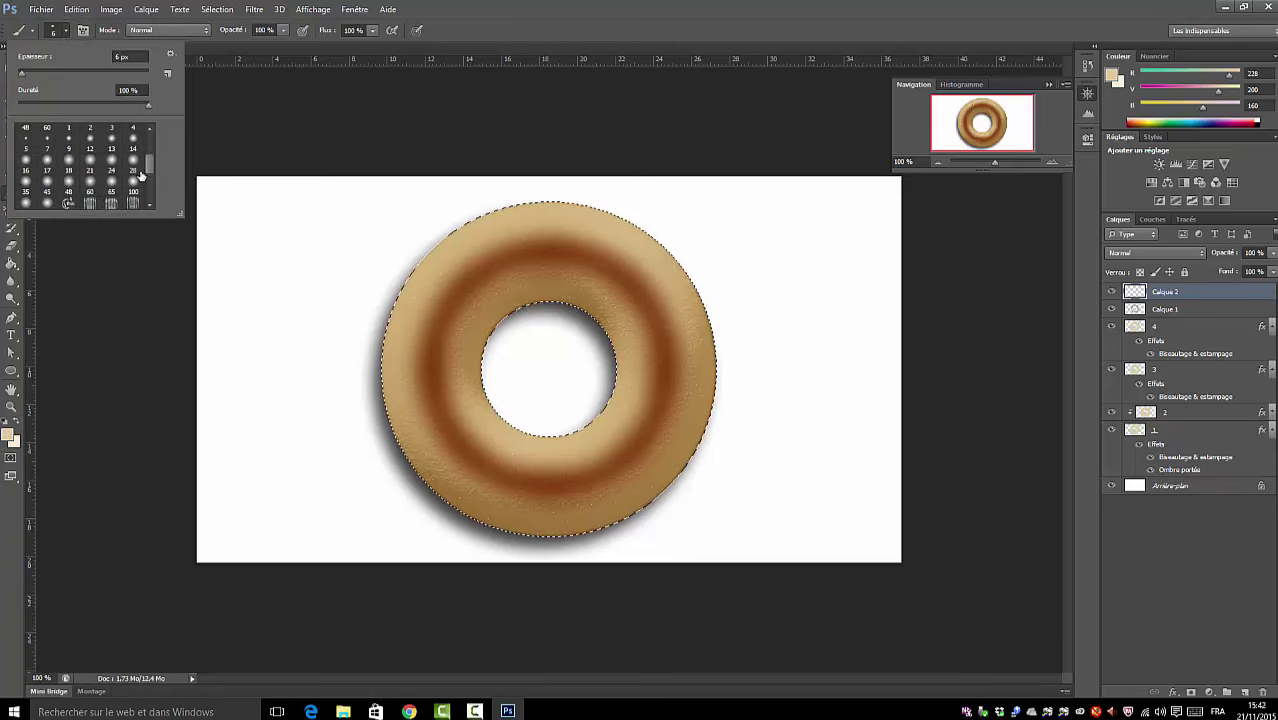
pyautogui.click(90, 184)
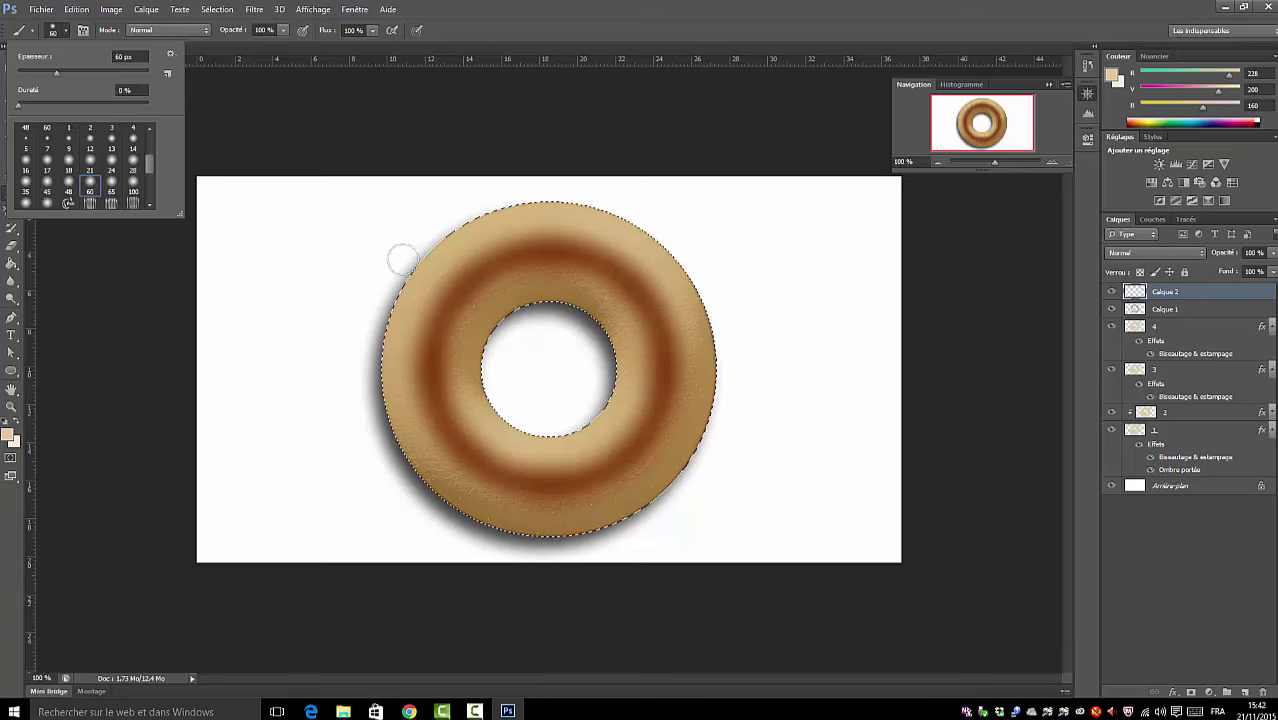
pyautogui.moveTo(59, 70); pyautogui.dragTo(54, 71)
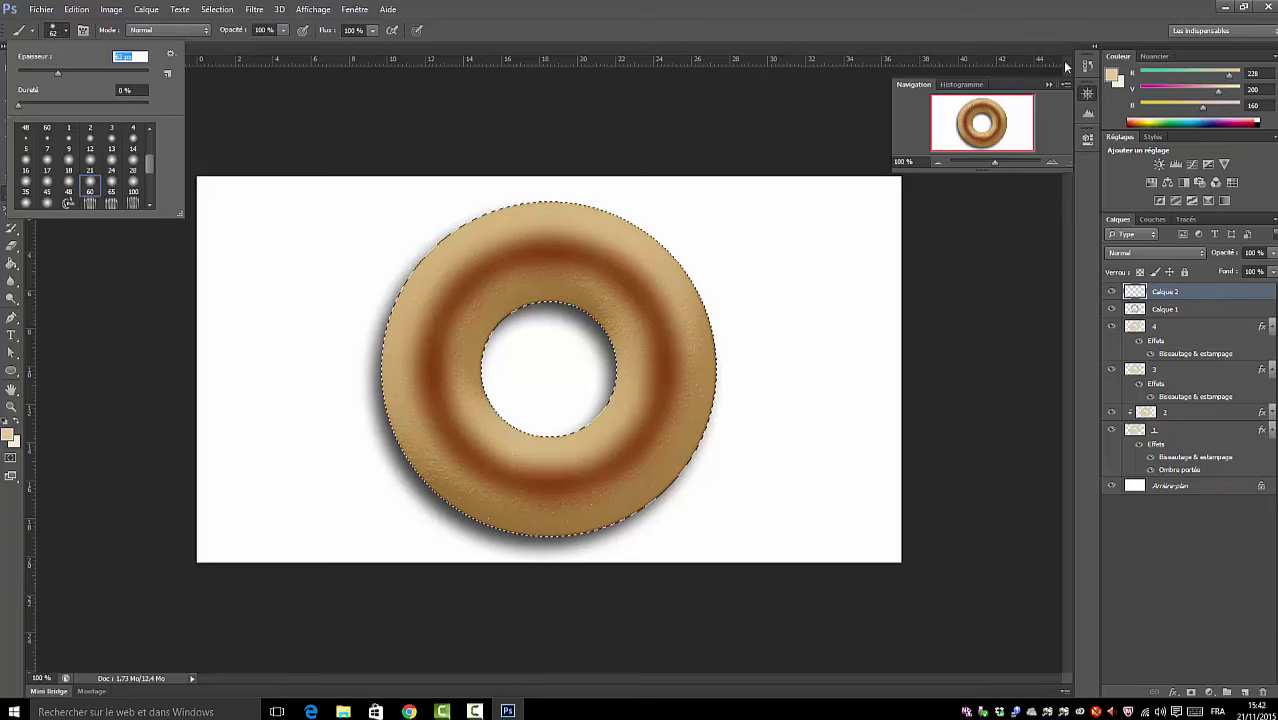
pyautogui.click(285, 48)
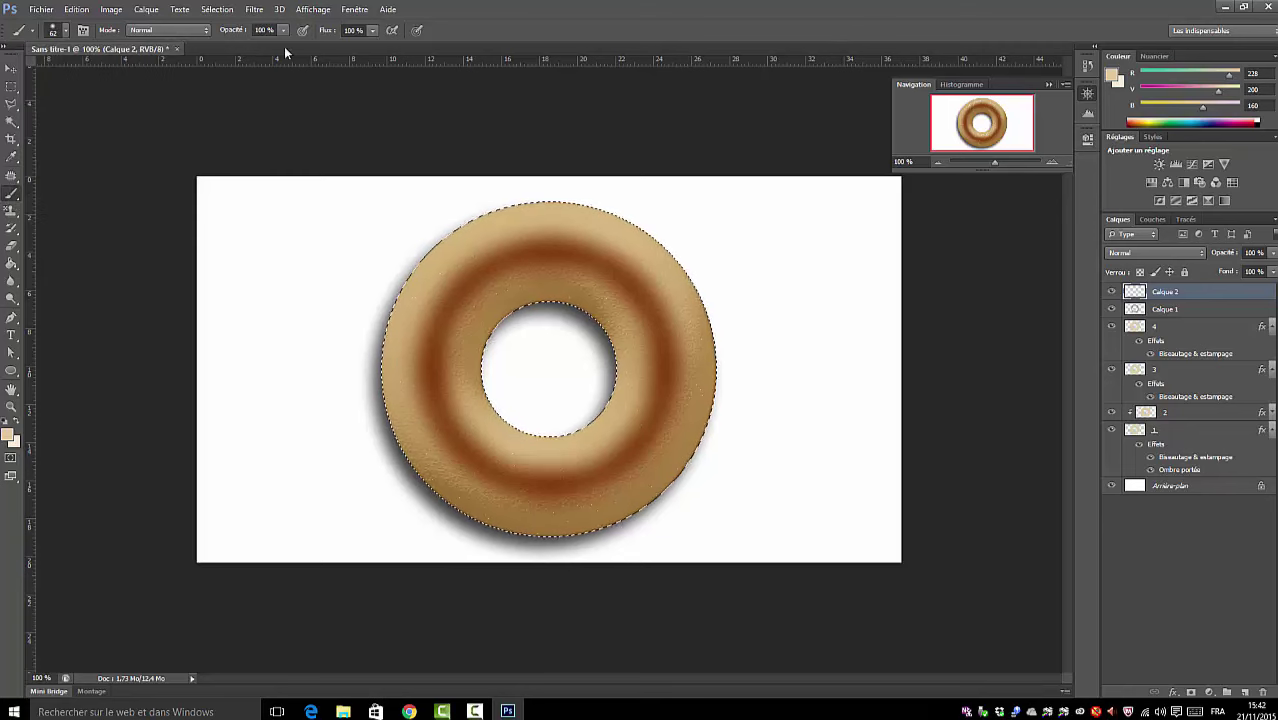
pyautogui.click(208, 31)
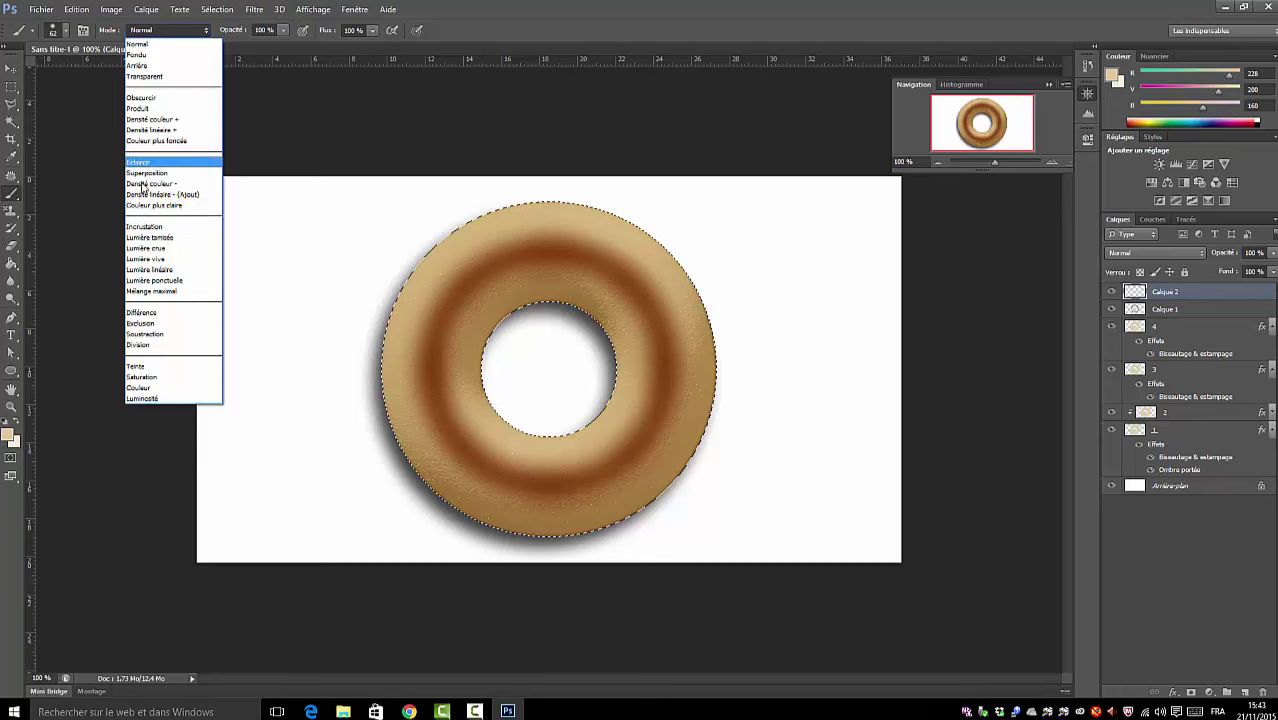
pyautogui.click(145, 226)
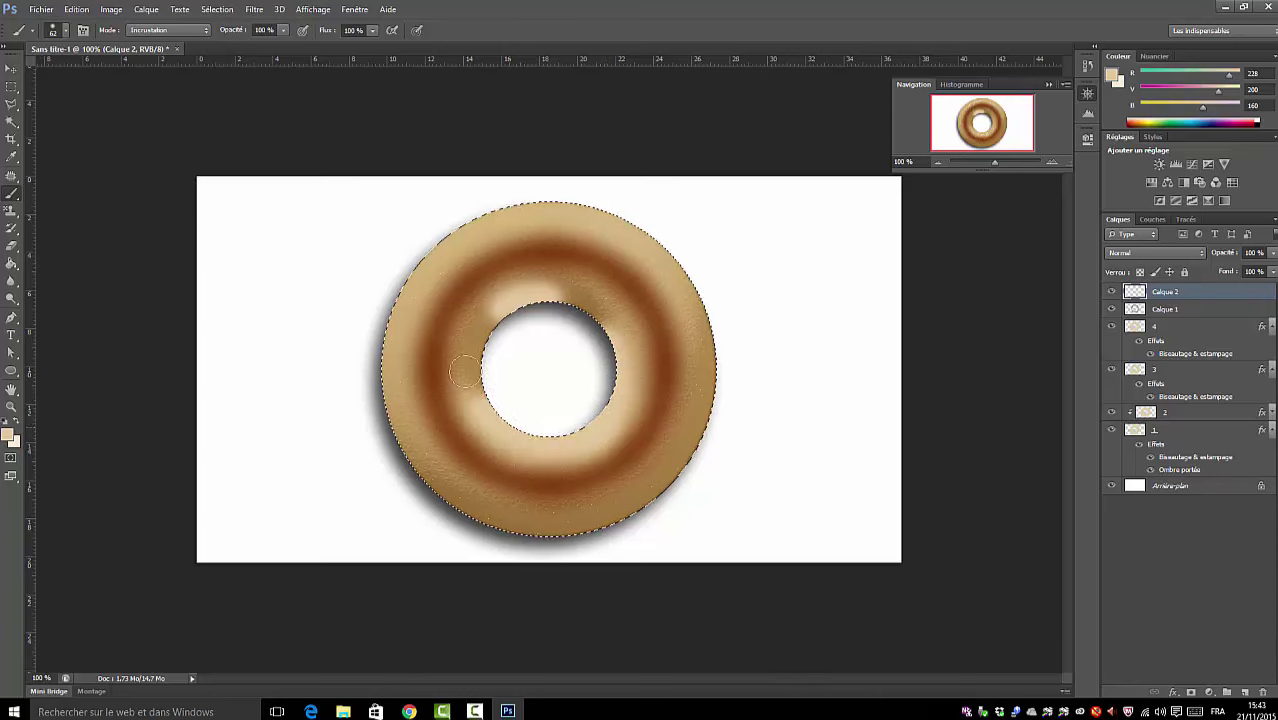
# - Paint light beige highlights on the dough around the hole on Calque 2, and erase them within the selection
pyautogui.moveTo(465, 371); pyautogui.dragTo(467, 340)
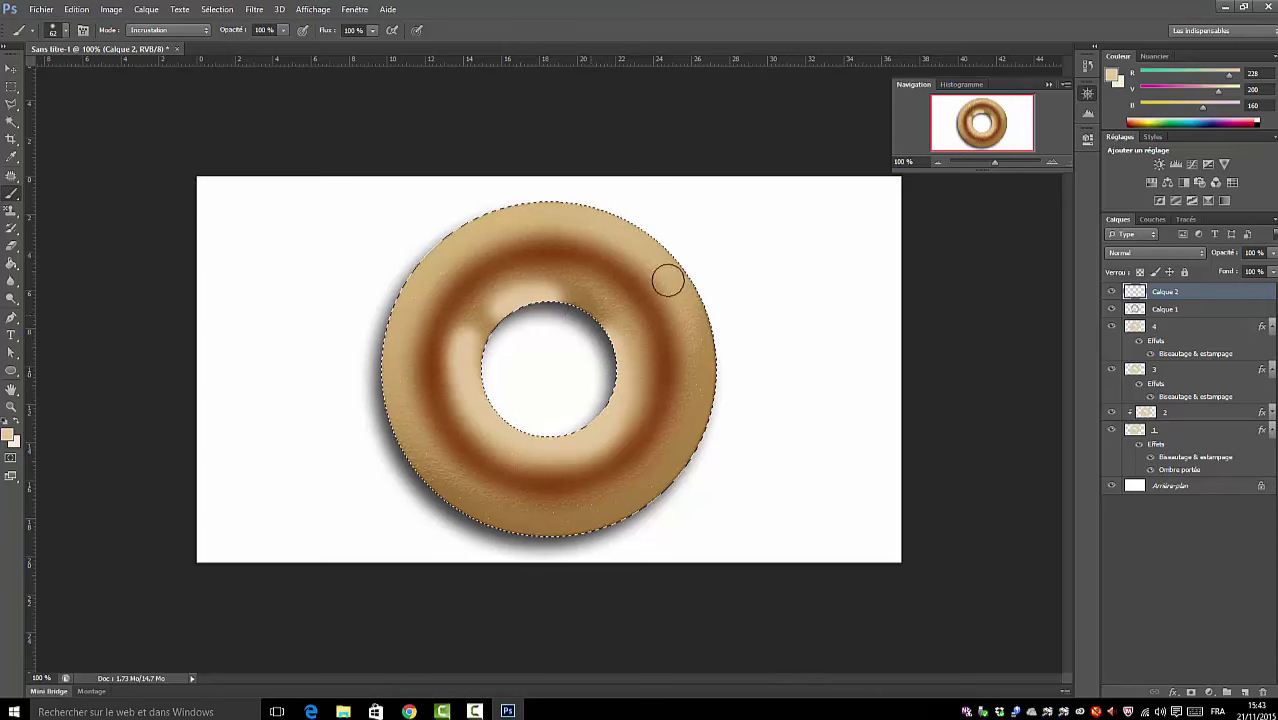
pyautogui.click(77, 9)
pyautogui.click(97, 151)
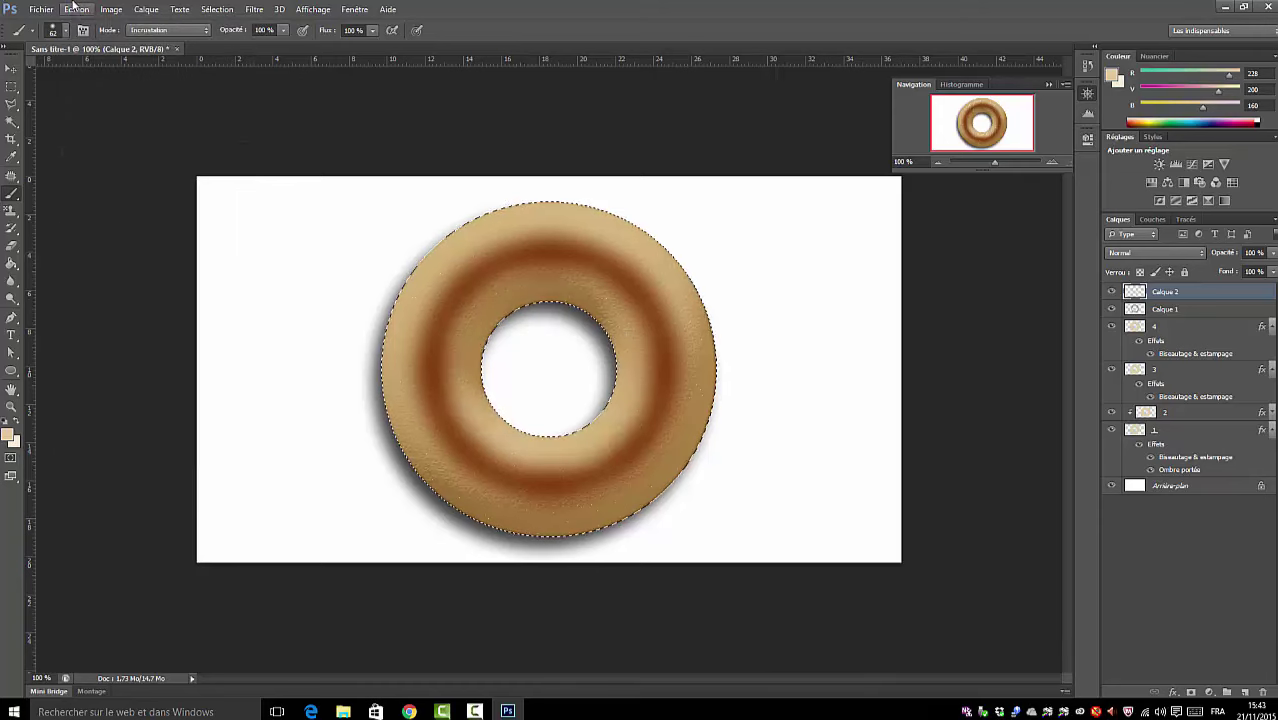
# - Step back through the history to revert the erasing and the highlight strokes on Calque 2
pyautogui.click(77, 12)
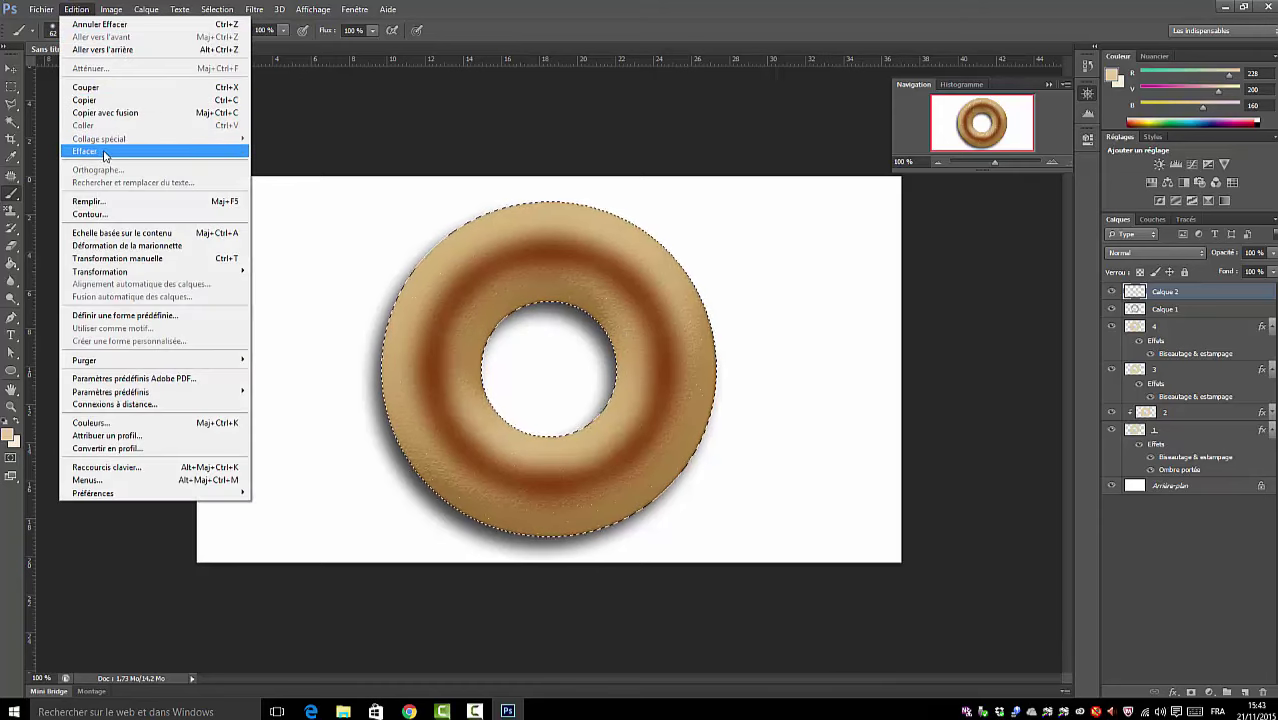
pyautogui.click(107, 52)
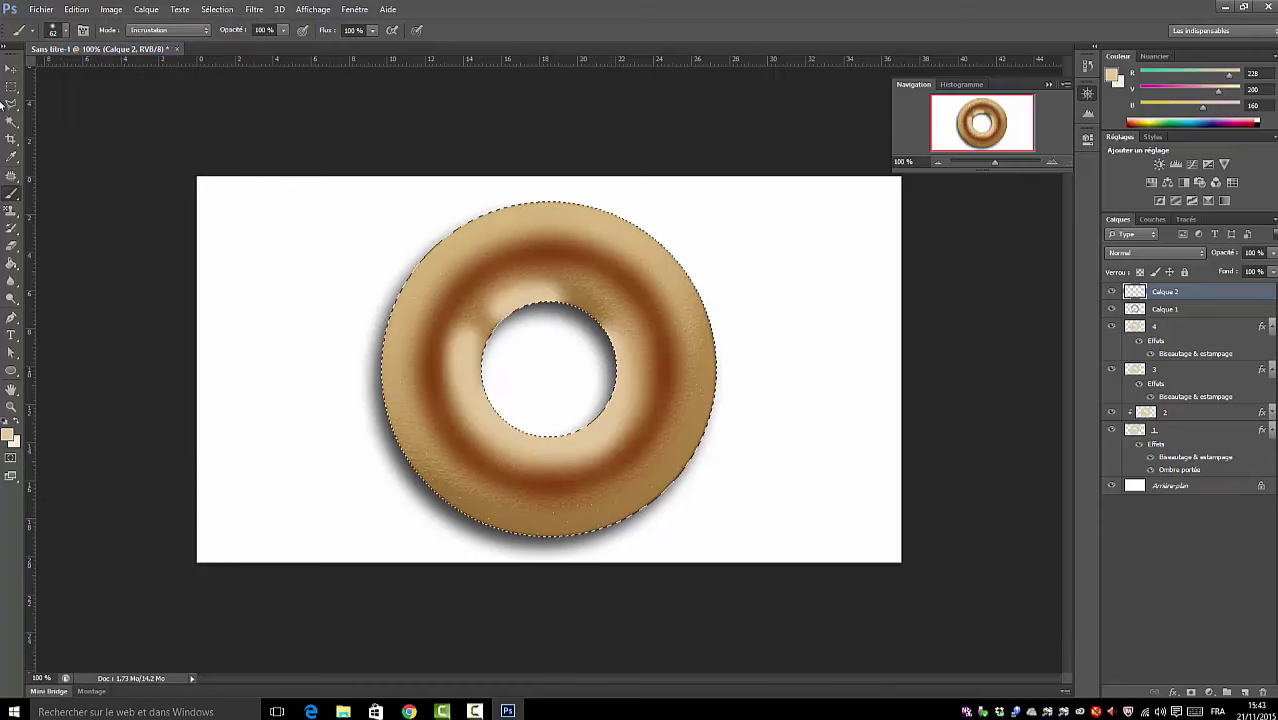
pyautogui.click(77, 10)
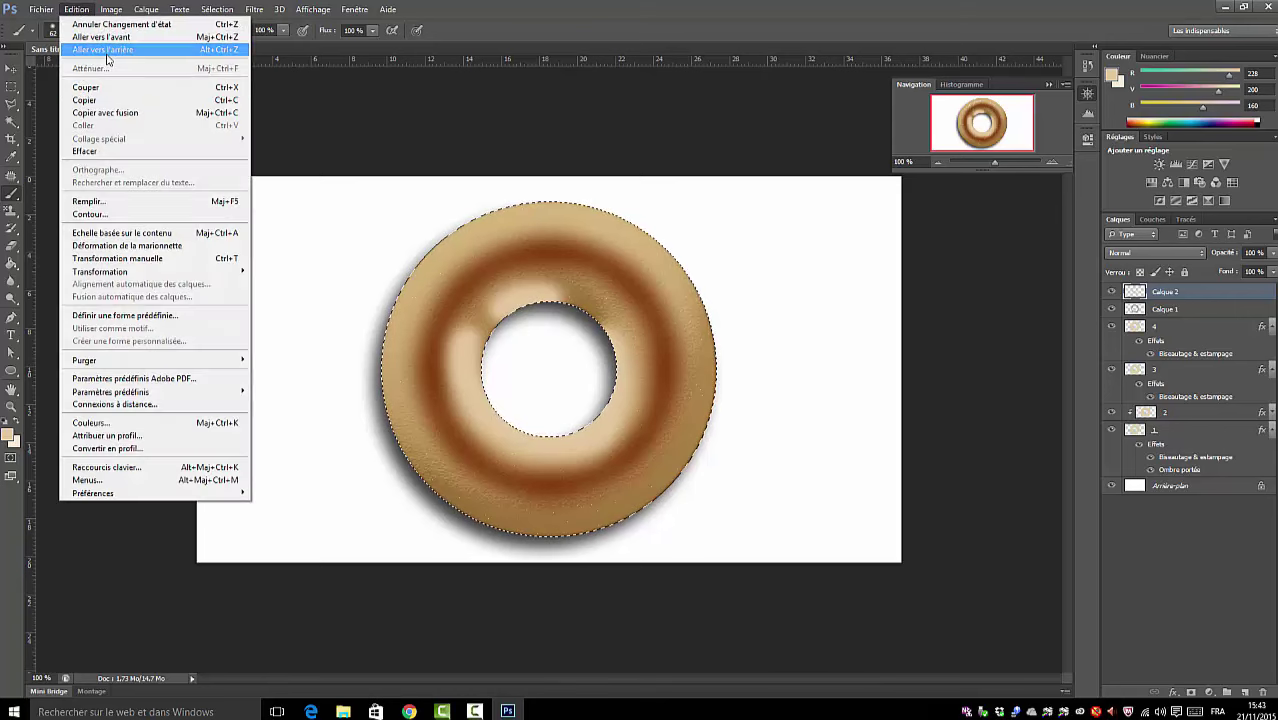
pyautogui.click(100, 50)
pyautogui.click(77, 10)
pyautogui.click(100, 50)
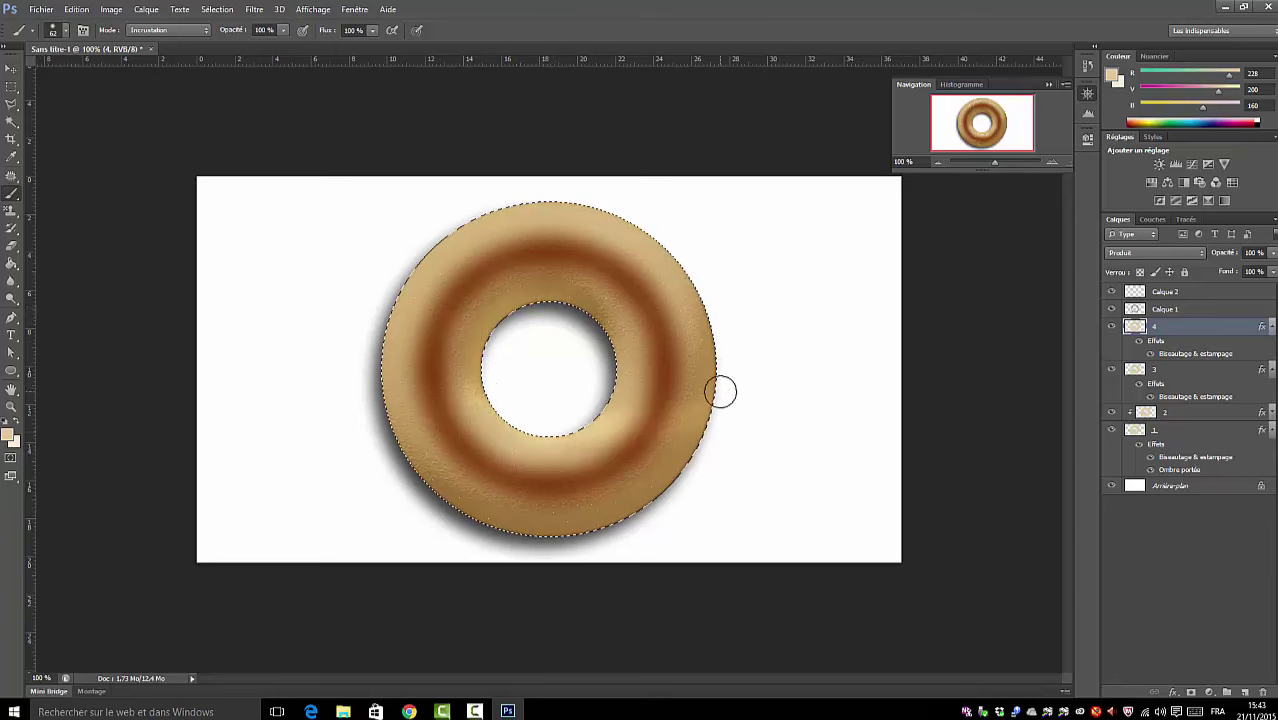
# - Step back through the history to revert the beige brush strokes painted on layer 4
pyautogui.click(78, 10)
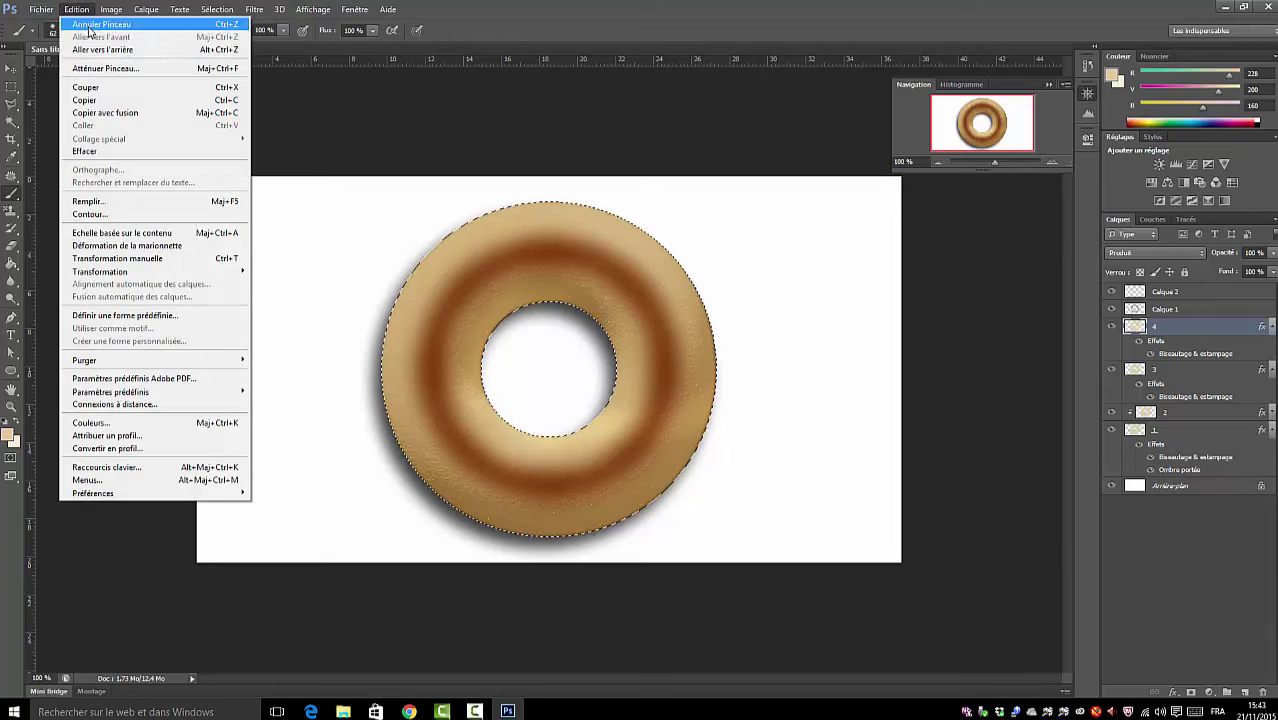
pyautogui.click(92, 25)
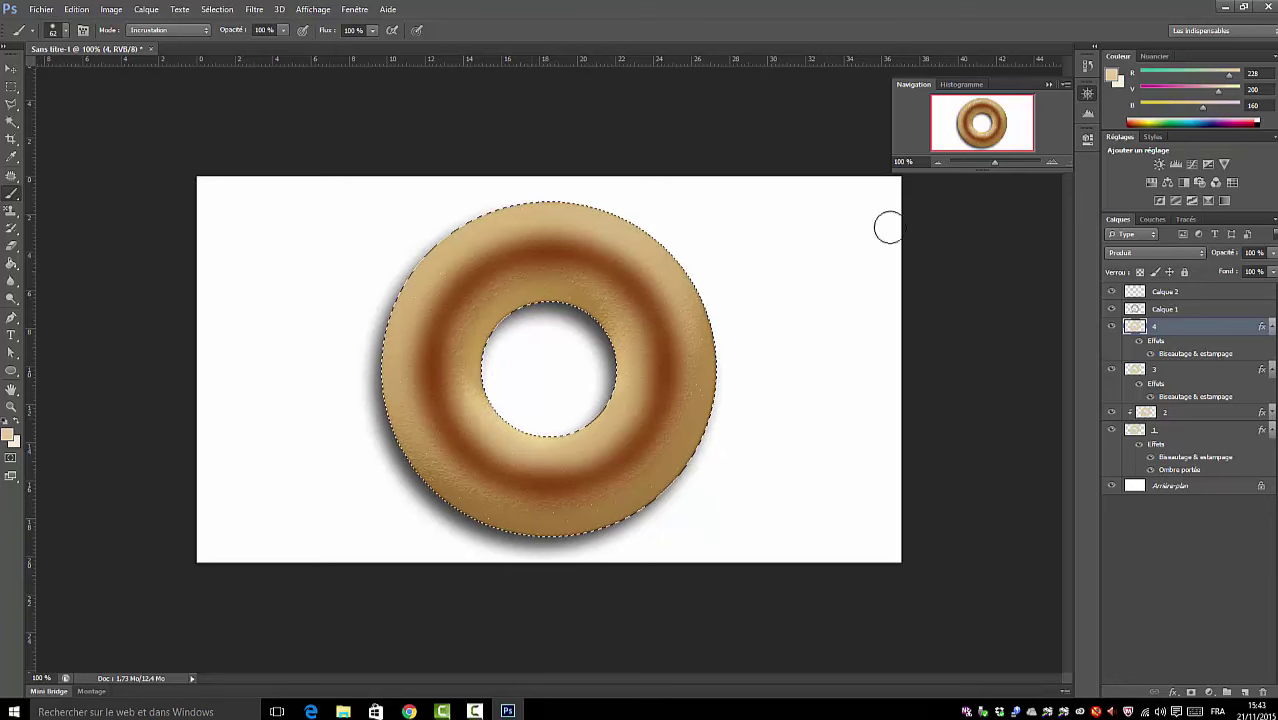
pyautogui.click(80, 11)
pyautogui.click(81, 27)
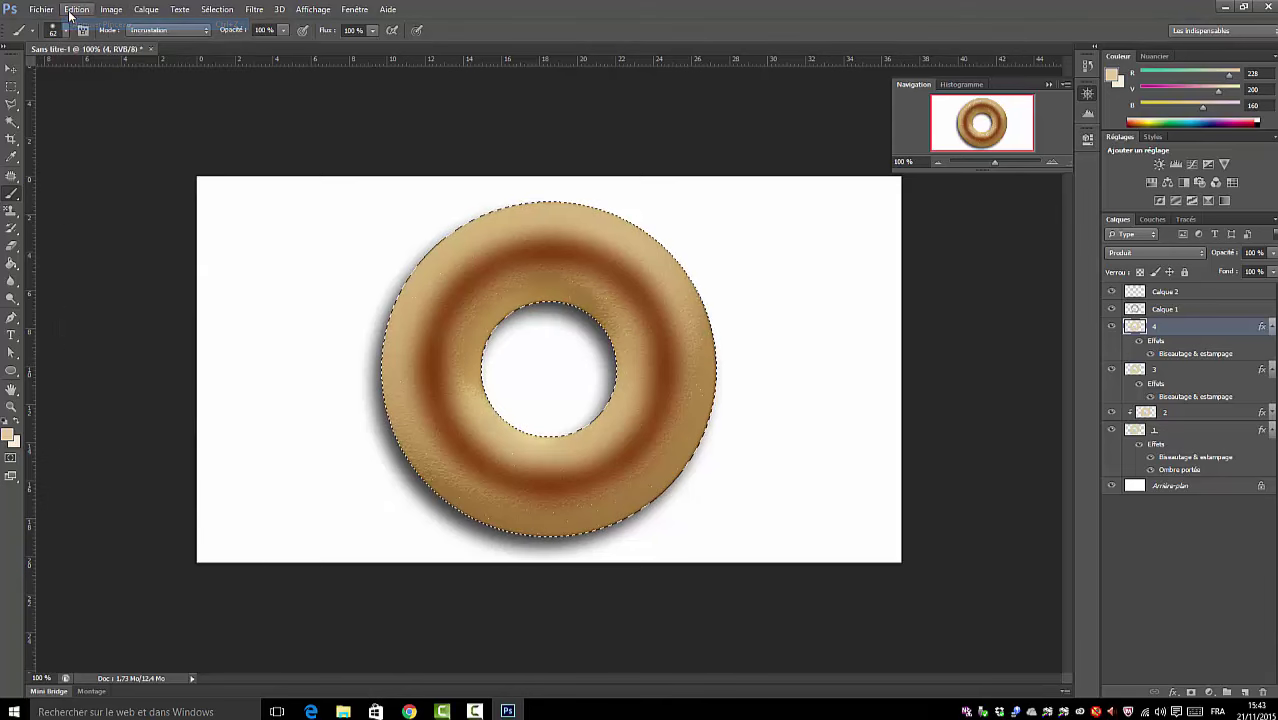
pyautogui.click(70, 14)
pyautogui.click(80, 50)
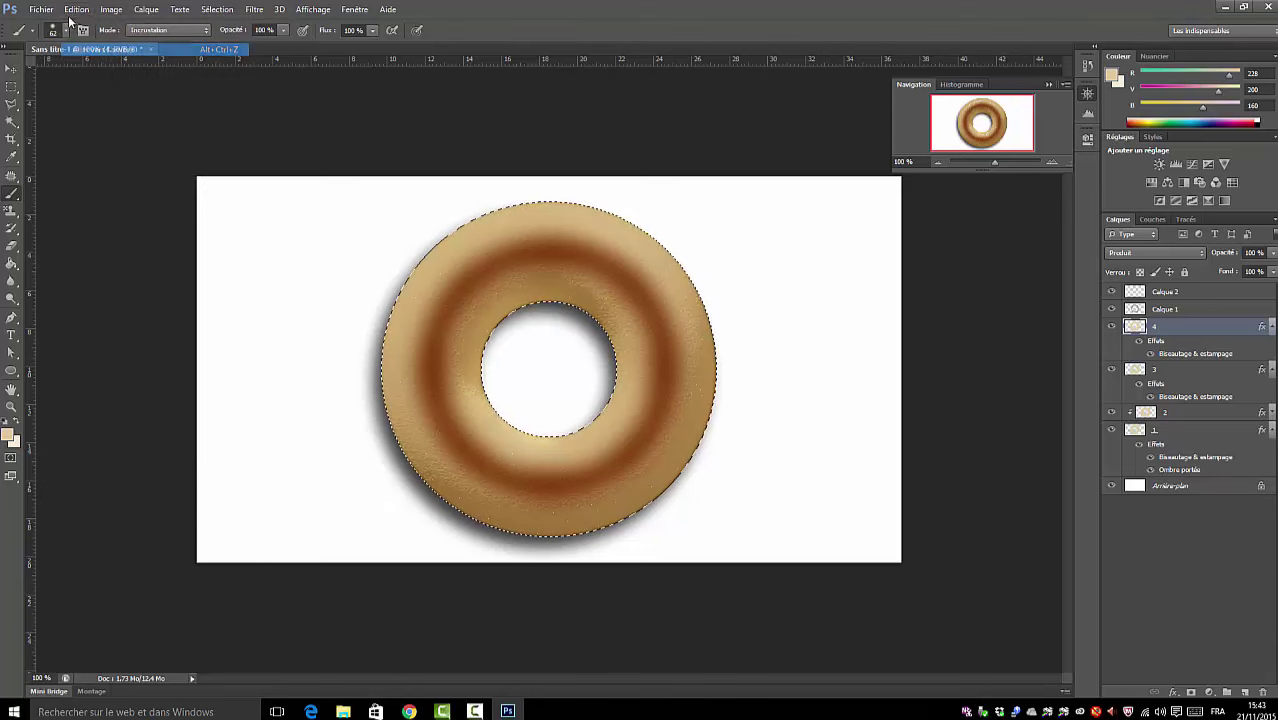
pyautogui.click(70, 14)
pyautogui.click(84, 50)
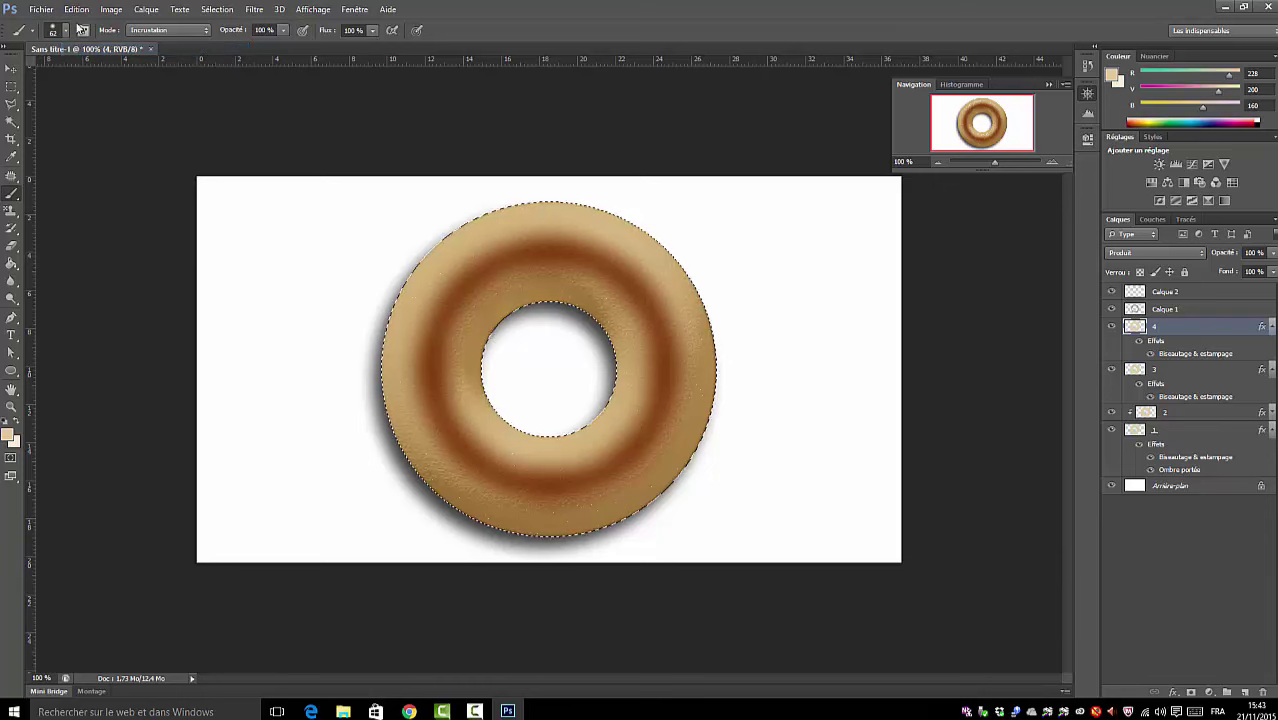
pyautogui.click(75, 11)
pyautogui.click(82, 50)
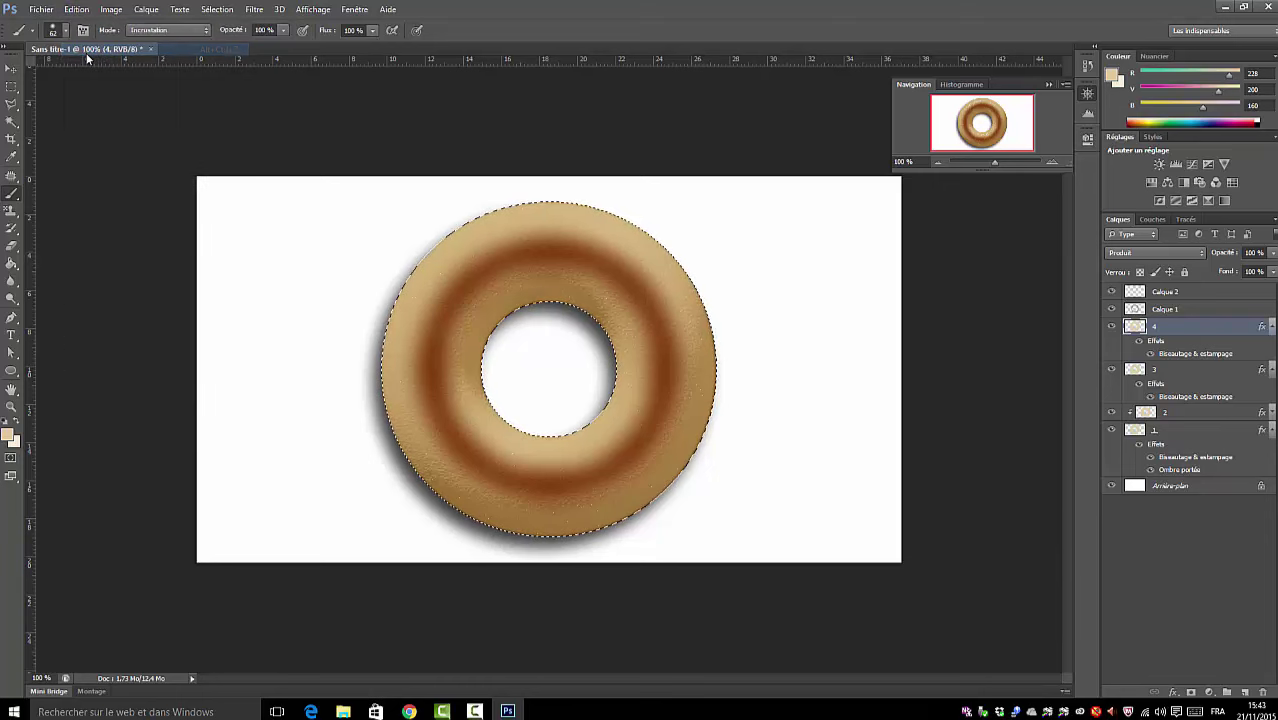
pyautogui.click(78, 12)
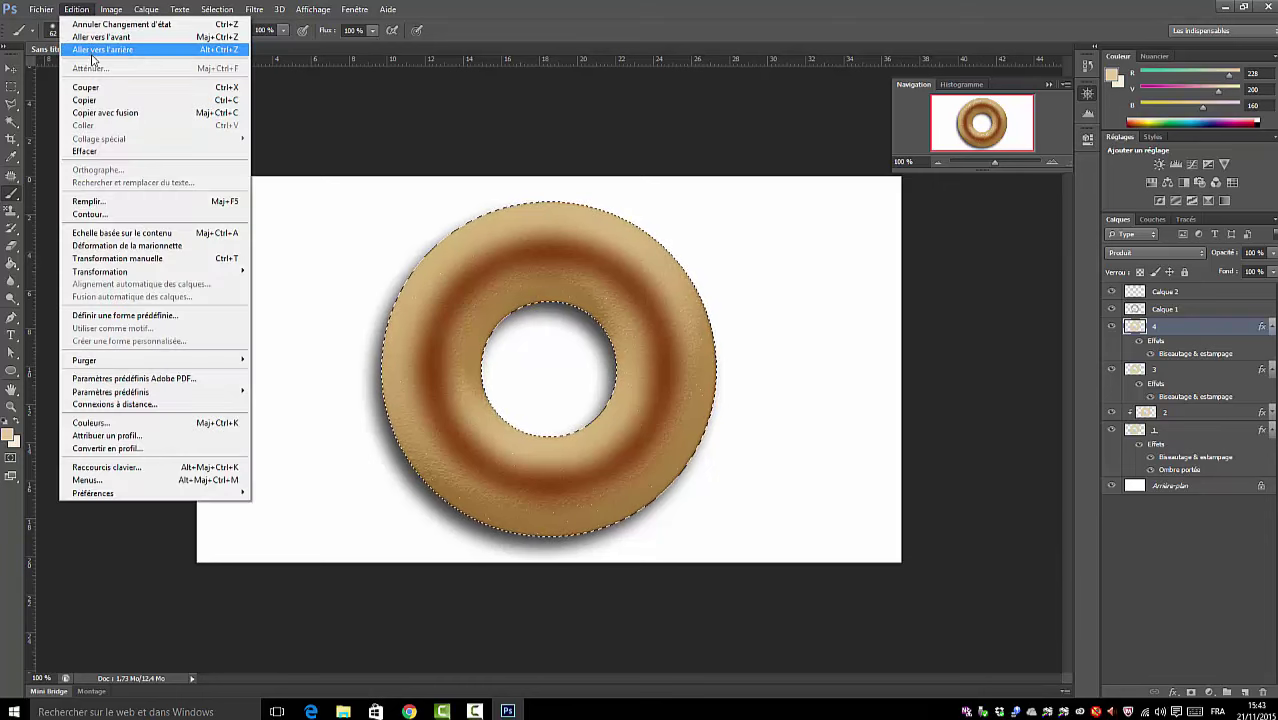
pyautogui.click(90, 50)
# - Paint light beige highlights on Calque 2 around the hole, and along the outer dough with the brush opacity at 42 %
pyautogui.click(1160, 292)
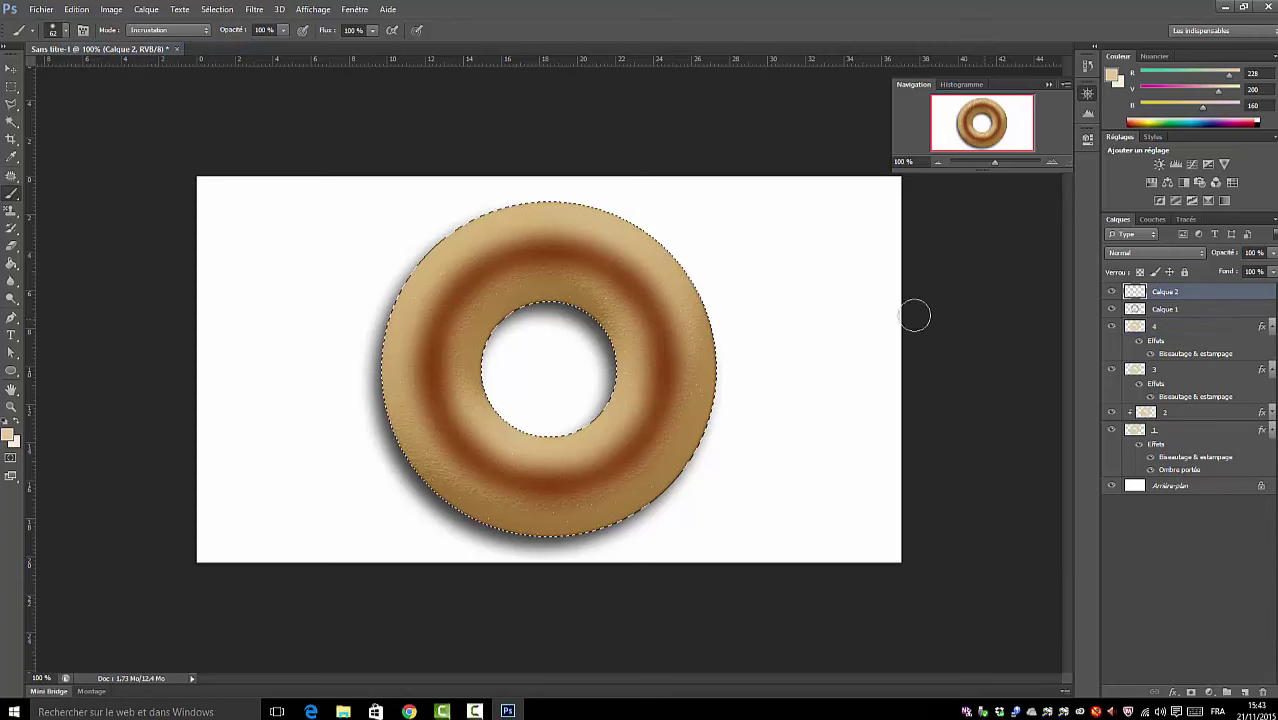
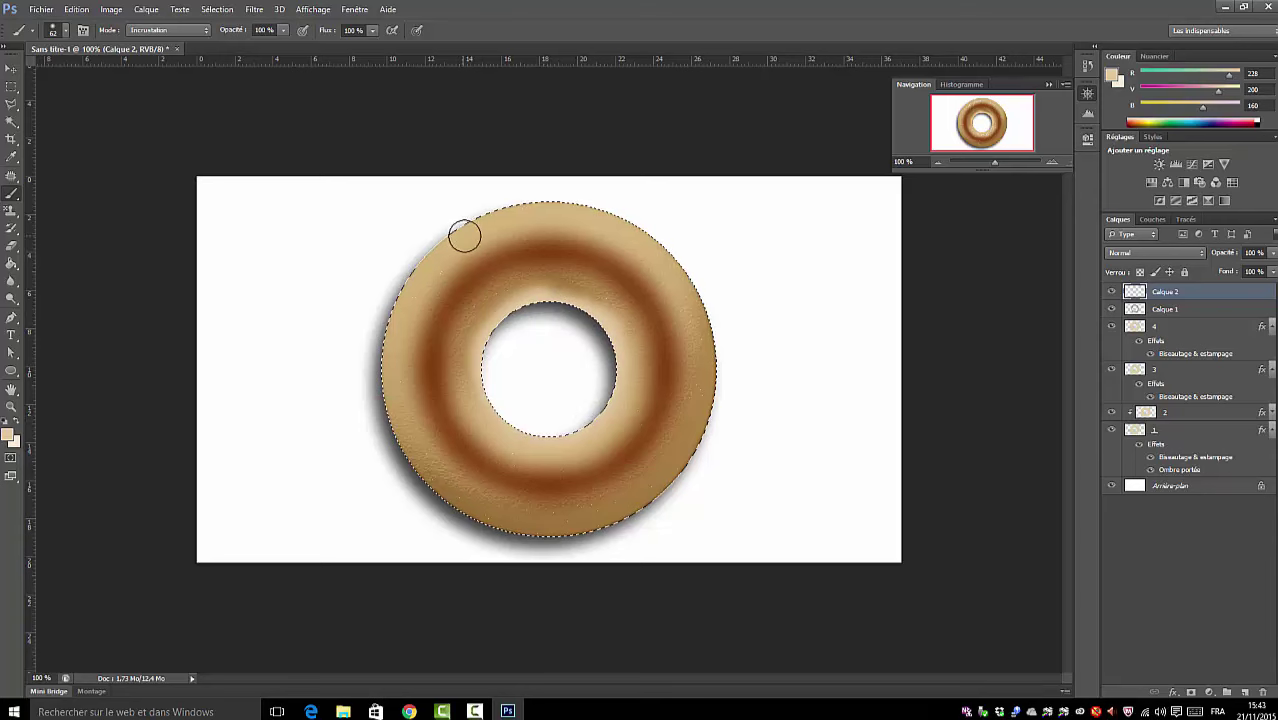
pyautogui.click(286, 31)
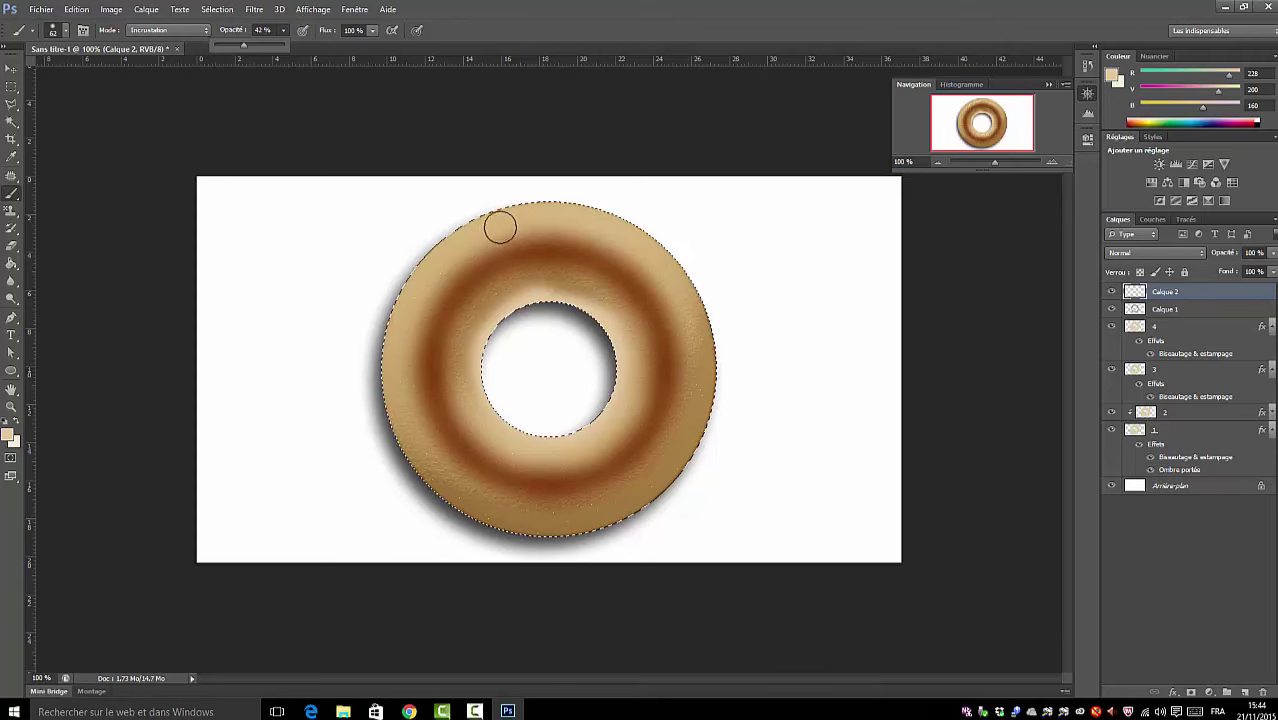
pyautogui.moveTo(500, 227); pyautogui.dragTo(463, 252)
pyautogui.moveTo(413, 335); pyautogui.dragTo(411, 340)
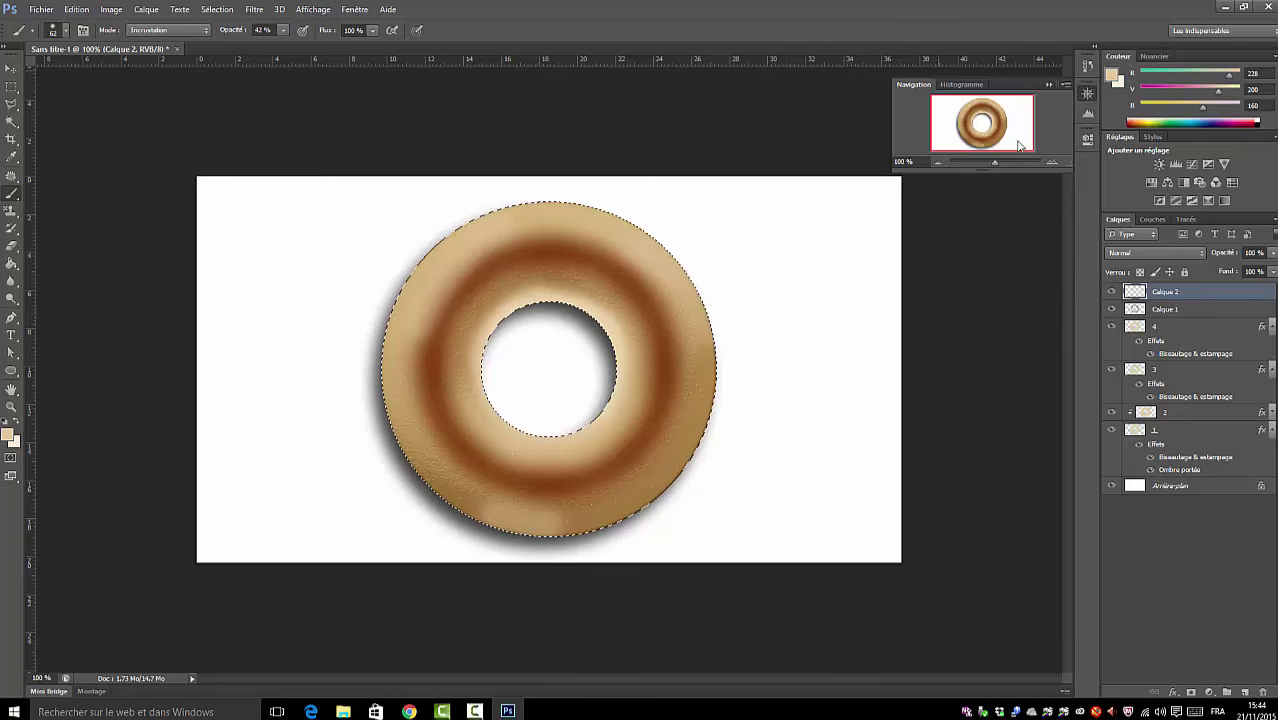
# - Try the Incrustation and Produit blending modes on Calque 2
pyautogui.click(1196, 254)
pyautogui.click(1128, 428)
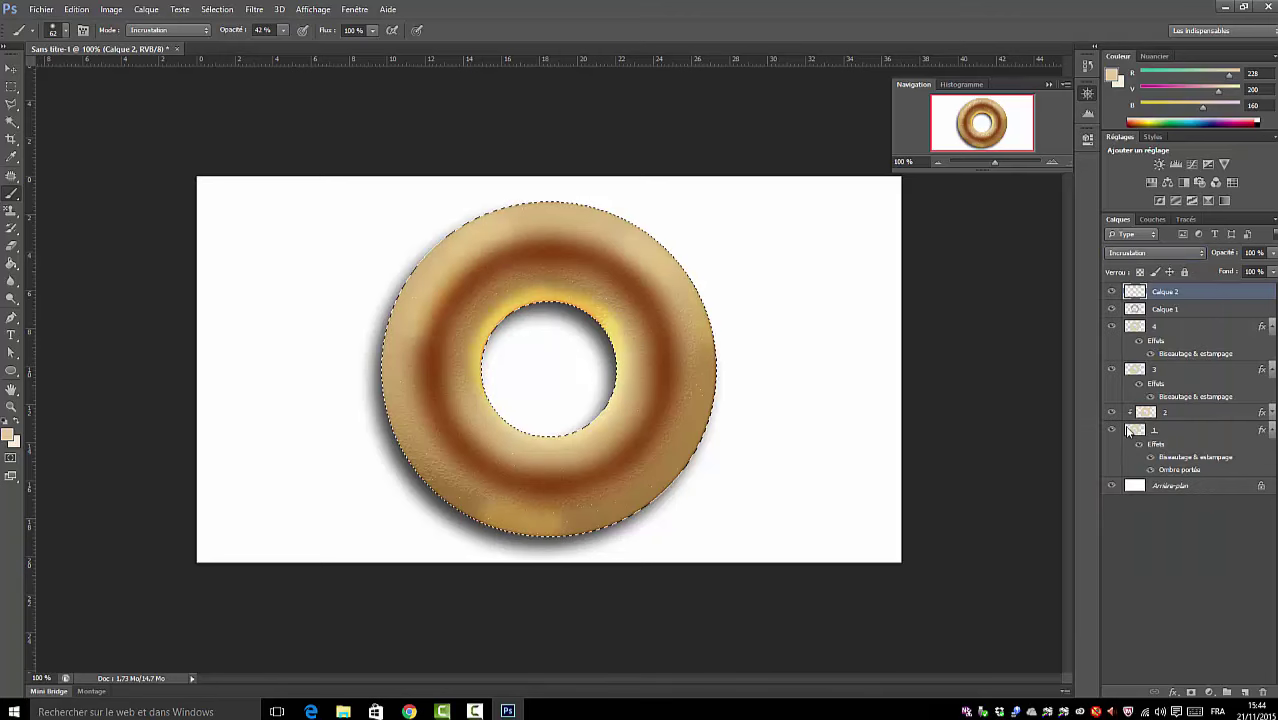
pyautogui.click(1201, 255)
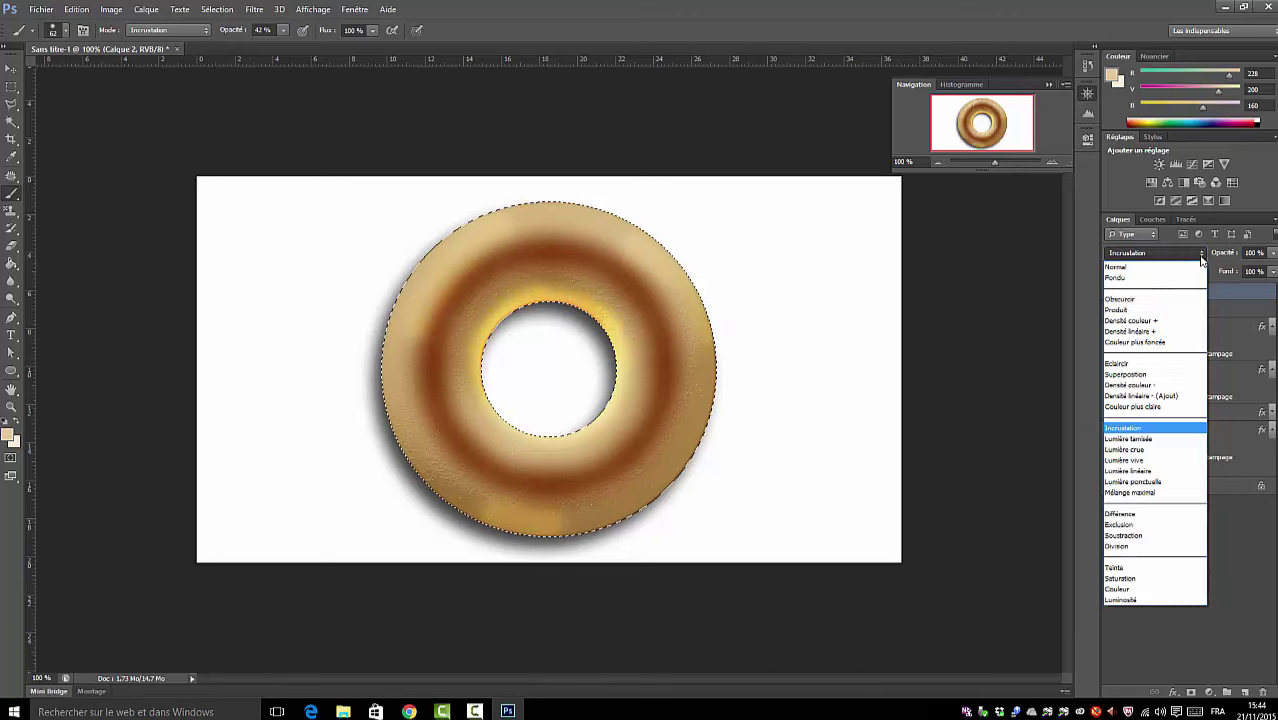
pyautogui.click(1117, 311)
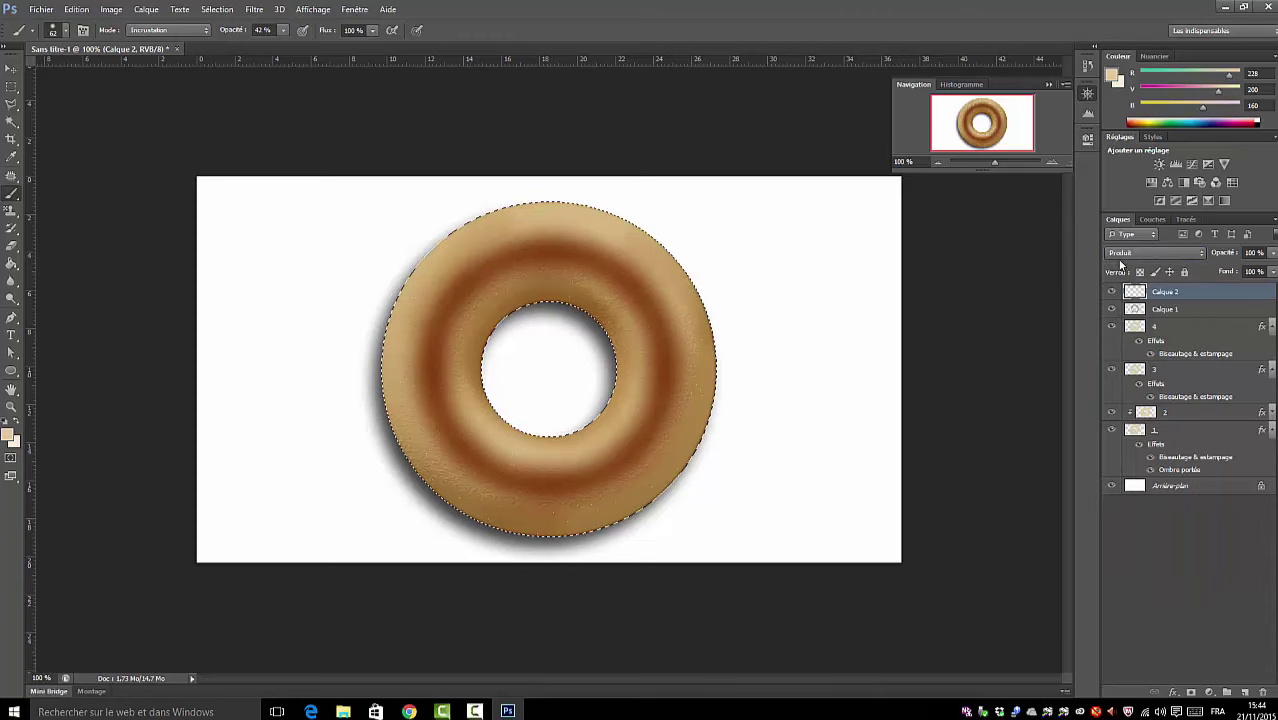
# - Set Calque 2 to the Superposition blending mode at 59 % opacity, and deselect the doughnut ring
pyautogui.click(1199, 251)
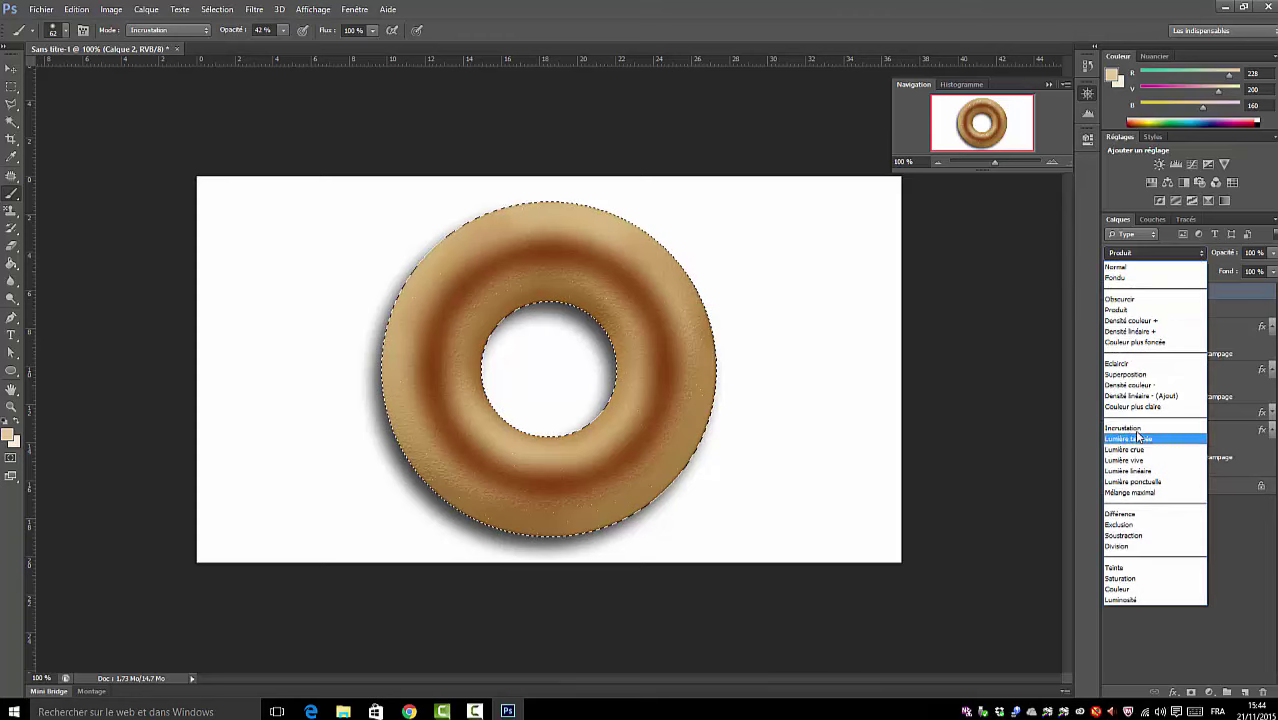
pyautogui.click(1122, 375)
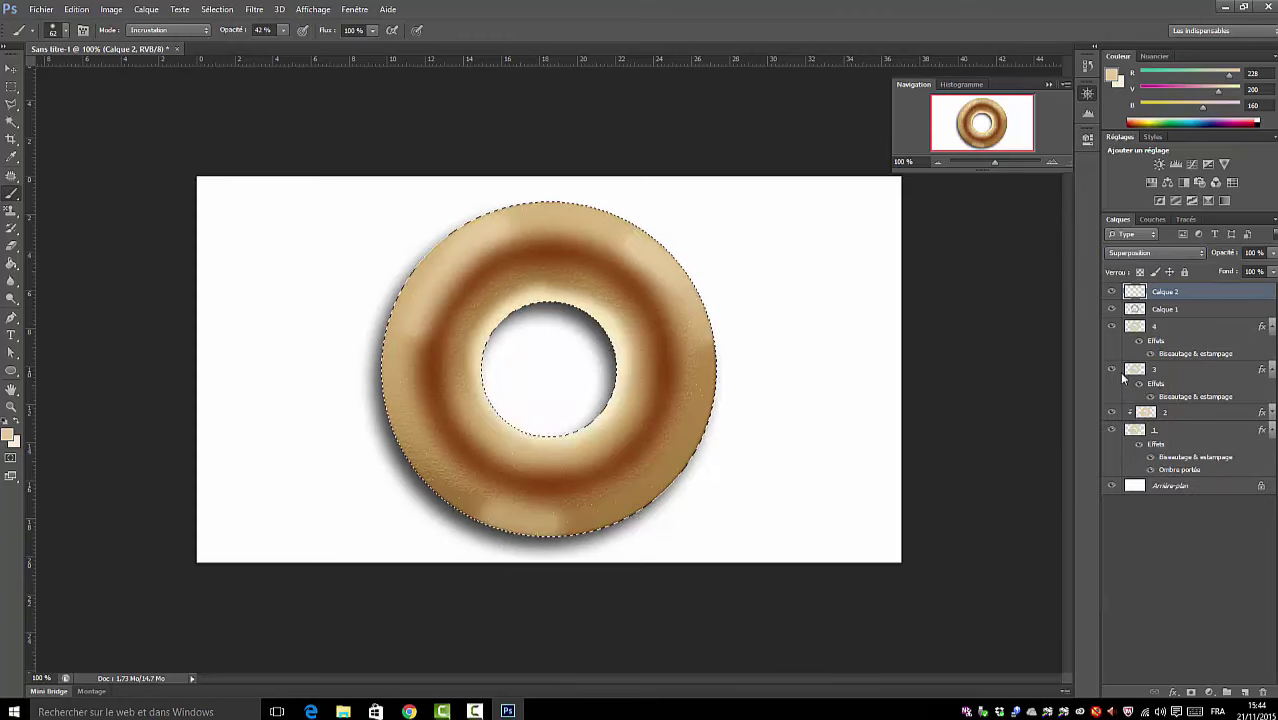
pyautogui.click(1274, 256)
pyautogui.moveTo(1268, 272); pyautogui.dragTo(1246, 272)
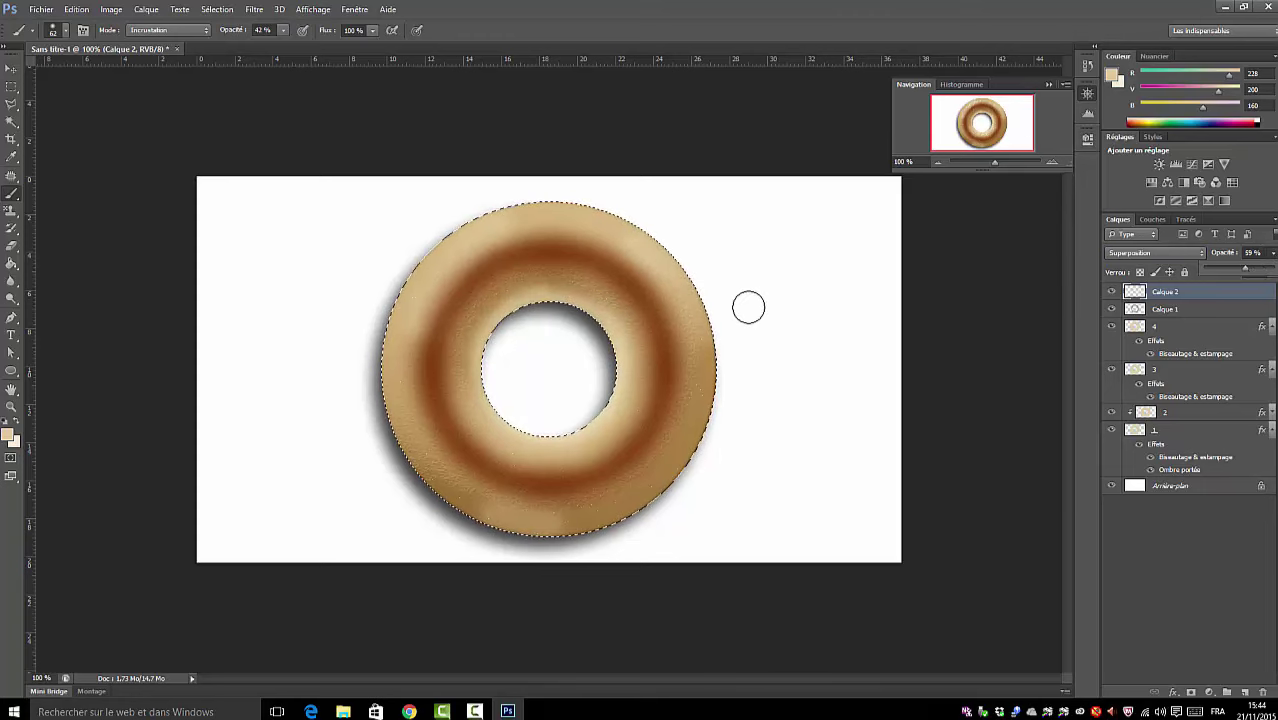
pyautogui.click(217, 10)
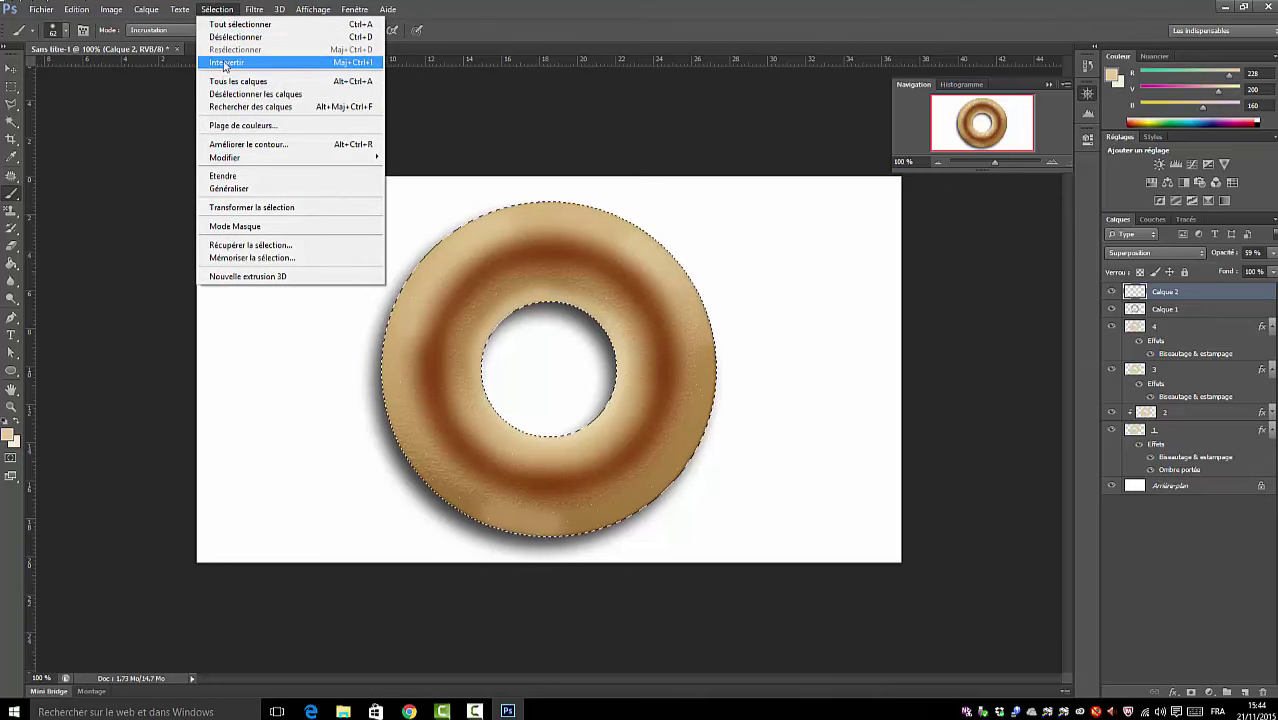
pyautogui.click(225, 38)
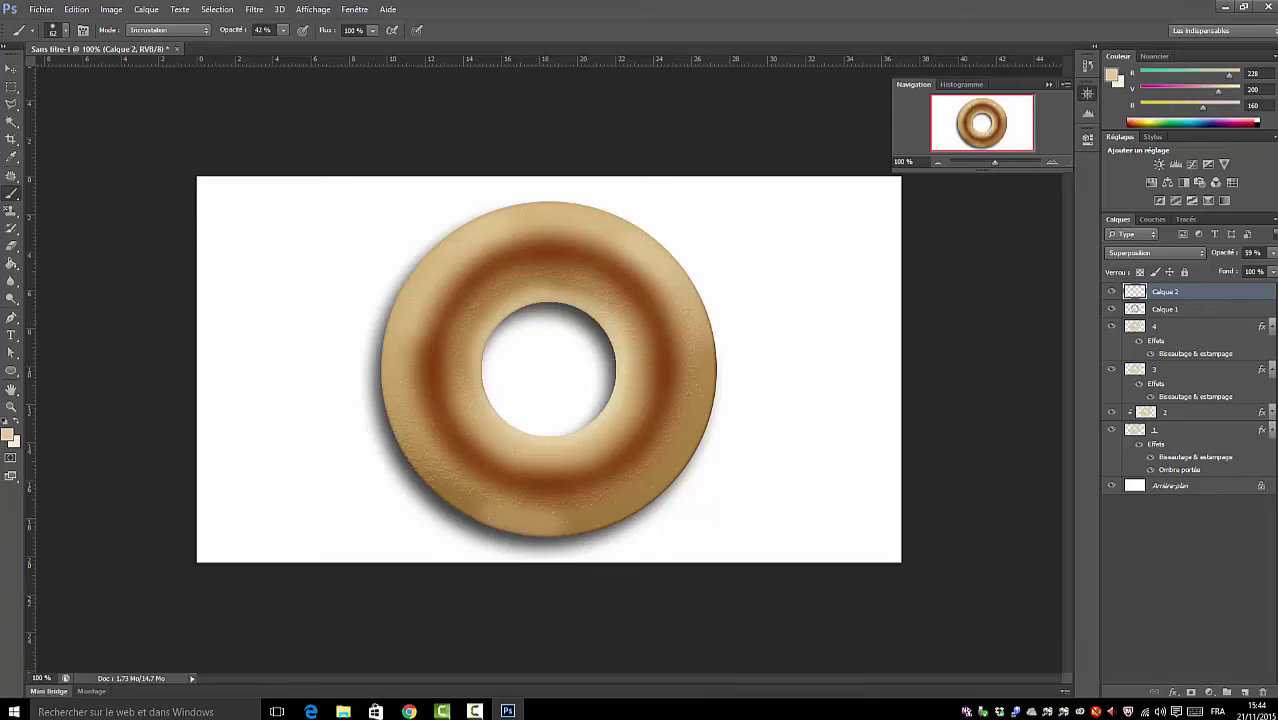
# - Make white the foreground colour and set up the hard round 60 px brush tip with 135 % spacing and 65 % roundness
pyautogui.click(5, 422)
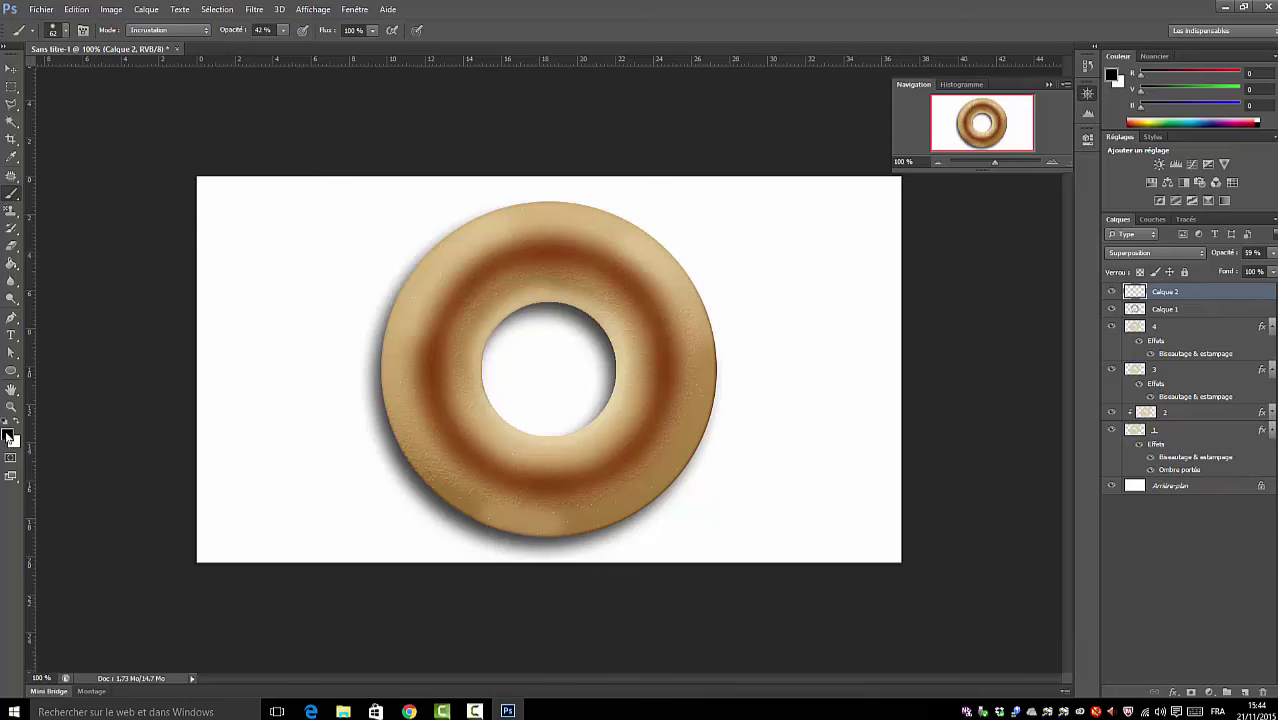
pyautogui.press('x')
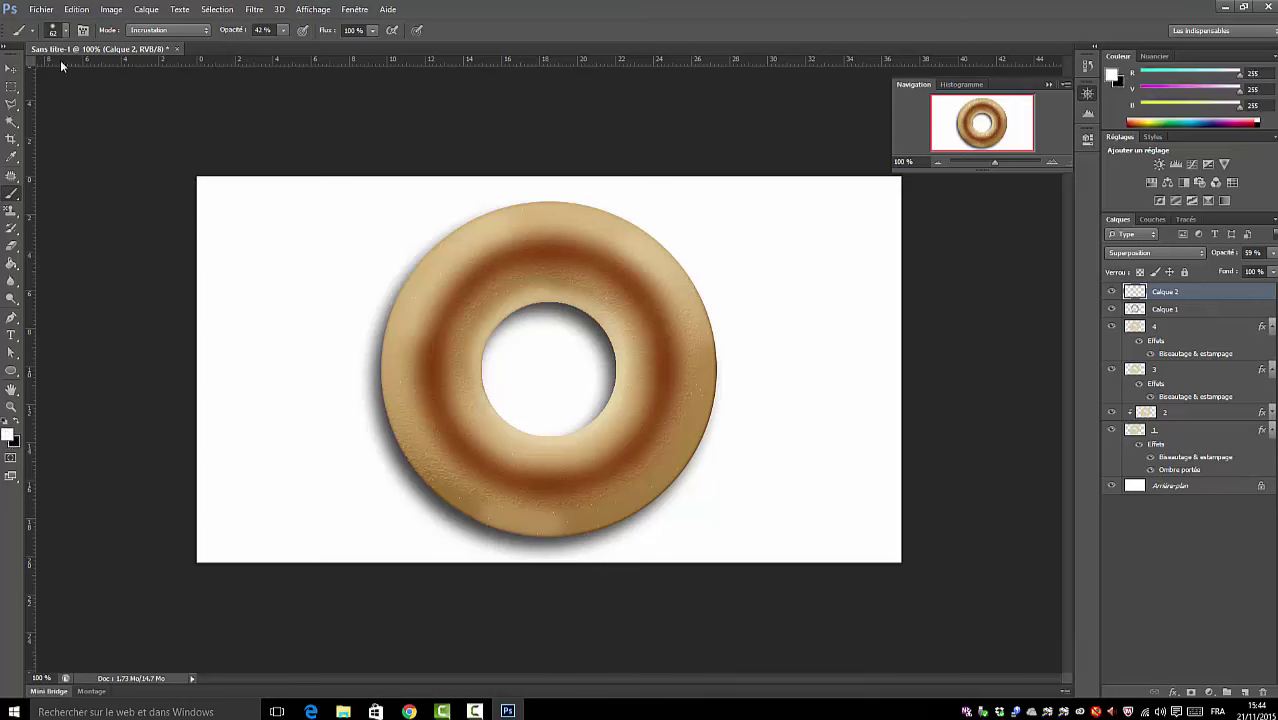
pyautogui.click(352, 11)
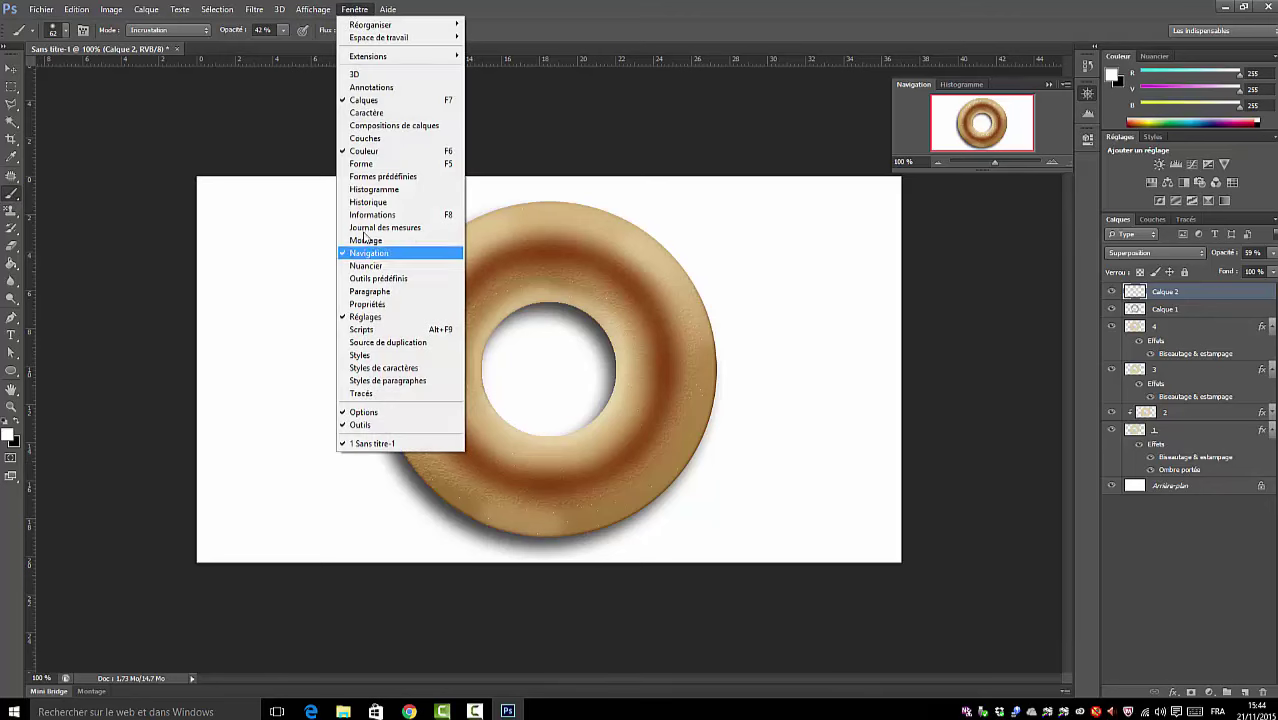
pyautogui.click(362, 164)
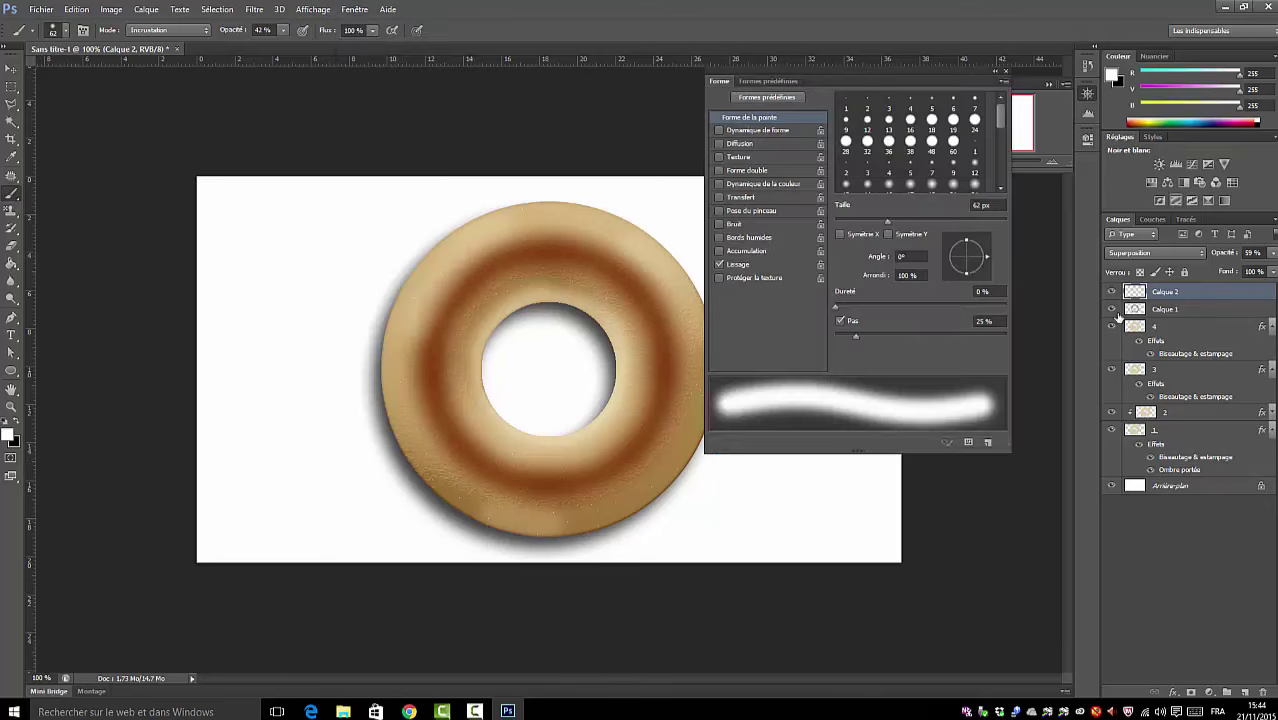
pyautogui.click(953, 142)
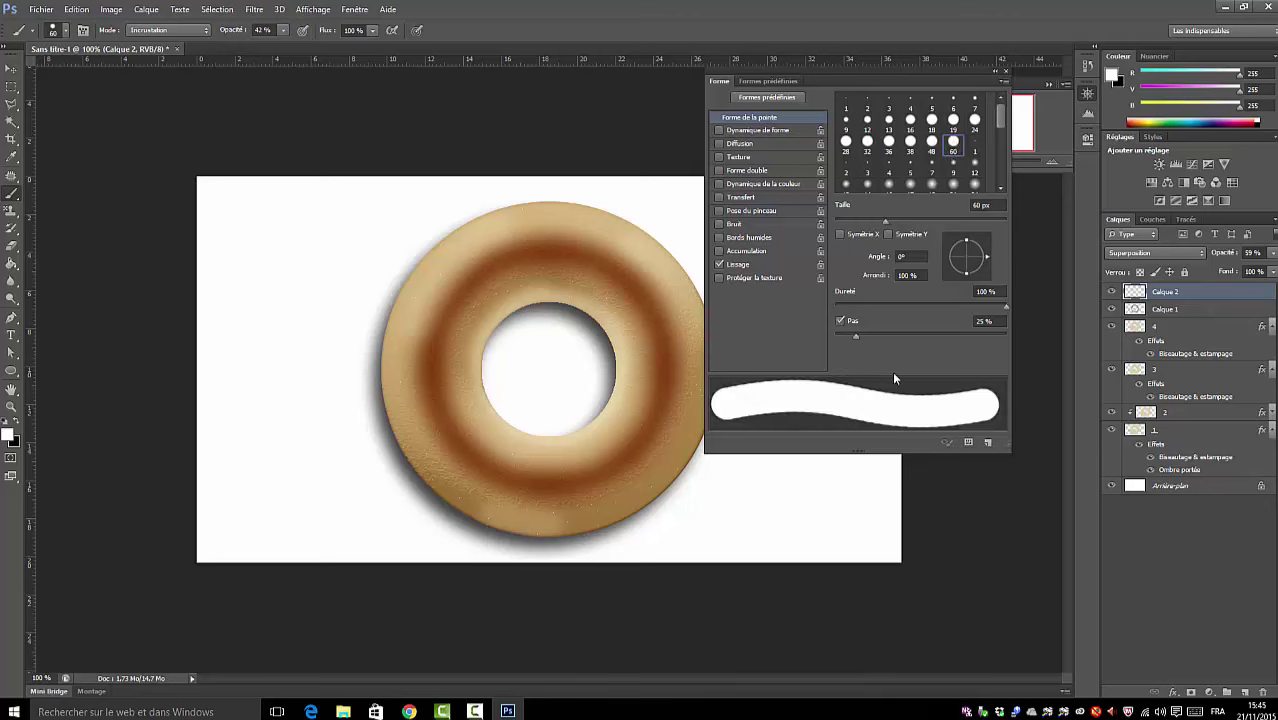
pyautogui.moveTo(855, 337); pyautogui.dragTo(934, 336)
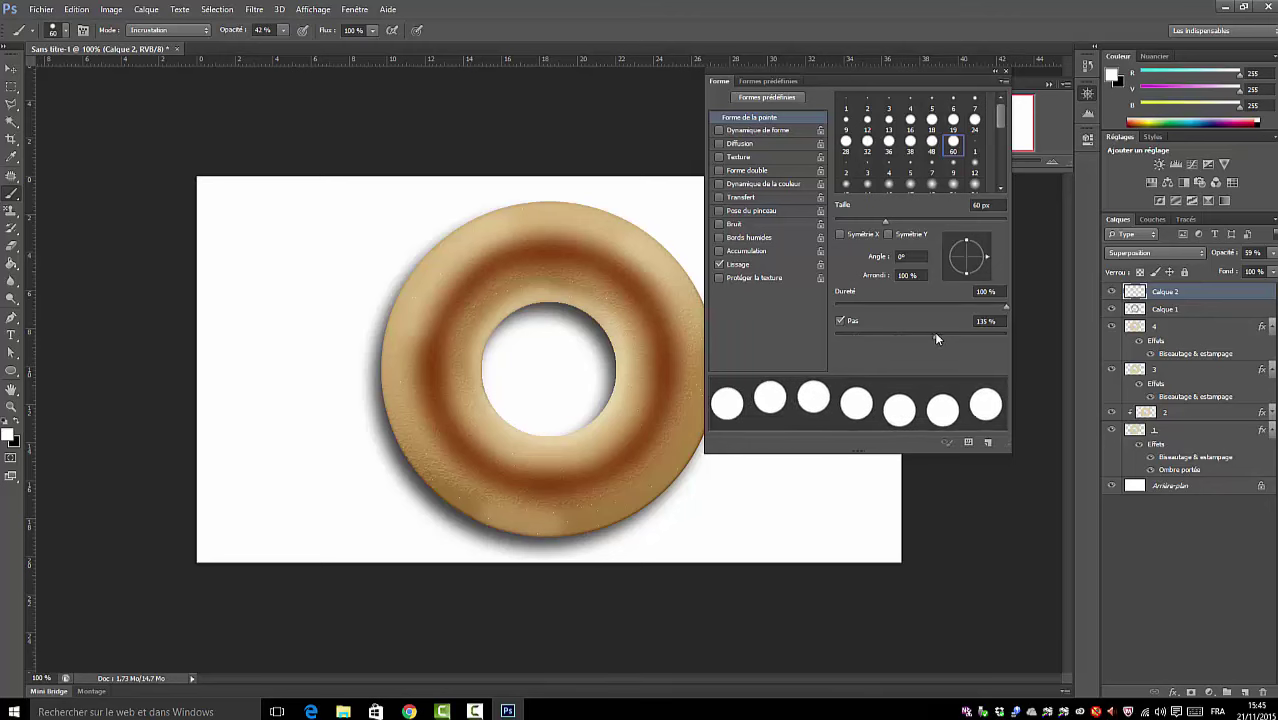
pyautogui.click(911, 276)
pyautogui.write('65%')
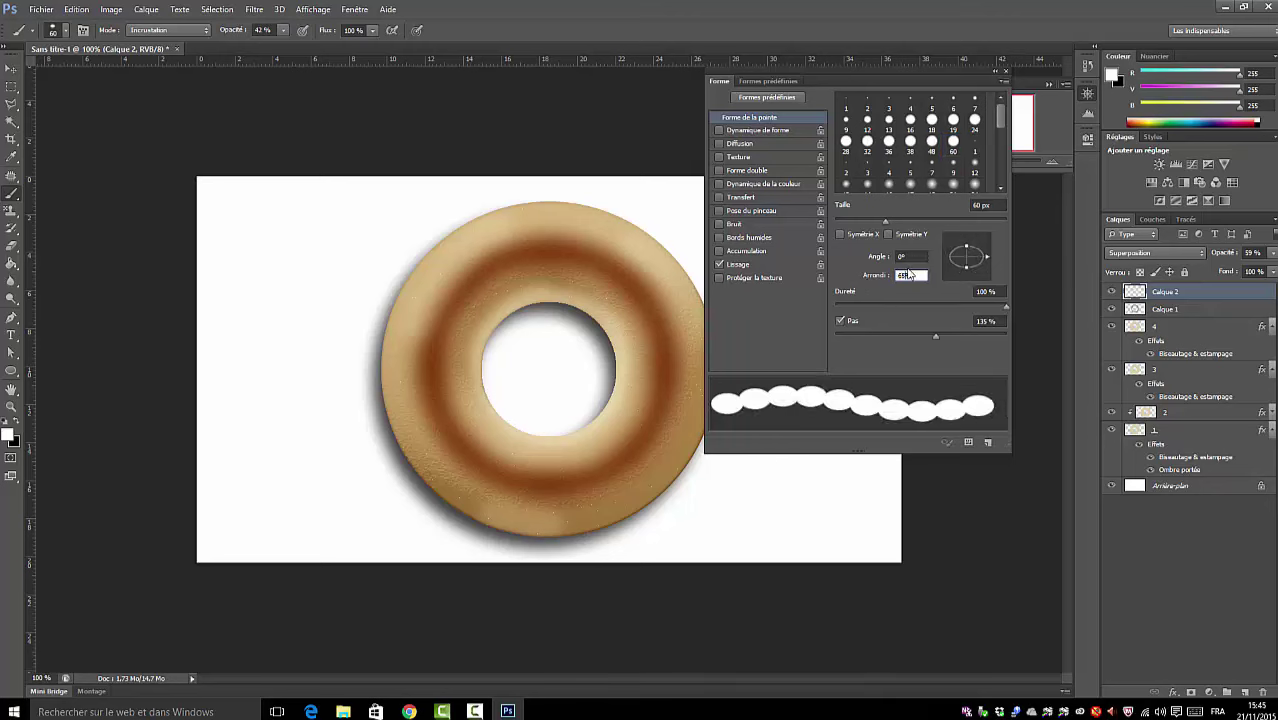
pyautogui.press('Return')
# - Enable Dynamique de forme with an 18 % size variation, and Diffusion with a count of 2 and a 49 % count variation
pyautogui.click(719, 131)
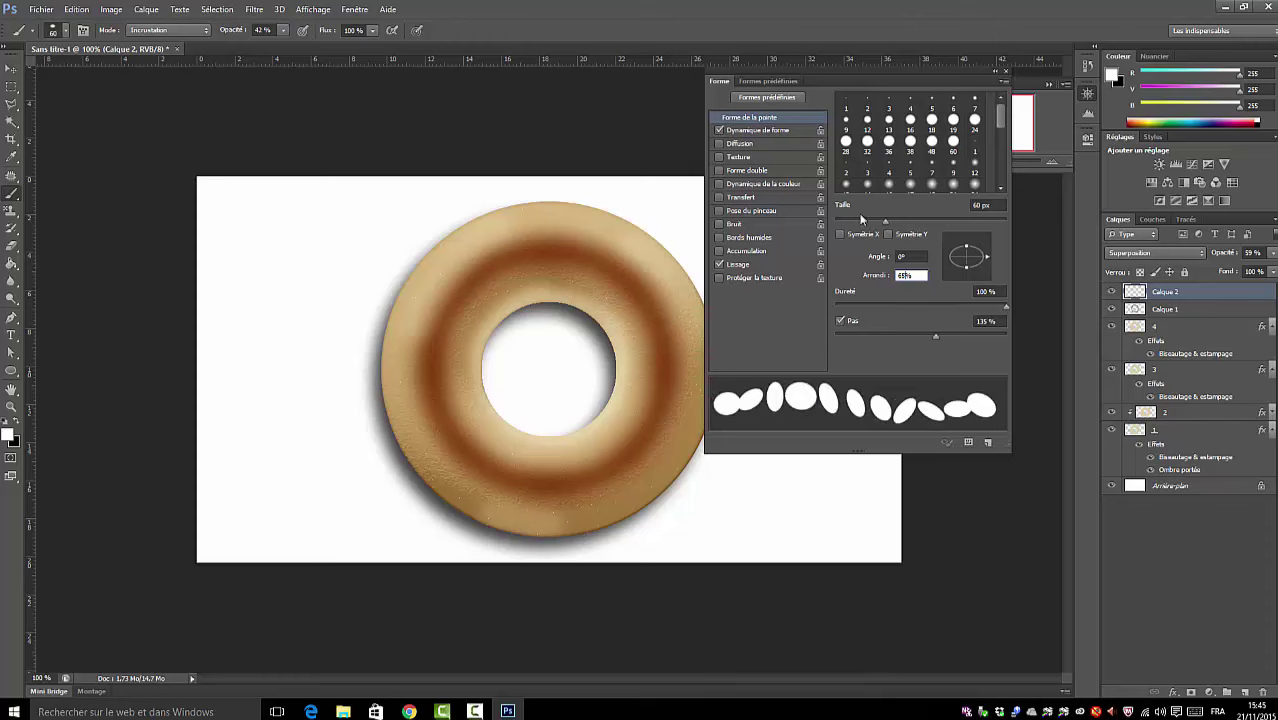
pyautogui.click(757, 131)
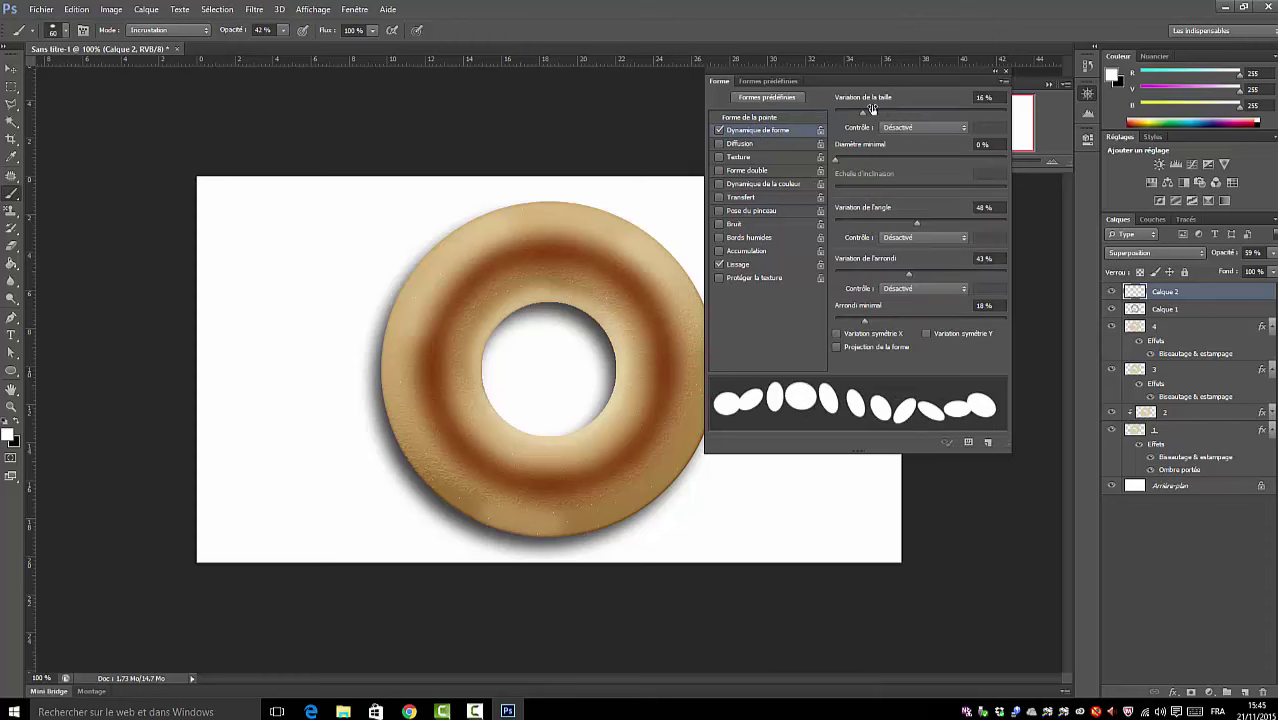
pyautogui.moveTo(865, 113)
pyautogui.mouseDown()
pyautogui.moveTo(889, 121)
pyautogui.moveTo(866, 119)
pyautogui.mouseUp()
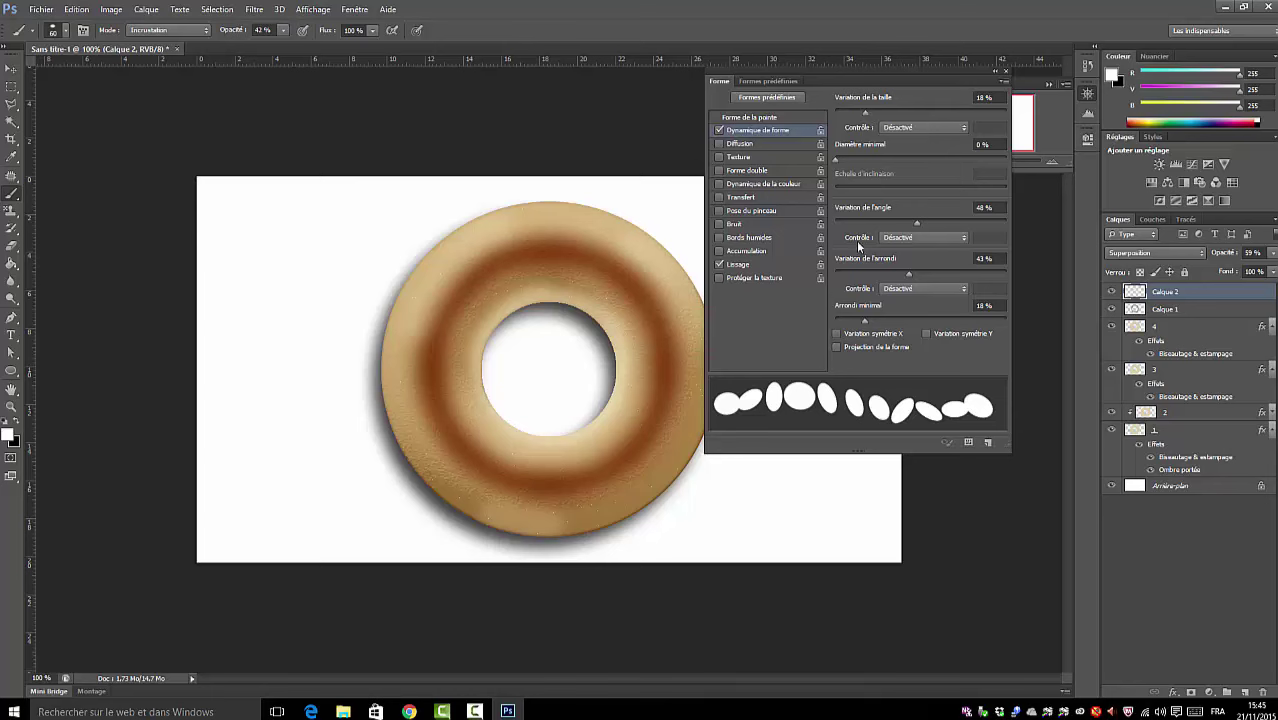
pyautogui.click(719, 144)
pyautogui.click(739, 144)
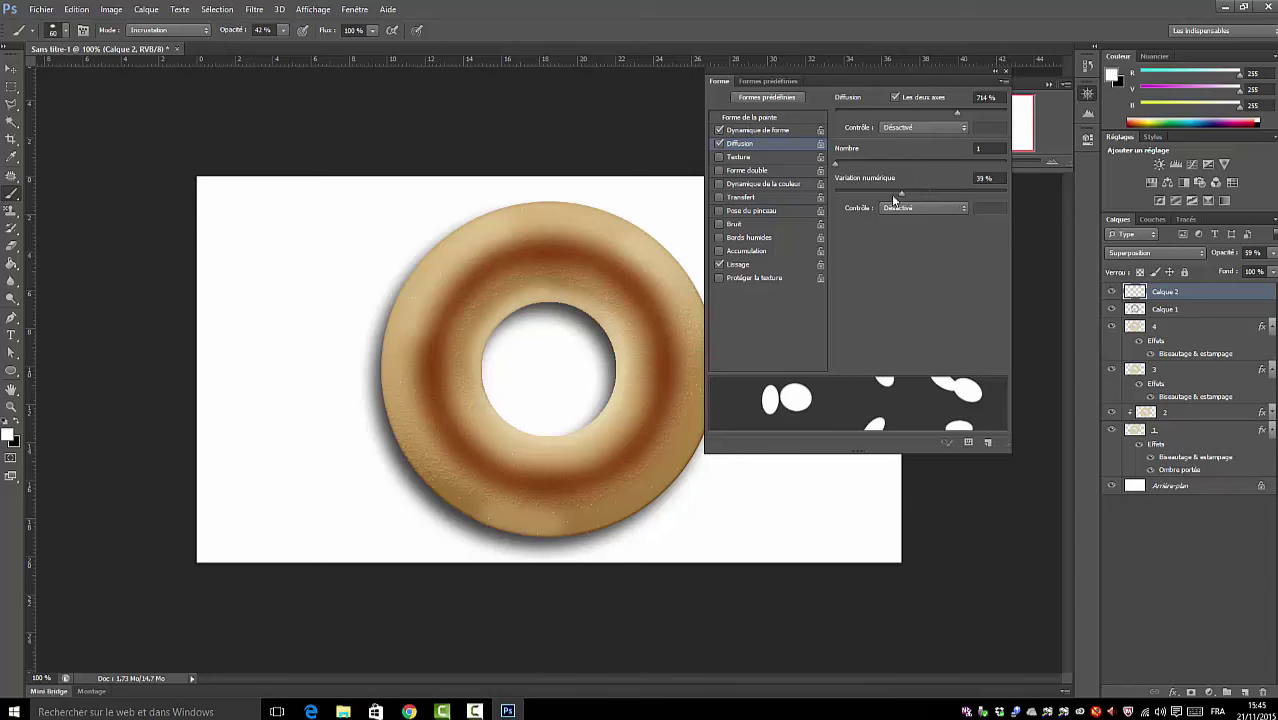
pyautogui.moveTo(835, 163)
pyautogui.mouseDown()
pyautogui.moveTo(894, 169)
pyautogui.moveTo(853, 178)
pyautogui.mouseUp()
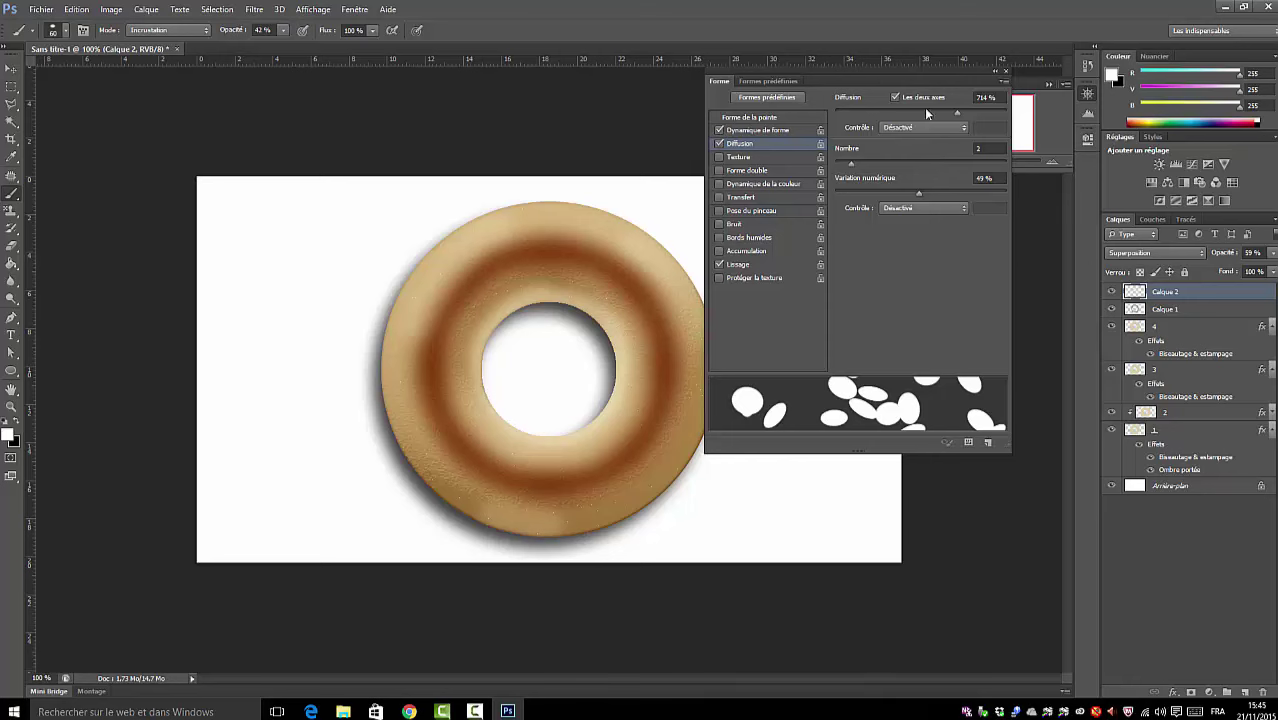
# - Set the brush tip's spacing to 164 % and its size to 13 px, and add a new layer above Calque 2
pyautogui.click(752, 118)
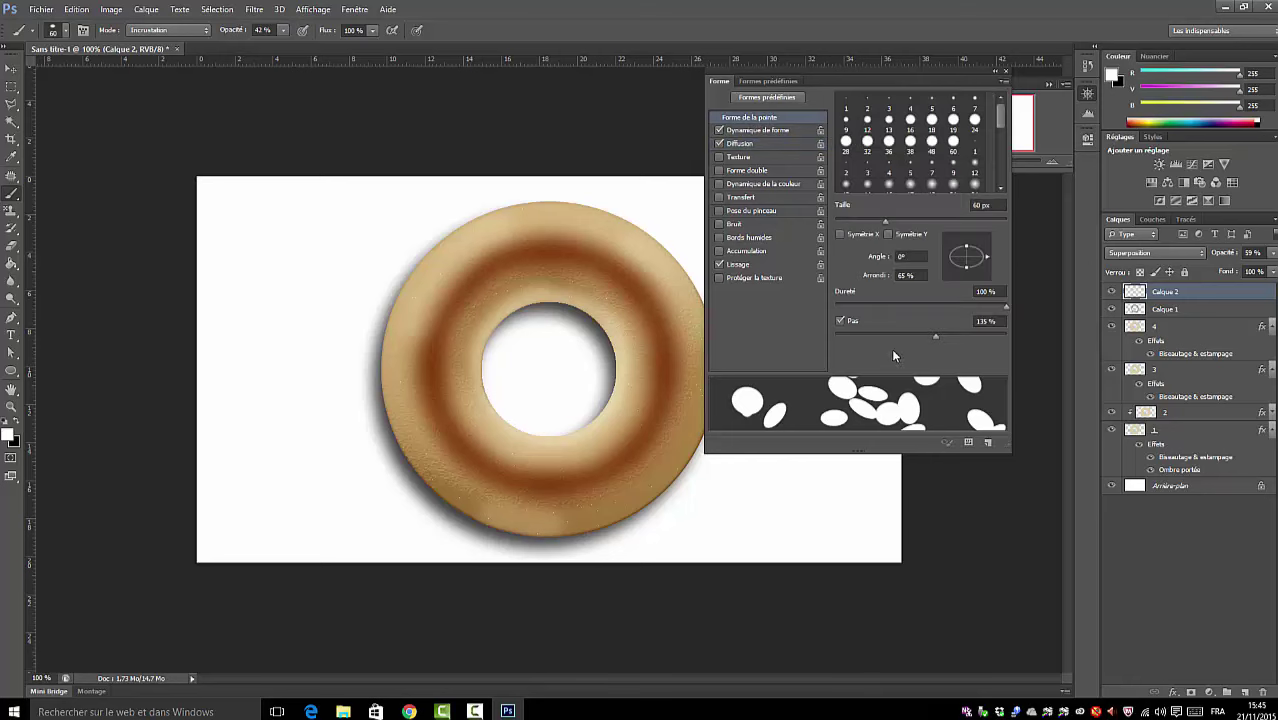
pyautogui.moveTo(938, 336); pyautogui.dragTo(947, 336)
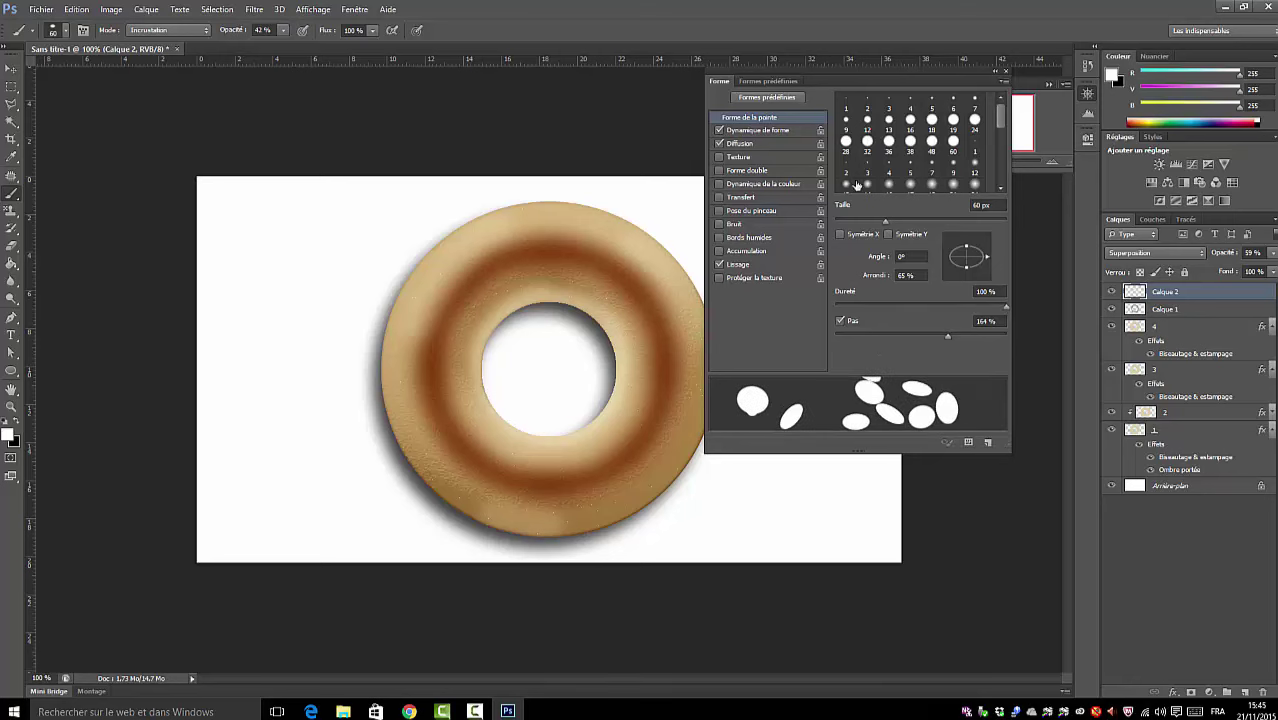
pyautogui.moveTo(881, 221); pyautogui.dragTo(846, 226)
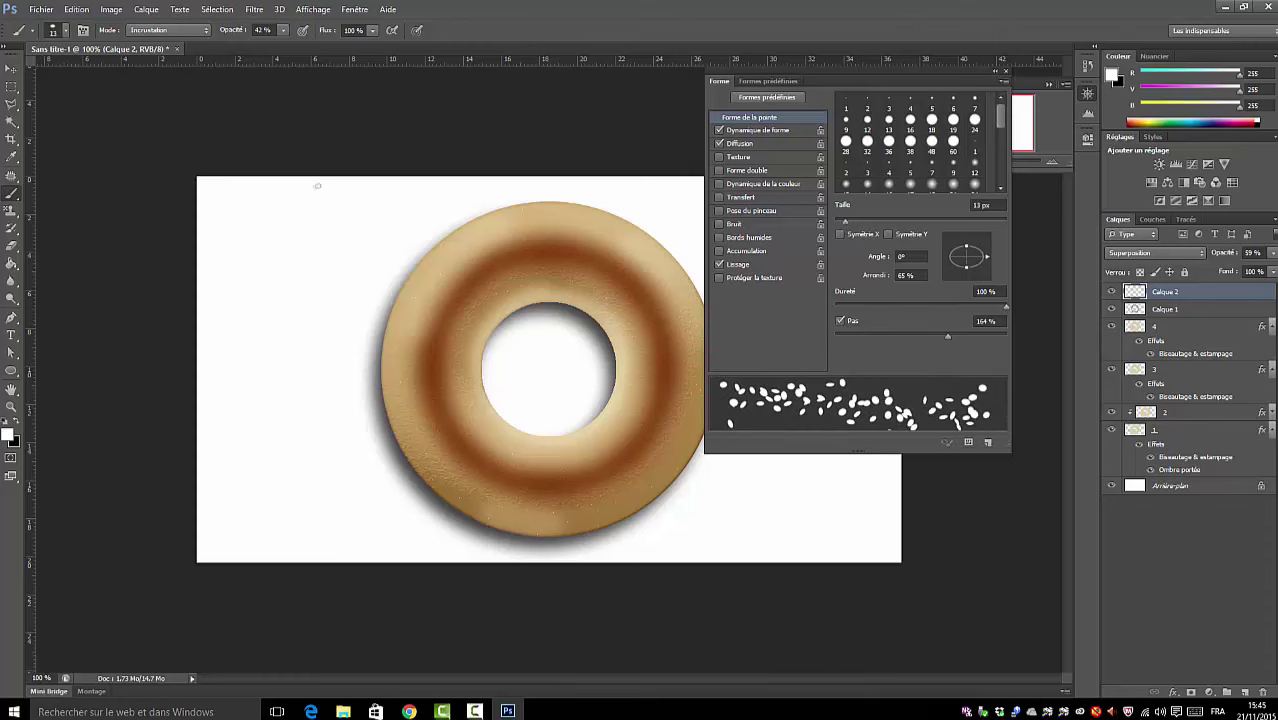
pyautogui.click(1245, 691)
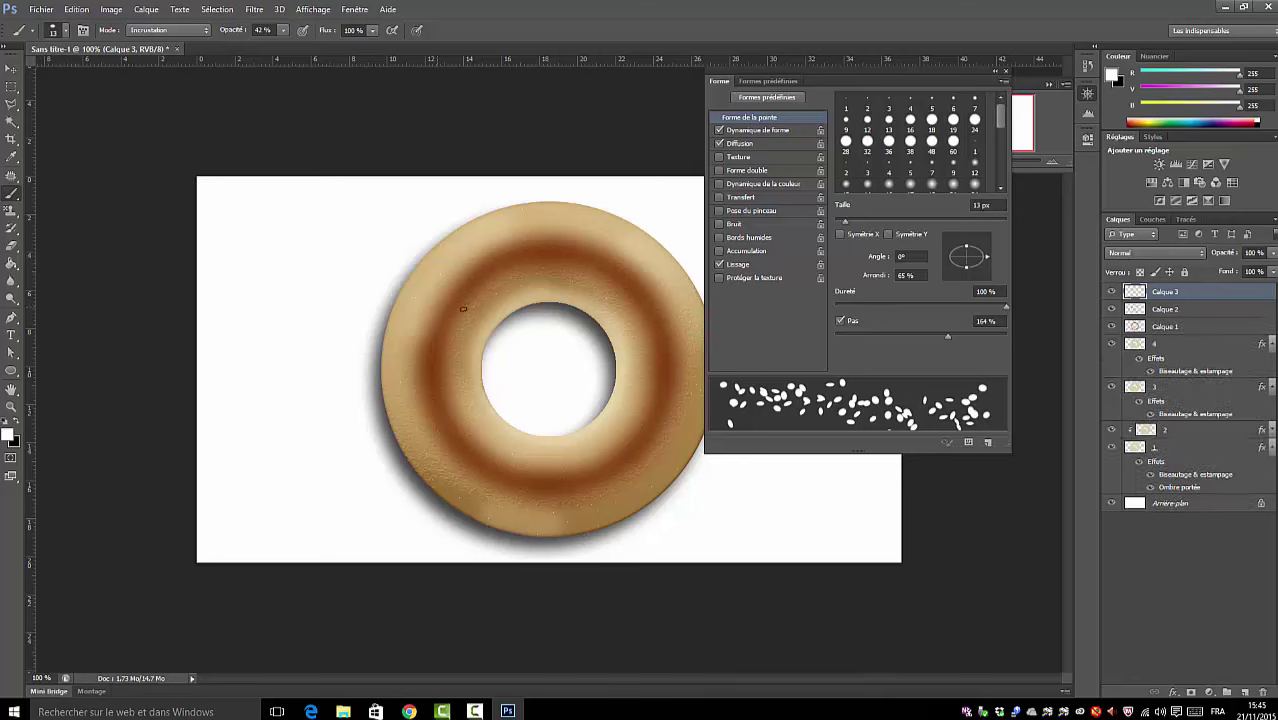
pyautogui.moveTo(481, 273); pyautogui.dragTo(453, 302)
pyautogui.click(77, 10)
pyautogui.click(100, 24)
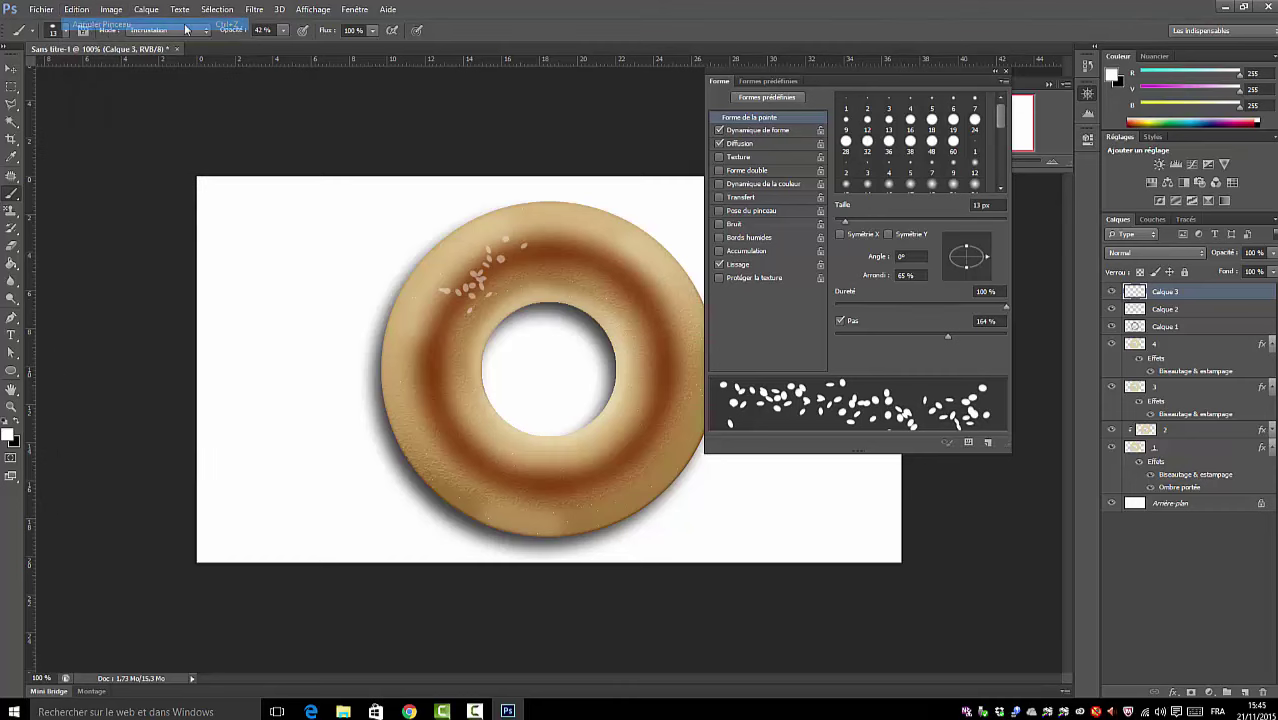
# - Set the brush opacity to 100 % and paint scattered white sprinkles all around the doughnut's brown band on Calque 3
pyautogui.click(284, 31)
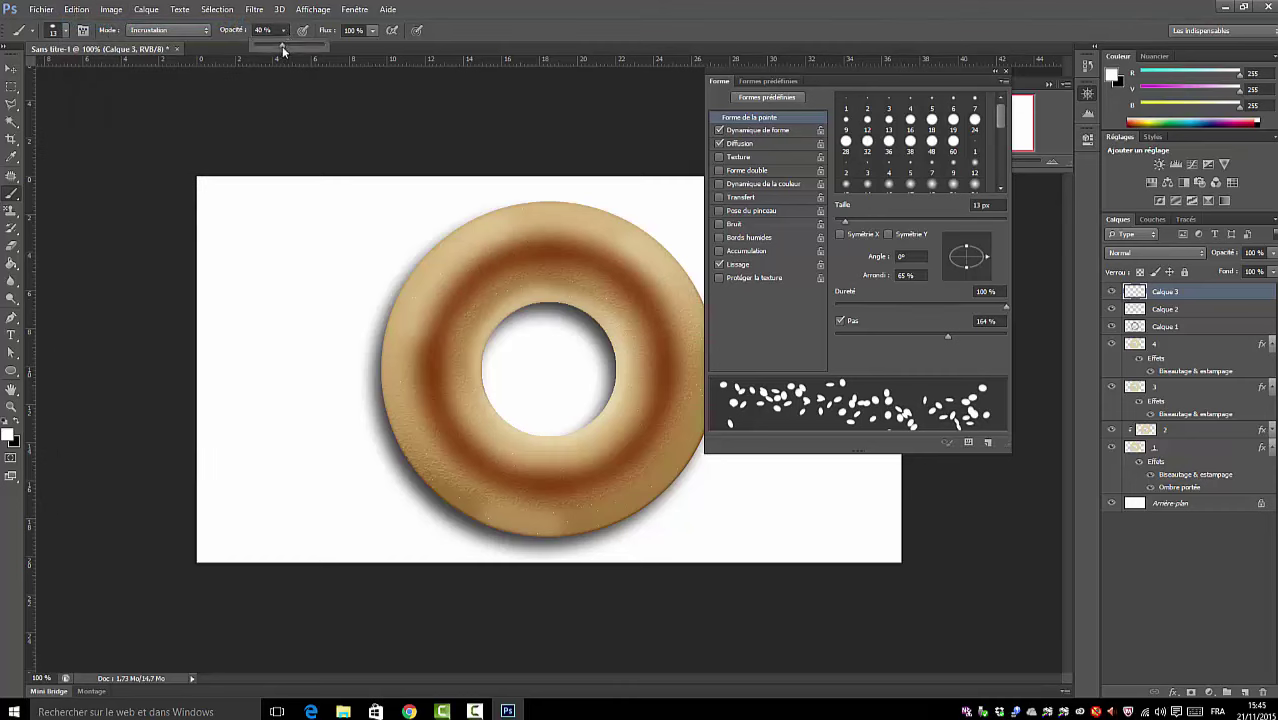
pyautogui.moveTo(282, 46); pyautogui.dragTo(320, 52)
pyautogui.moveTo(536, 257)
pyautogui.mouseDown()
pyautogui.moveTo(457, 304)
pyautogui.moveTo(437, 381)
pyautogui.moveTo(493, 454)
pyautogui.moveTo(471, 447)
pyautogui.moveTo(575, 475)
pyautogui.moveTo(555, 469)
pyautogui.moveTo(614, 470)
pyautogui.moveTo(647, 384)
pyautogui.moveTo(650, 311)
pyautogui.mouseUp()
pyautogui.moveTo(592, 265); pyautogui.dragTo(540, 258)
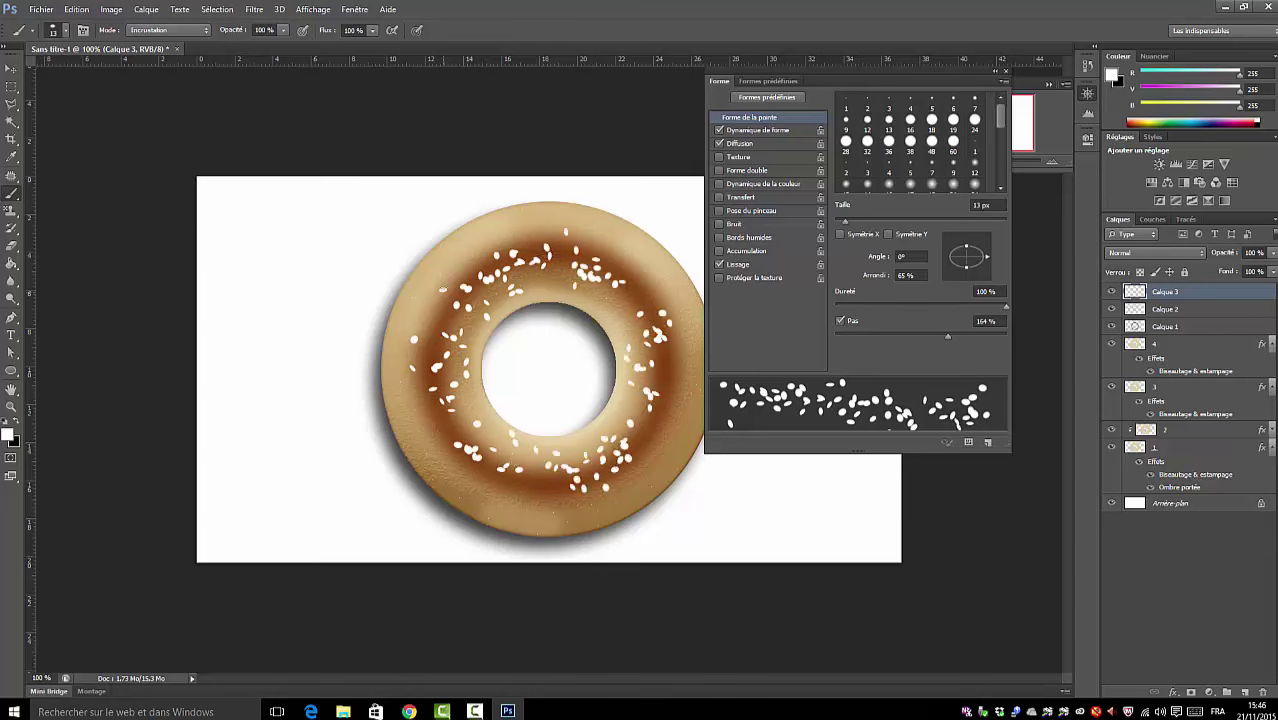
pyautogui.moveTo(439, 411); pyautogui.dragTo(489, 446)
pyautogui.moveTo(634, 305); pyautogui.dragTo(628, 318)
pyautogui.click(1005, 73)
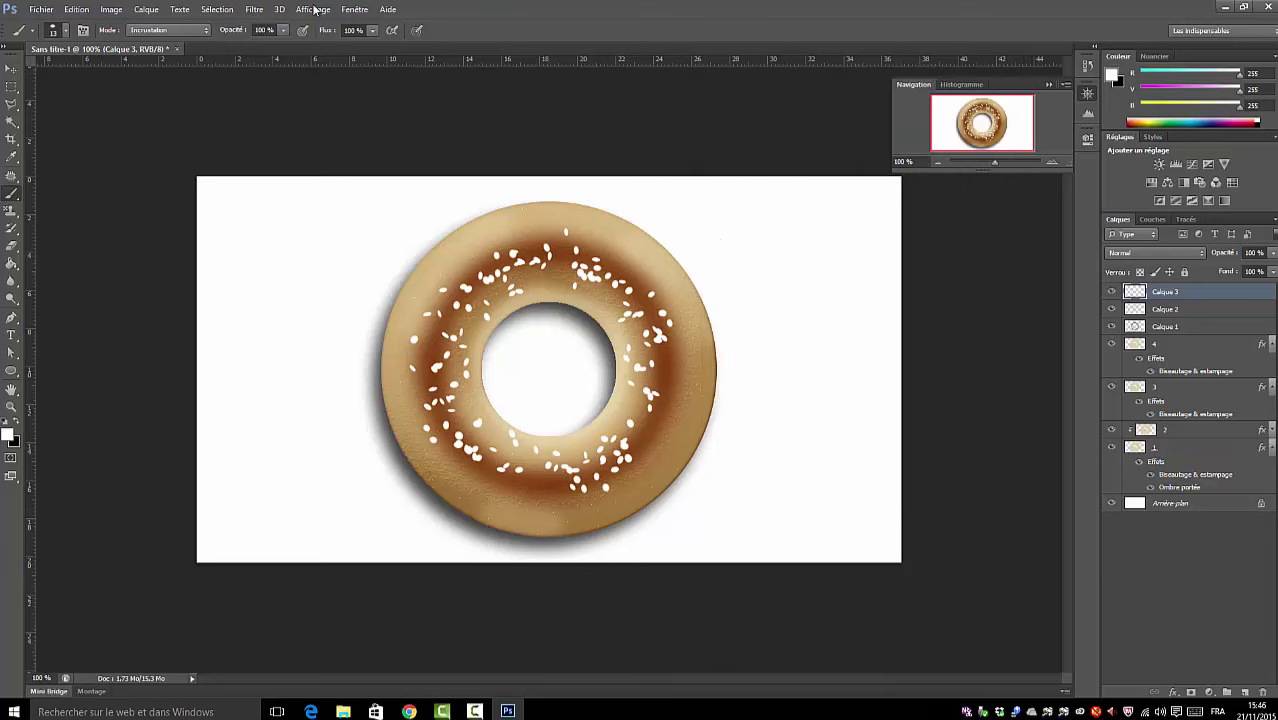
# - Apply an Ombre portée layer style with its default settings to the sprinkles on Calque 3
pyautogui.click(143, 9)
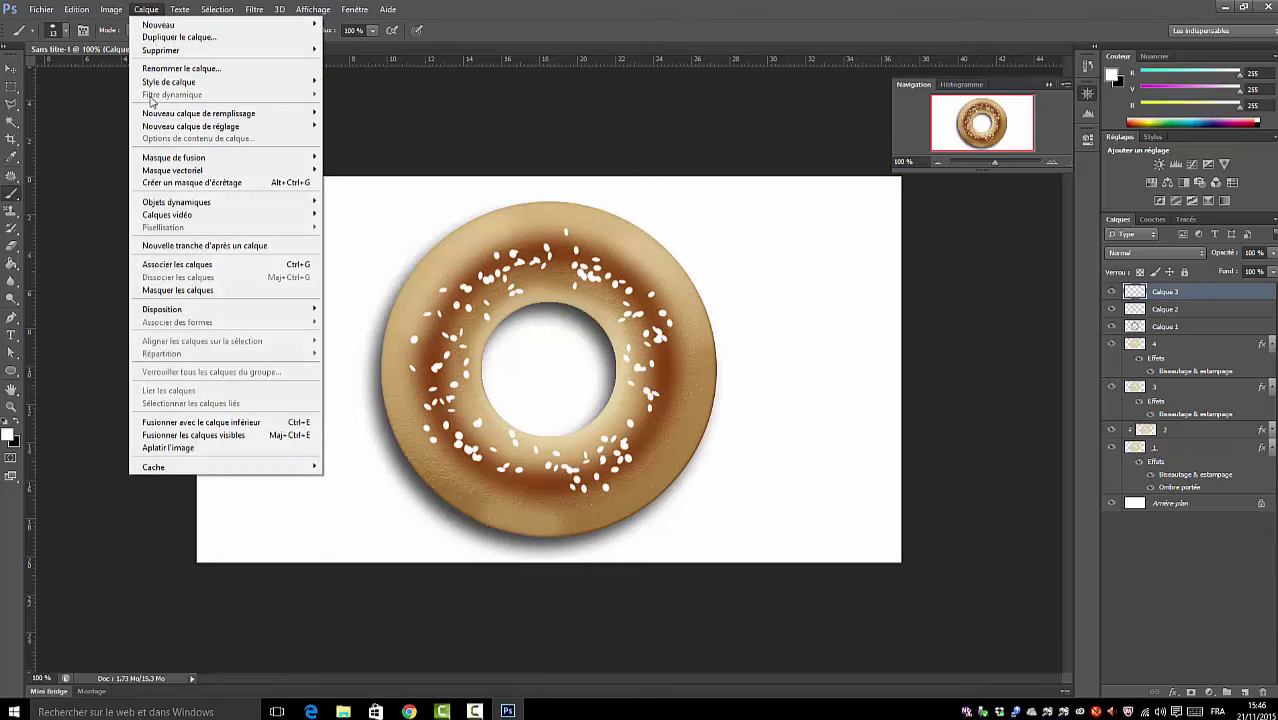
pyautogui.moveTo(150, 82)
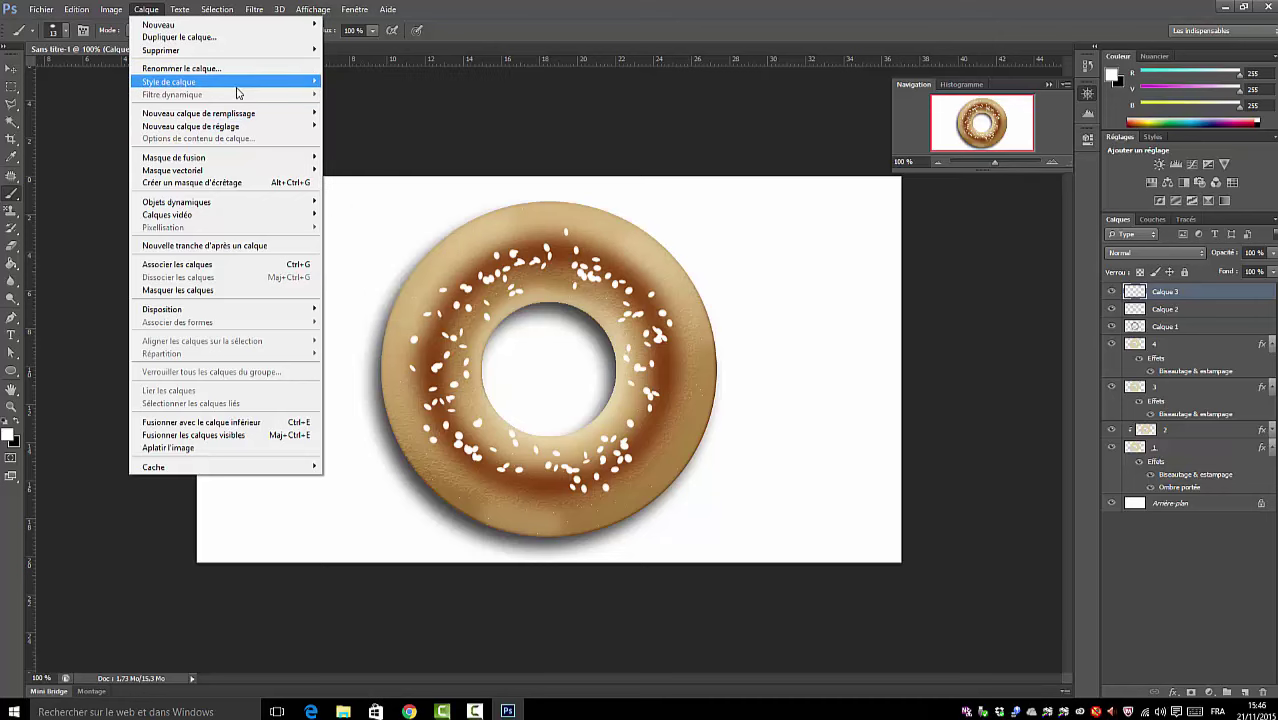
pyautogui.moveTo(289, 83)
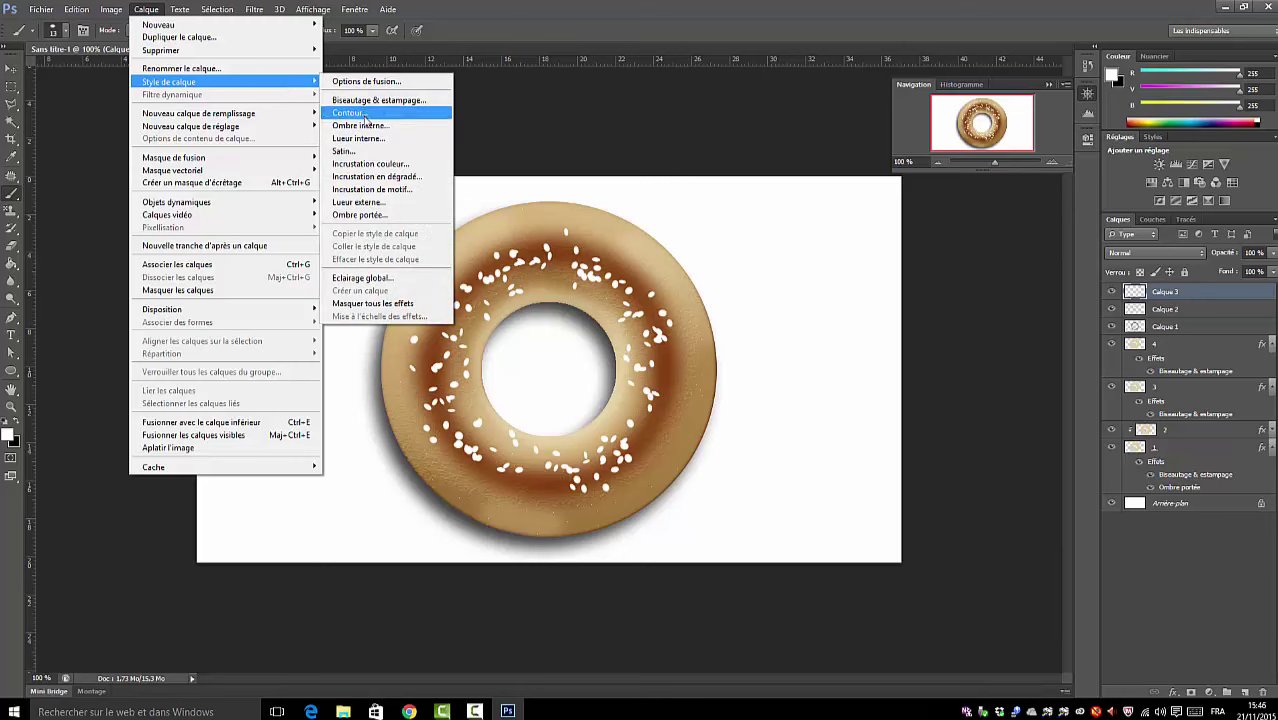
pyautogui.click(366, 216)
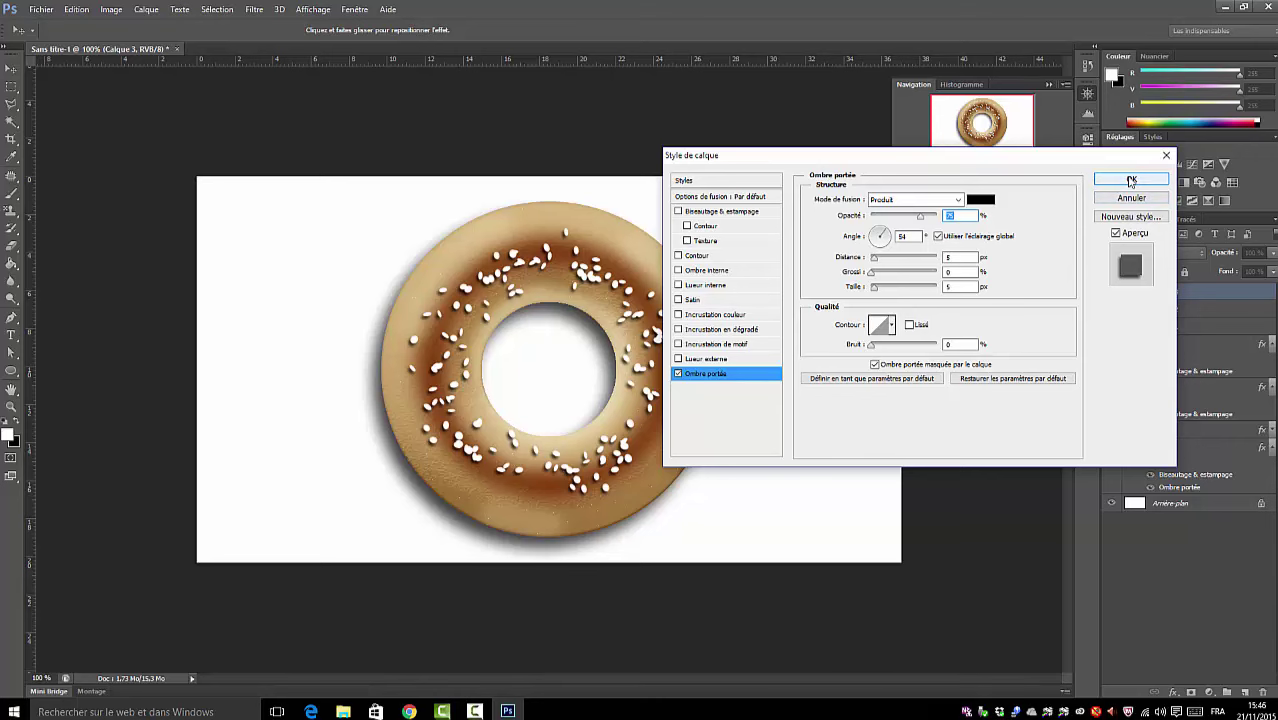
pyautogui.click(1131, 180)
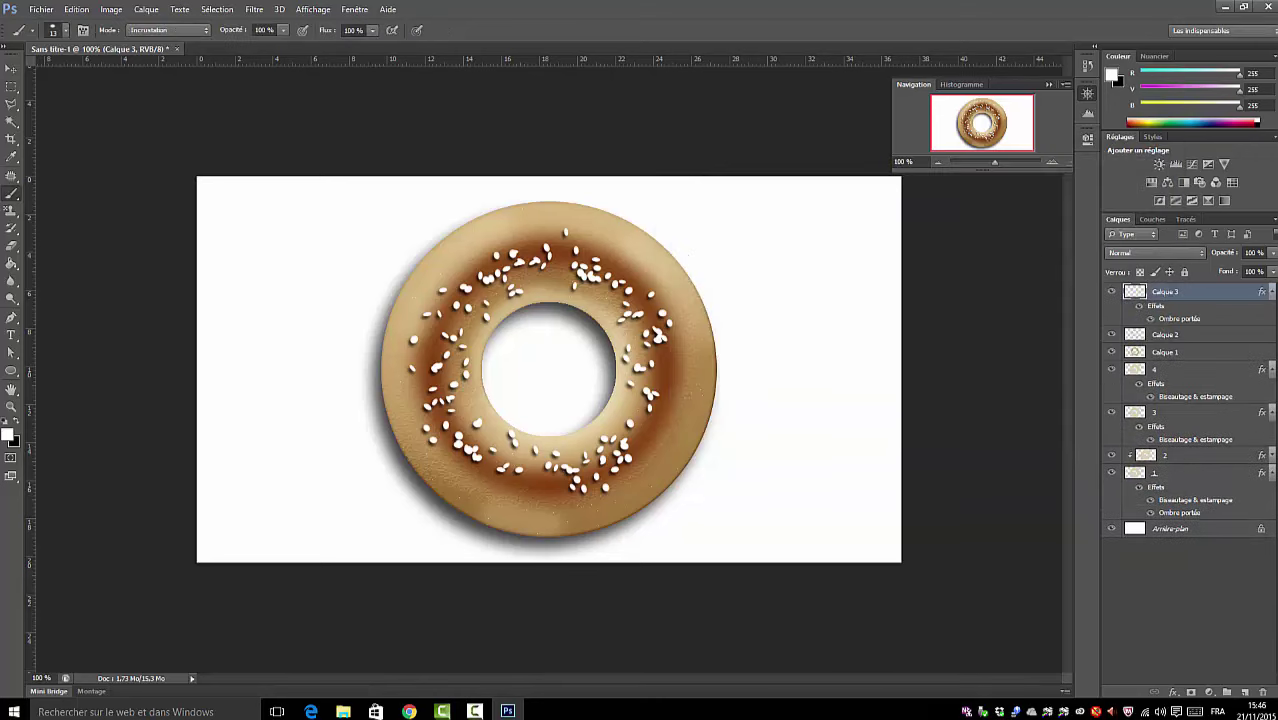
# - Hide the Arrière-plan layer and gather all doughnut layers, from 1 up to Calque 3, in a new collapsed group
pyautogui.click(1112, 529)
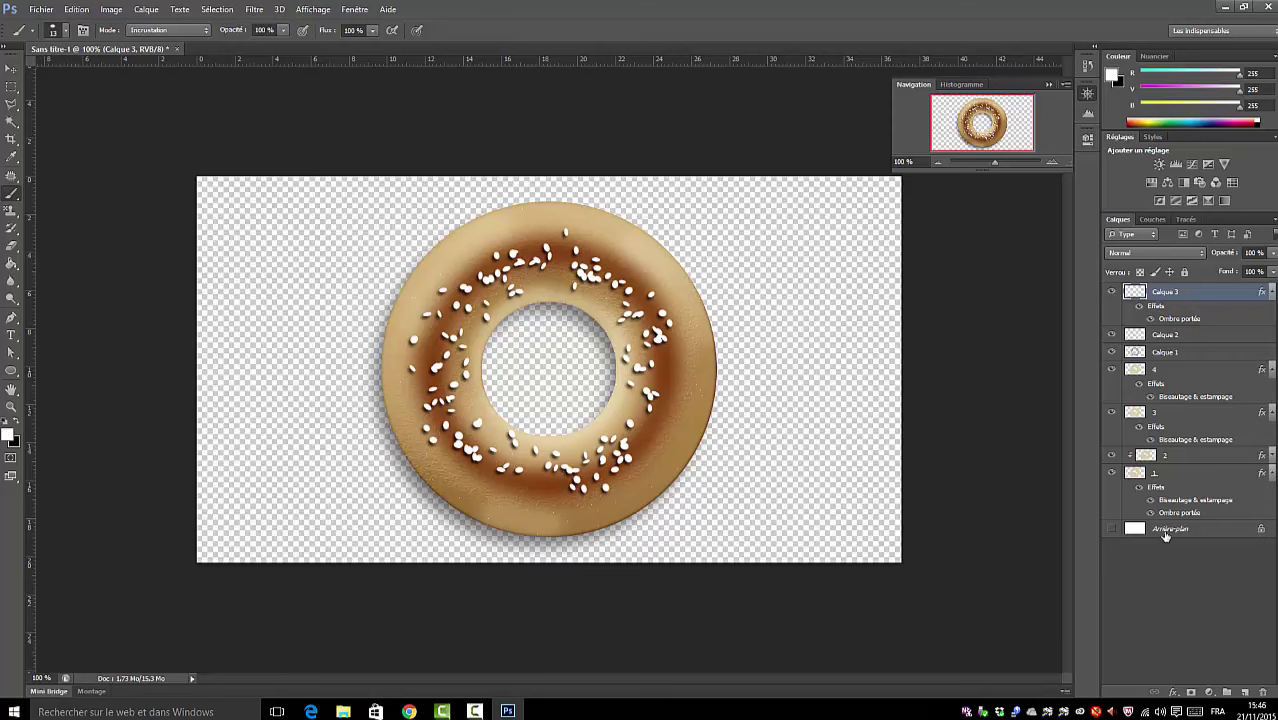
pyautogui.click(1227, 694)
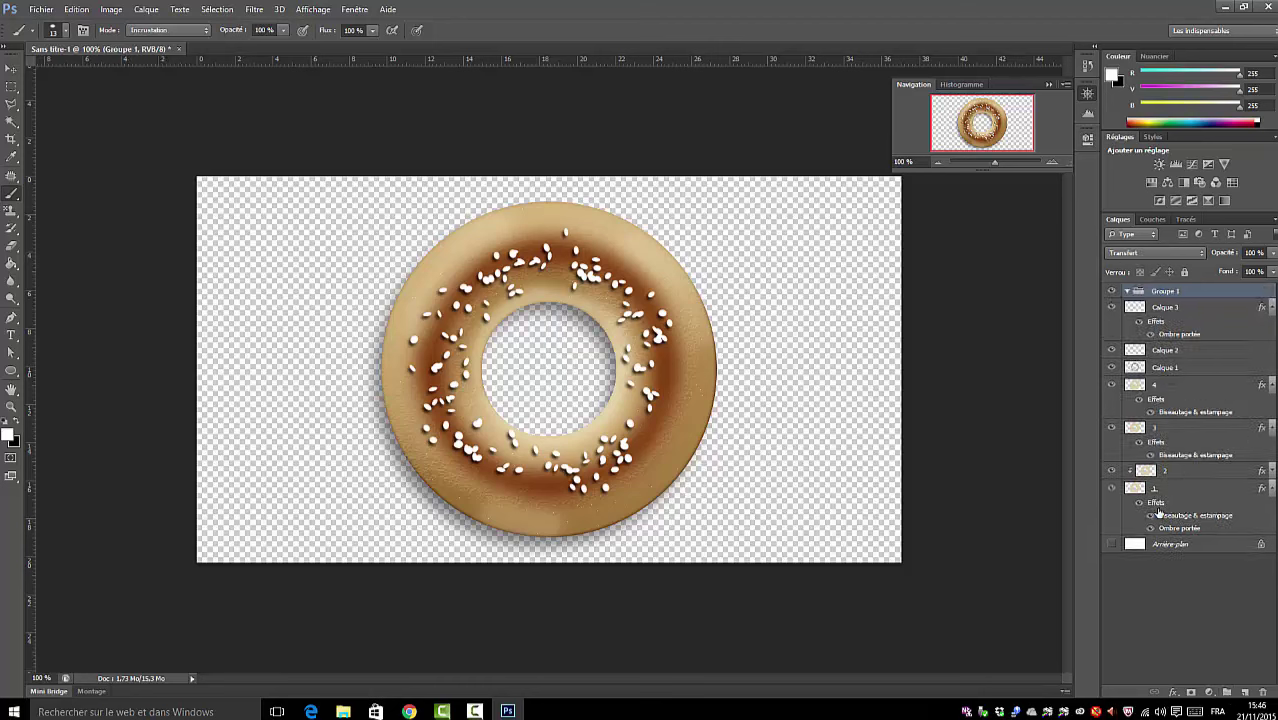
pyautogui.click(1198, 489)
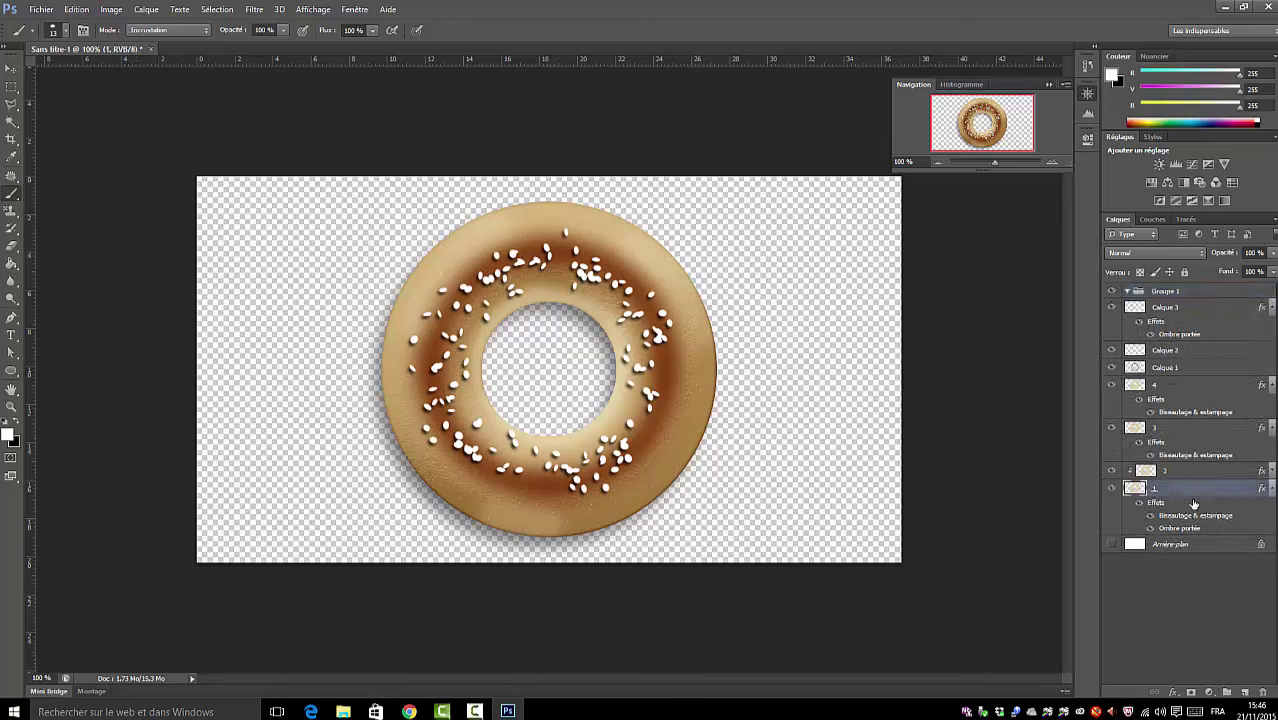
pyautogui.keyDown('shift'); pyautogui.click(1187, 312); pyautogui.keyUp('shift')
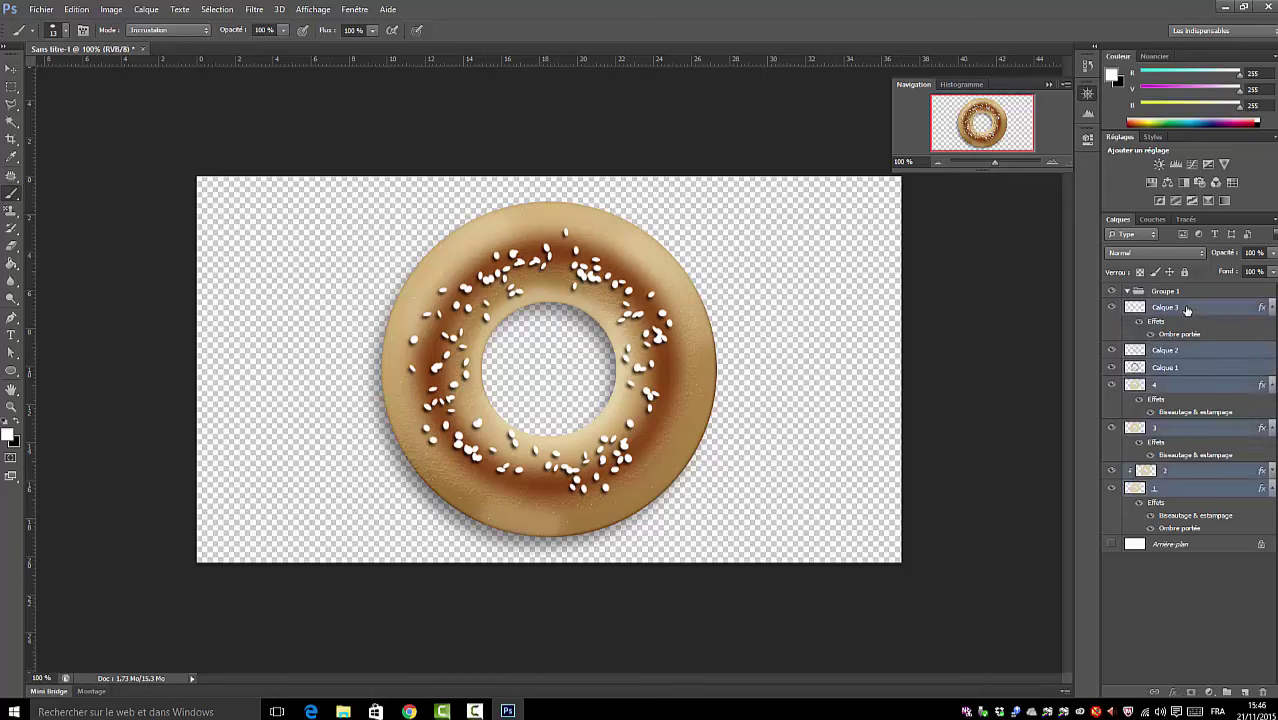
pyautogui.moveTo(1189, 314); pyautogui.dragTo(1137, 292)
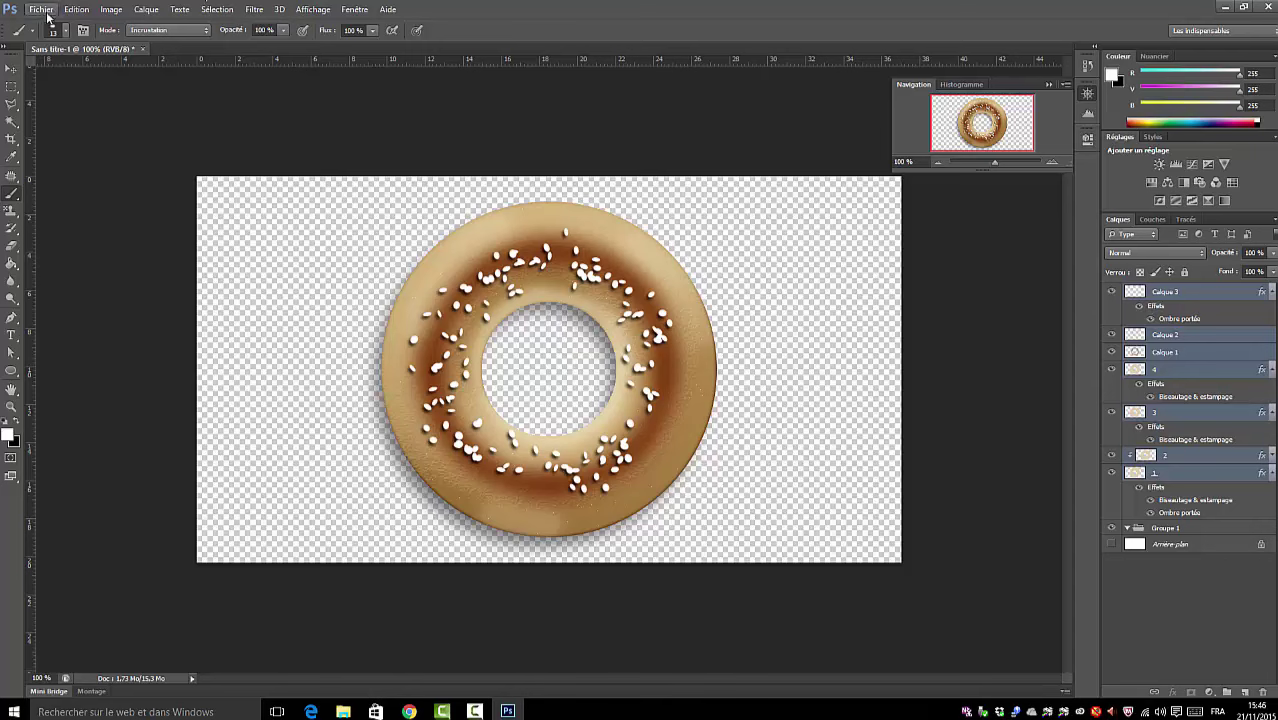
pyautogui.click(78, 10)
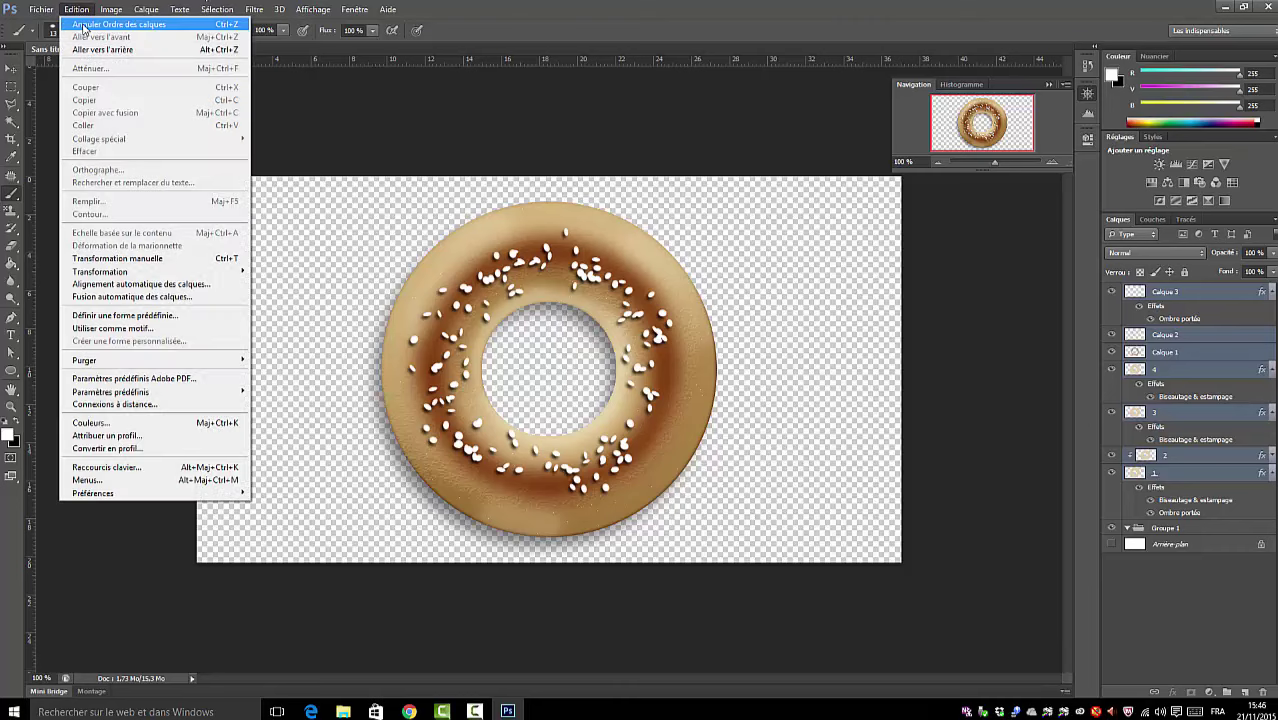
pyautogui.click(85, 26)
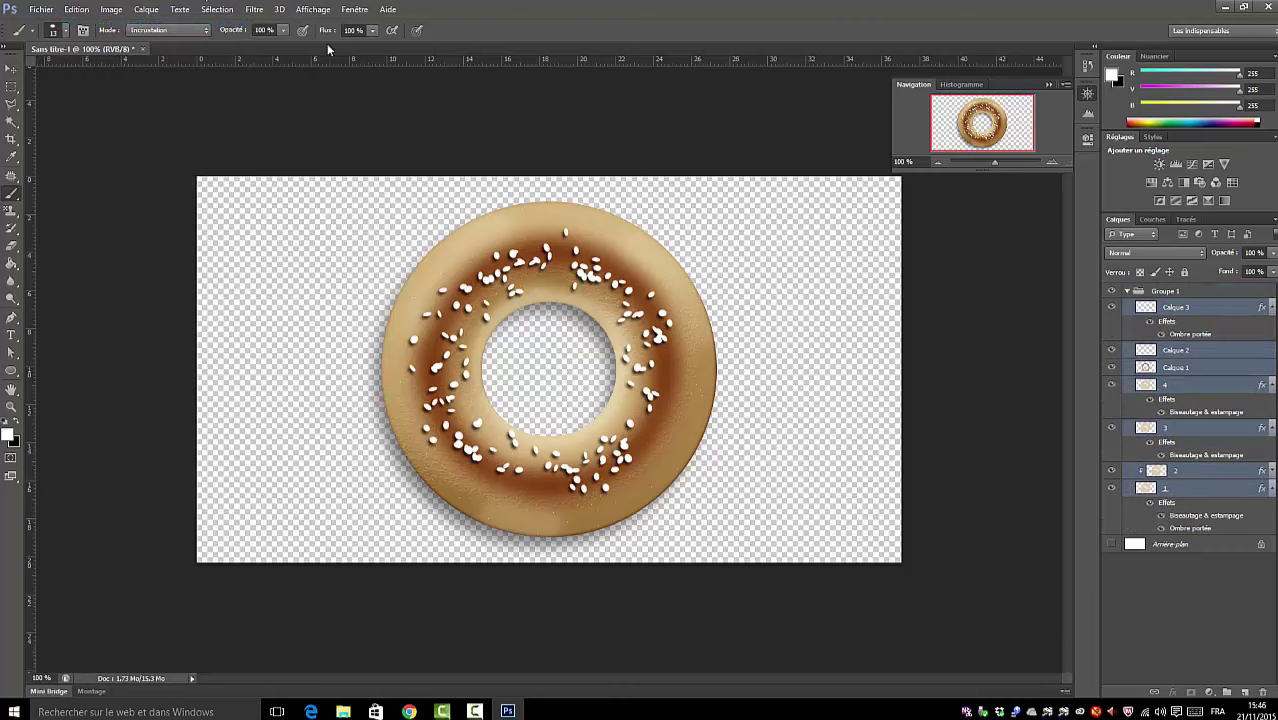
pyautogui.click(1127, 291)
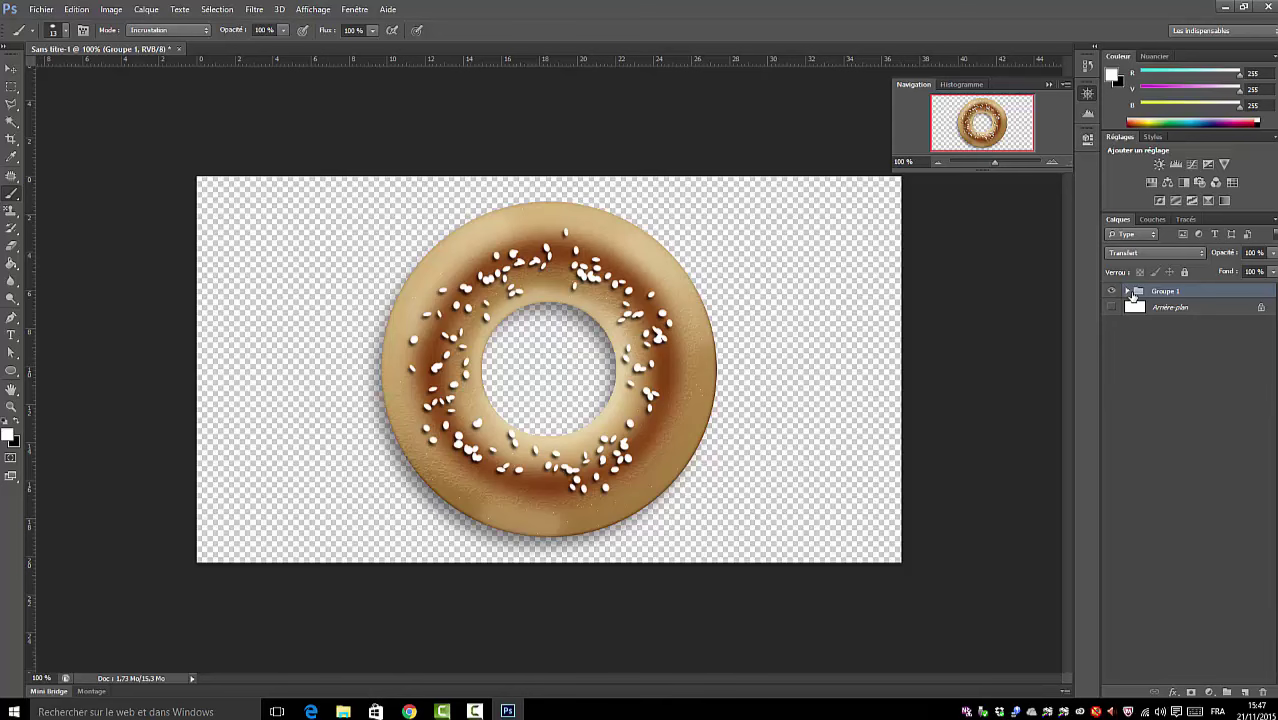
# - Add a Luminosité/Contraste adjustment layer with brightness -5 and contrast 47, clipped to the doughnut group
pyautogui.click(1209, 694)
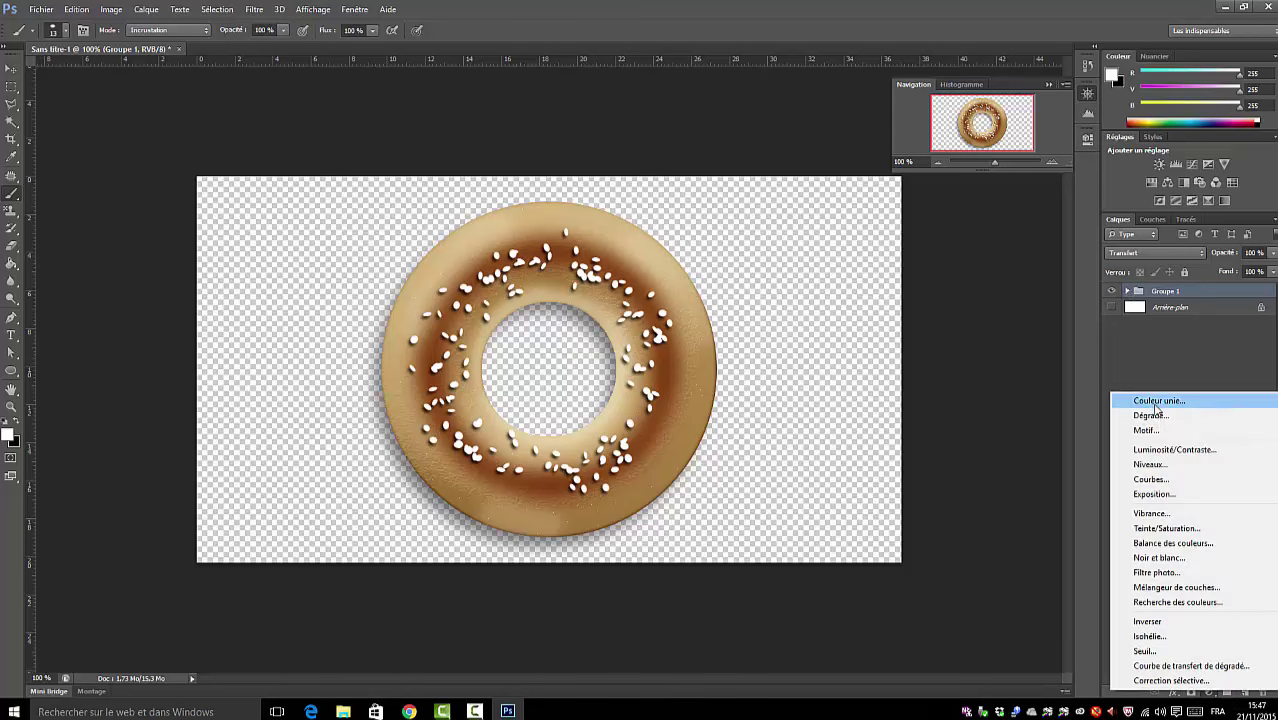
pyautogui.click(1160, 449)
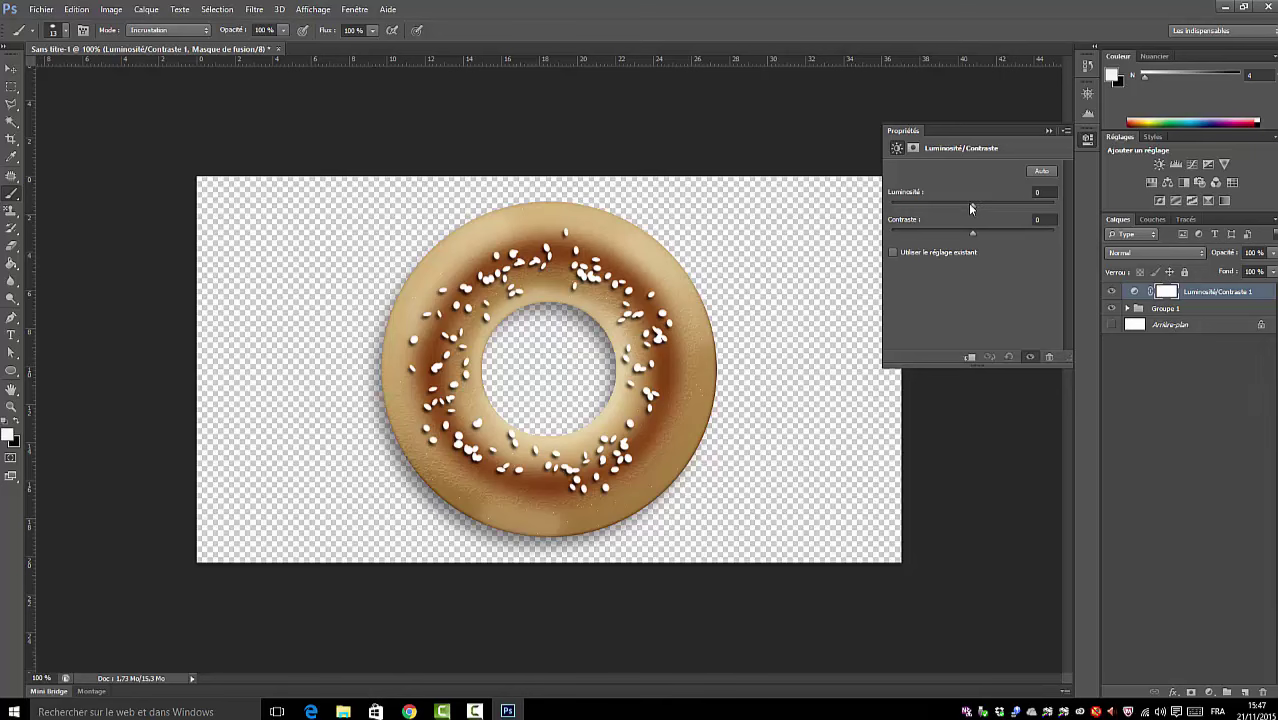
pyautogui.moveTo(970, 208)
pyautogui.mouseDown()
pyautogui.moveTo(988, 207)
pyautogui.moveTo(975, 205)
pyautogui.mouseUp()
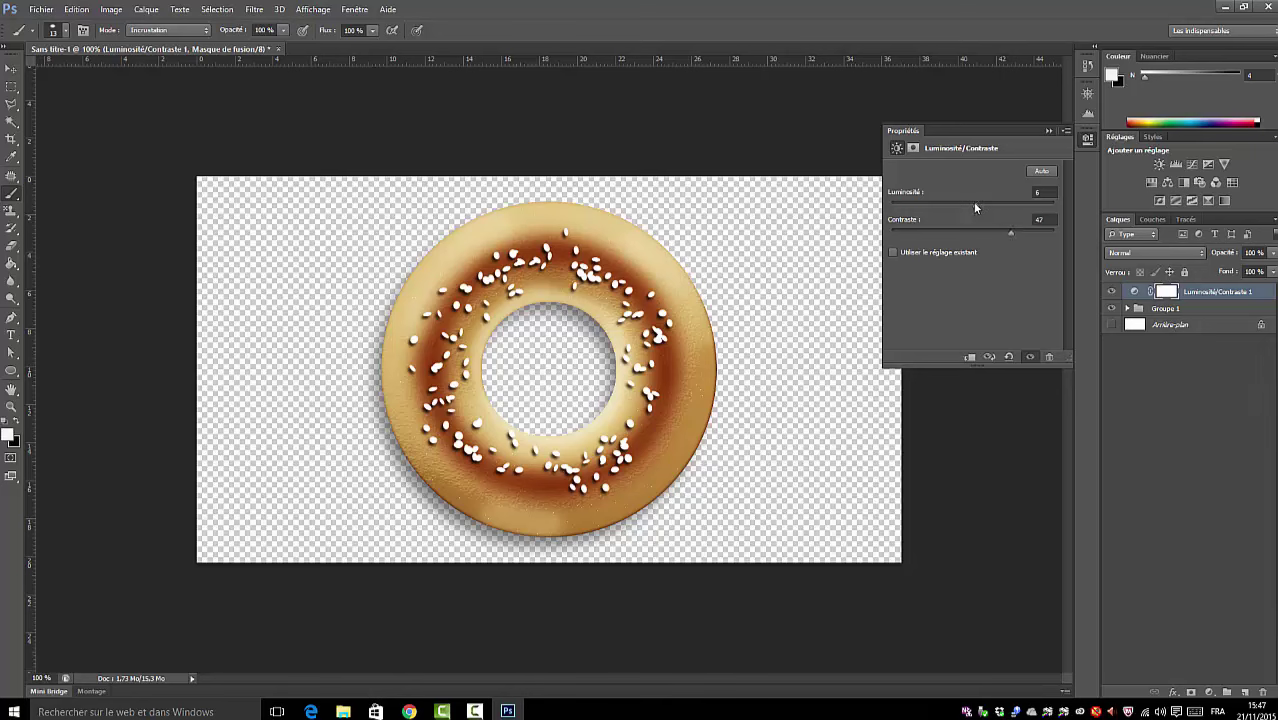
pyautogui.moveTo(978, 207)
pyautogui.mouseDown()
pyautogui.moveTo(959, 208)
pyautogui.moveTo(971, 210)
pyautogui.mouseUp()
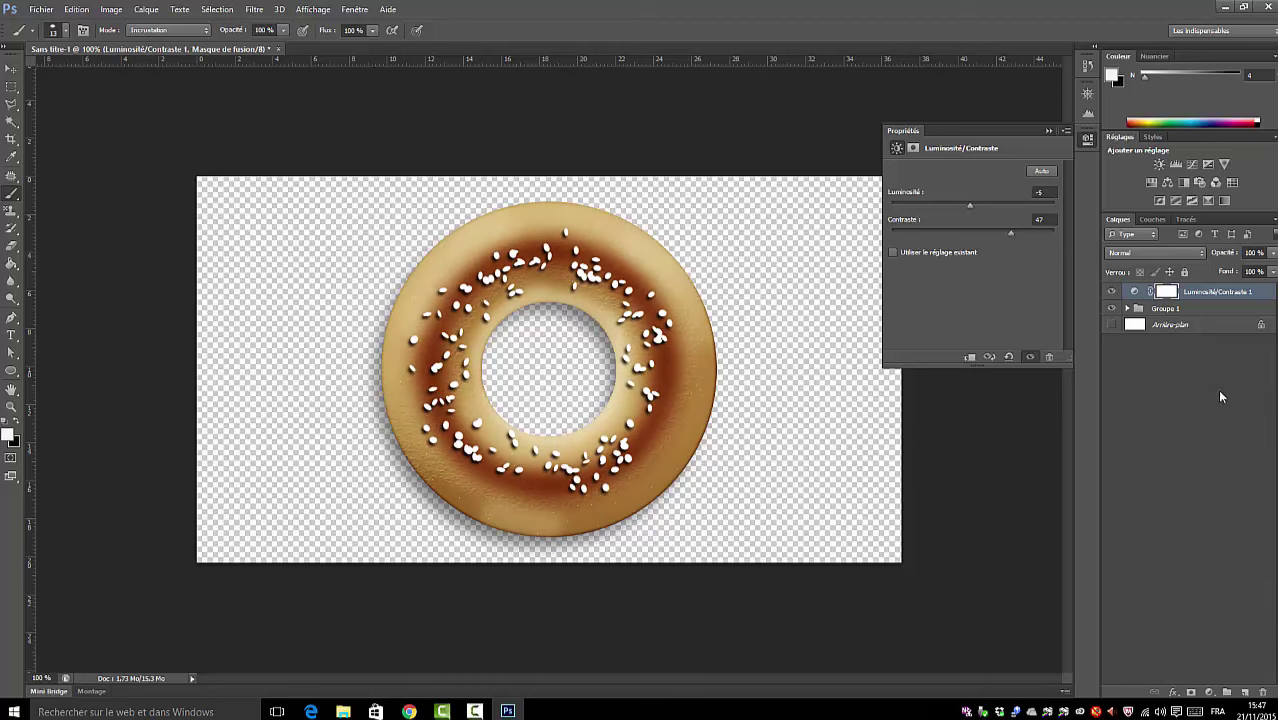
pyautogui.click(1228, 456)
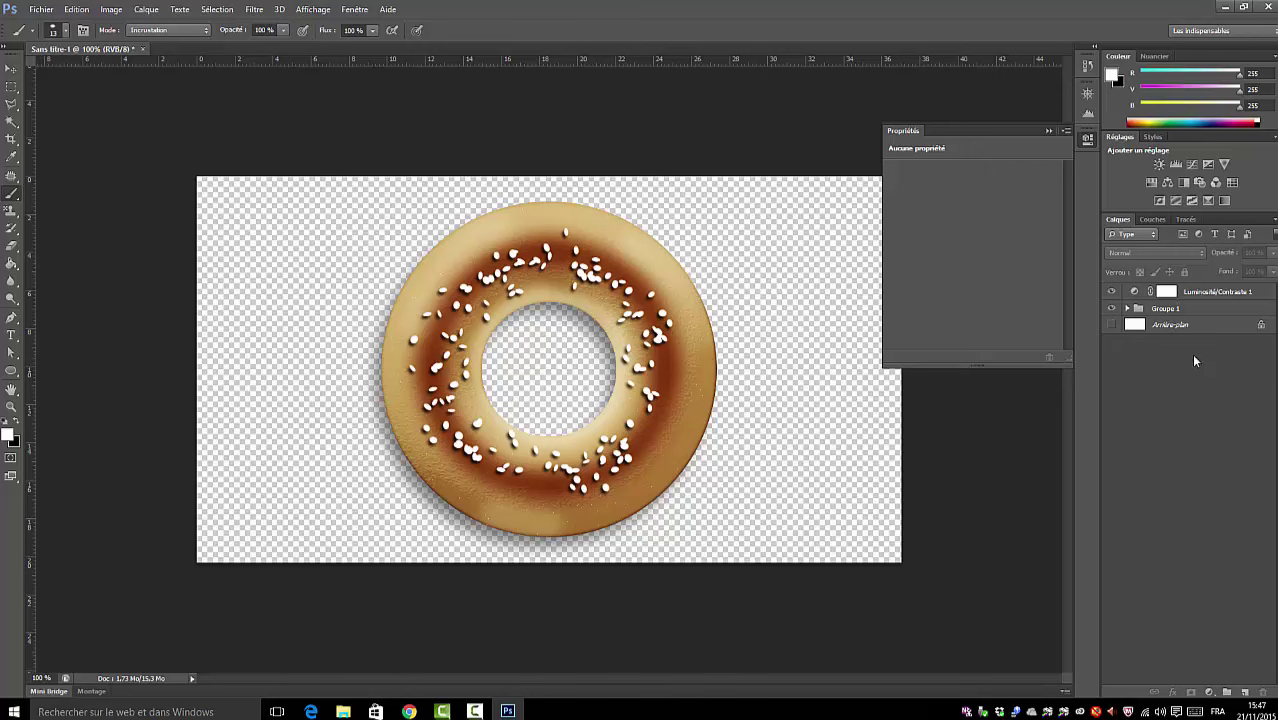
pyautogui.keyDown('alt'); pyautogui.click(1216, 296); pyautogui.keyUp('alt')
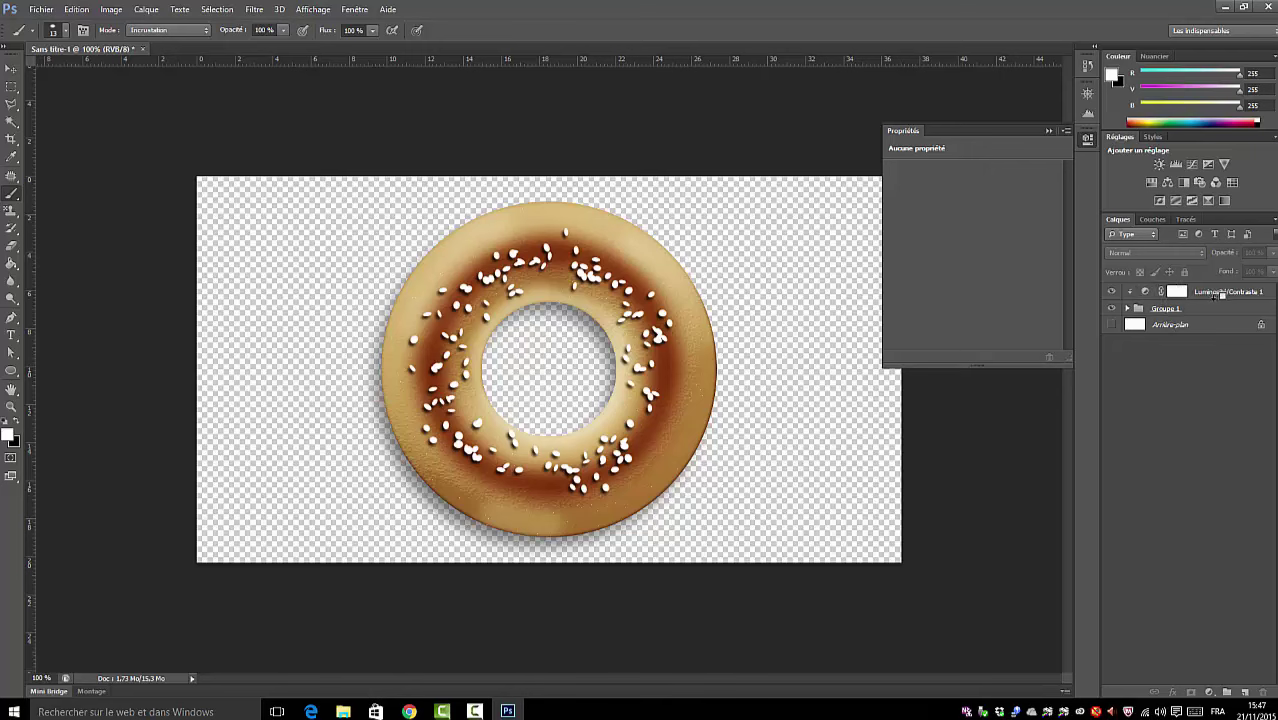
# - Show the Arrière-plan layer again and close the Propriétés panel
pyautogui.click(1111, 325)
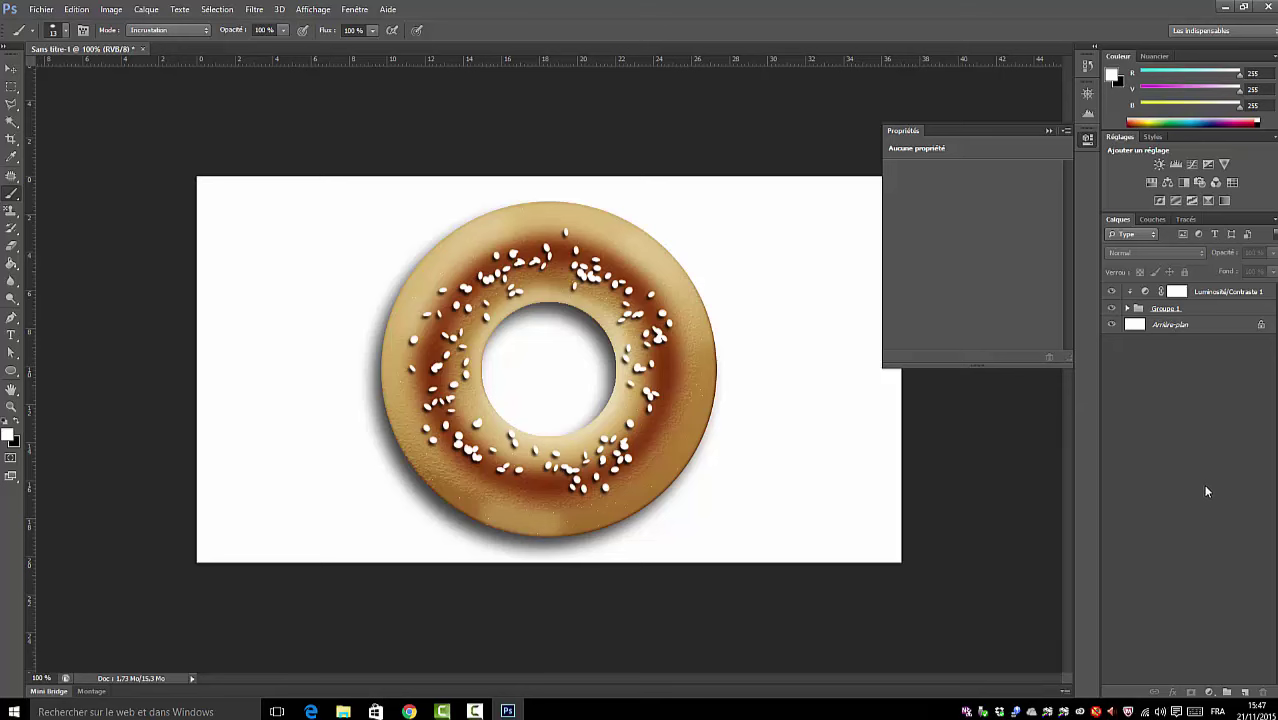
pyautogui.click(1065, 131)
pyautogui.click(1092, 147)
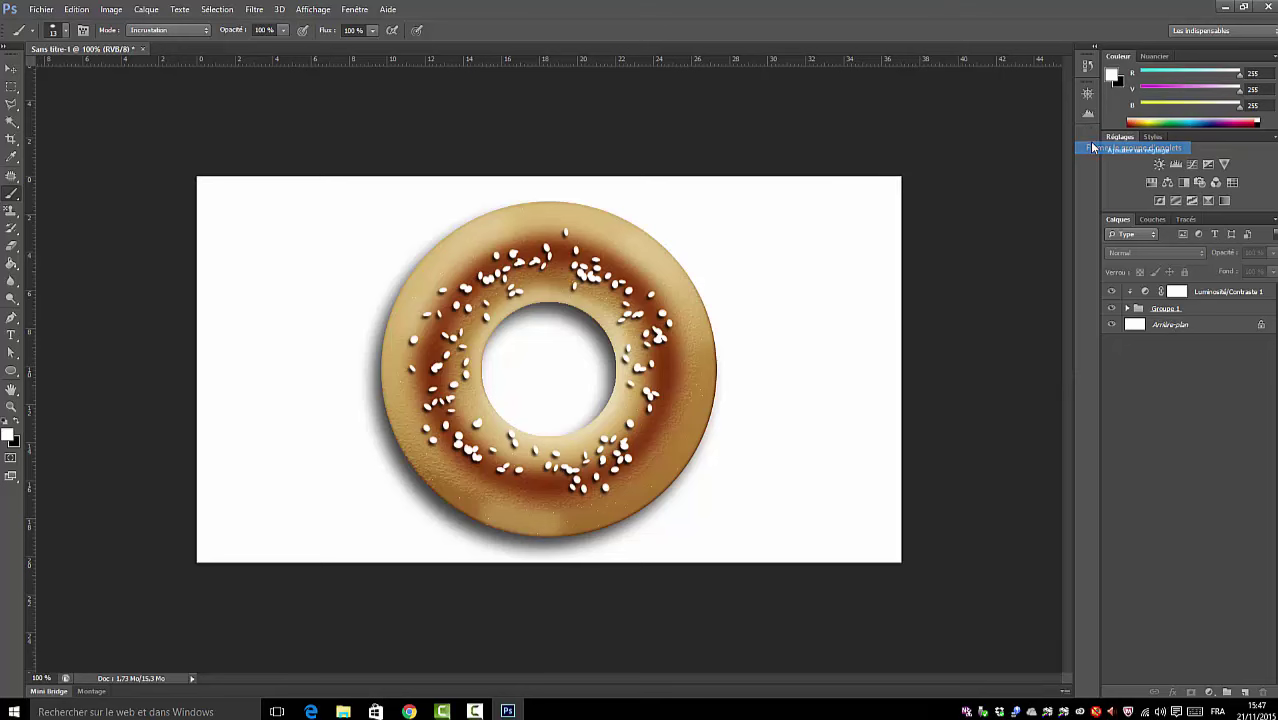